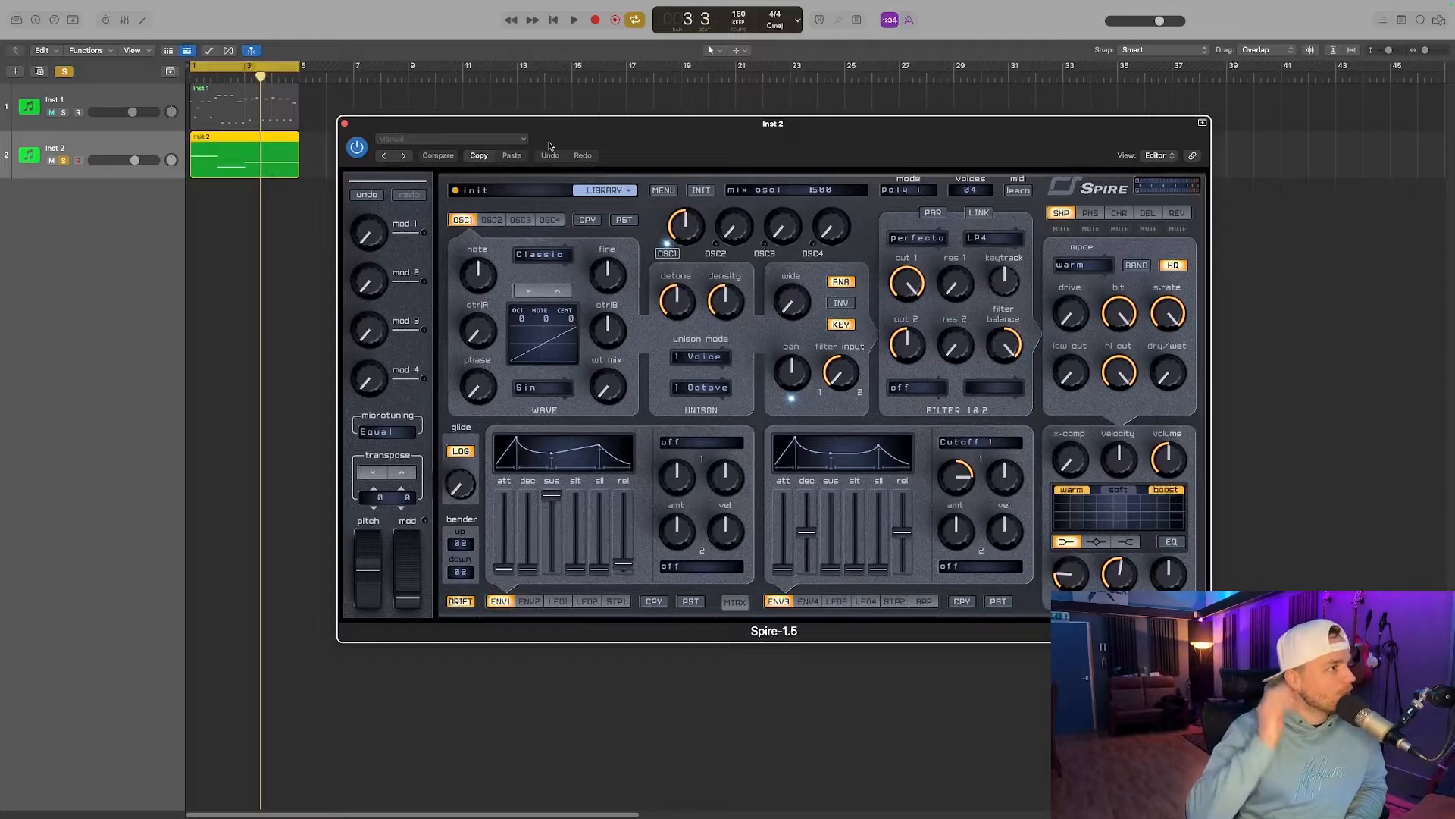
Audition the Inst 2 part and look through the settings of oscillators 1 to 4, returning to oscillator 1.
{"action": "key", "text": "space"}
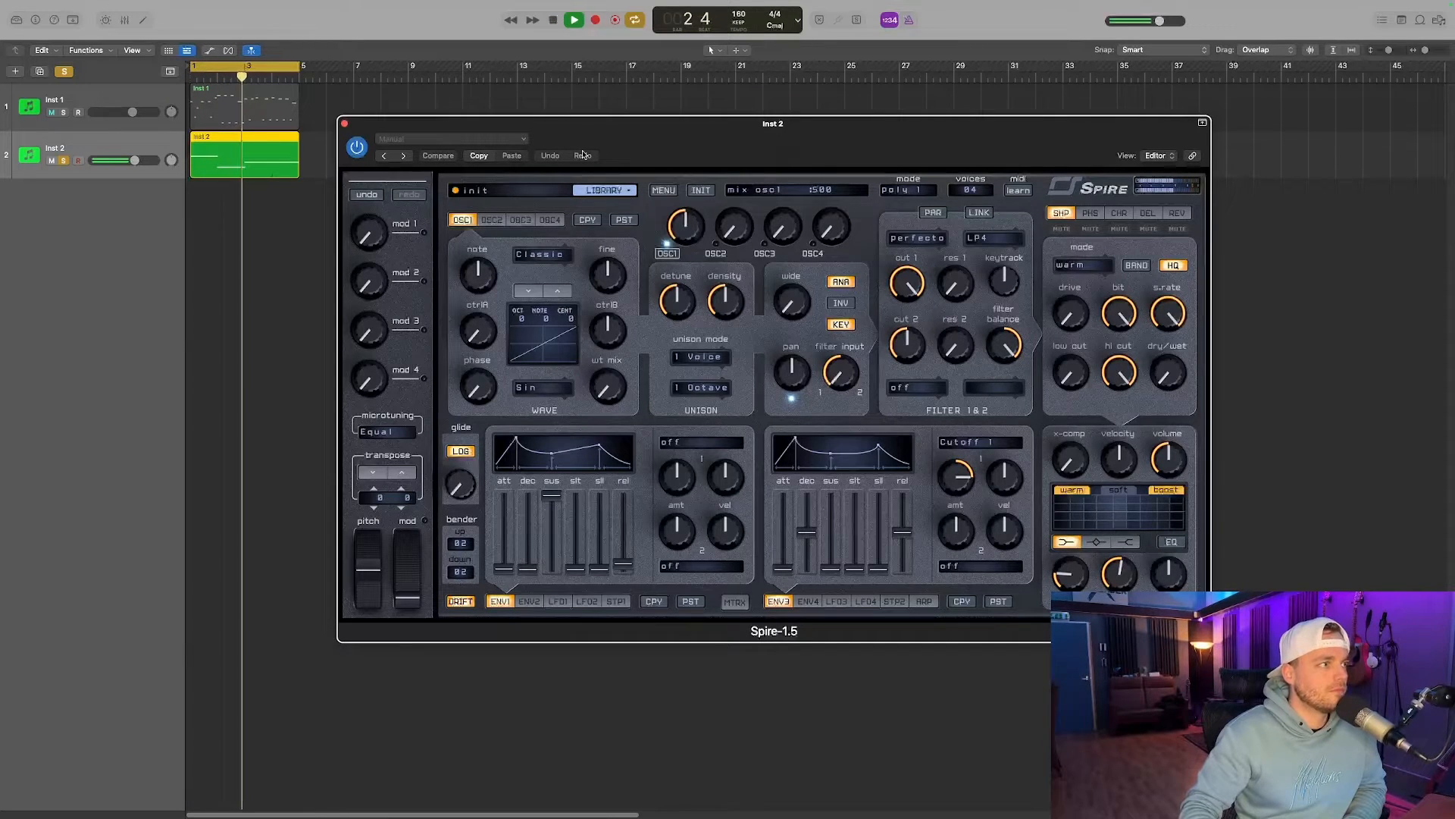
{"action": "key", "text": "space"}
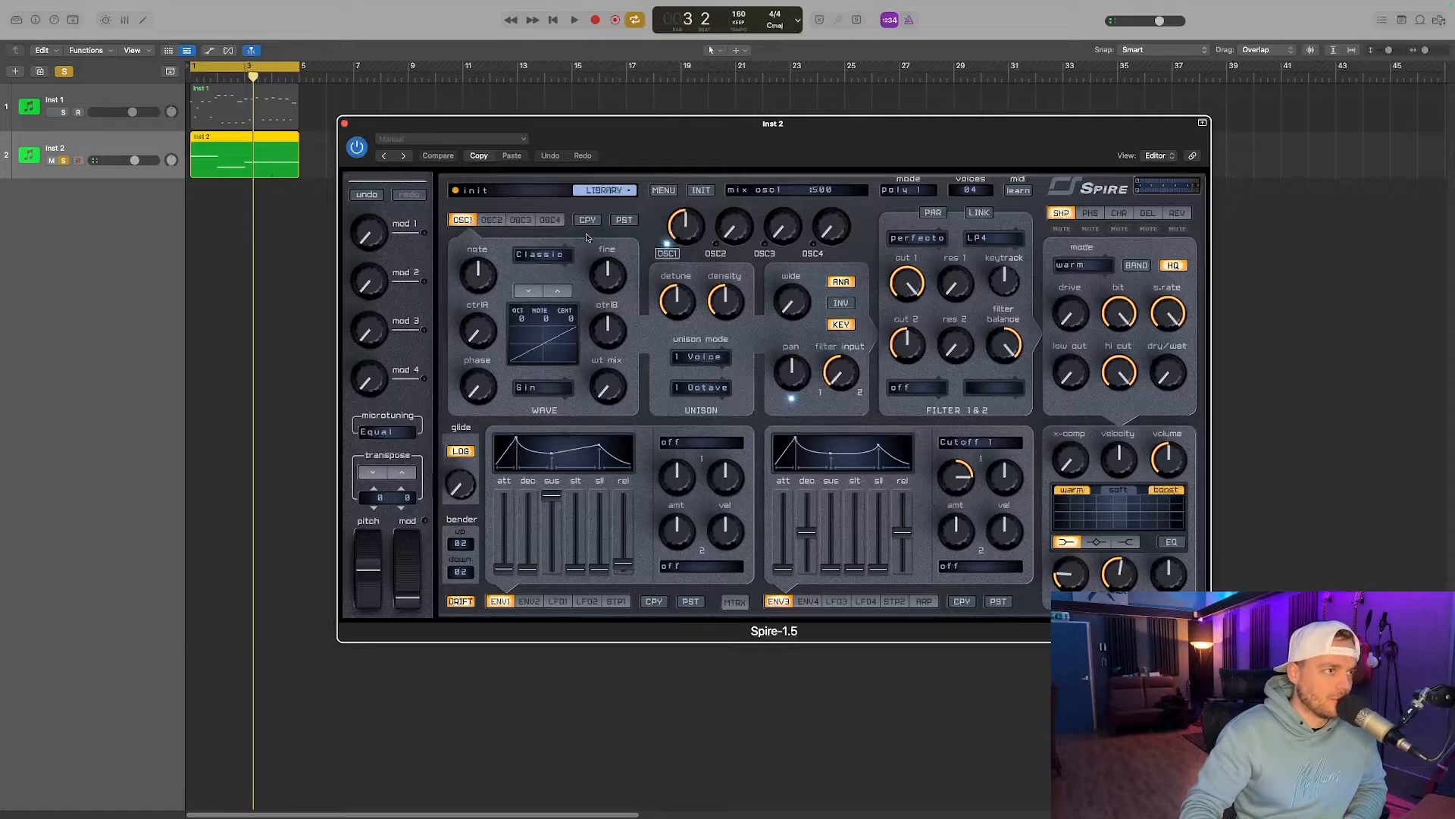
{"action": "left_click", "coordinate": [492, 220]}
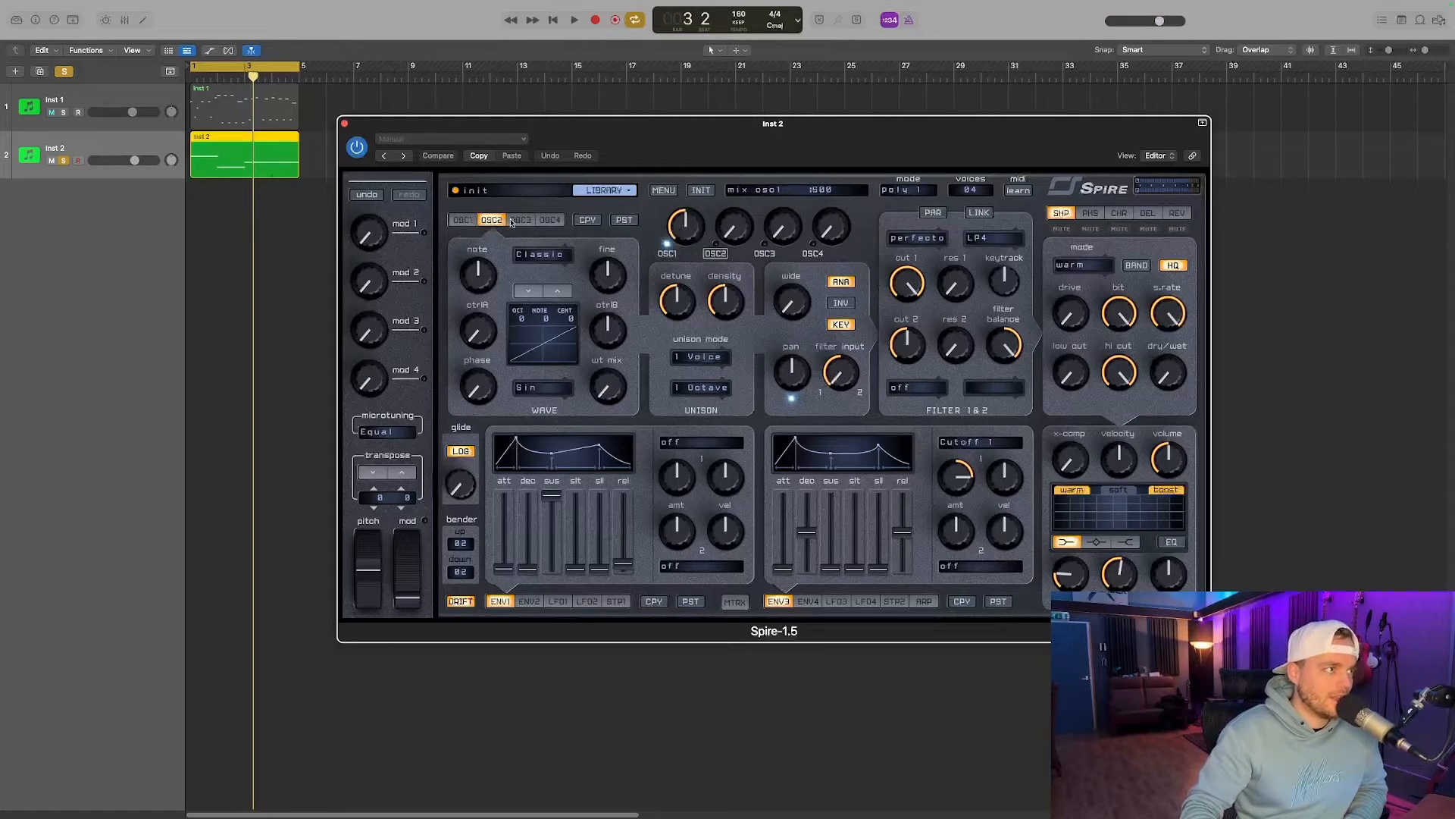
{"action": "left_click", "coordinate": [521, 220]}
{"action": "left_click", "coordinate": [550, 220]}
{"action": "left_click", "coordinate": [517, 221]}
{"action": "left_click", "coordinate": [492, 221]}
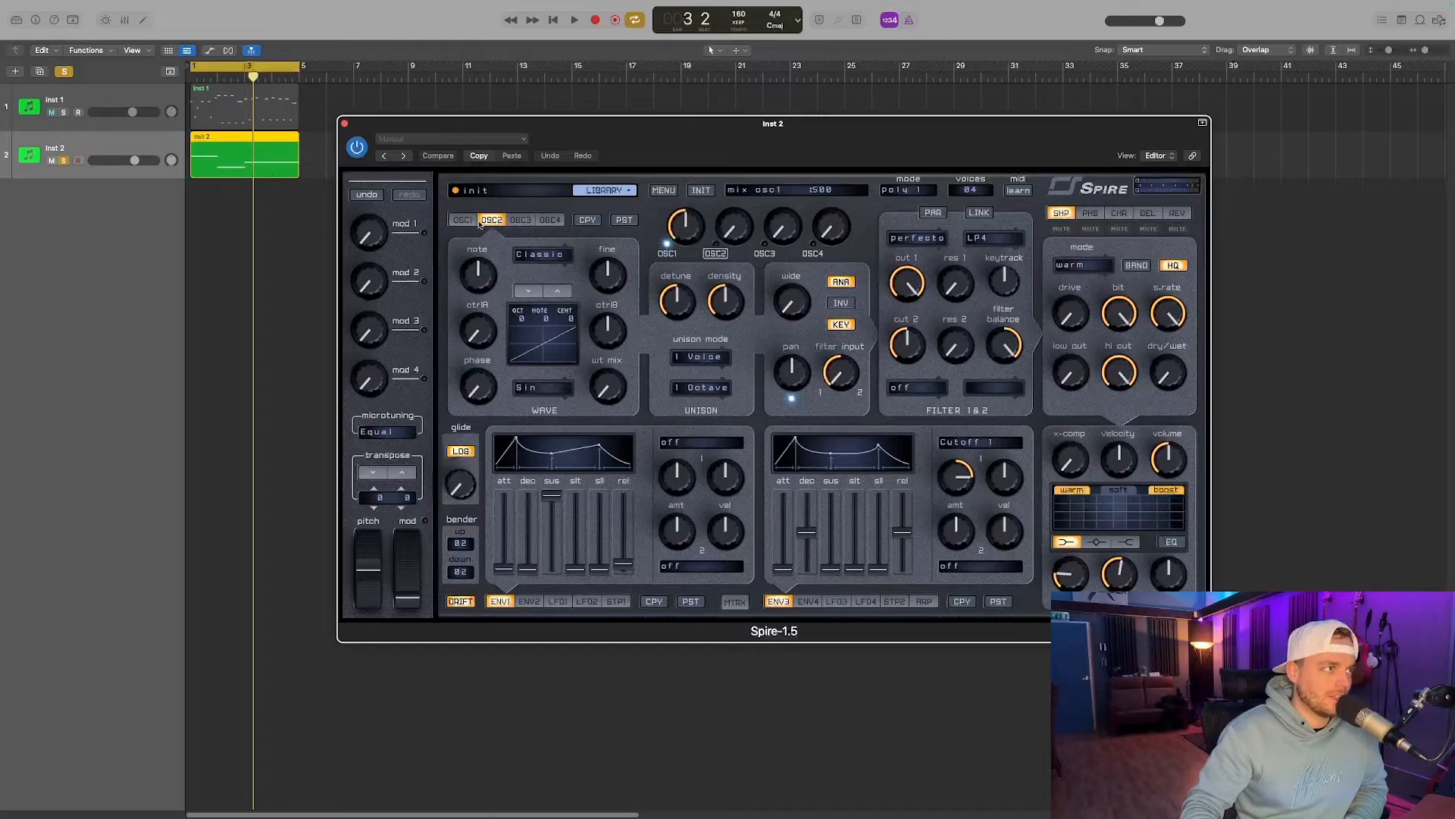
{"action": "left_click", "coordinate": [462, 220]}
{"action": "left_click", "coordinate": [494, 221]}
{"action": "left_click", "coordinate": [521, 220]}
{"action": "left_click", "coordinate": [547, 220]}
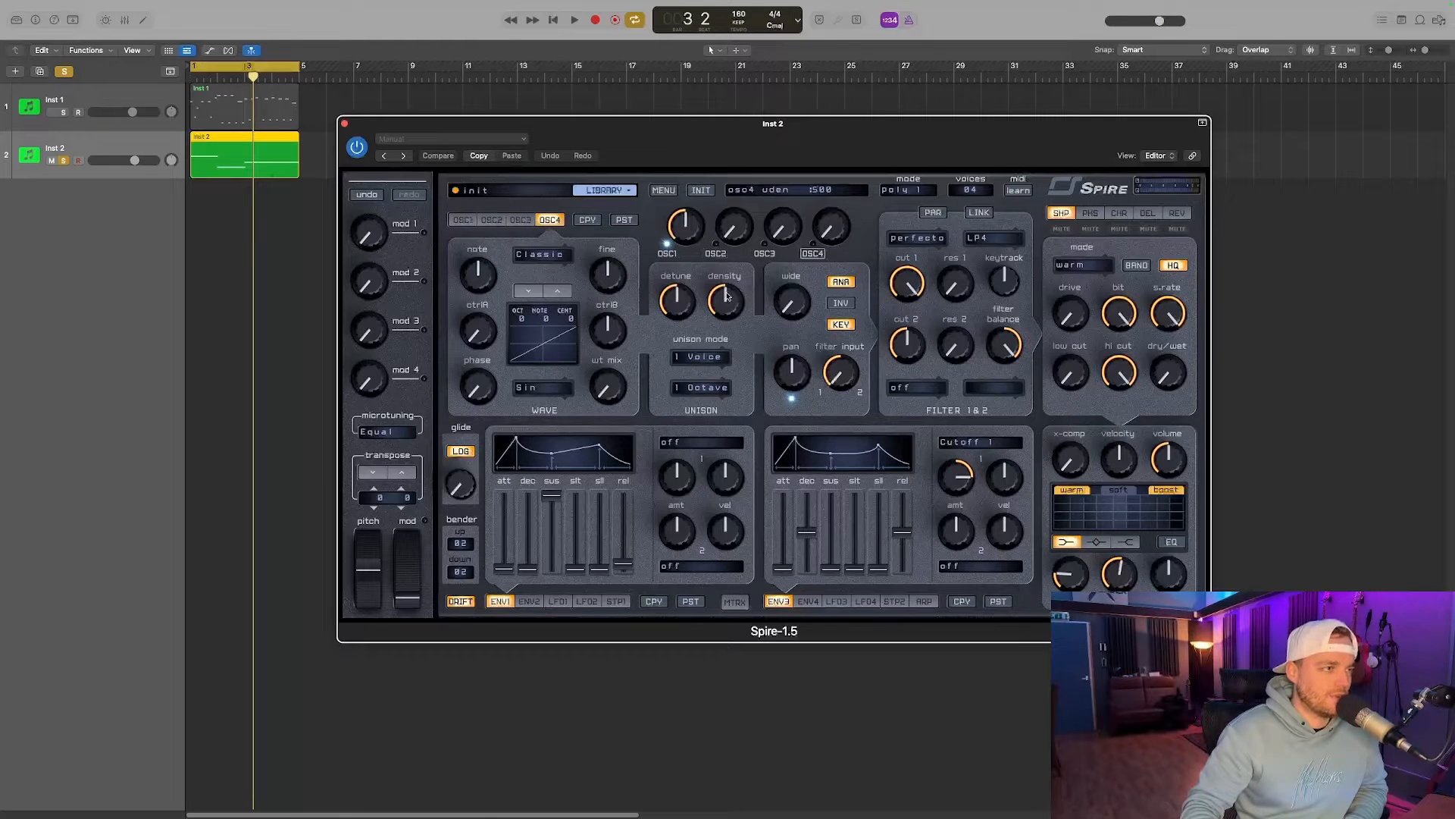
{"action": "left_click", "coordinate": [470, 222]}
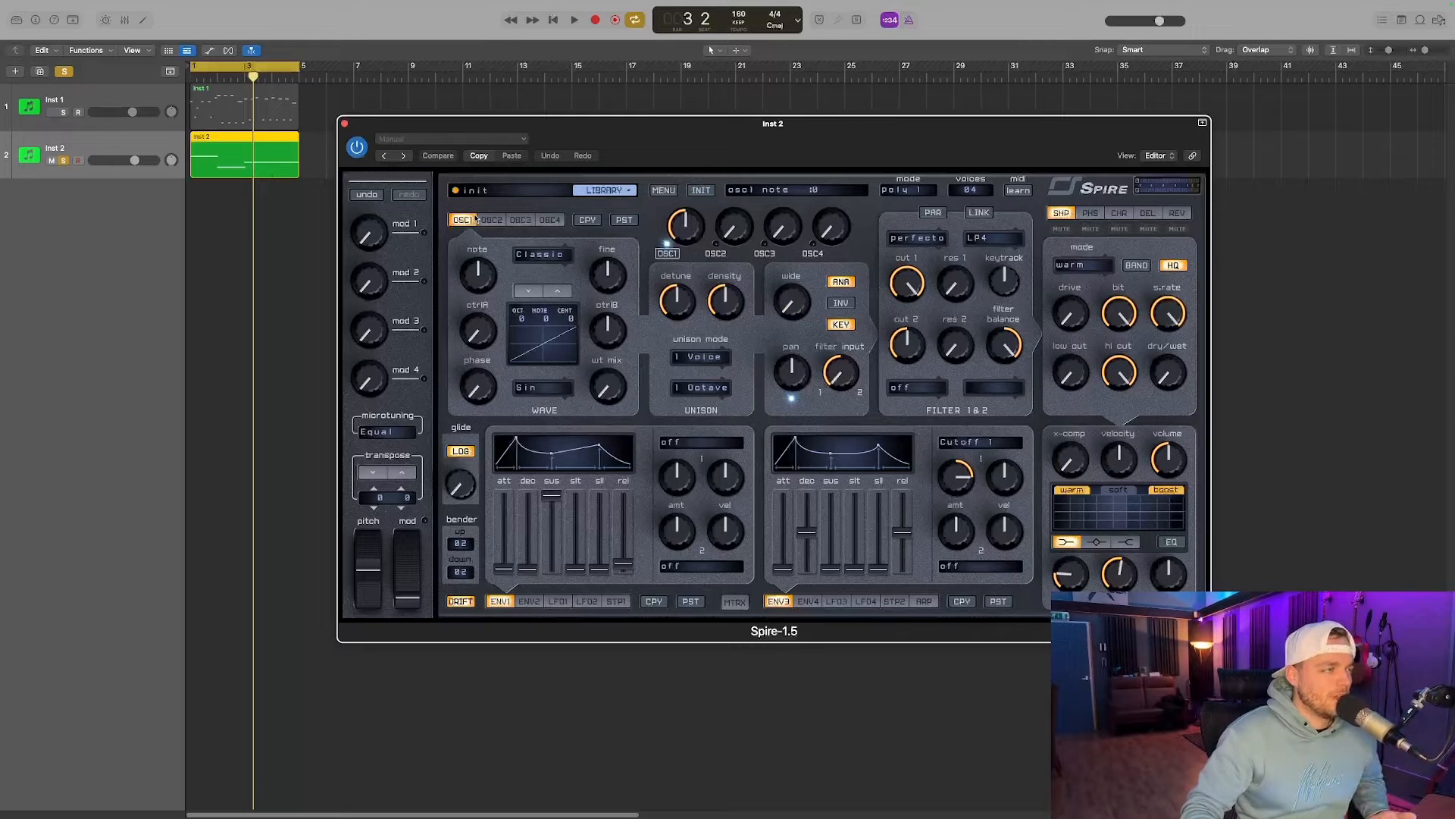
Choose the Classic type for oscillator 1 and raise its wavetable mix to maximum.
{"action": "left_click", "coordinate": [541, 258]}
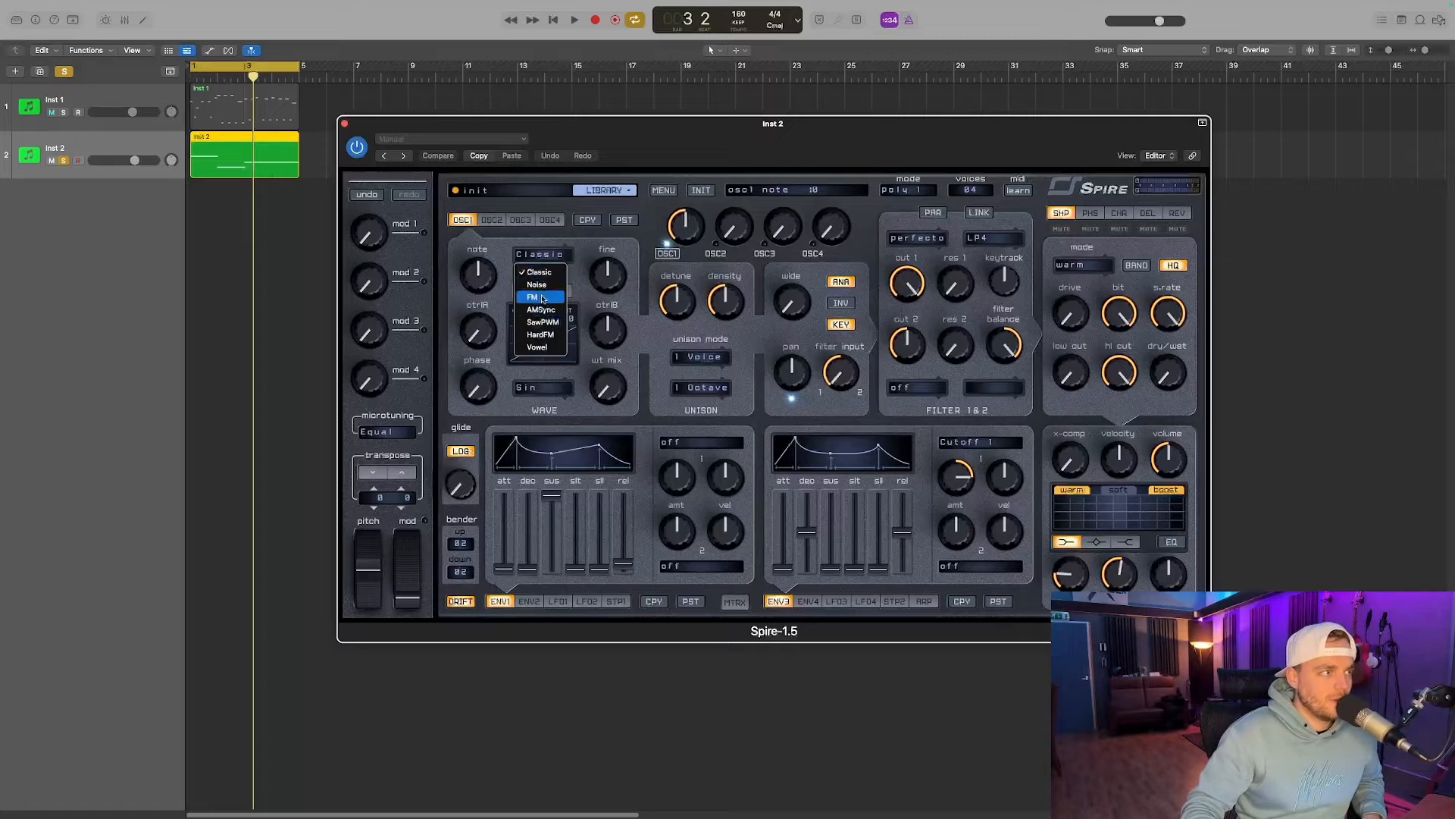
{"action": "left_click", "coordinate": [538, 272]}
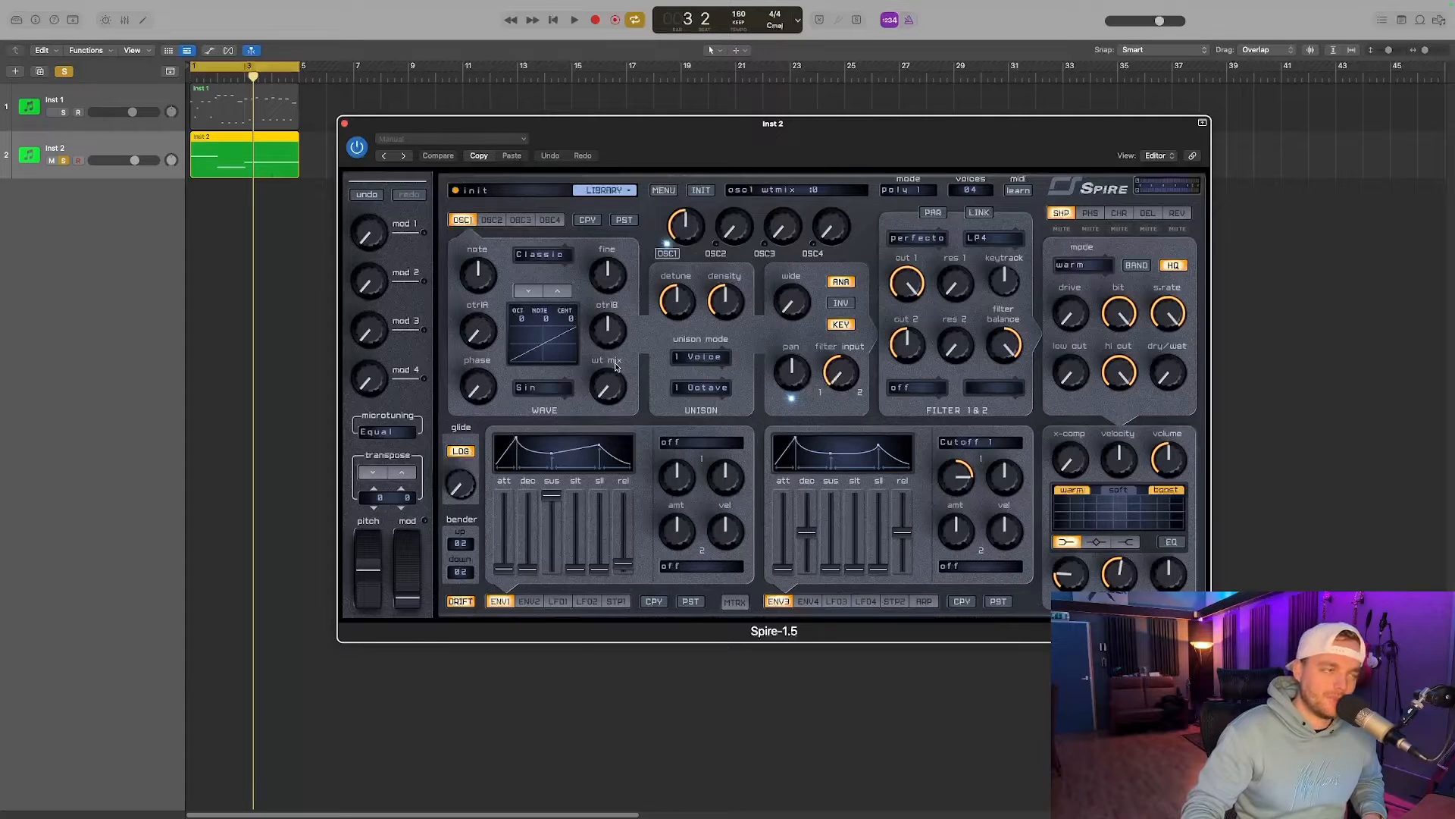
{"action": "left_click_drag", "start_coordinate": [612, 392], "coordinate": [614, 376]}
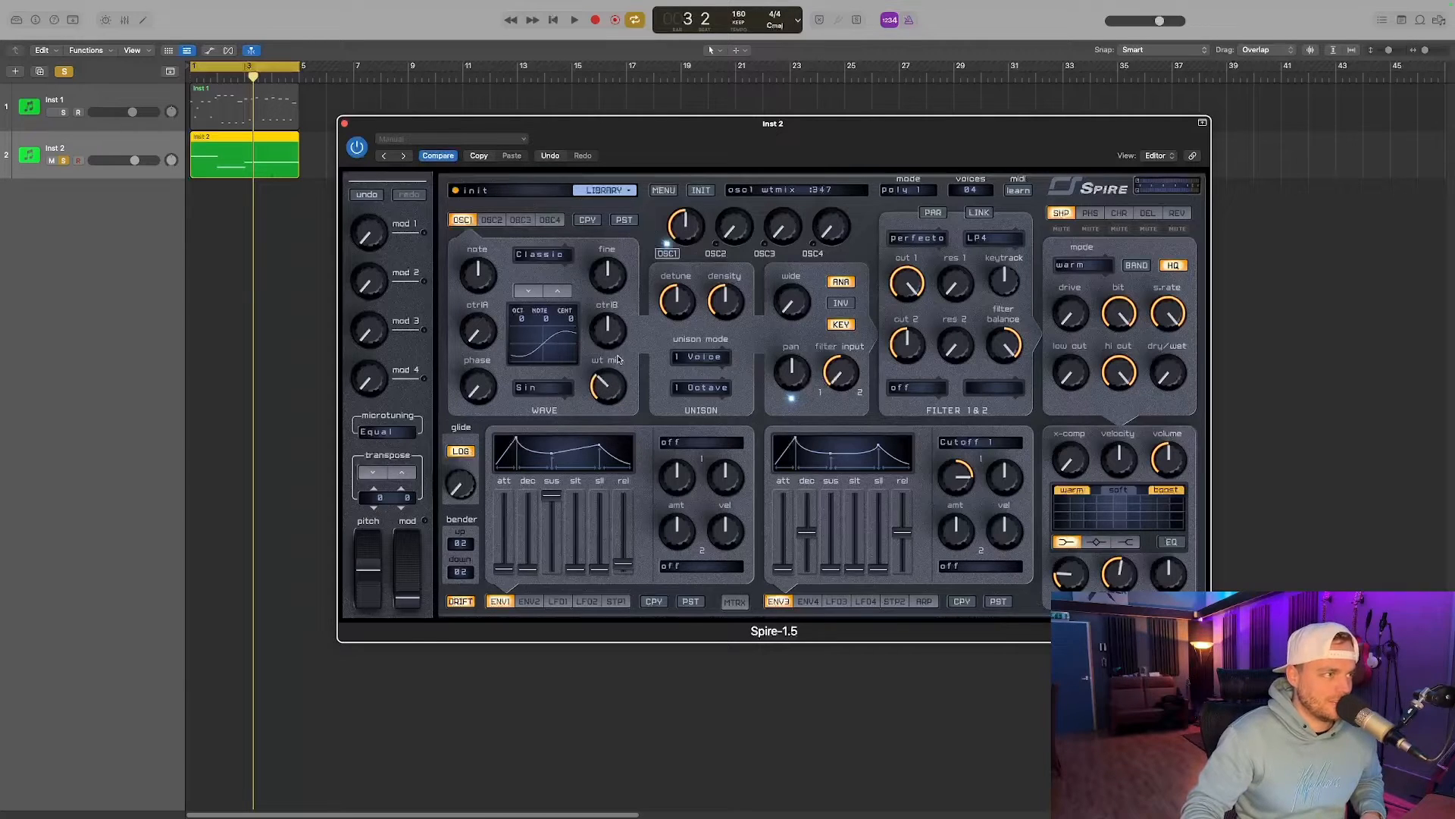
Try the Bass 1 and Organ 3 waveforms on oscillator 1 and bring its wavetable mix back to 0.
{"action": "left_click", "coordinate": [535, 390]}
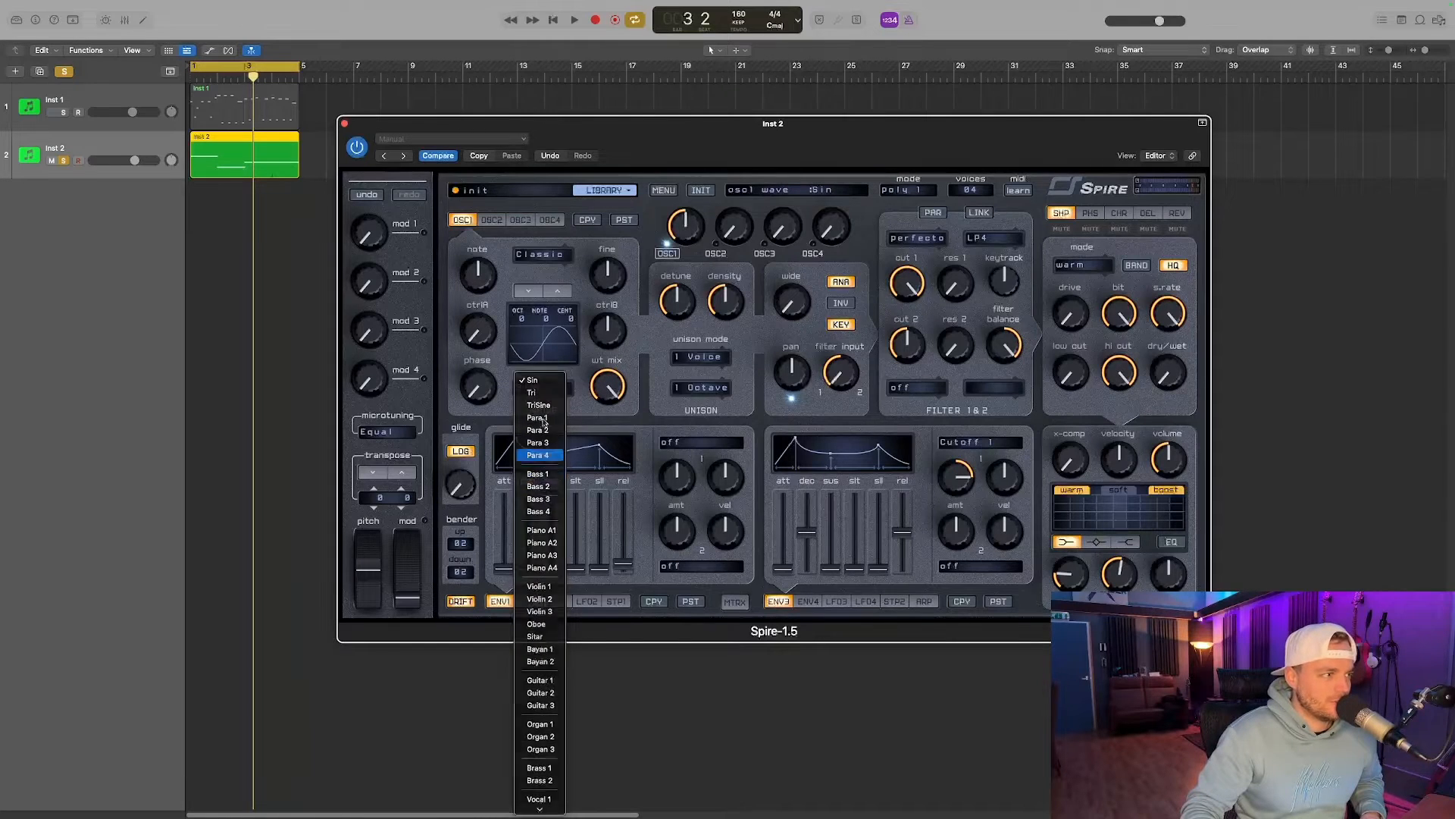
{"action": "left_click", "coordinate": [537, 499]}
{"action": "left_click", "coordinate": [546, 388]}
{"action": "scroll", "coordinate": [547, 519], "scroll_direction": "down", "scroll_amount": 3}
{"action": "left_click", "coordinate": [546, 536]}
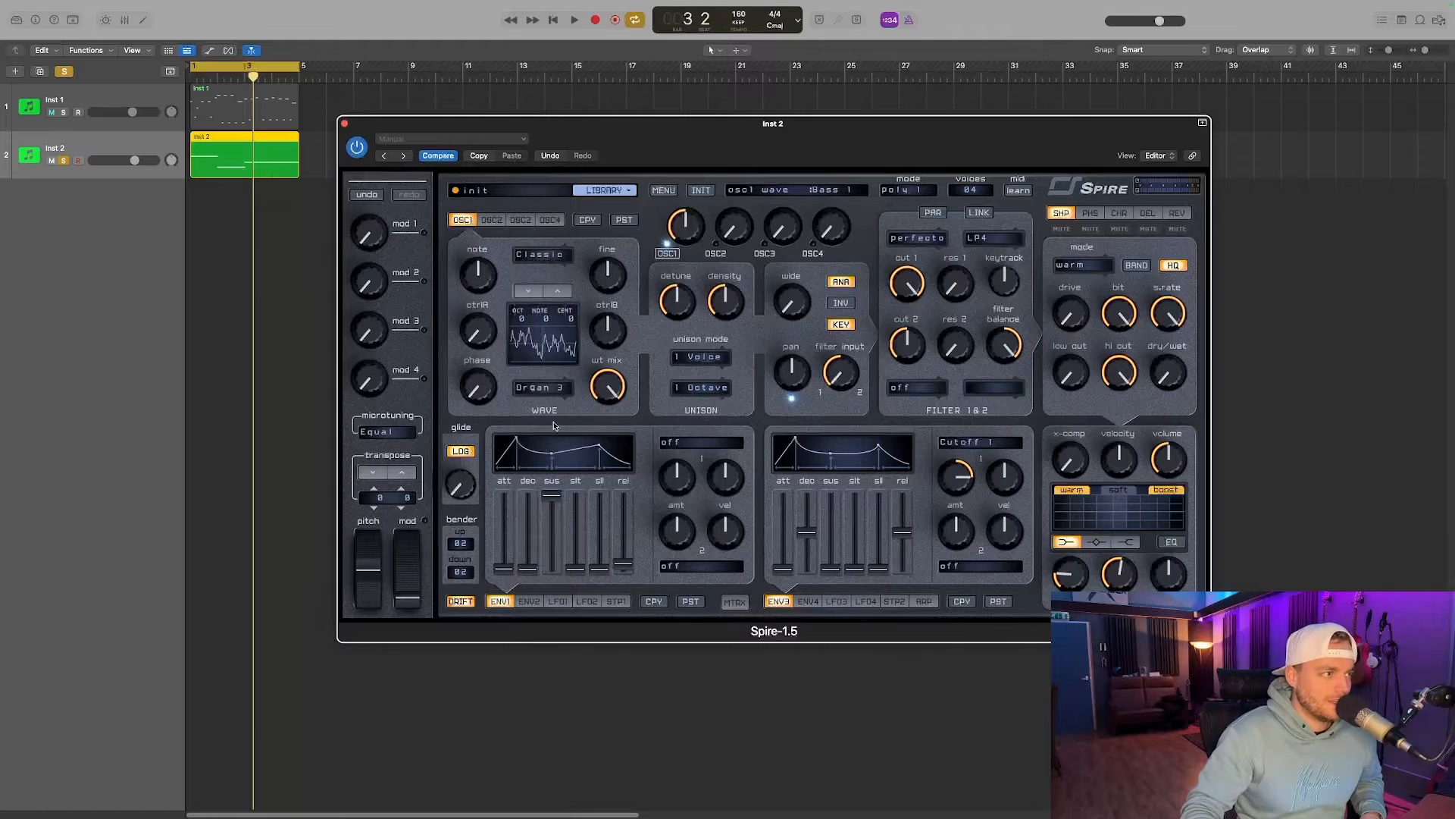
{"action": "left_click", "coordinate": [544, 391]}
{"action": "left_click", "coordinate": [600, 381]}
{"action": "left_click_drag", "start_coordinate": [599, 379], "coordinate": [577, 523]}
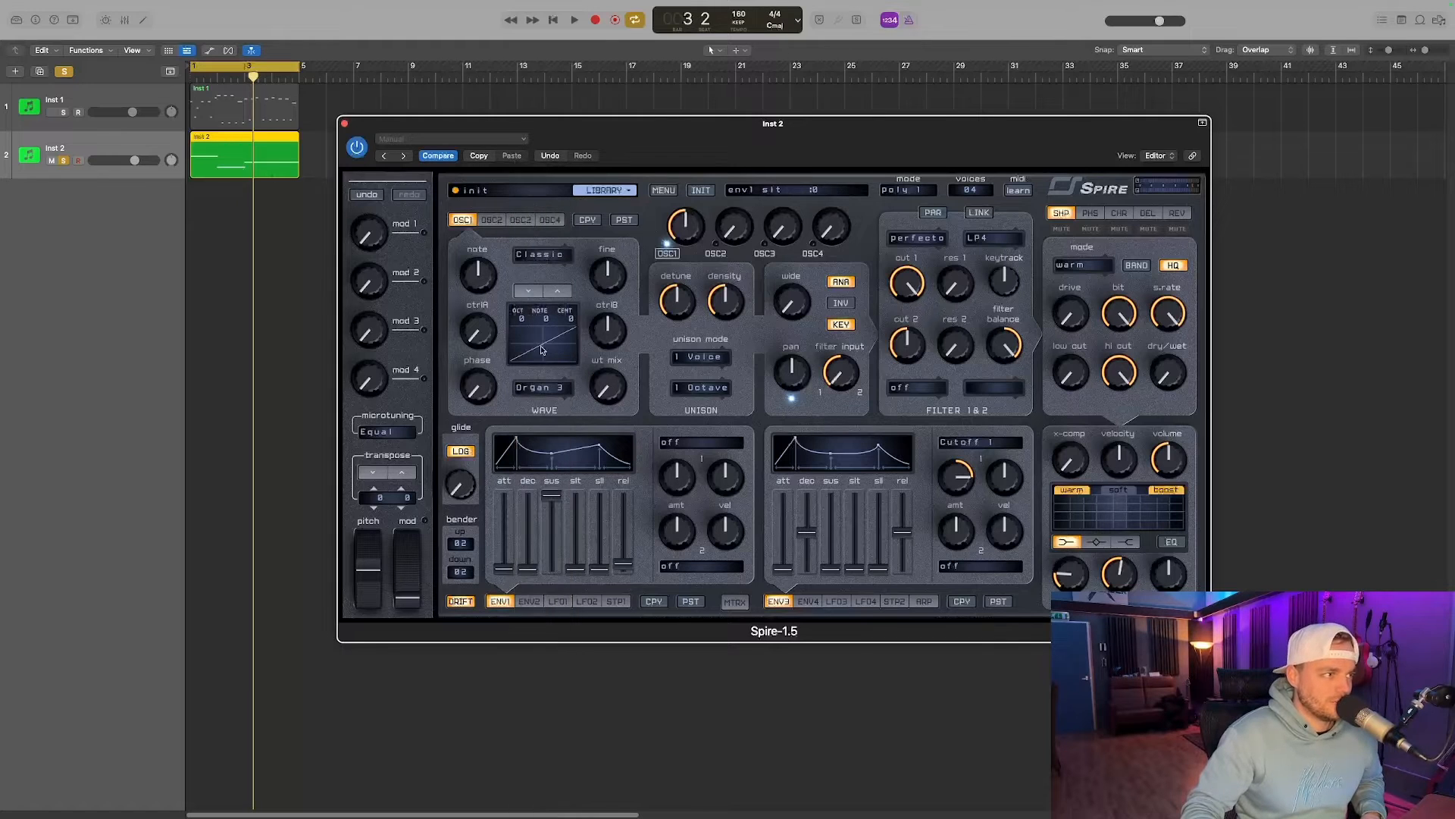
Set oscillator 1's waveform to Sin and raise its wavetable mix to maximum.
{"action": "left_click", "coordinate": [546, 388]}
{"action": "left_click", "coordinate": [540, 407]}
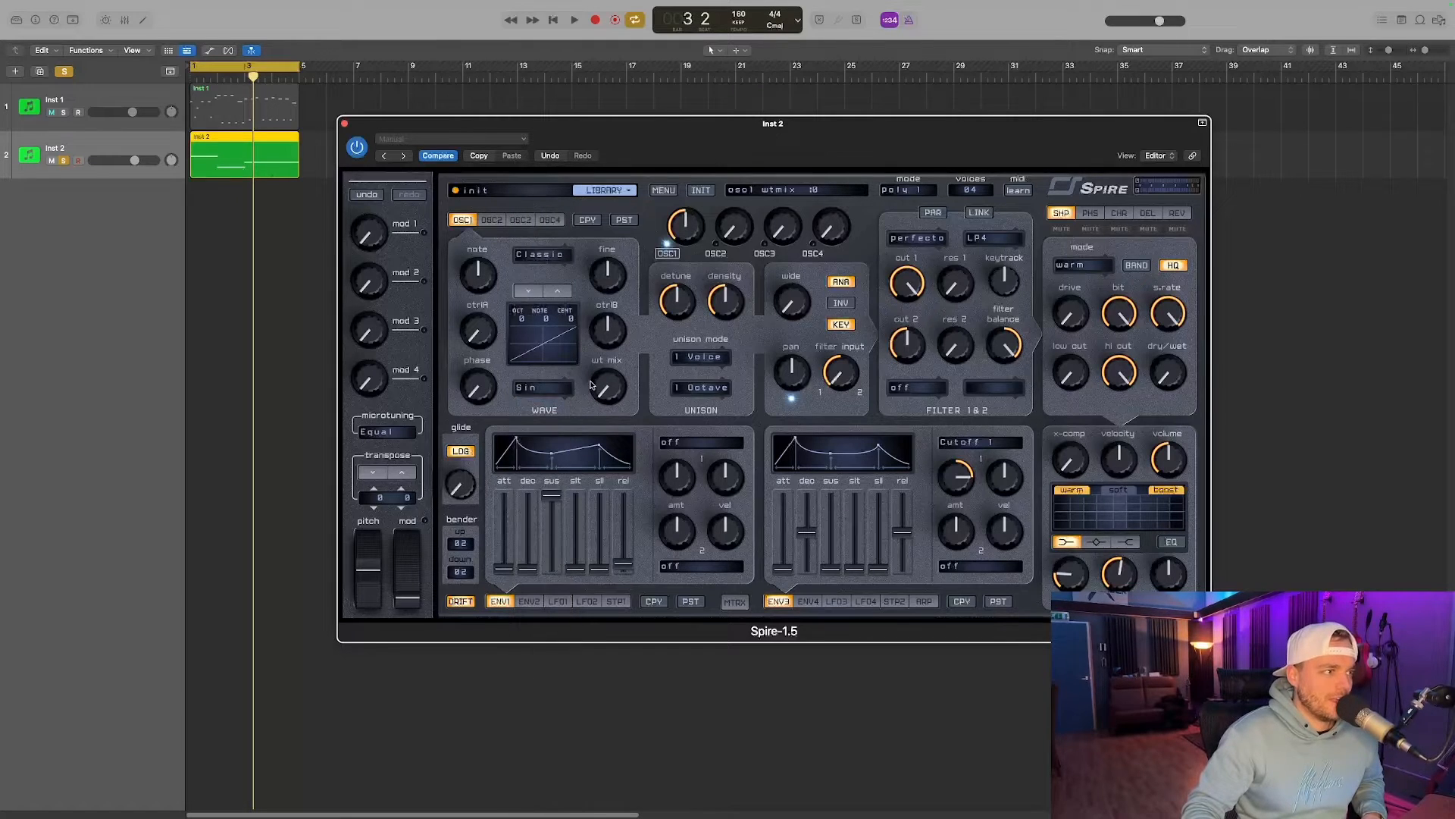
{"action": "left_click_drag", "start_coordinate": [608, 386], "coordinate": [720, 173]}
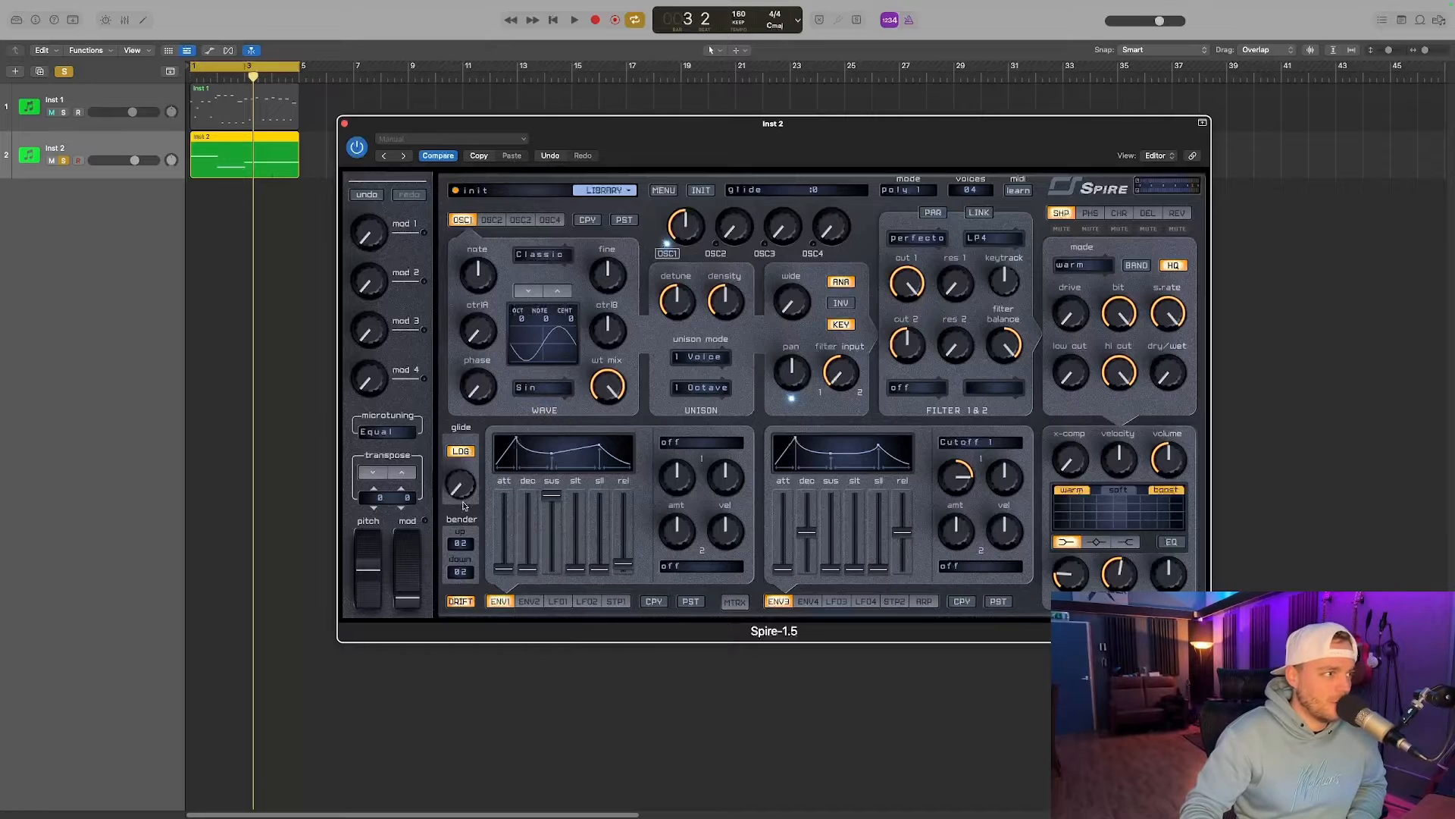
Set the Inst 2 synth to mono 2 mode with glide at about 261 and x-comp at about 199.
{"action": "left_click", "coordinate": [910, 192]}
{"action": "left_click", "coordinate": [929, 220]}
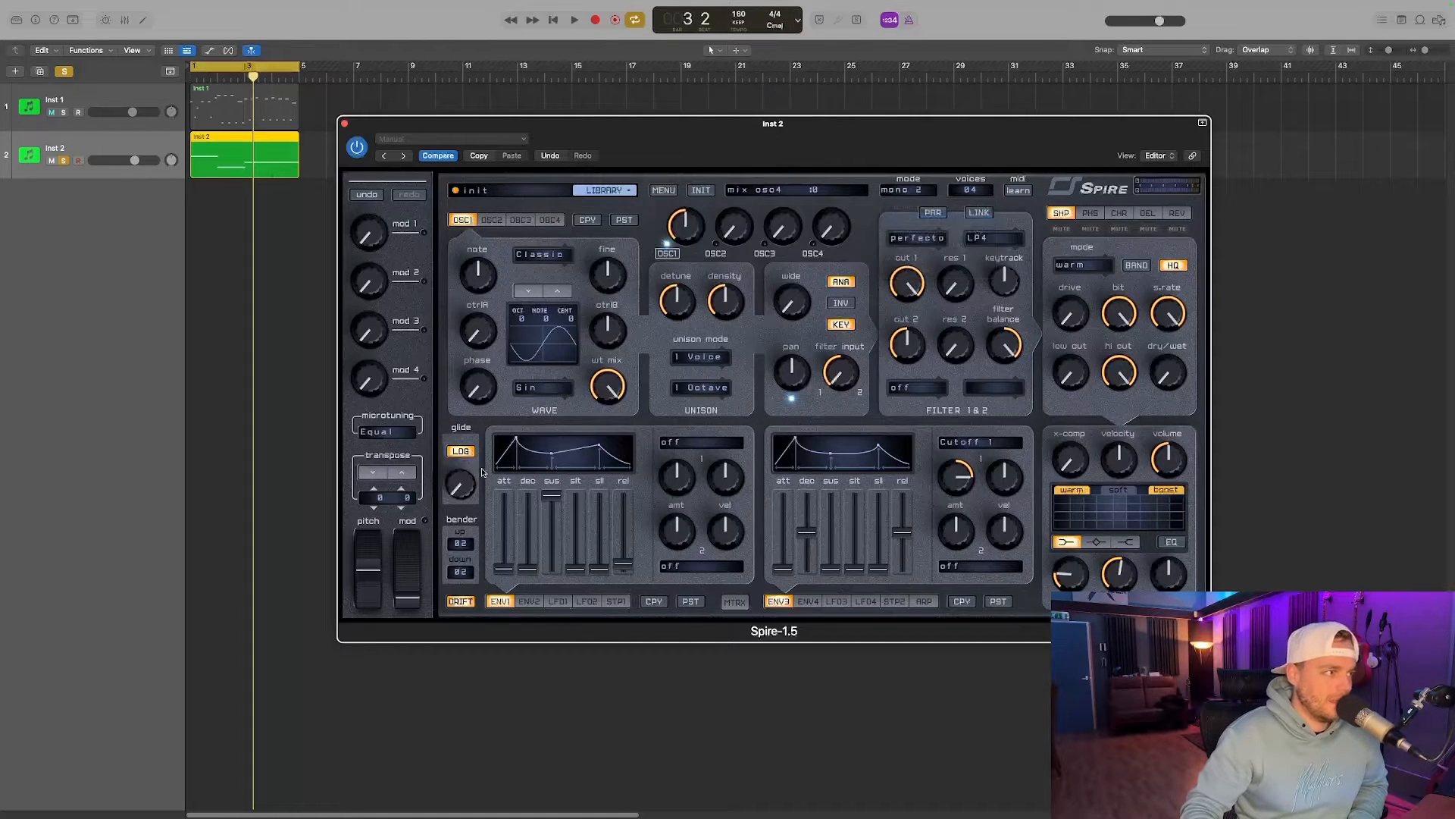
{"action": "key", "text": "space"}
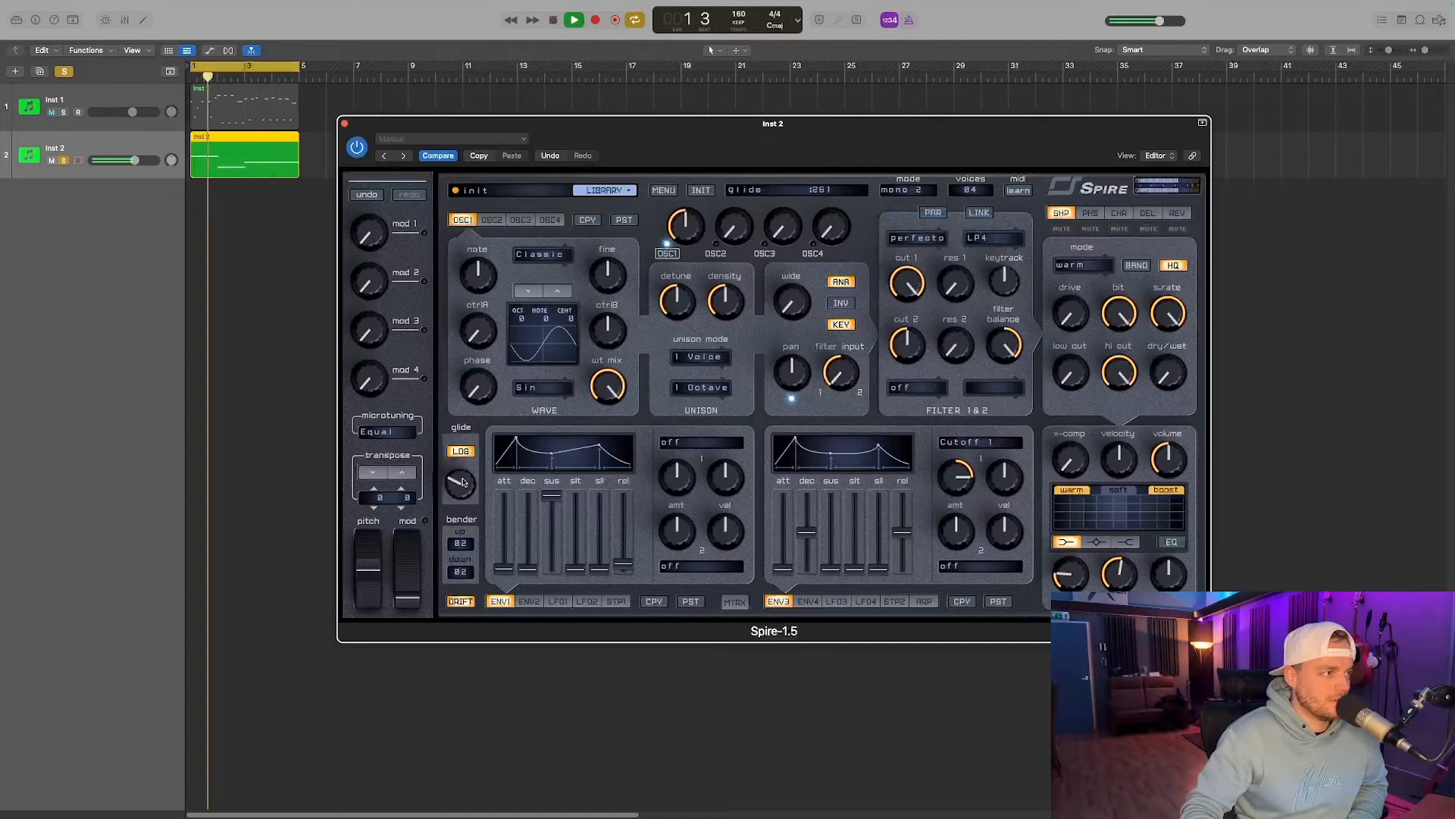
{"action": "left_click_drag", "start_coordinate": [464, 485], "coordinate": [464, 480]}
{"action": "key", "text": "space"}
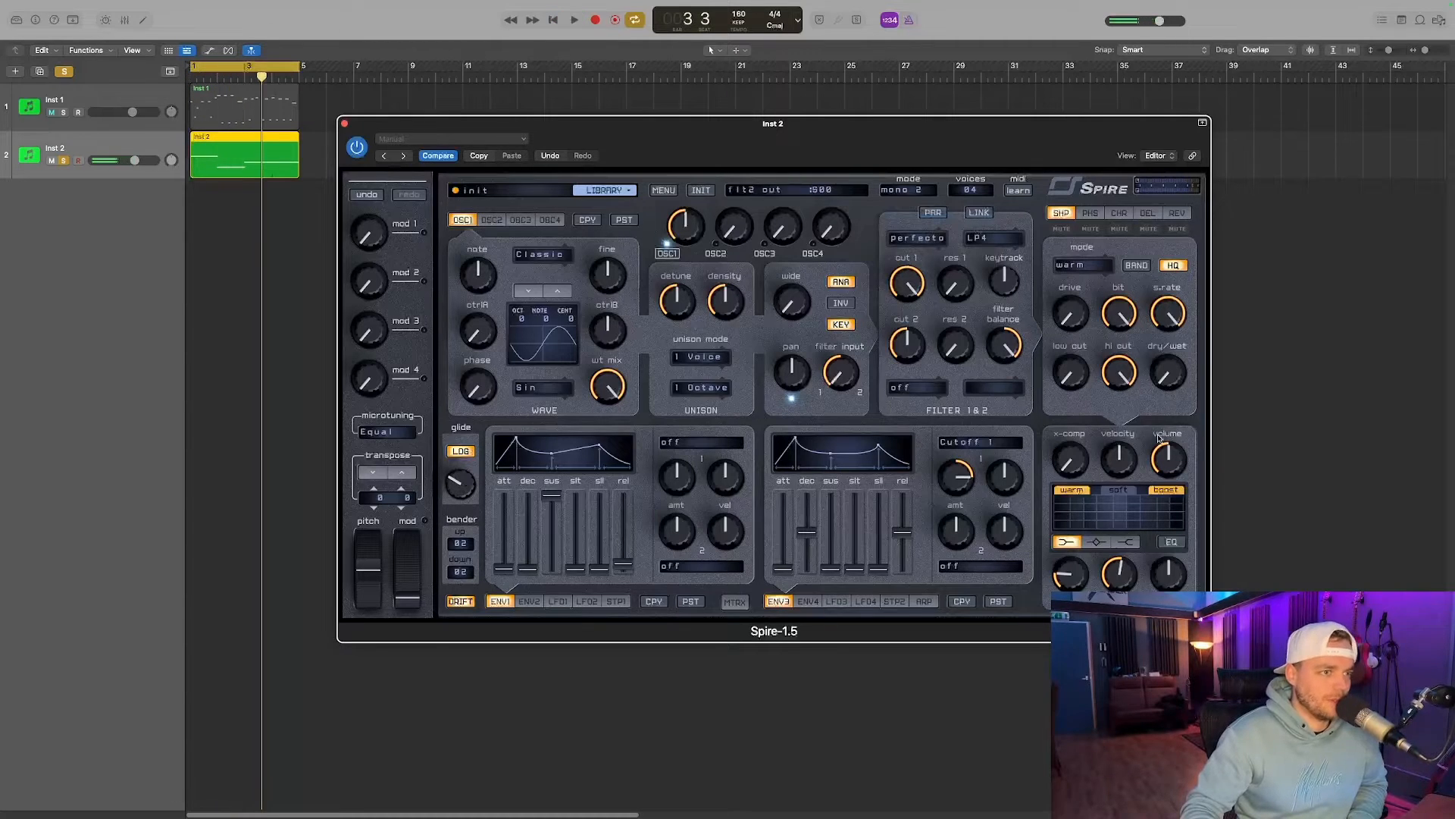
{"action": "key", "text": "space"}
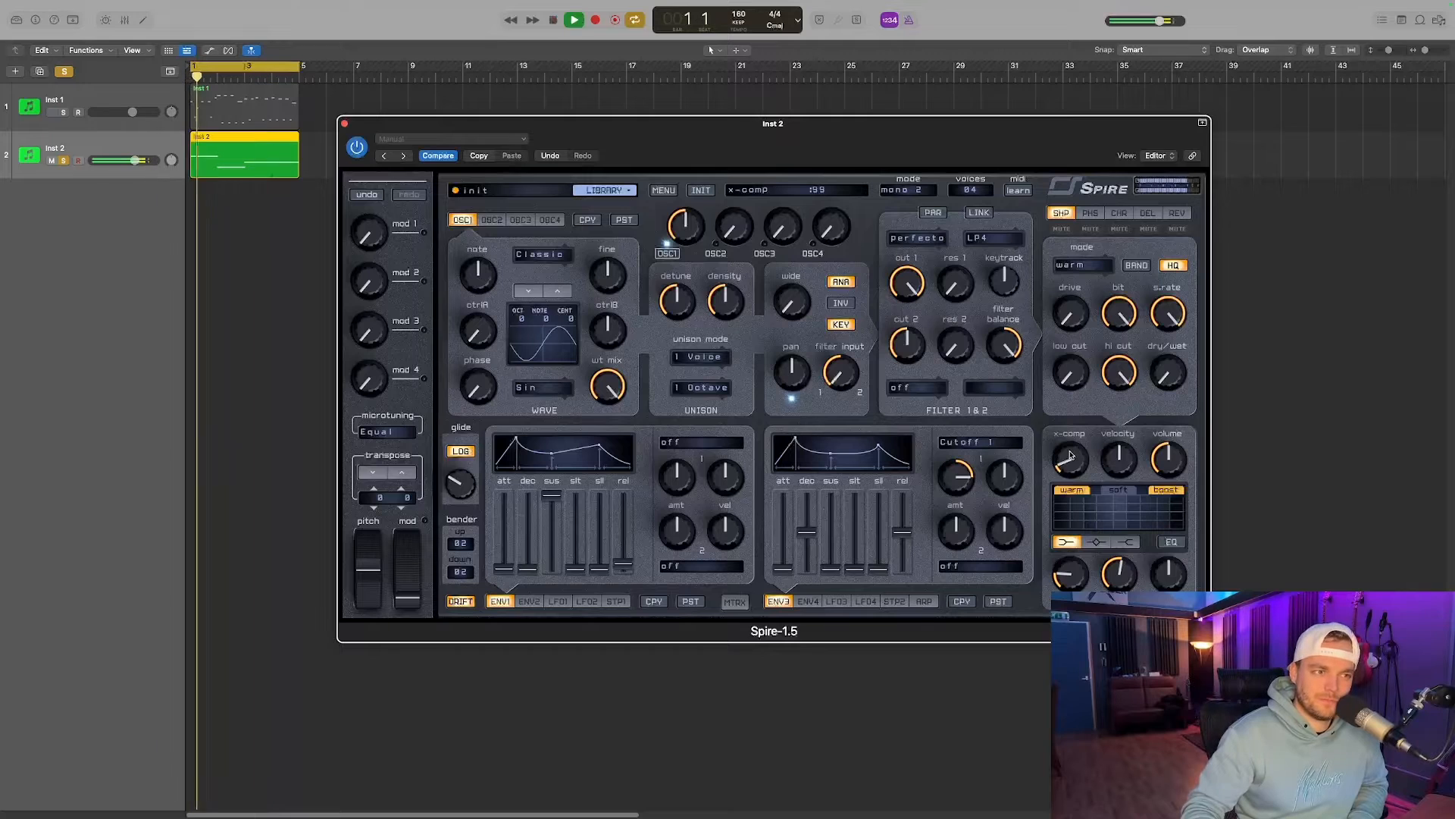
{"action": "left_click", "coordinate": [345, 124]}
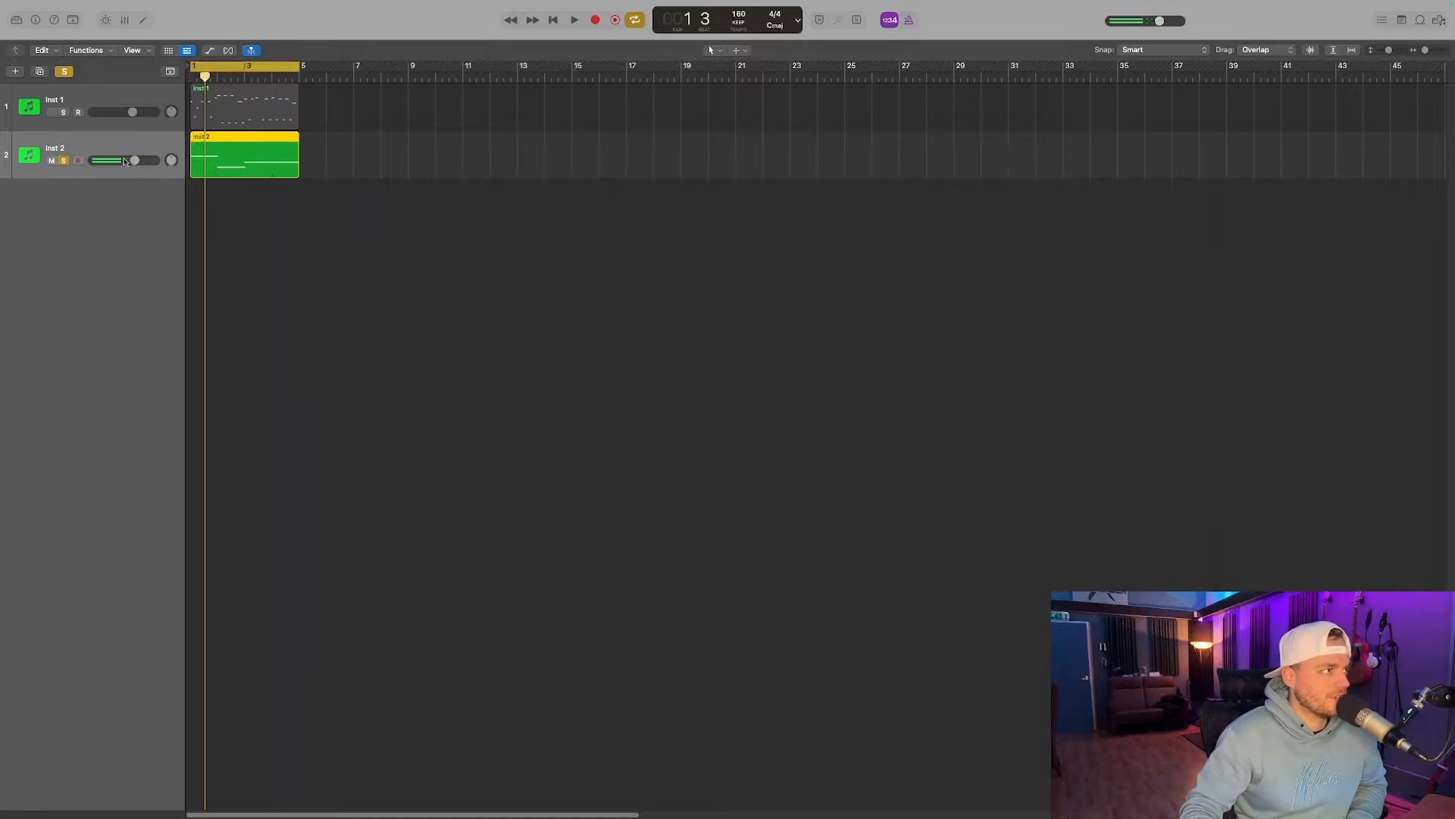
Switch to the soloed Inst 1 track and open its Spire-1.5 synth.
{"action": "left_click", "coordinate": [85, 97]}
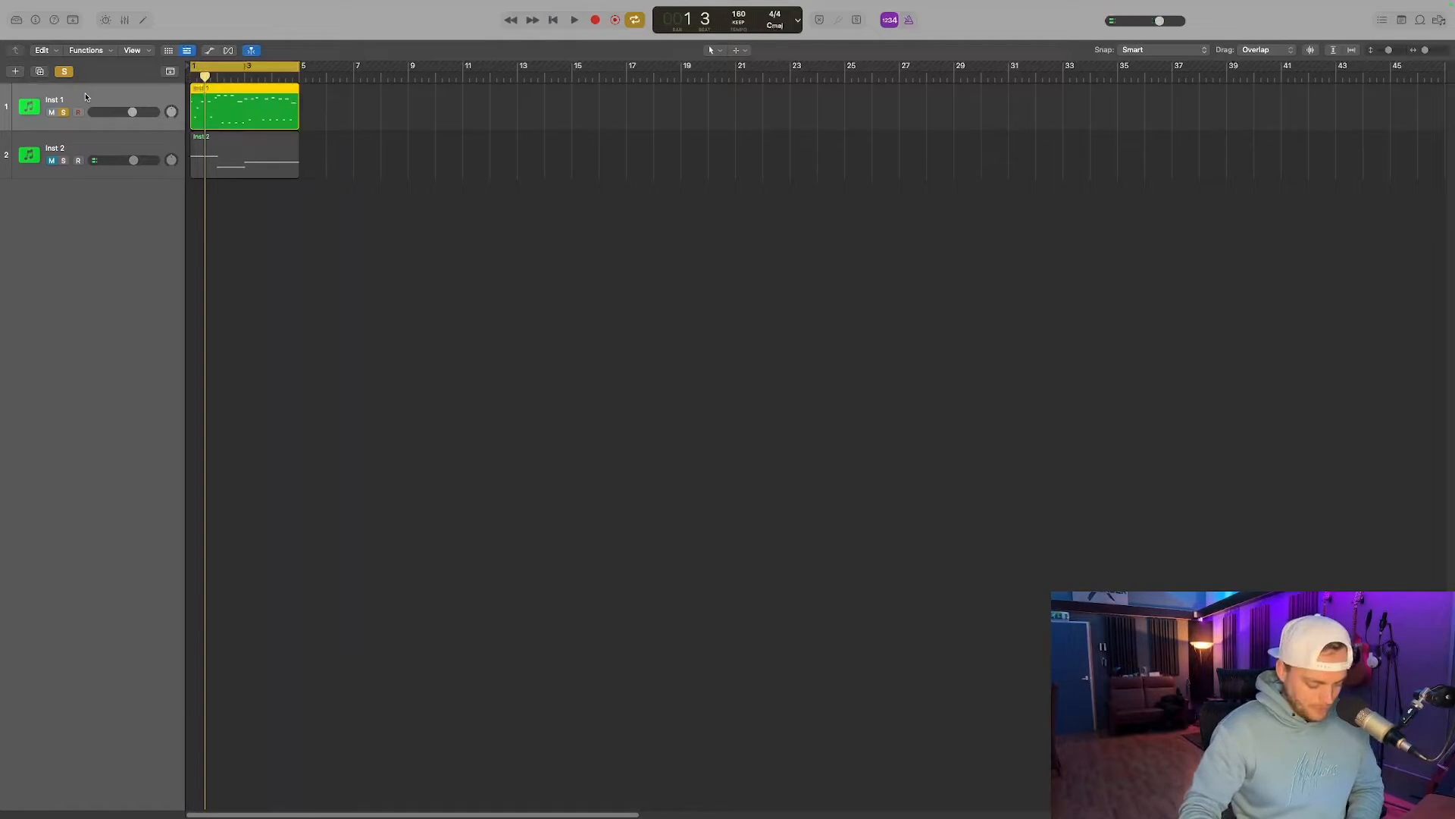
{"action": "key", "text": "i"}
{"action": "left_click", "coordinate": [34, 560]}
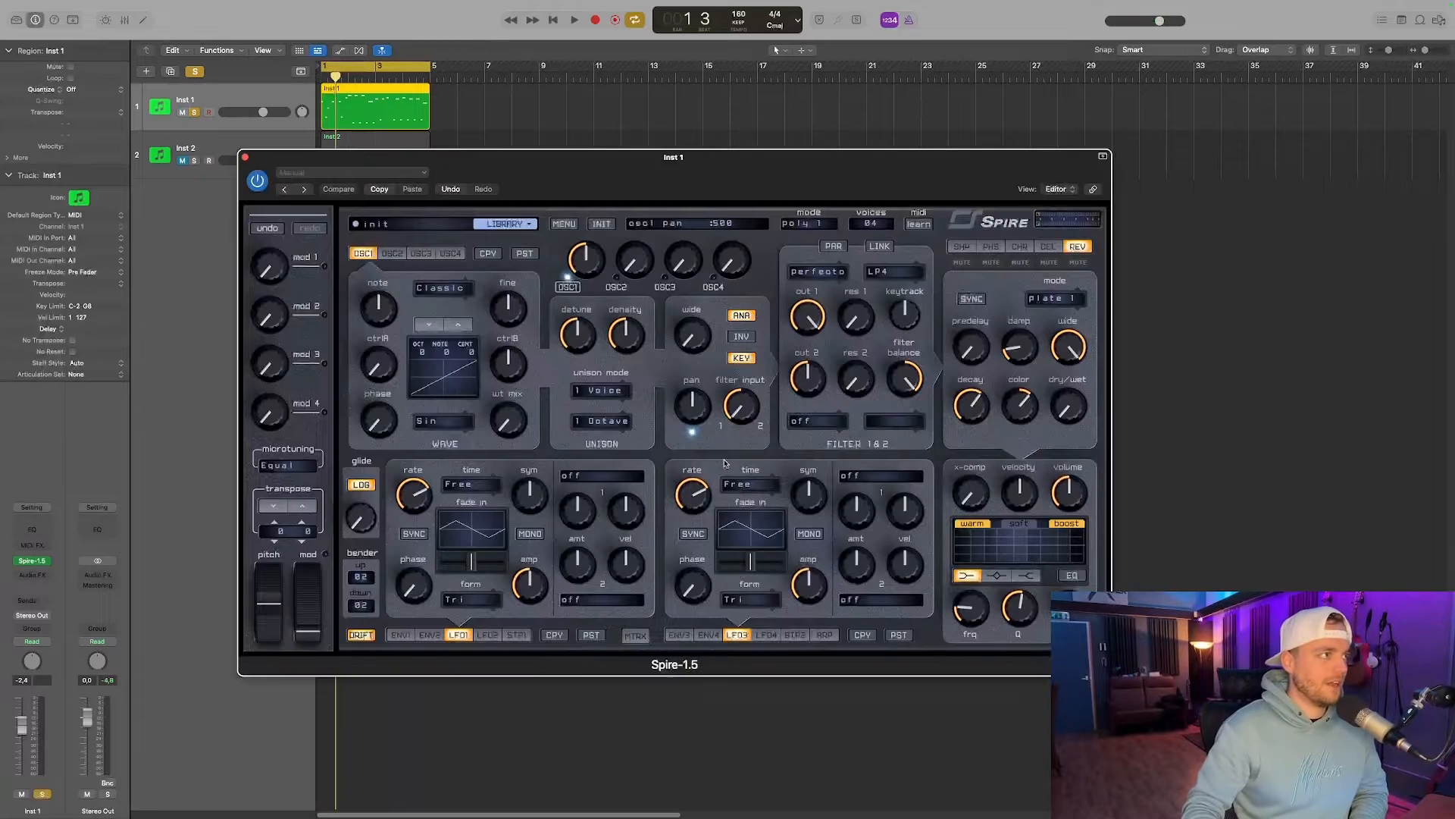
{"action": "key", "text": "i"}
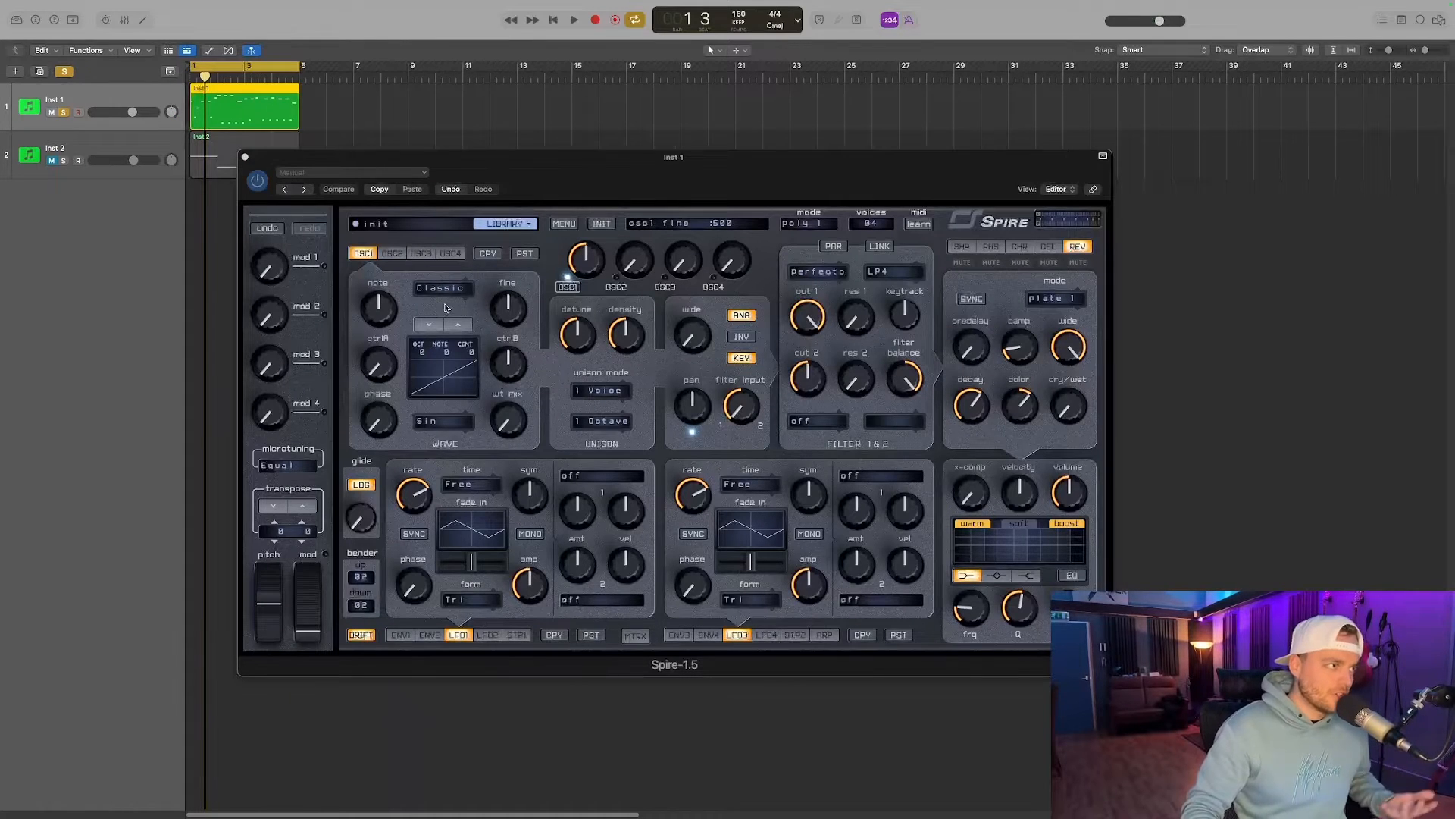
Set oscillator 1's unison to 9 voices, raise its density to maximum and increase its width.
{"action": "left_click", "coordinate": [601, 391]}
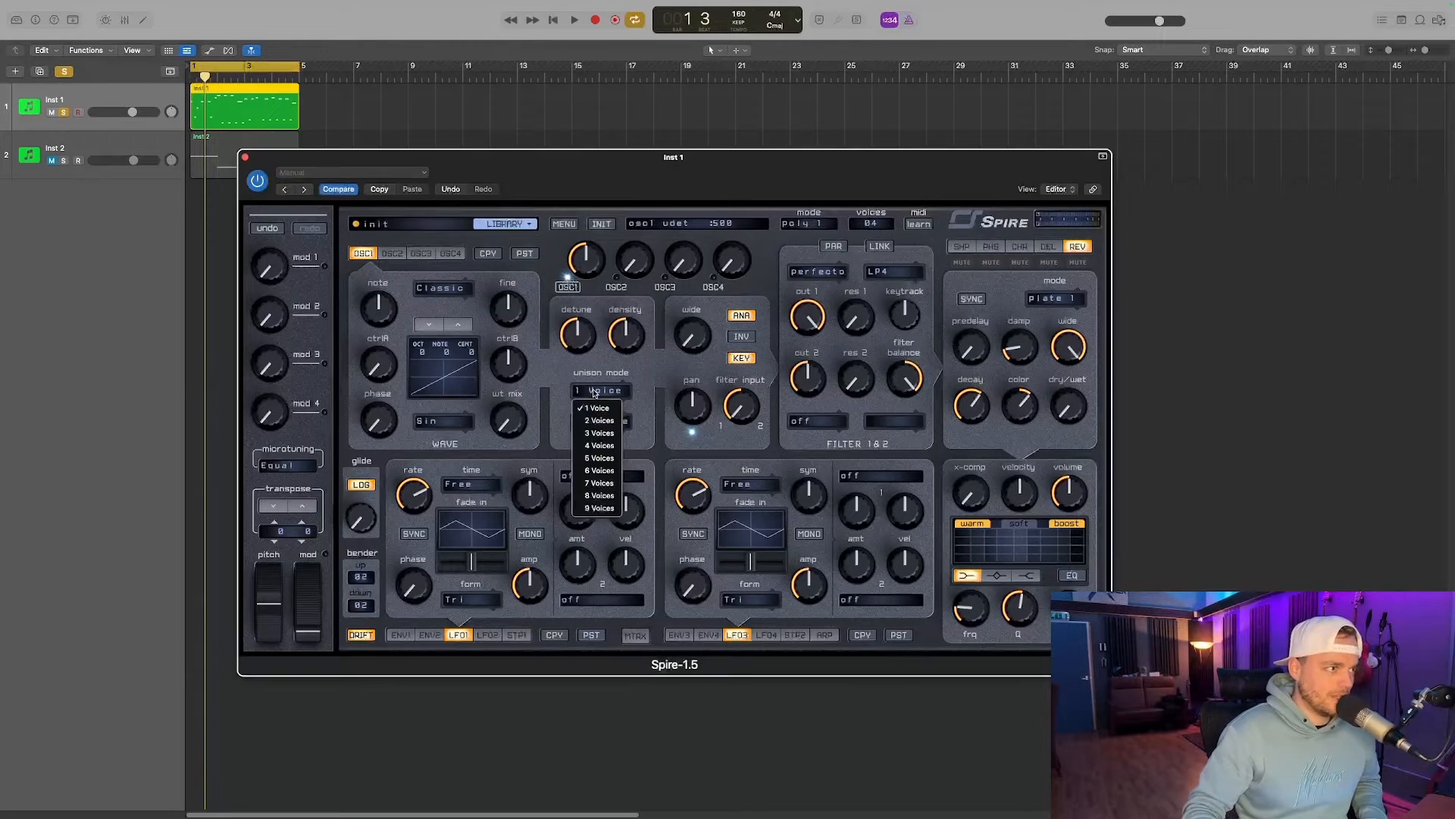
{"action": "left_click", "coordinate": [607, 512]}
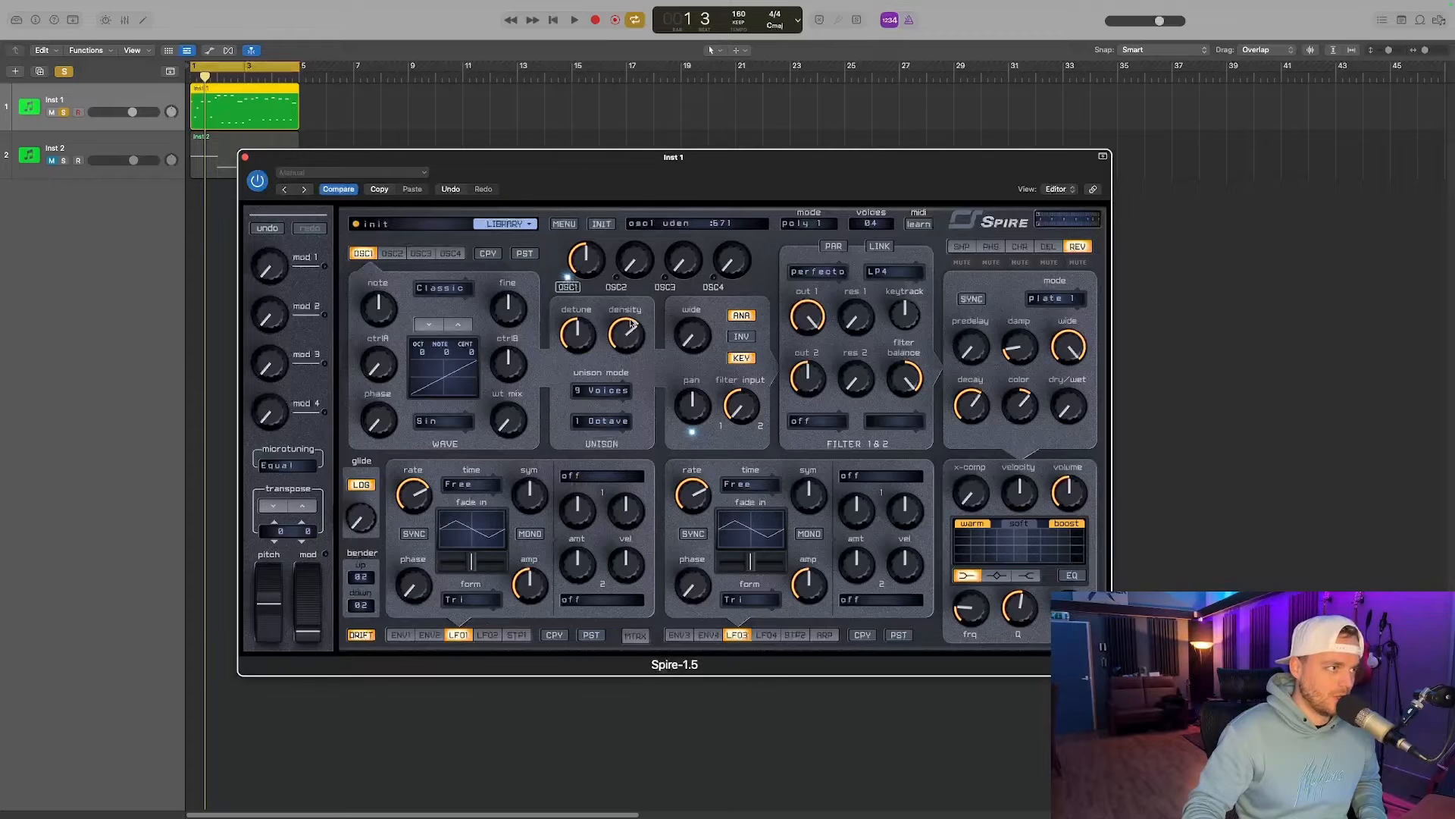
{"action": "left_click_drag", "start_coordinate": [689, 328], "coordinate": [690, 312]}
Audition the Inst 1 part and raise oscillator 1 by one octave.
{"action": "key", "text": "space"}
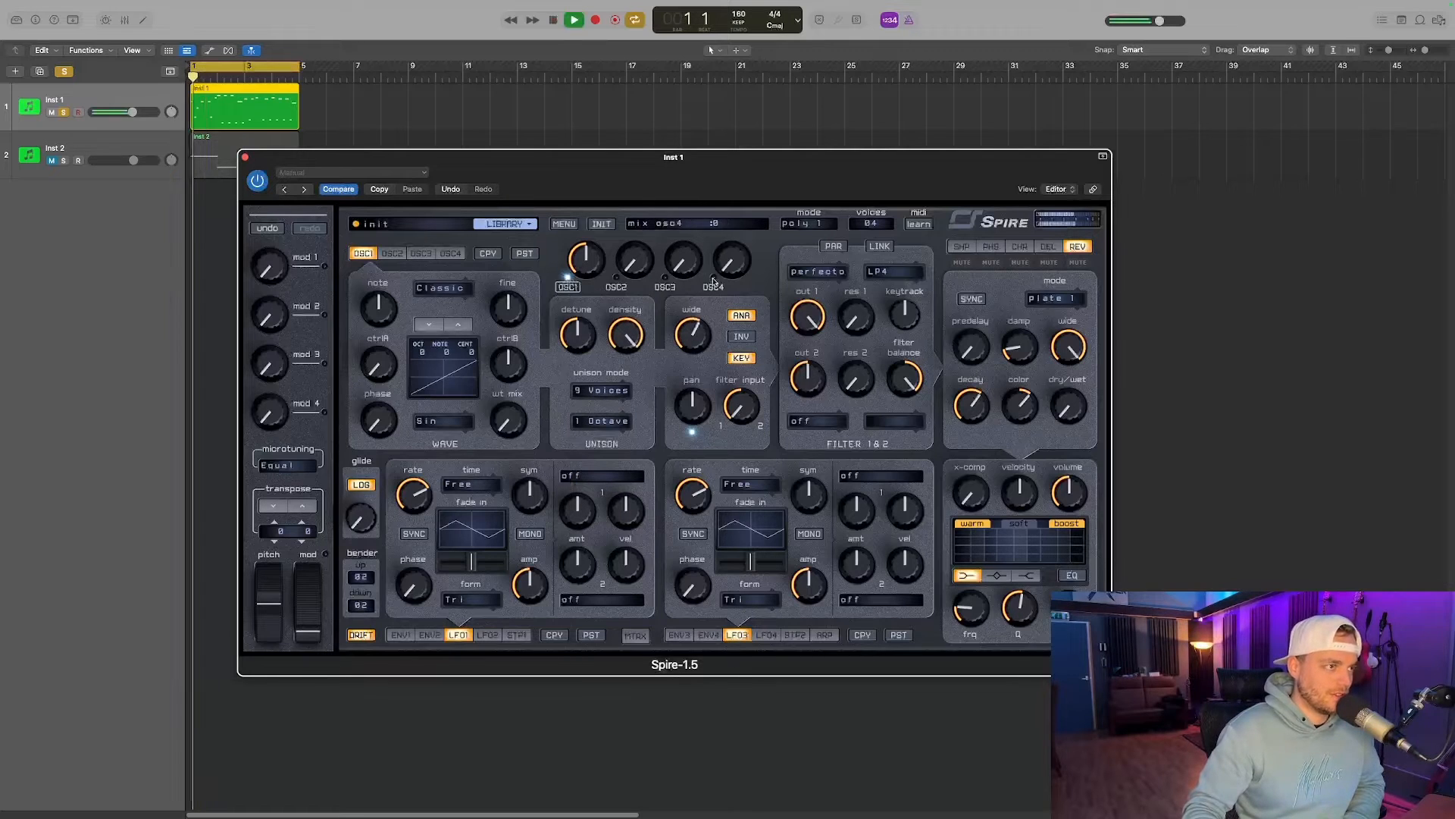
{"action": "key", "text": "space"}
{"action": "left_click", "coordinate": [456, 325]}
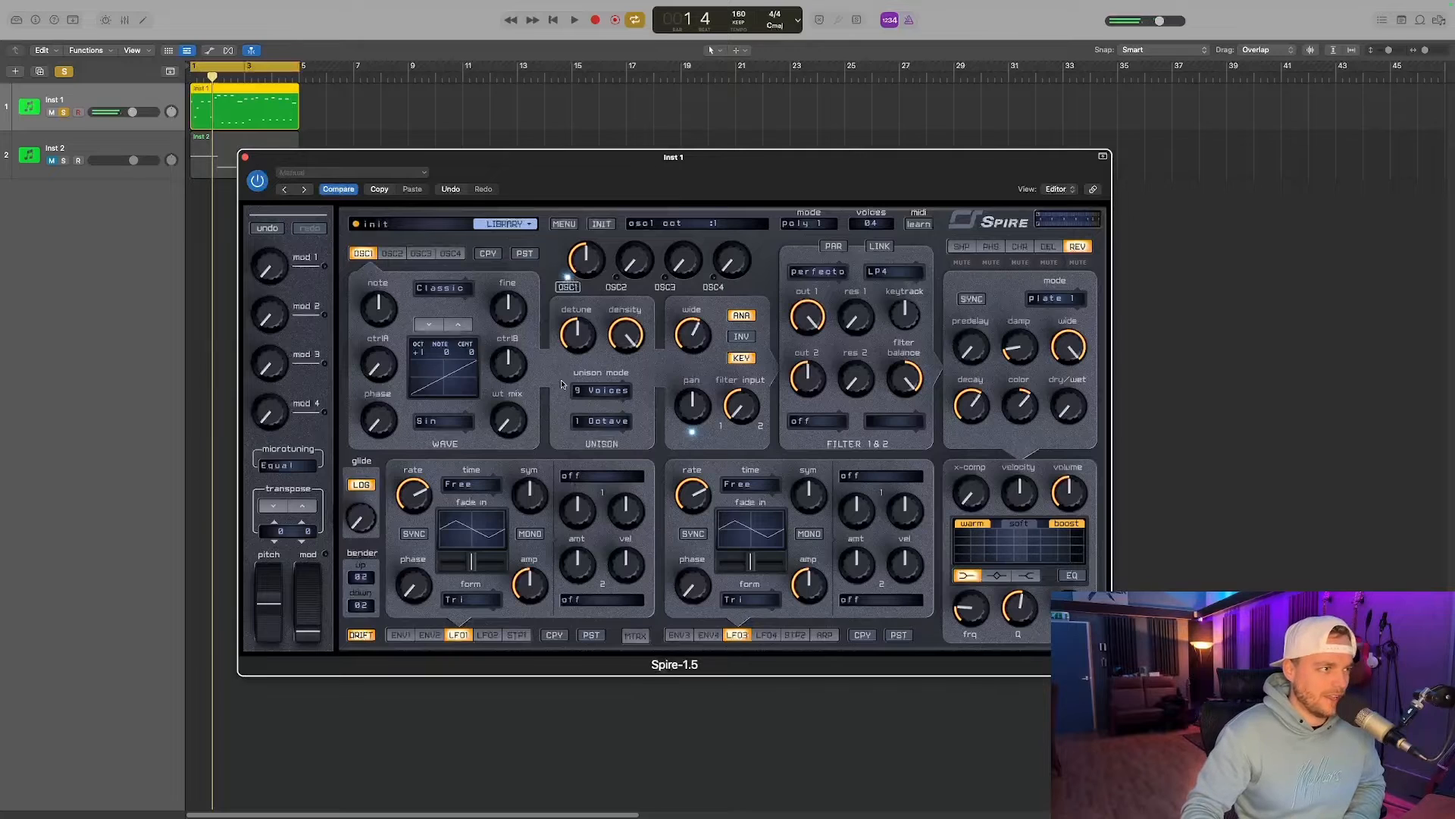
{"action": "key", "text": "space"}
Try the 2 Octave unison setting on oscillator 1 during playback and return it to 1 Octave.
{"action": "left_click", "coordinate": [603, 421]}
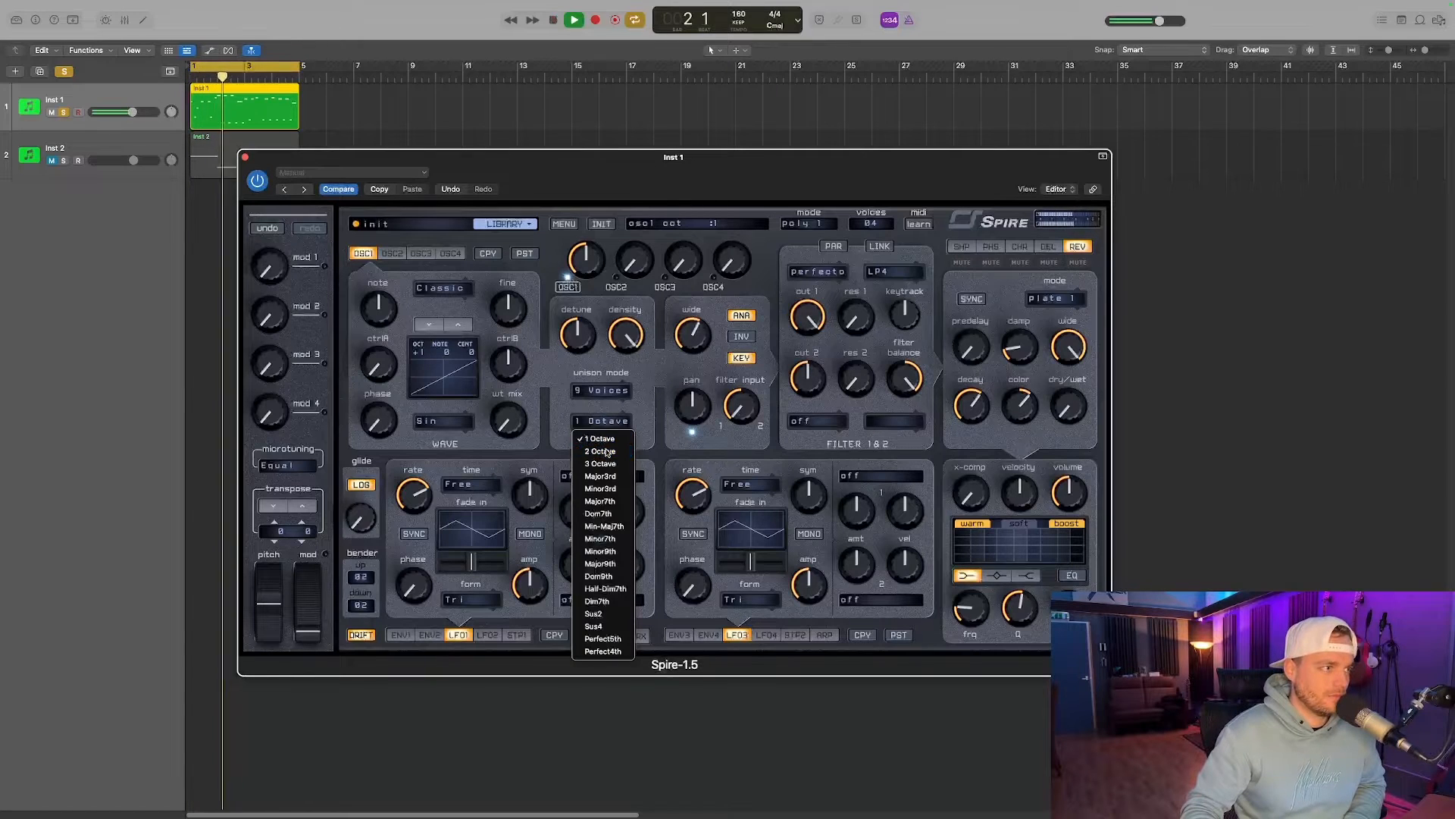
{"action": "left_click", "coordinate": [607, 452]}
{"action": "left_click", "coordinate": [601, 422]}
{"action": "left_click", "coordinate": [600, 439]}
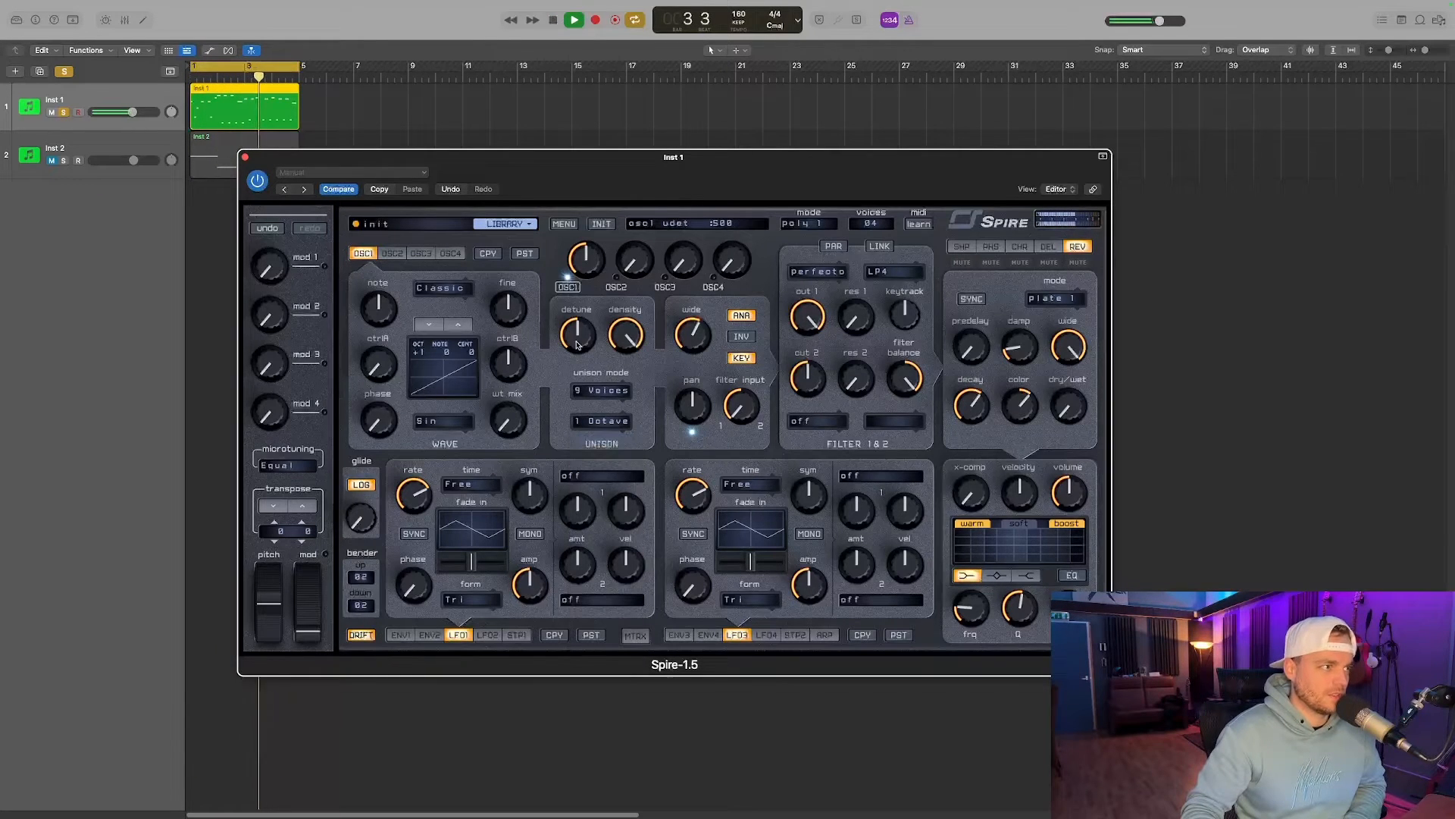
Raise oscillator 1's detune to about 629 and set its width to about 646 during playback.
{"action": "left_click_drag", "start_coordinate": [578, 345], "coordinate": [580, 334]}
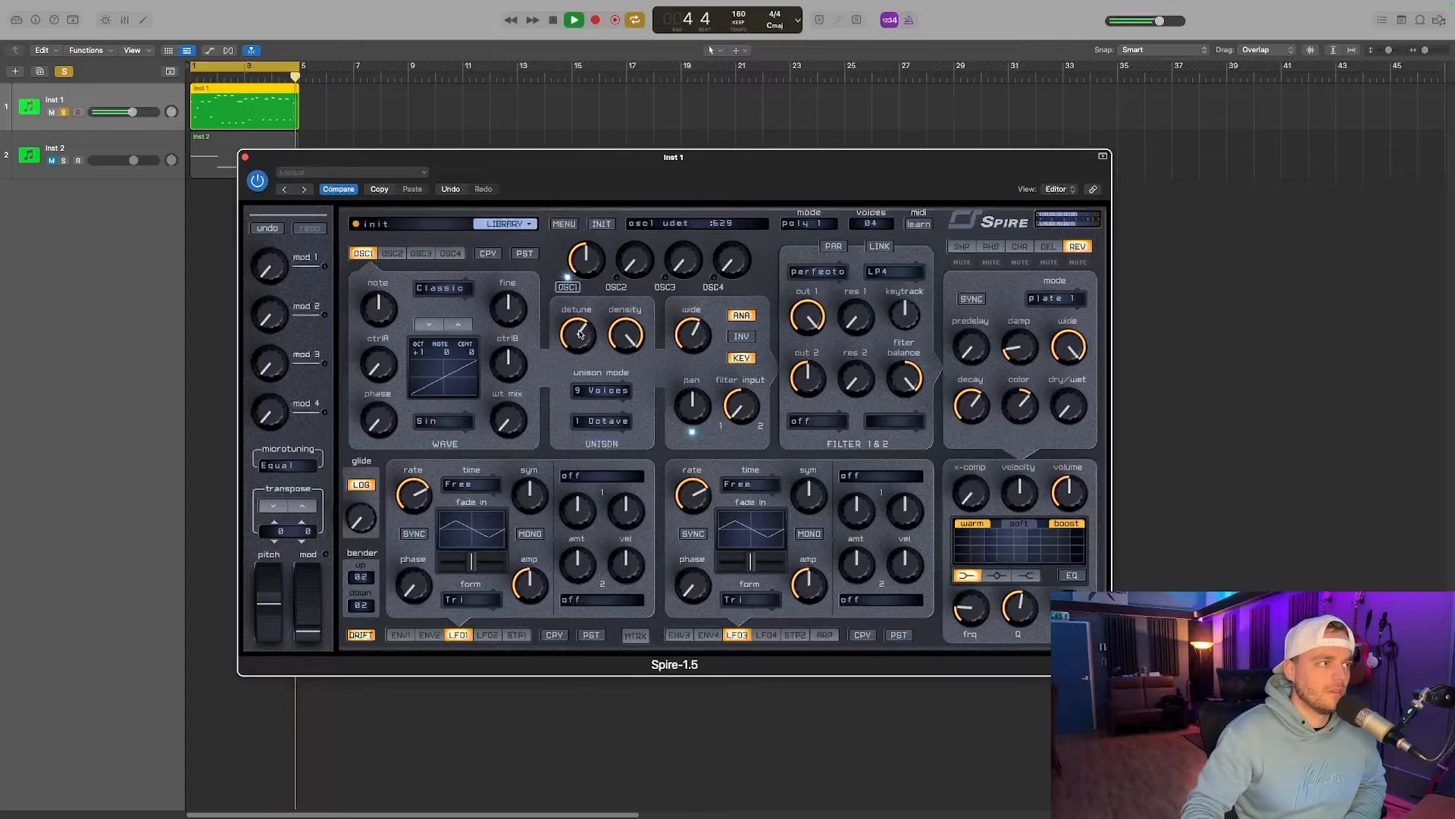
{"action": "left_click_drag", "start_coordinate": [690, 343], "coordinate": [688, 339]}
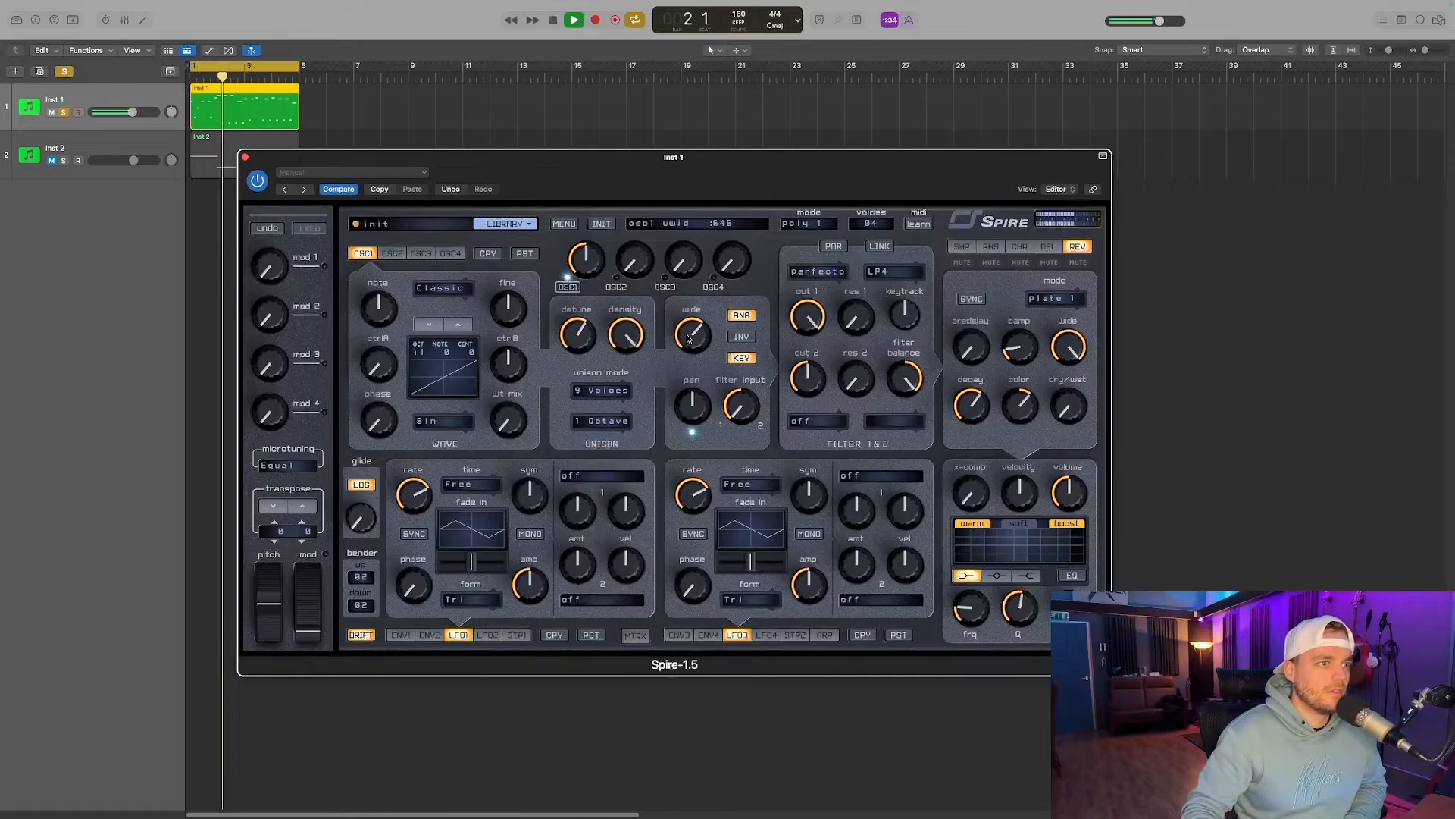
Set the plate 1 reverb's dry/wet to about 414 and audition the part.
{"action": "key", "text": "space"}
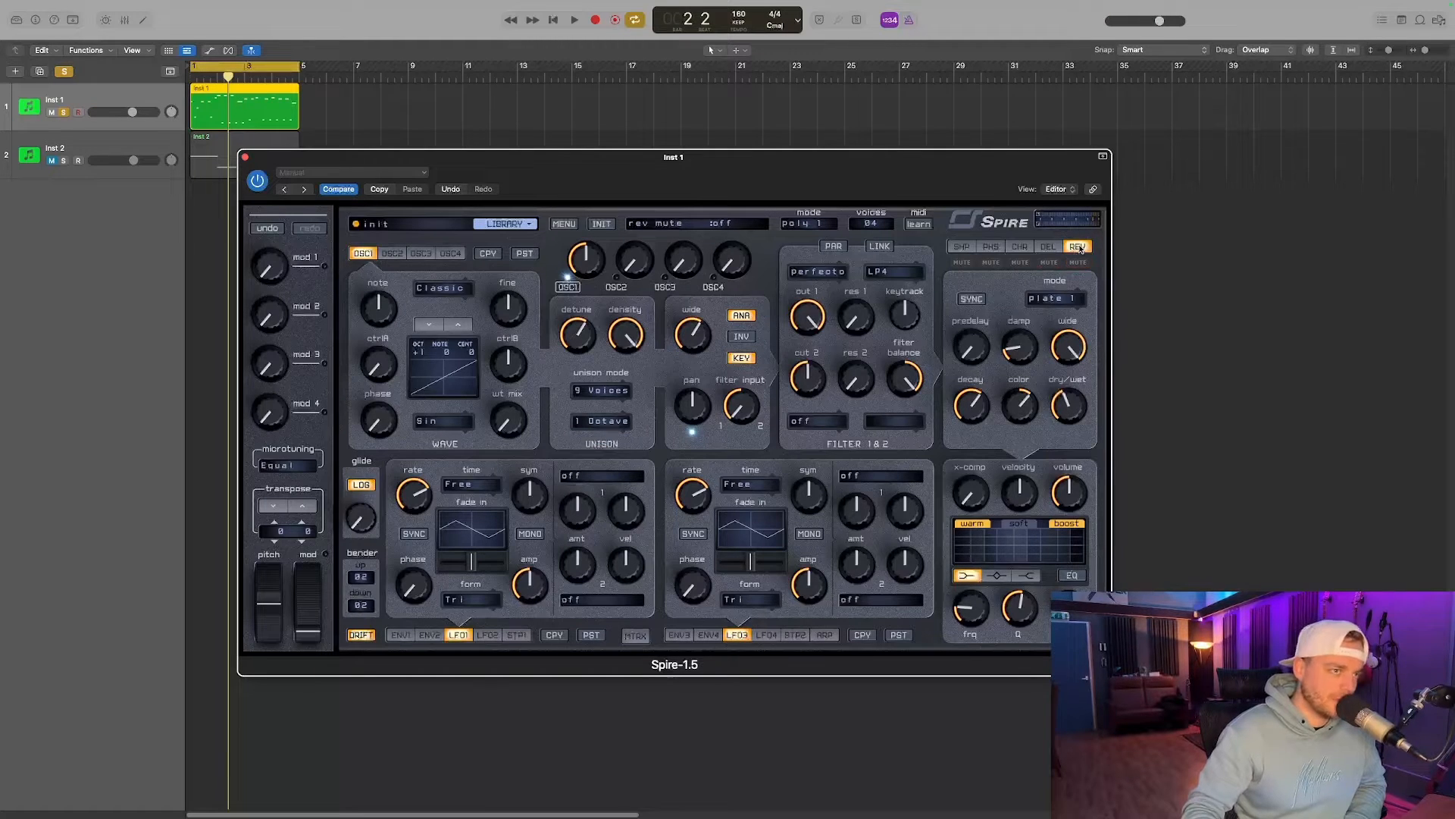
{"action": "key", "text": "space"}
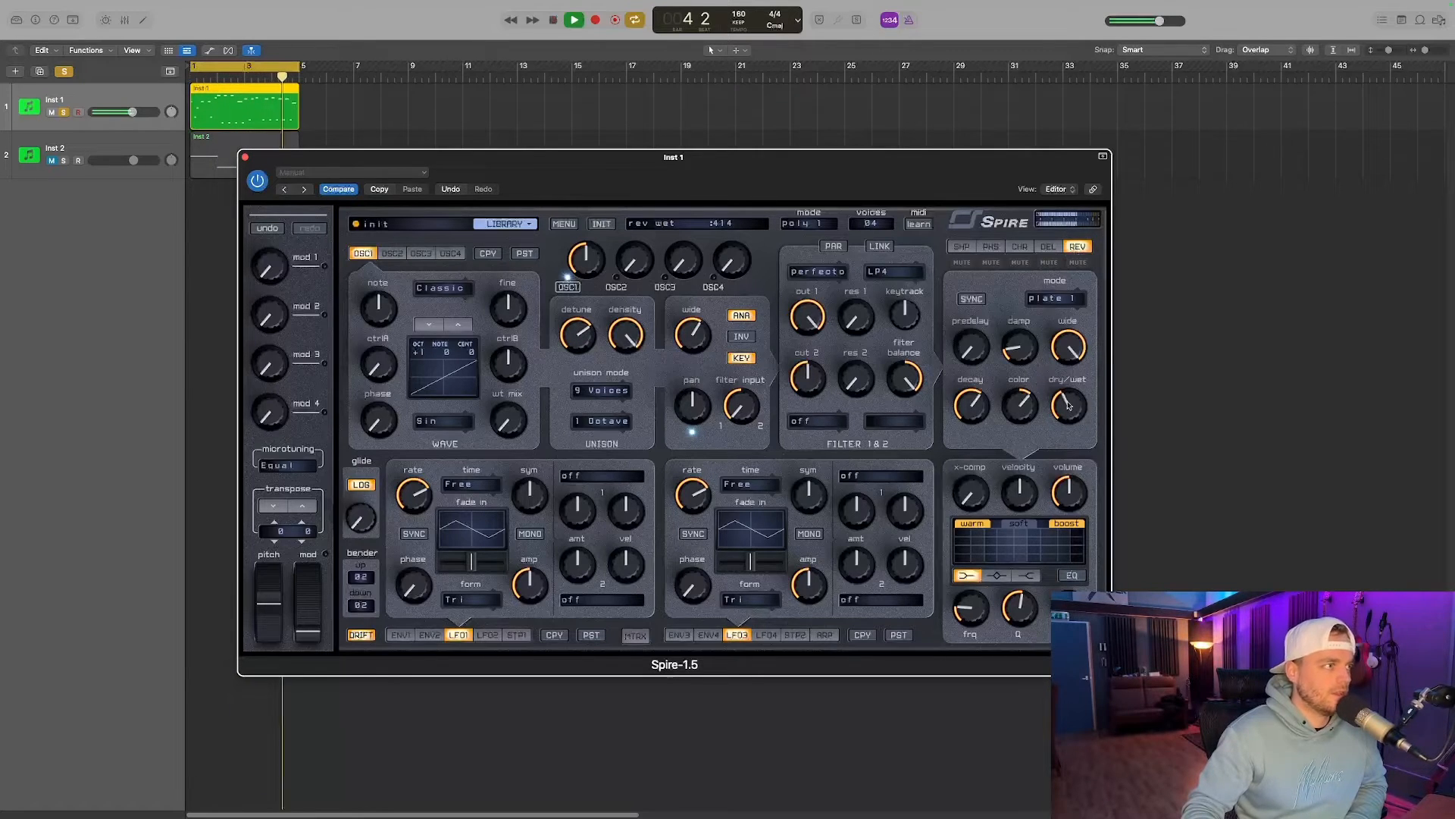
{"action": "key", "text": "space"}
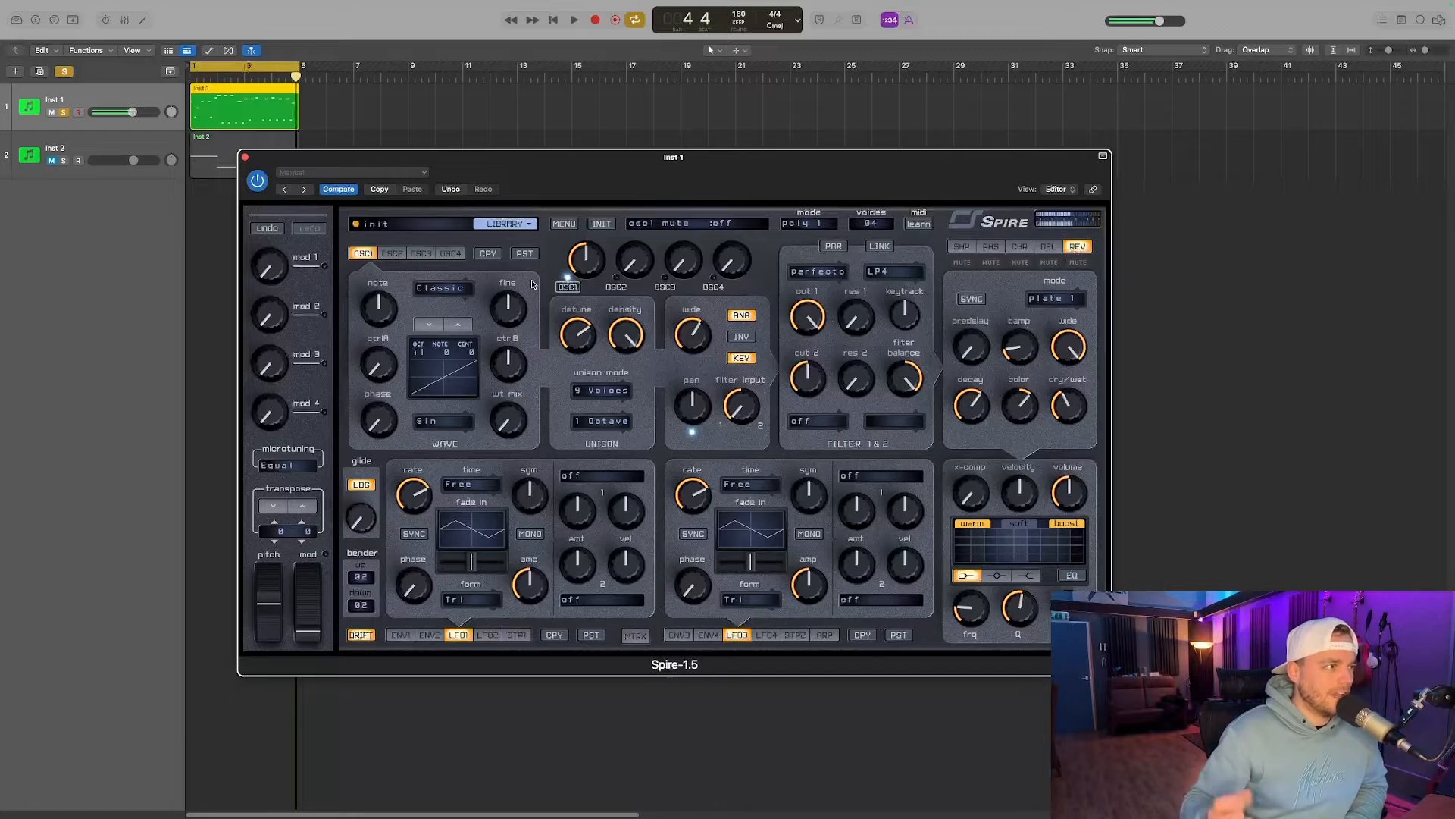
Bring in oscillator 2 one octave up and fade oscillator 1's mix down to zero during playback.
{"action": "left_click", "coordinate": [392, 254]}
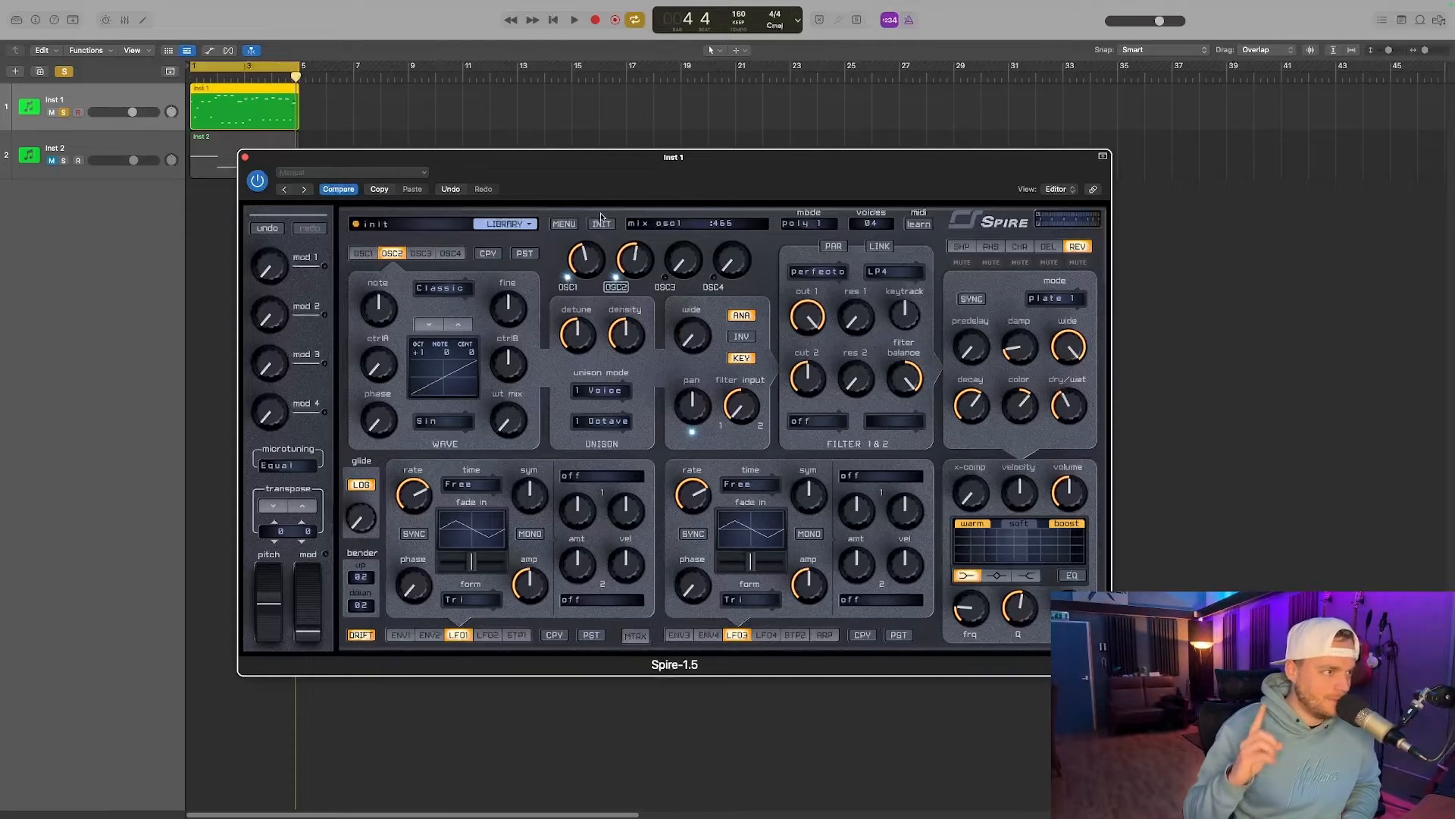
{"action": "key", "text": "space"}
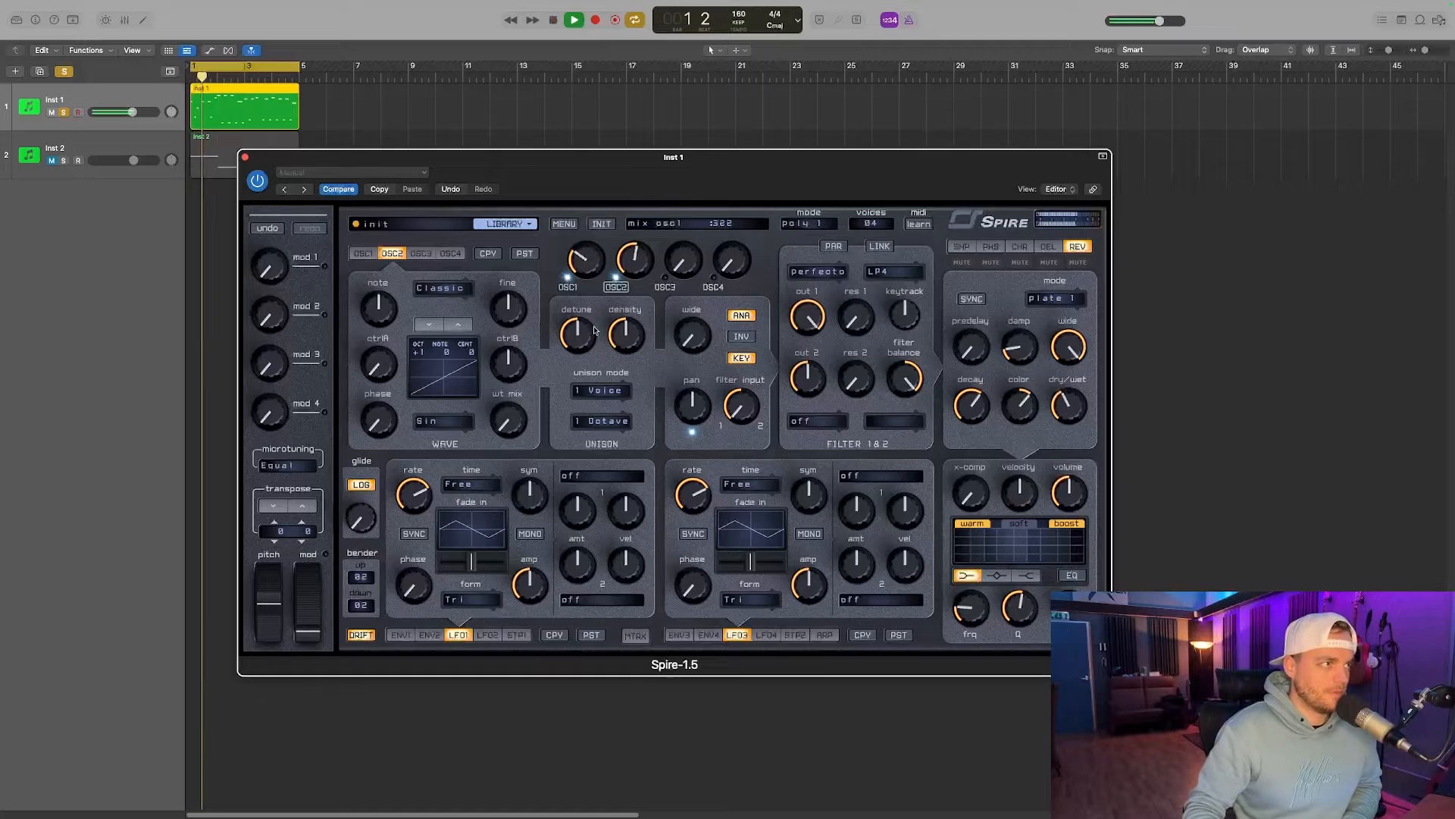
{"action": "key", "text": "space"}
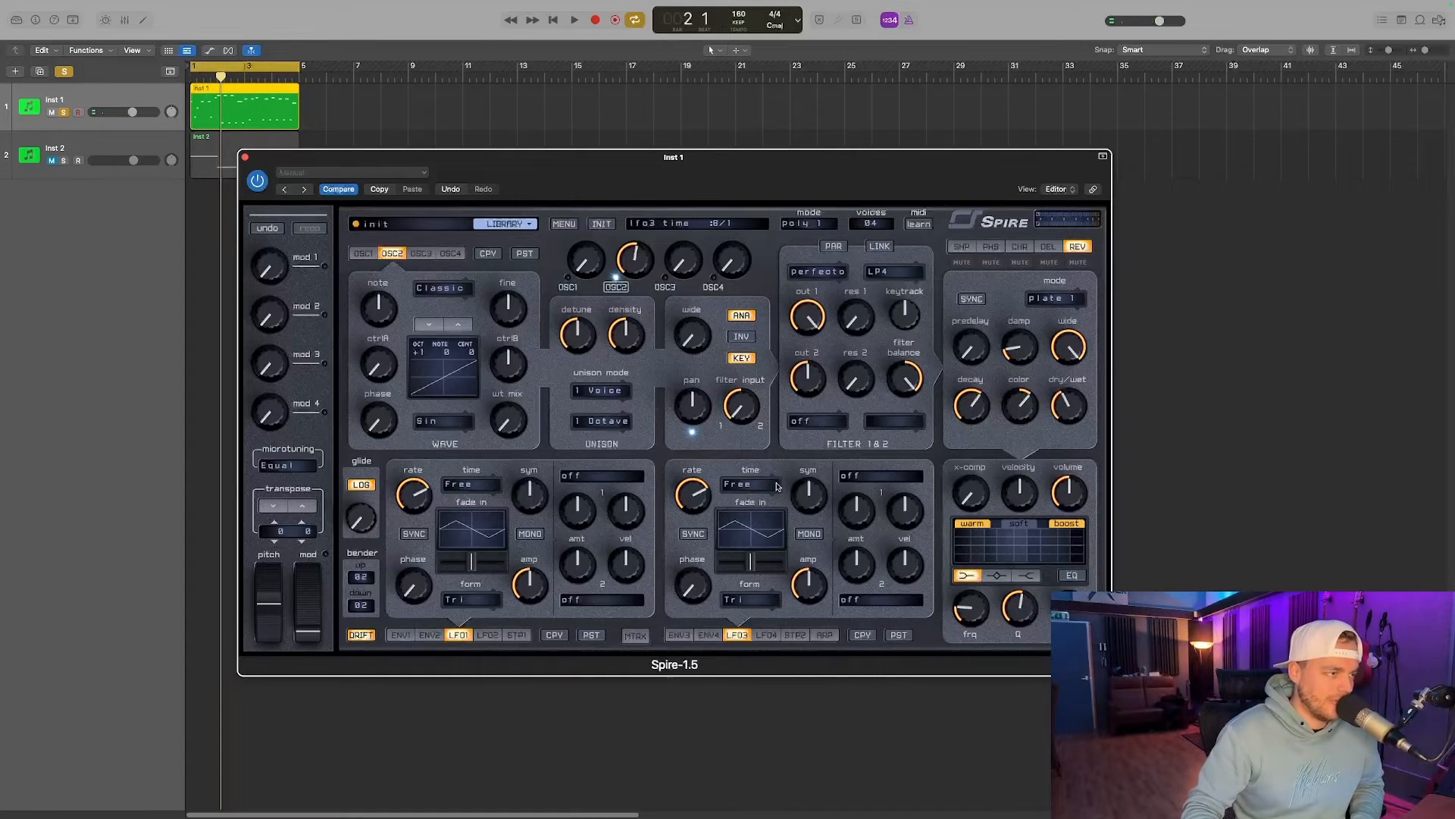
Assign LFO1's first modulation target to Osc2 Pitch.
{"action": "left_click", "coordinate": [417, 635]}
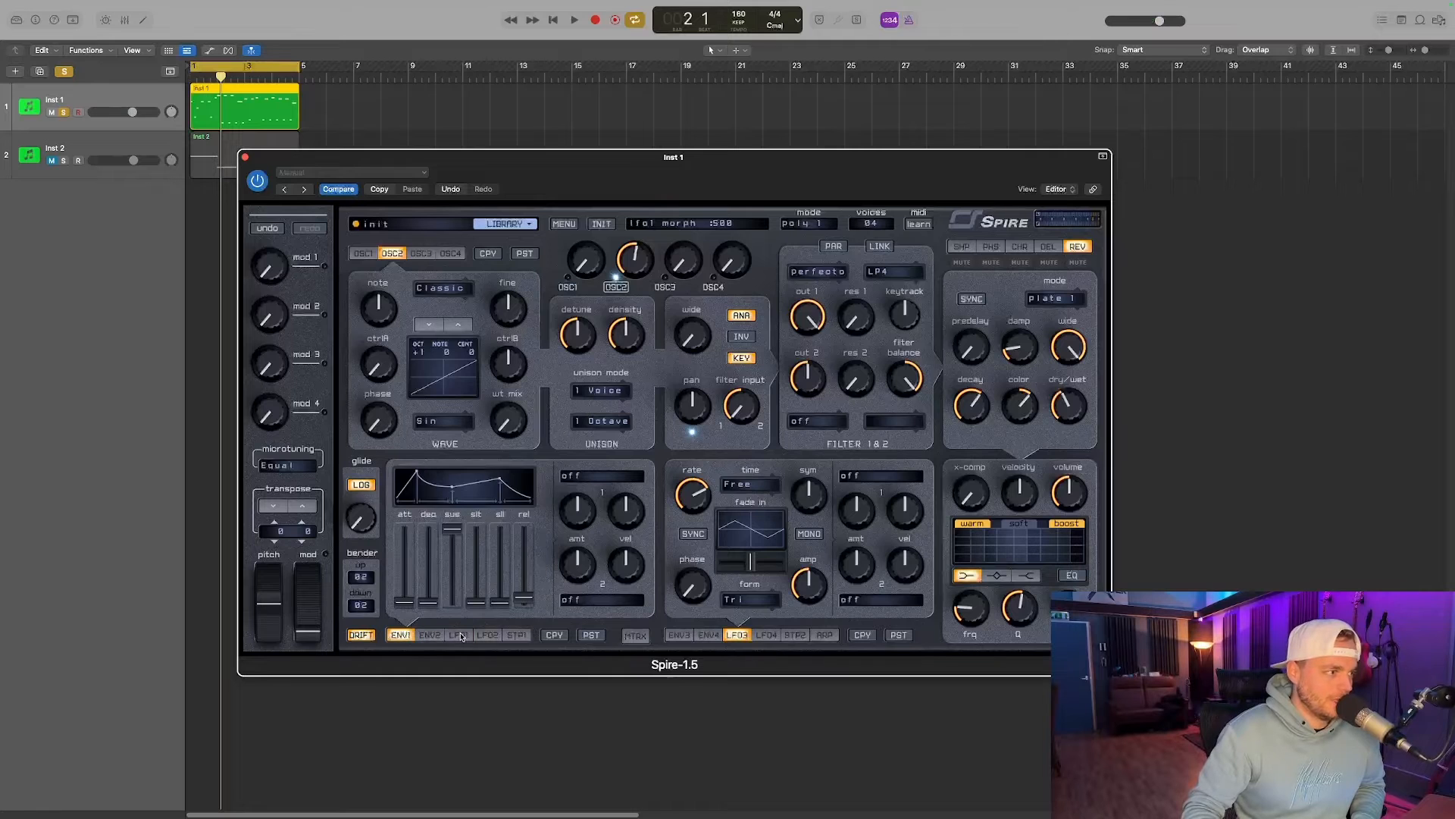
{"action": "left_click", "coordinate": [460, 636]}
{"action": "left_click", "coordinate": [592, 476]}
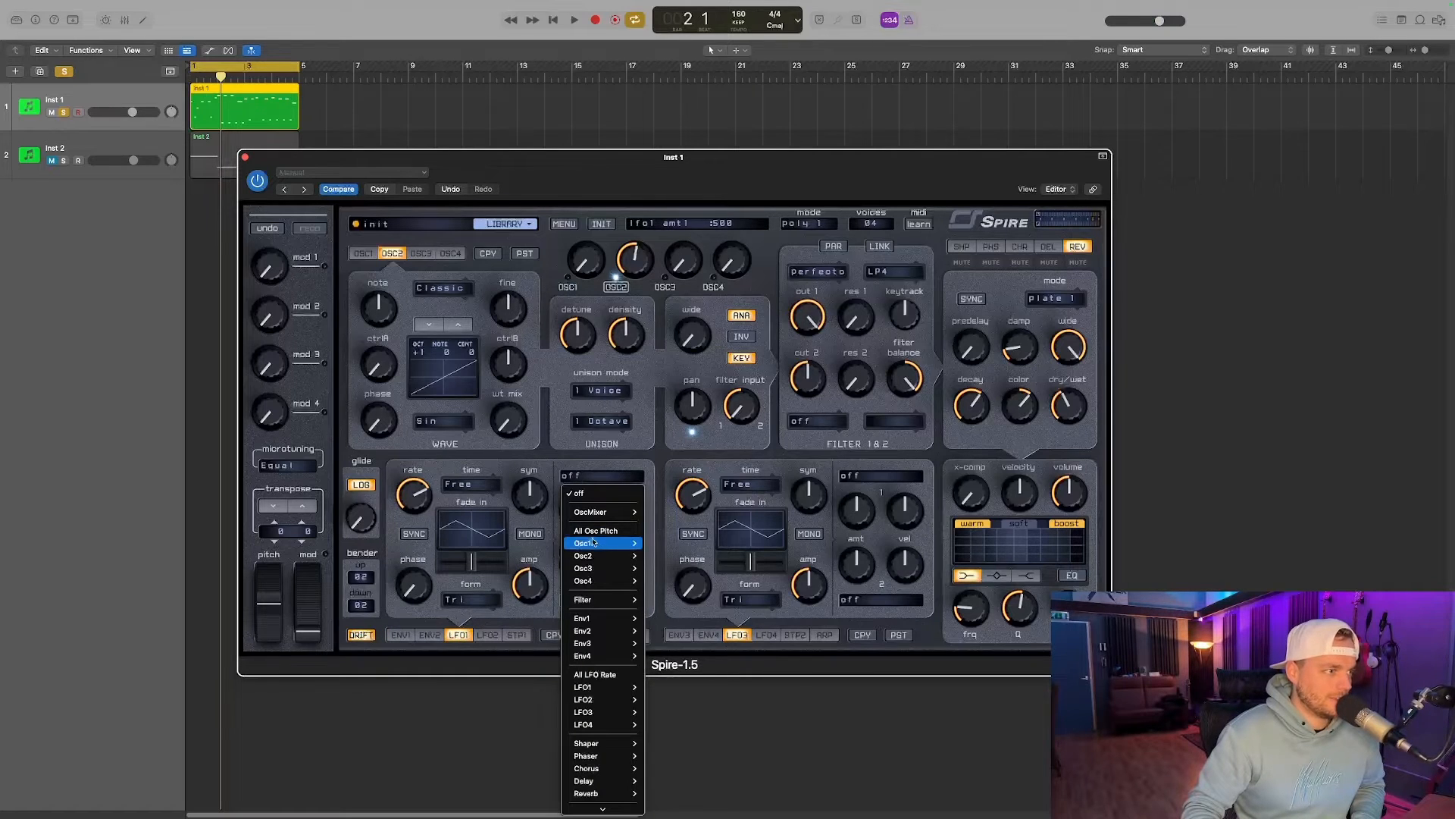
{"action": "mouse_move", "coordinate": [595, 558]}
{"action": "left_click", "coordinate": [655, 557]}
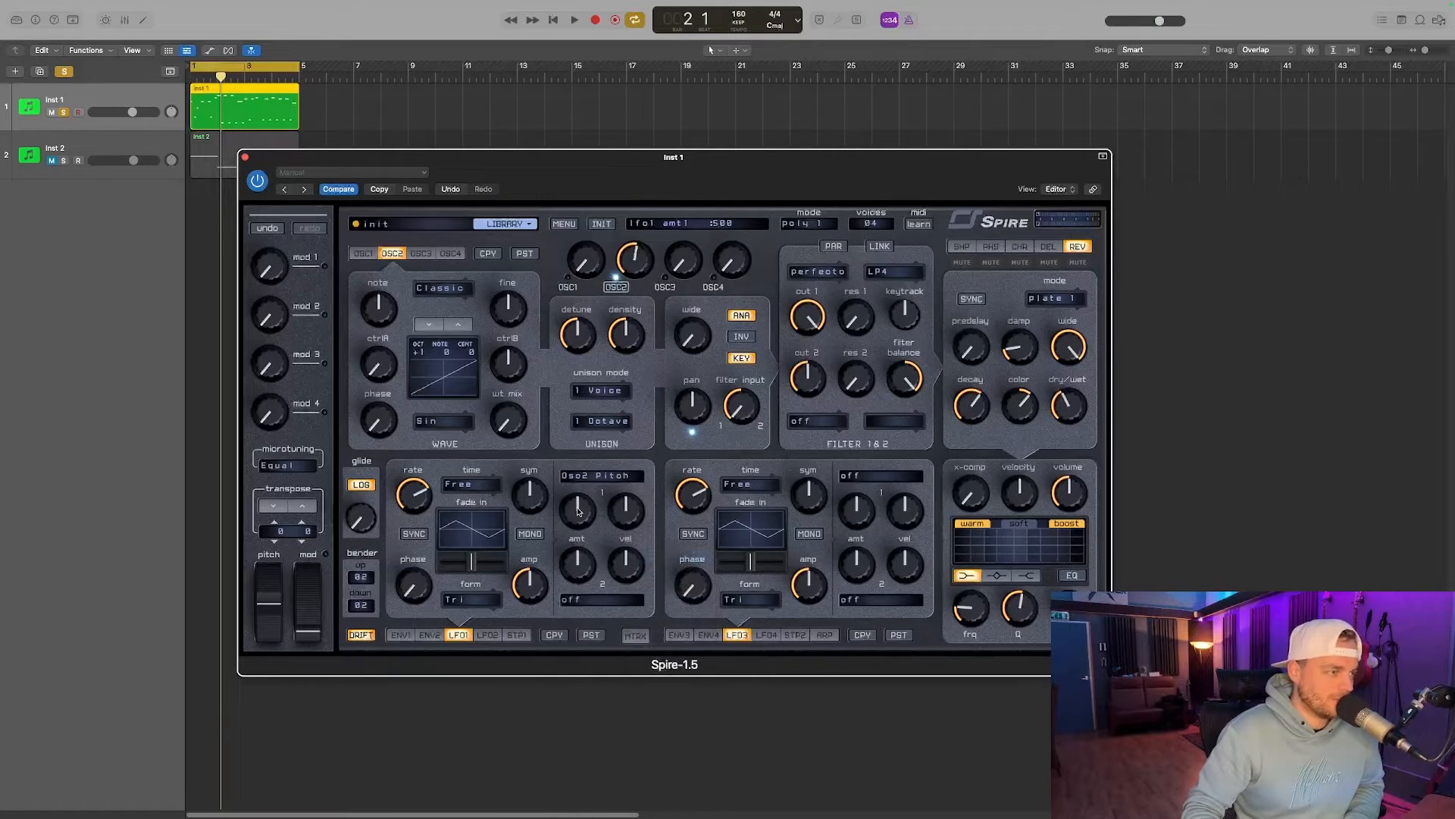
Raise LFO1's first modulation amount above 650 and speed up its rate during playback.
{"action": "key", "text": "space"}
{"action": "left_click_drag", "start_coordinate": [578, 512], "coordinate": [580, 494]}
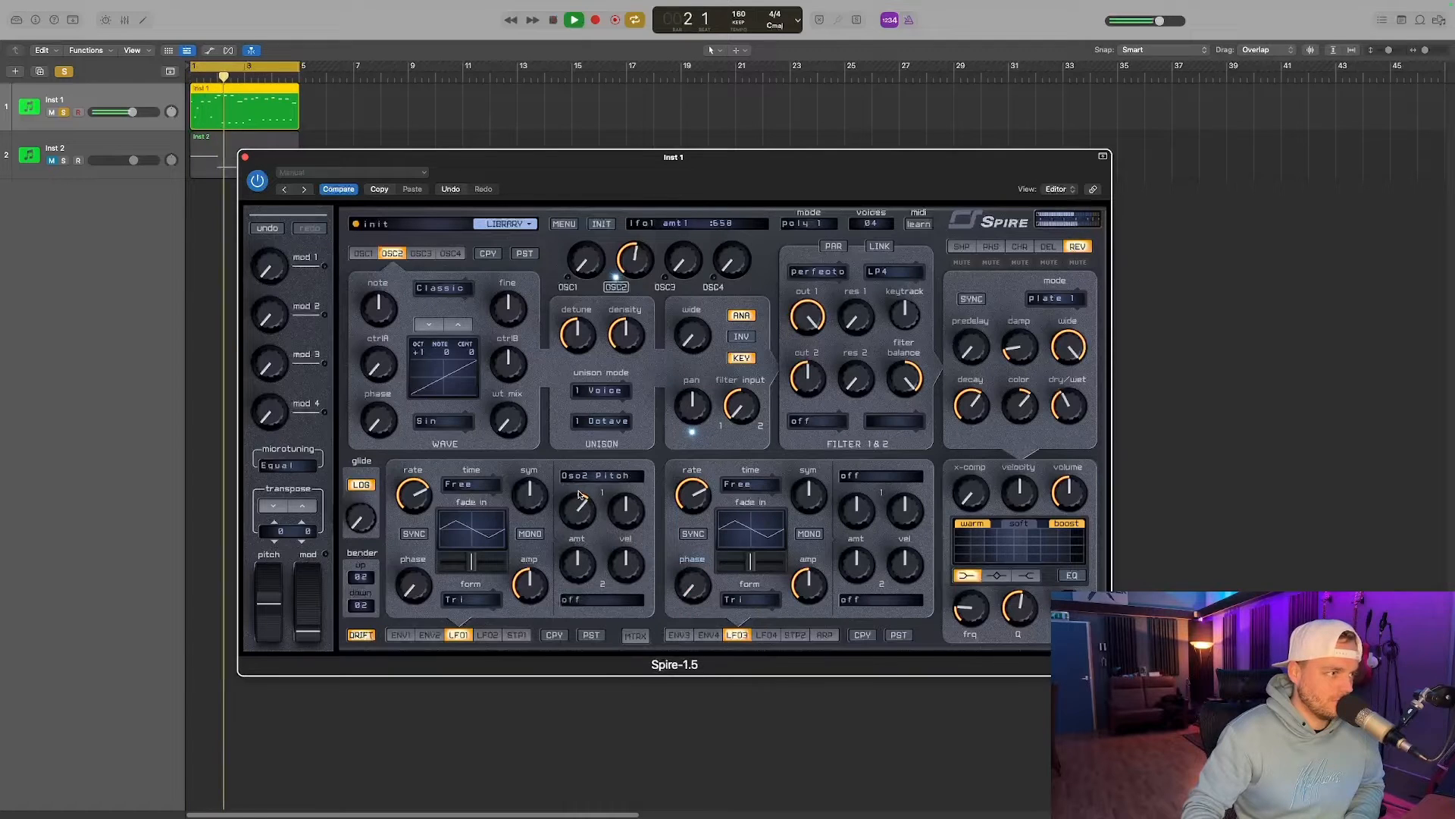
{"action": "left_click_drag", "start_coordinate": [415, 501], "coordinate": [418, 476]}
{"action": "left_click_drag", "start_coordinate": [579, 520], "coordinate": [580, 514]}
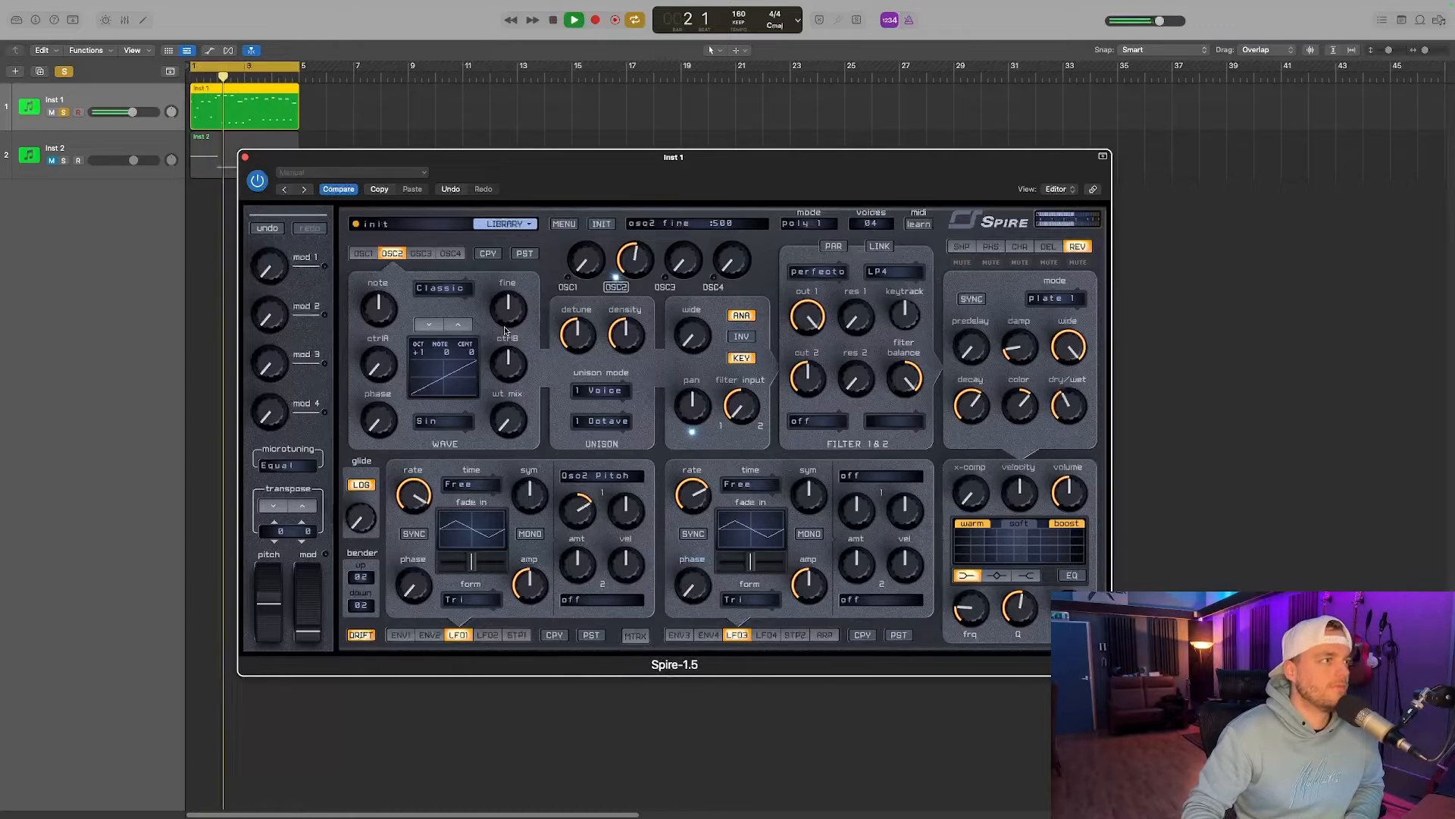
{"action": "key", "text": "space"}
Adjust oscillator 2's mix level and bring oscillator 1's mix back up to about 459 during playback.
{"action": "left_click_drag", "start_coordinate": [629, 266], "coordinate": [629, 266]}
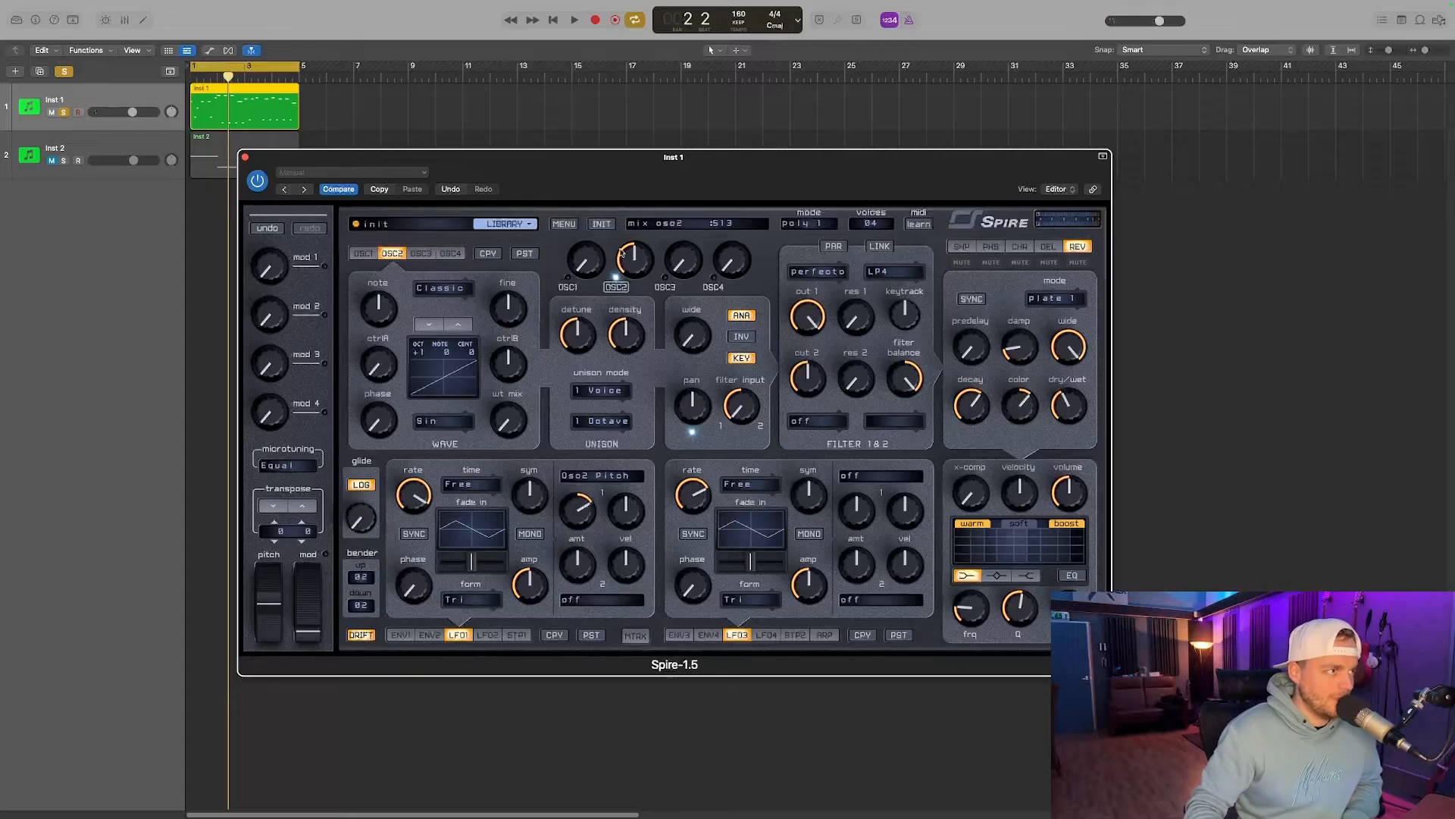
{"action": "key", "text": "space"}
{"action": "left_click_drag", "start_coordinate": [589, 263], "coordinate": [645, 245]}
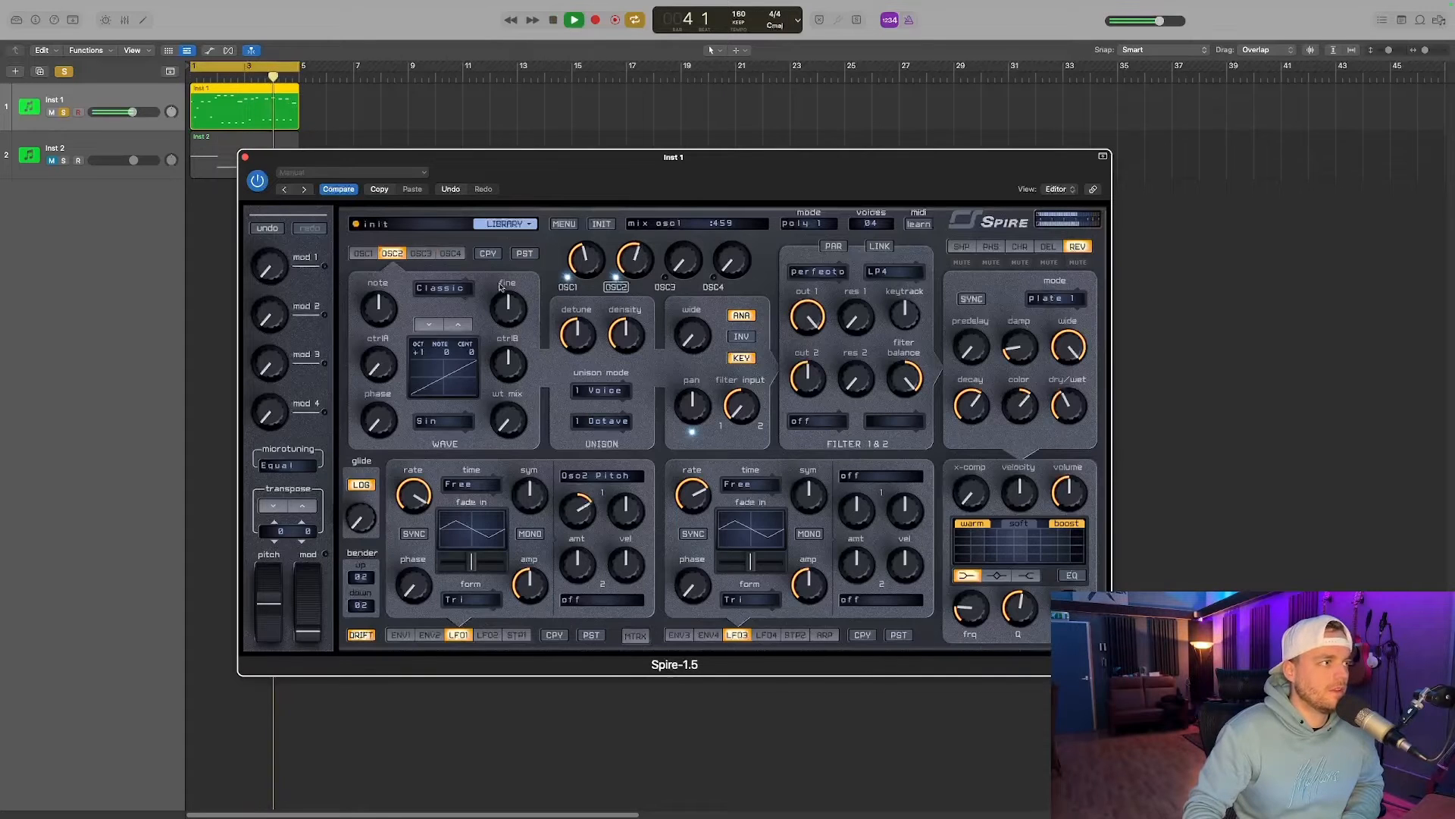
Apply a small amount of X-comp, trying values between about 112 and 139, and audition the part.
{"action": "key", "text": "space"}
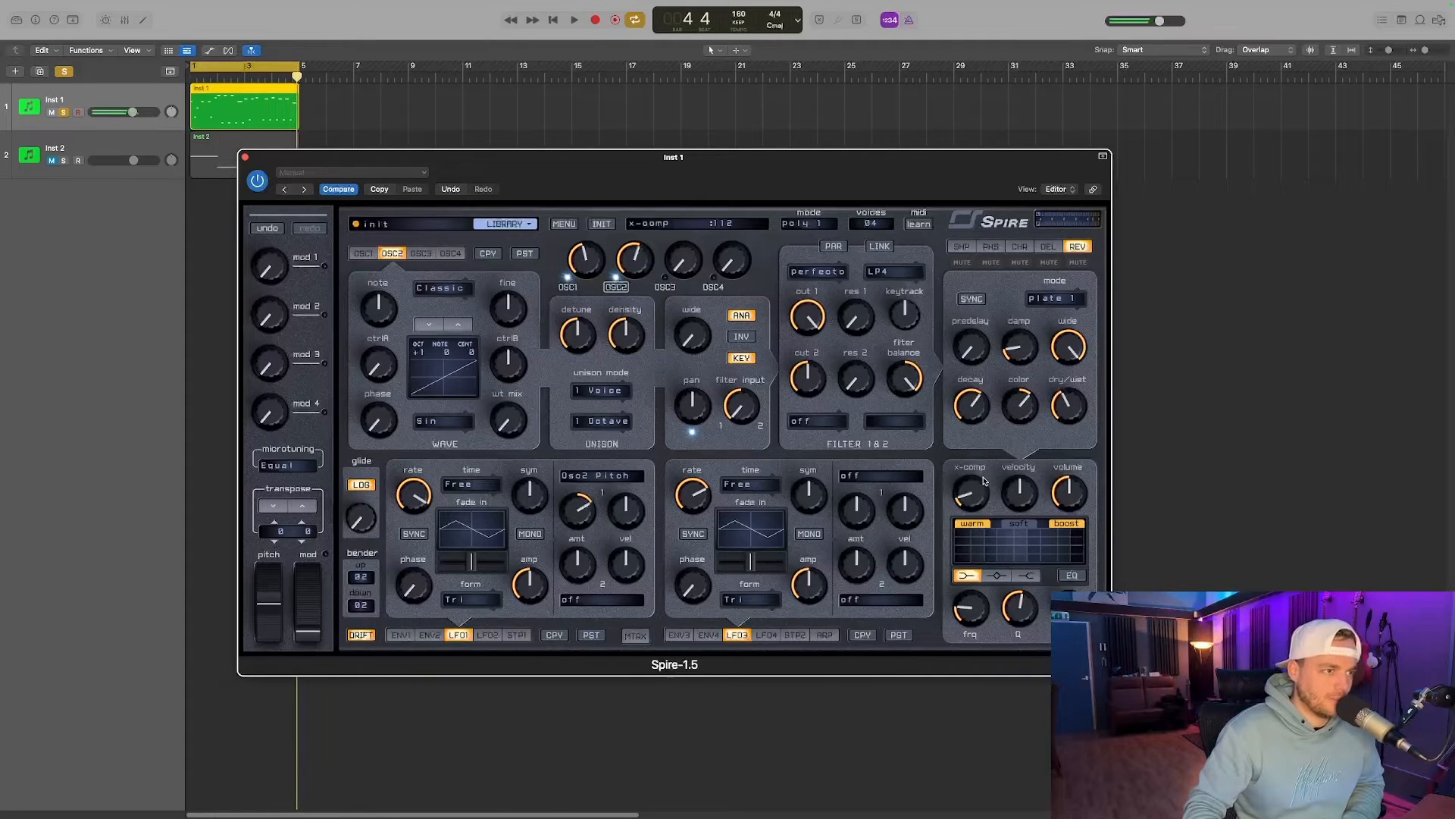
{"action": "key", "text": "space"}
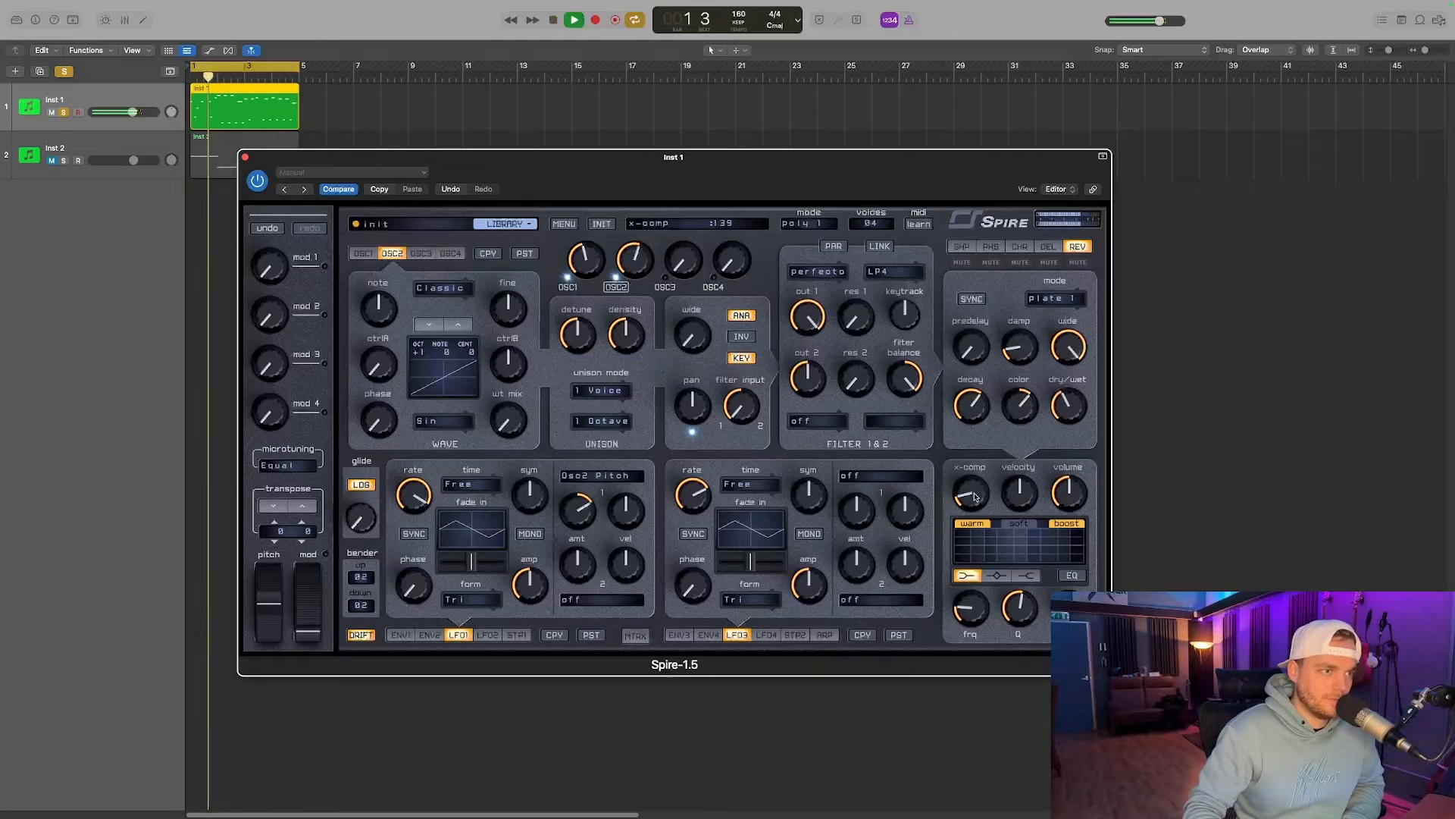
{"action": "key", "text": "space"}
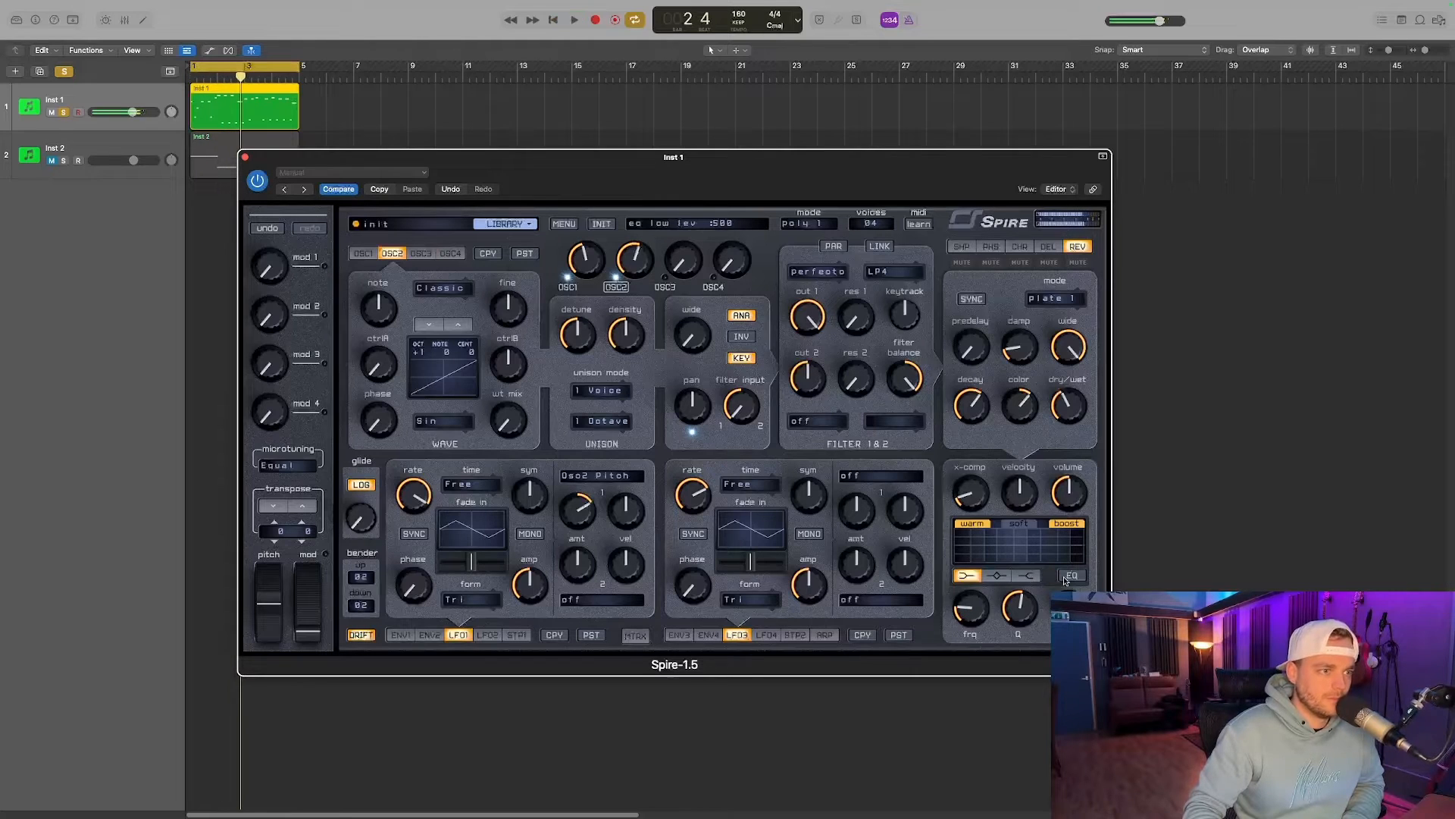
Enable the EQ, cut the low band's level to 0, raise the high band's level to about 622, and audition the part.
{"action": "left_click", "coordinate": [974, 580]}
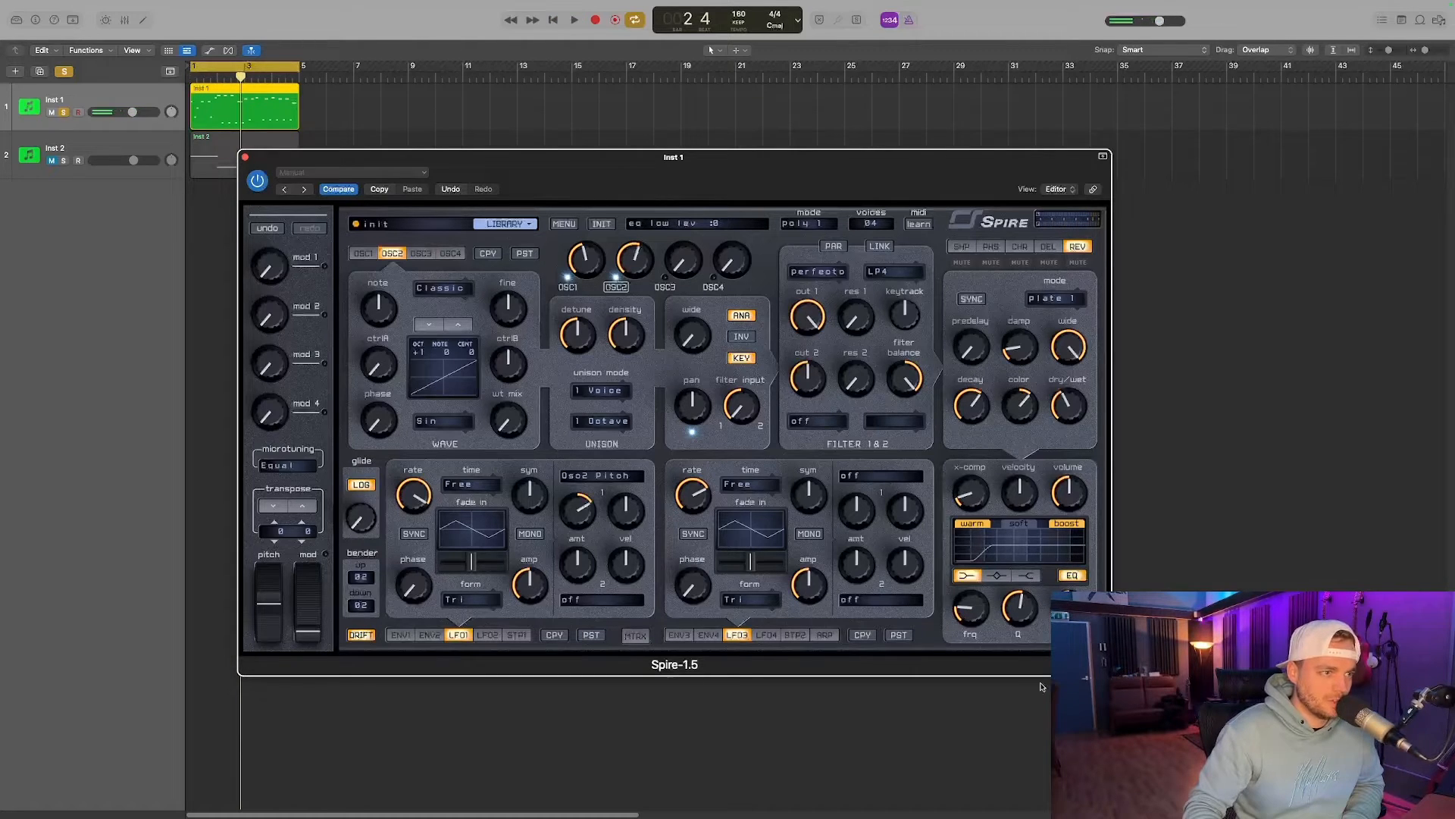
{"action": "left_click", "coordinate": [1031, 575]}
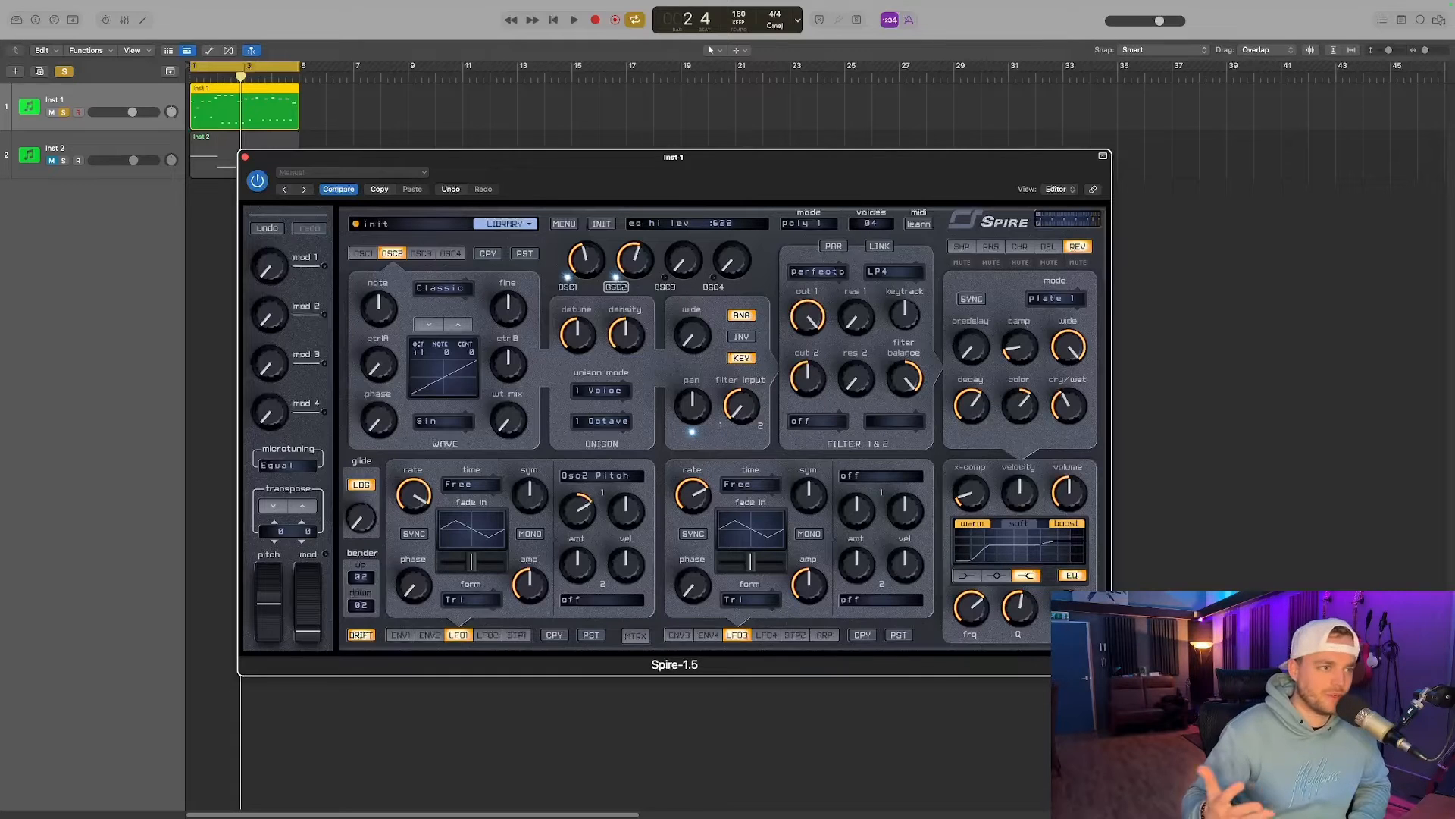
{"action": "key", "text": "space"}
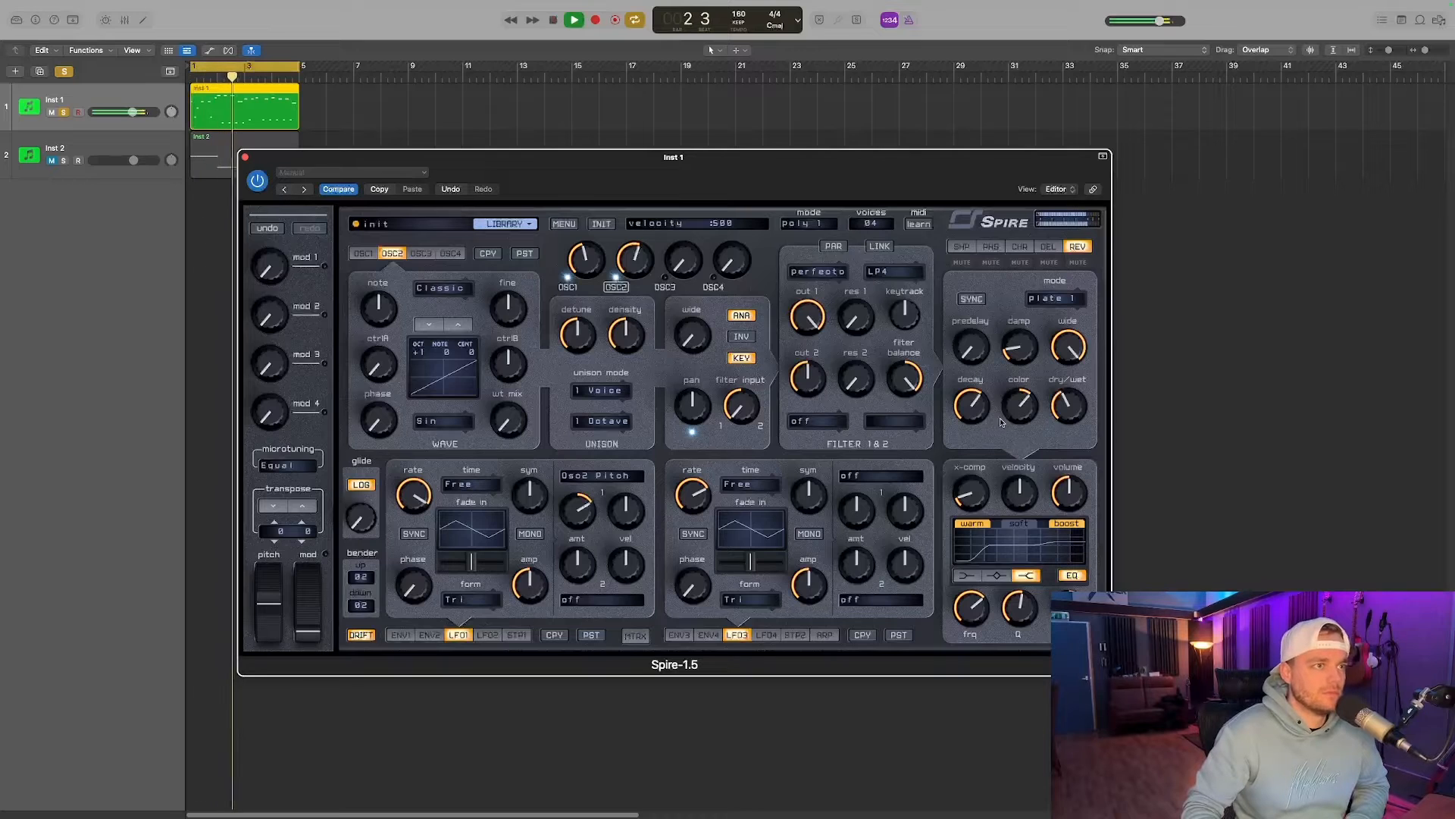
{"action": "key", "text": "space"}
Set the chorus rate to about 896 and width to about 641, and reduce its feedback and dry/wet mix during playback.
{"action": "left_click", "coordinate": [1021, 247]}
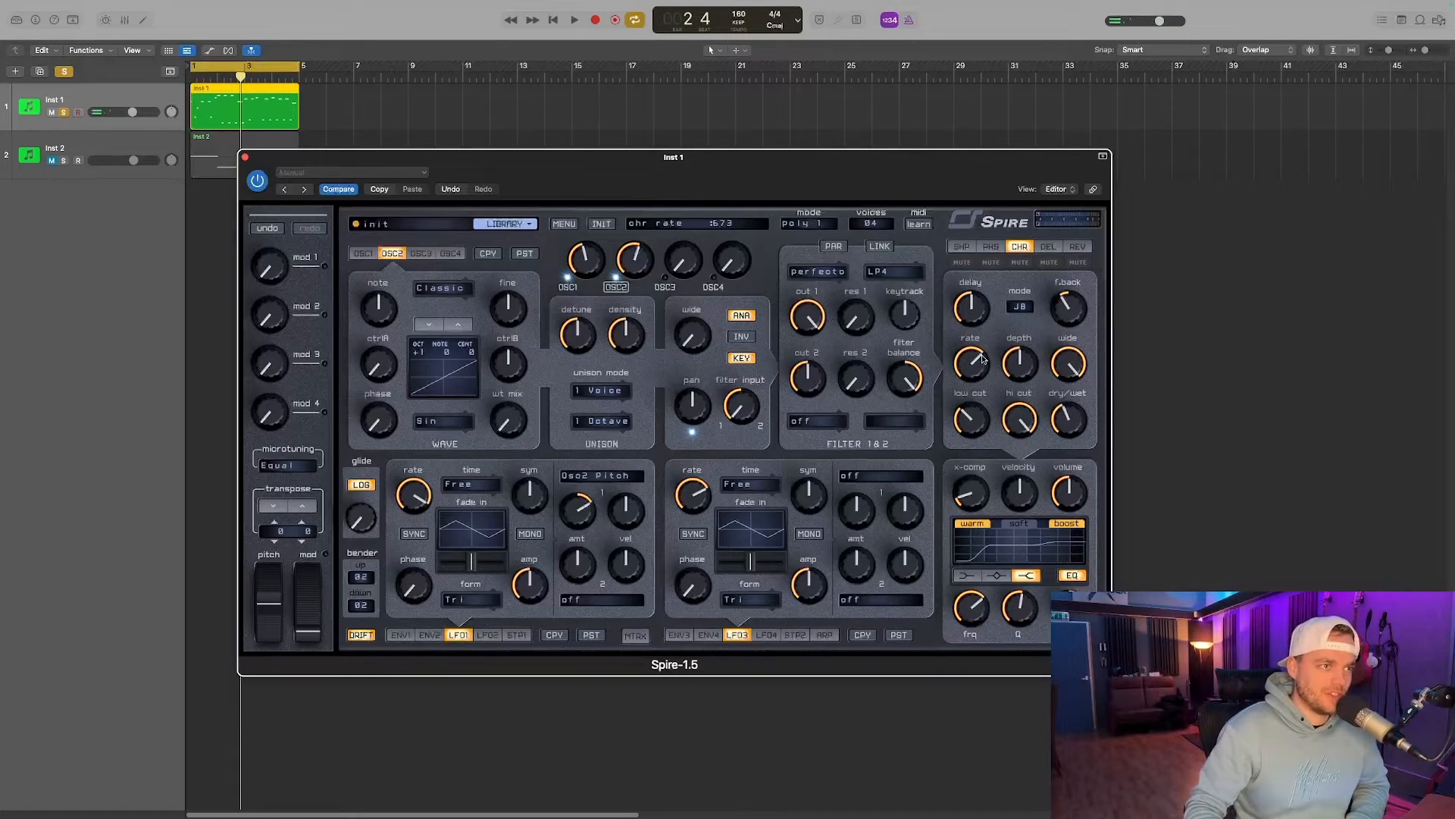
{"action": "left_click_drag", "start_coordinate": [976, 354], "coordinate": [976, 351]}
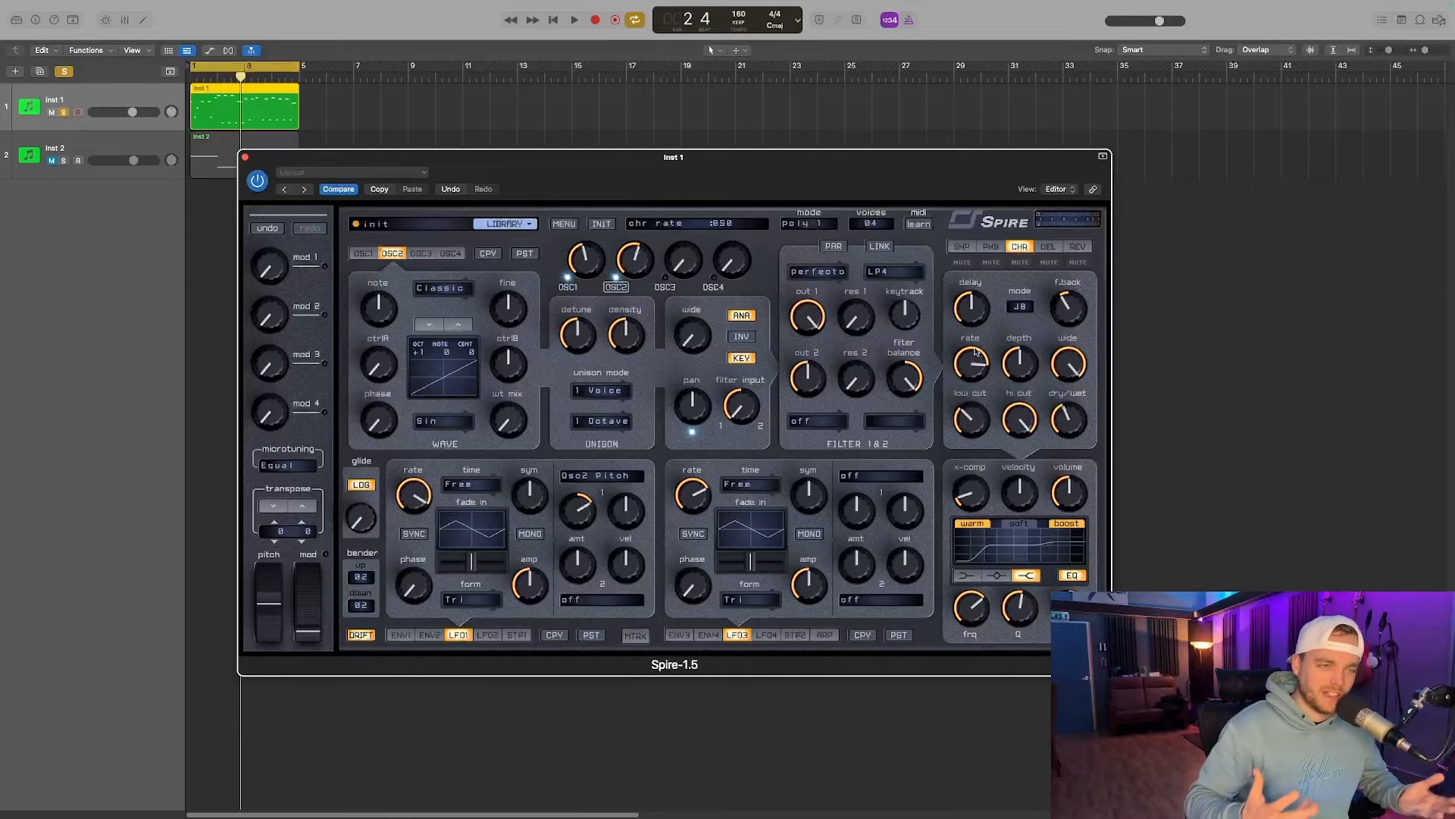
{"action": "key", "text": "space"}
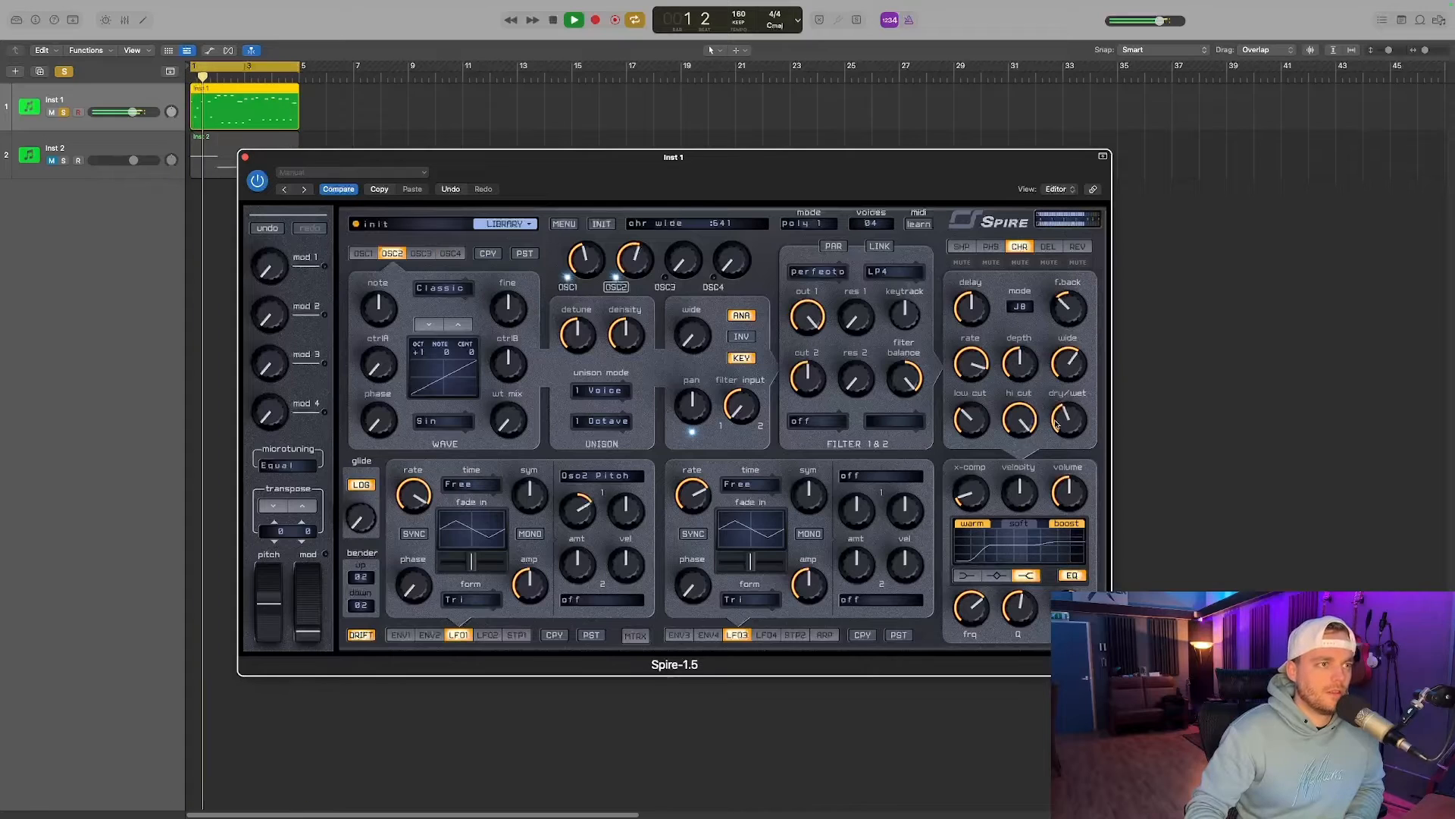
{"action": "left_click", "coordinate": [1021, 263]}
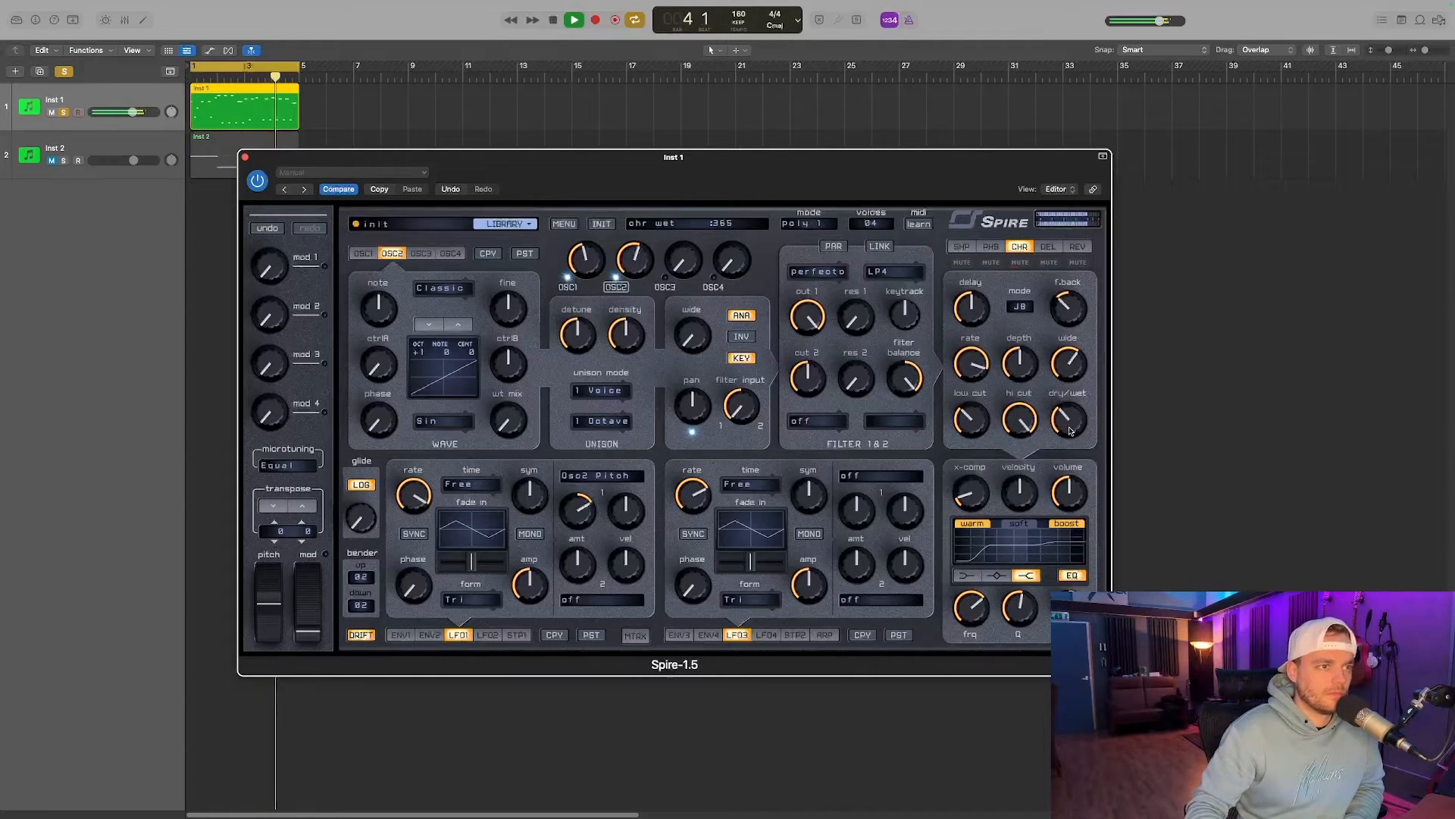
{"action": "left_click_drag", "start_coordinate": [1068, 419], "coordinate": [1070, 440]}
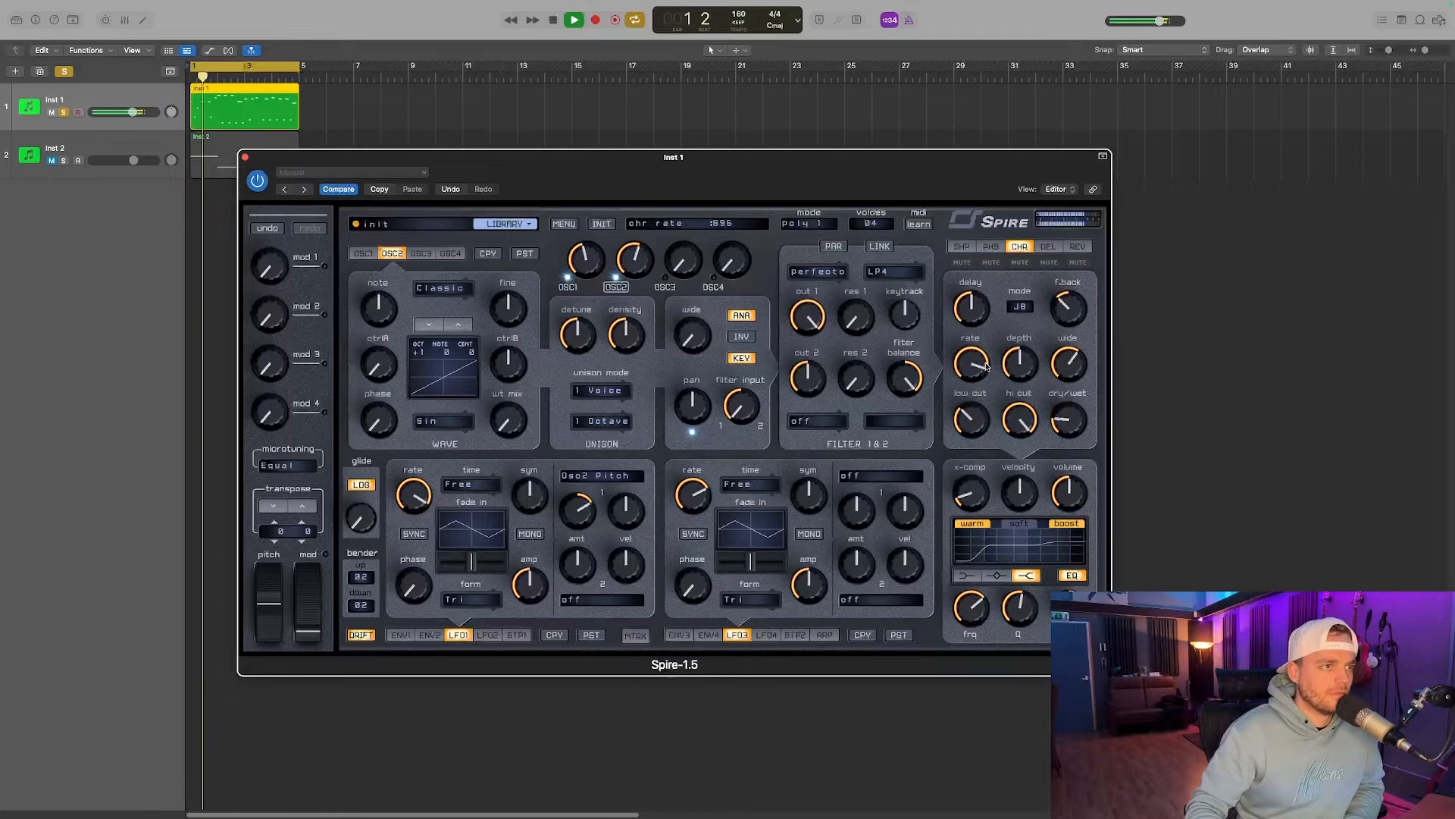
Bring in oscillator 3, mute oscillators 1 and 2, and set oscillator 3's unison mode to 4 Voices.
{"action": "left_click", "coordinate": [422, 254]}
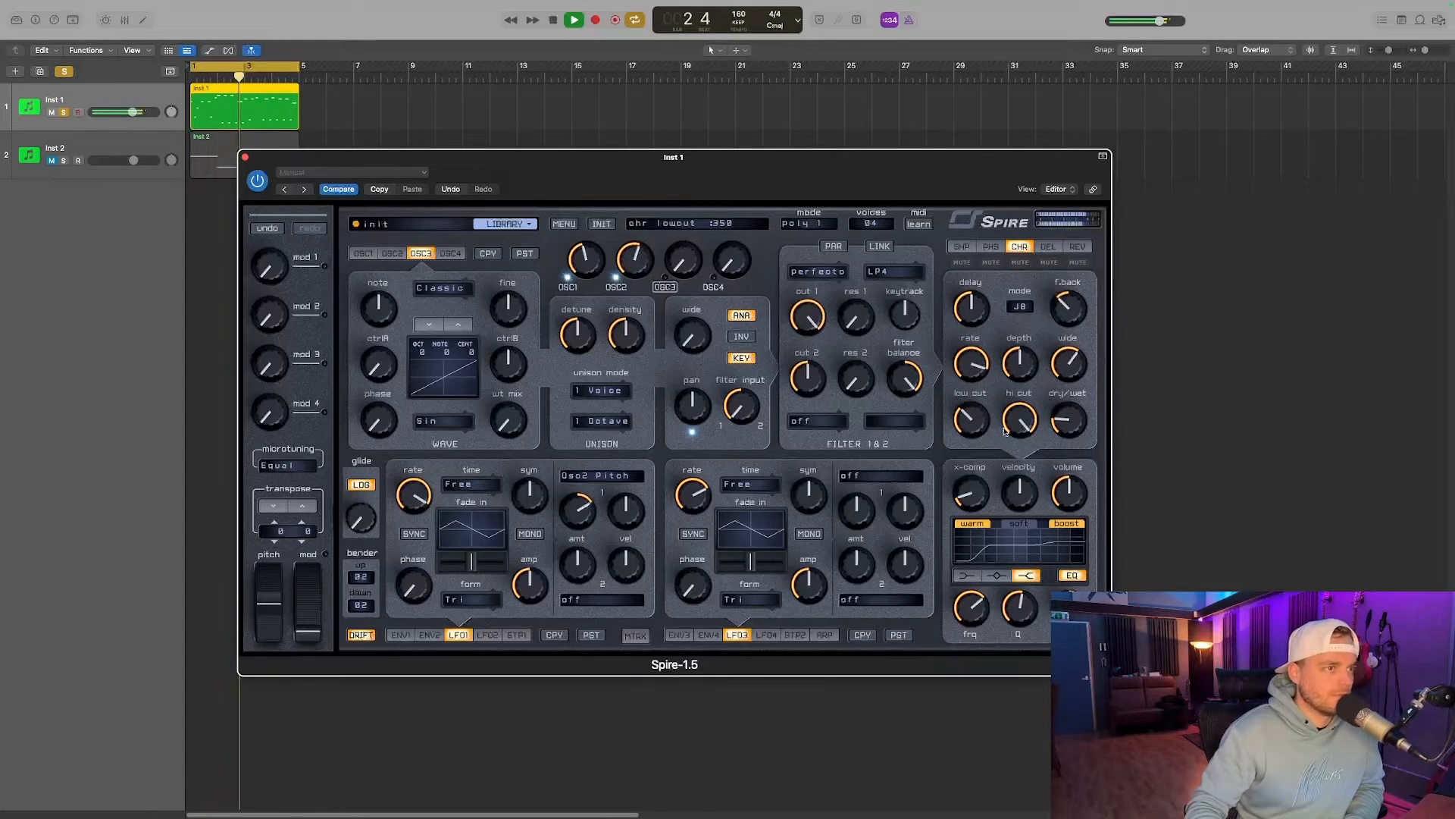
{"action": "key", "text": "space"}
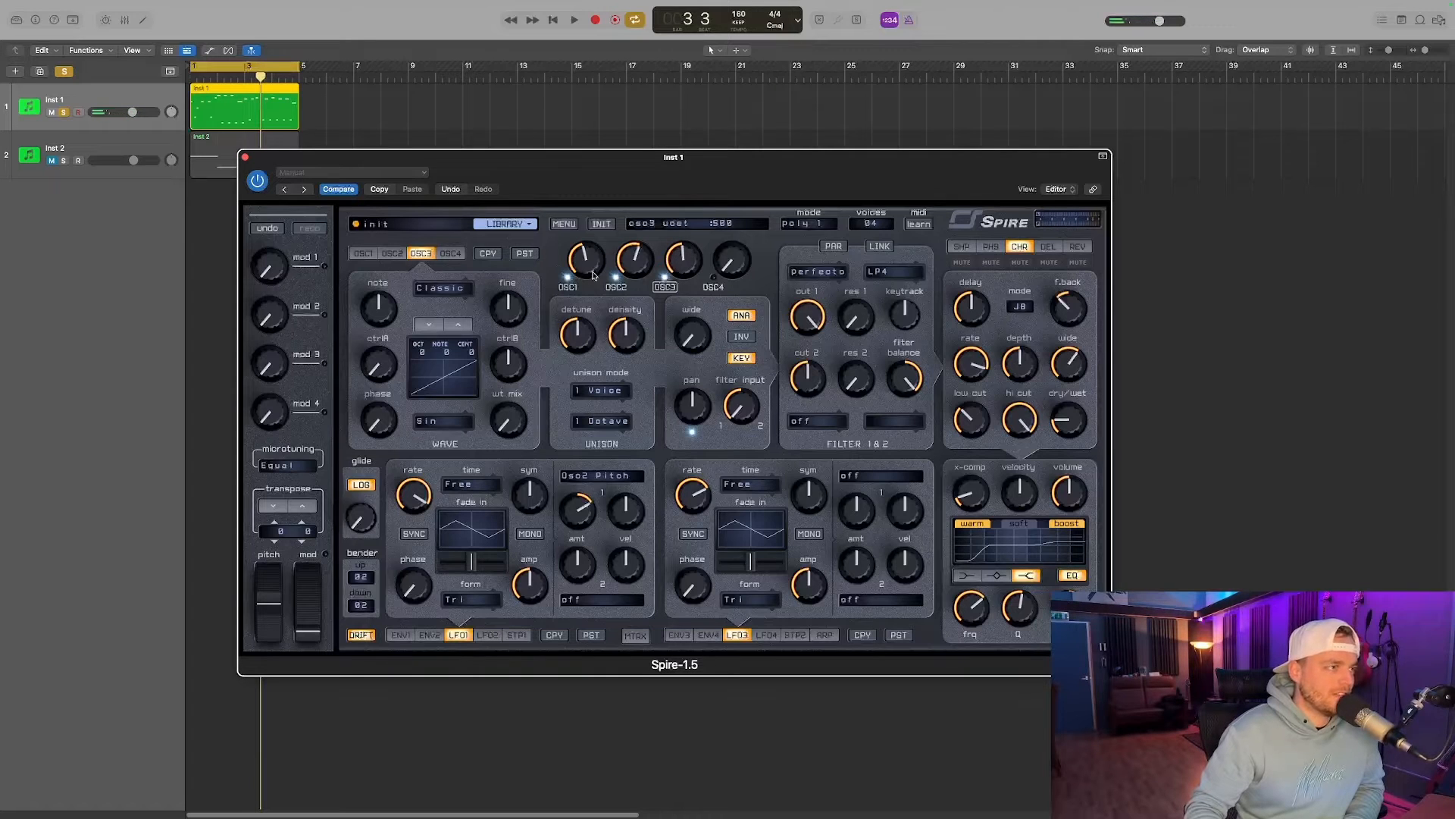
{"action": "left_click", "coordinate": [593, 391]}
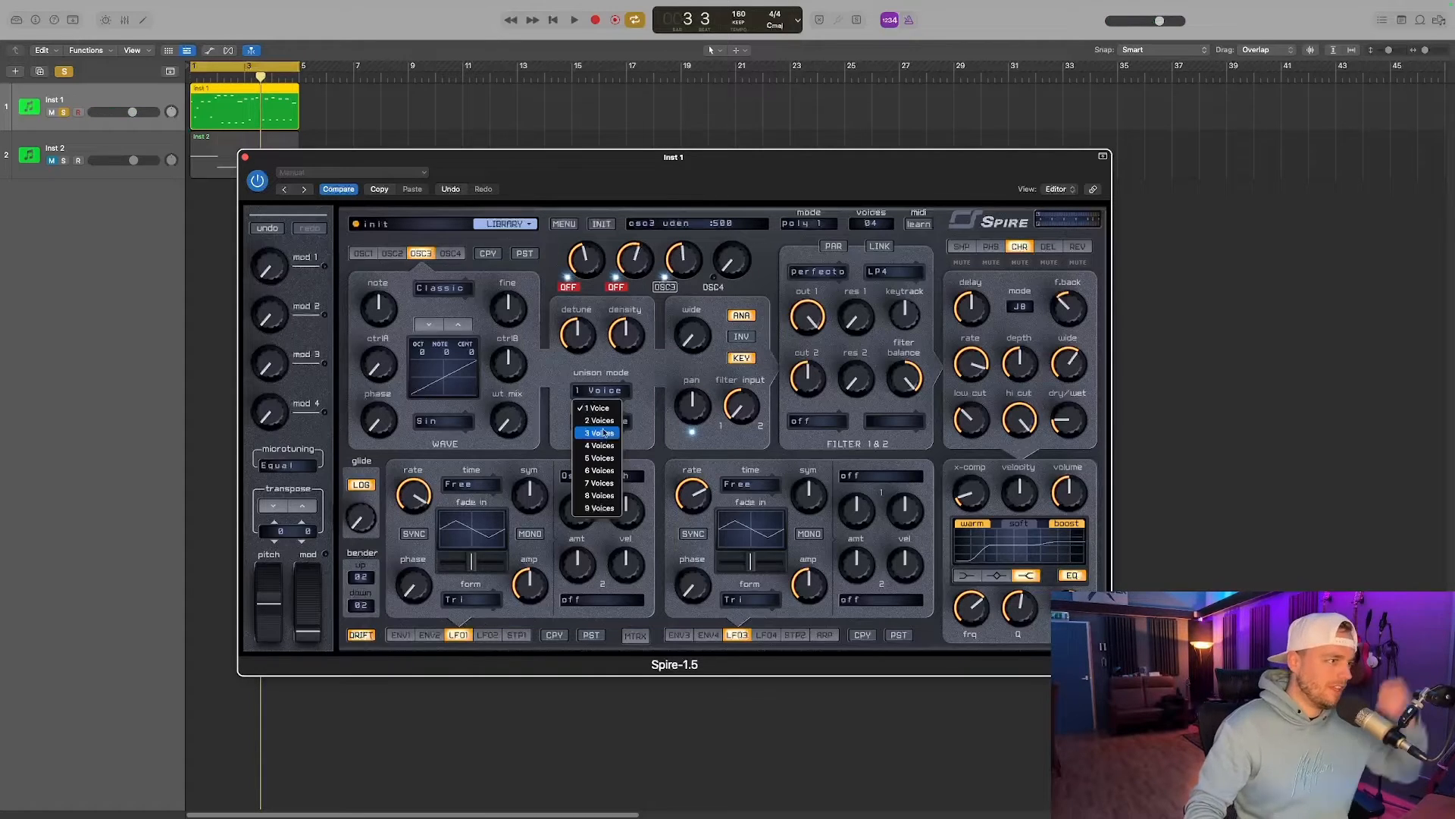
{"action": "left_click", "coordinate": [645, 395]}
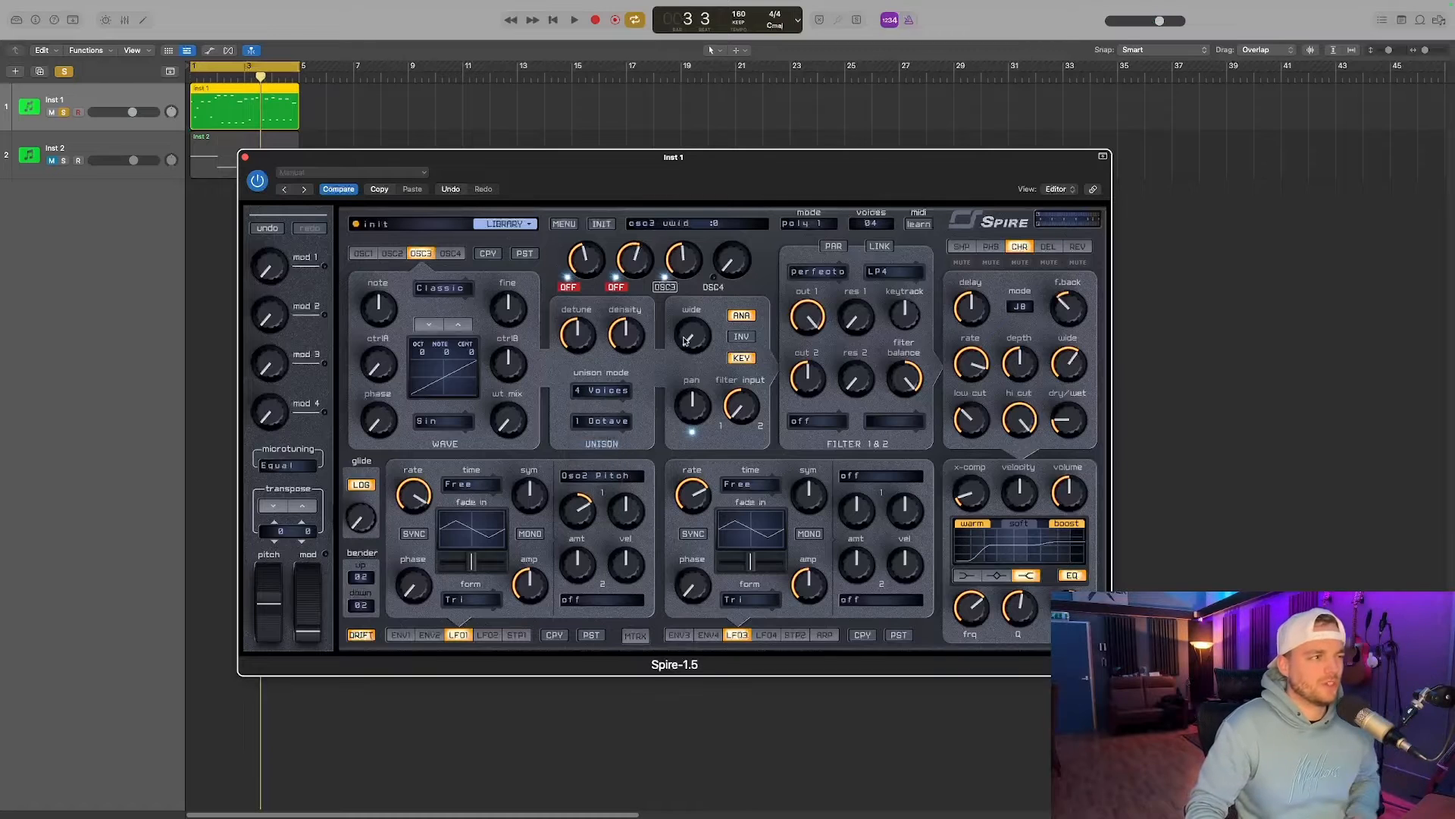
Increase oscillator 3's width, detune and density during playback.
{"action": "left_click_drag", "start_coordinate": [692, 335], "coordinate": [706, 281]}
{"action": "key", "text": "space"}
{"action": "mouse_move", "coordinate": [627, 344]}
{"action": "left_mouse_down"}
{"action": "mouse_move", "coordinate": [630, 325]}
{"action": "mouse_move", "coordinate": [580, 361]}
{"action": "mouse_move", "coordinate": [580, 334]}
{"action": "mouse_move", "coordinate": [620, 352]}
{"action": "mouse_move", "coordinate": [619, 337]}
{"action": "left_mouse_up"}
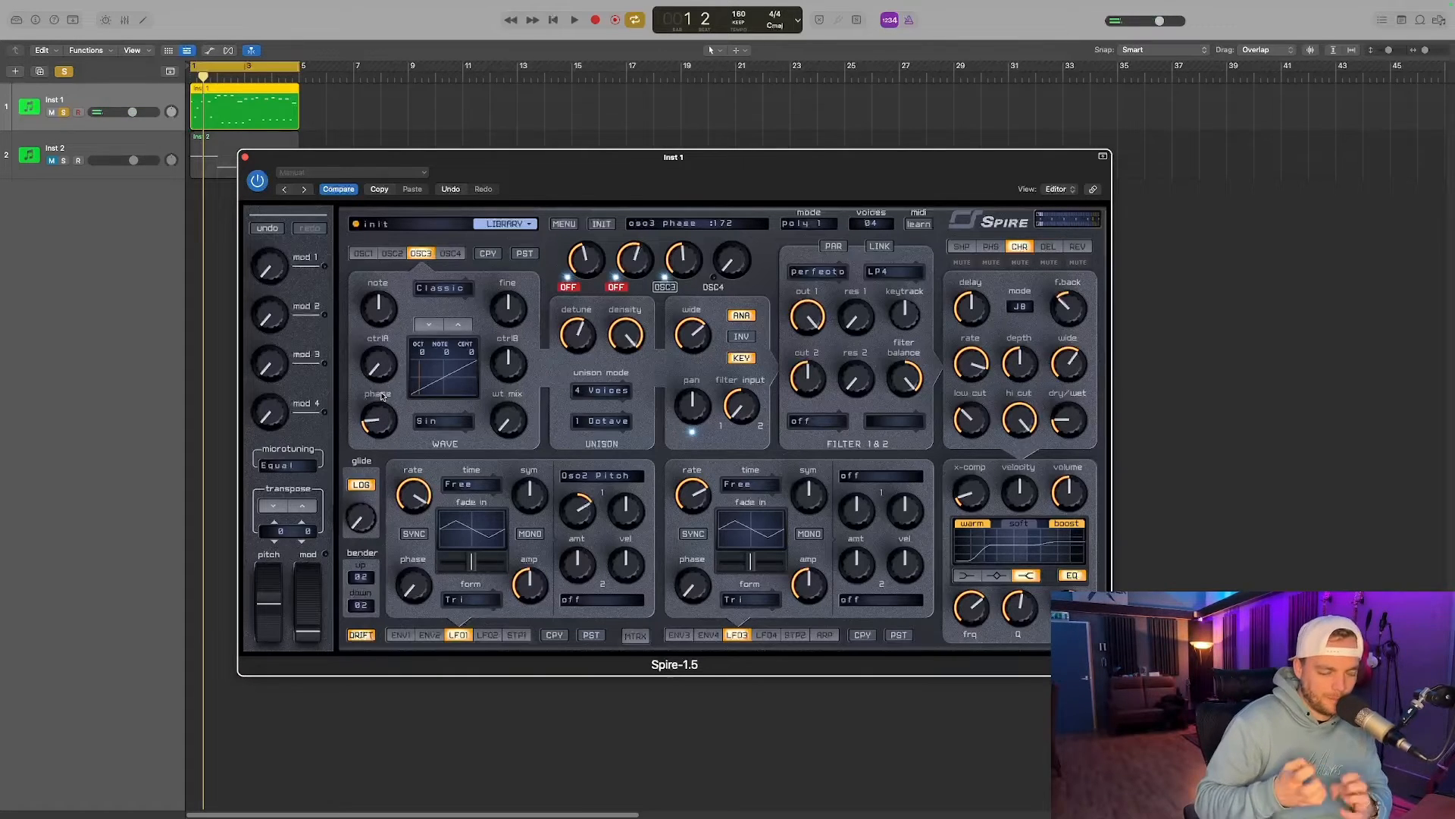
Raise oscillator 3's phase and pitch it up one octave, setting its control A to about 439.
{"action": "key", "text": "space"}
{"action": "left_click_drag", "start_coordinate": [384, 423], "coordinate": [387, 339]}
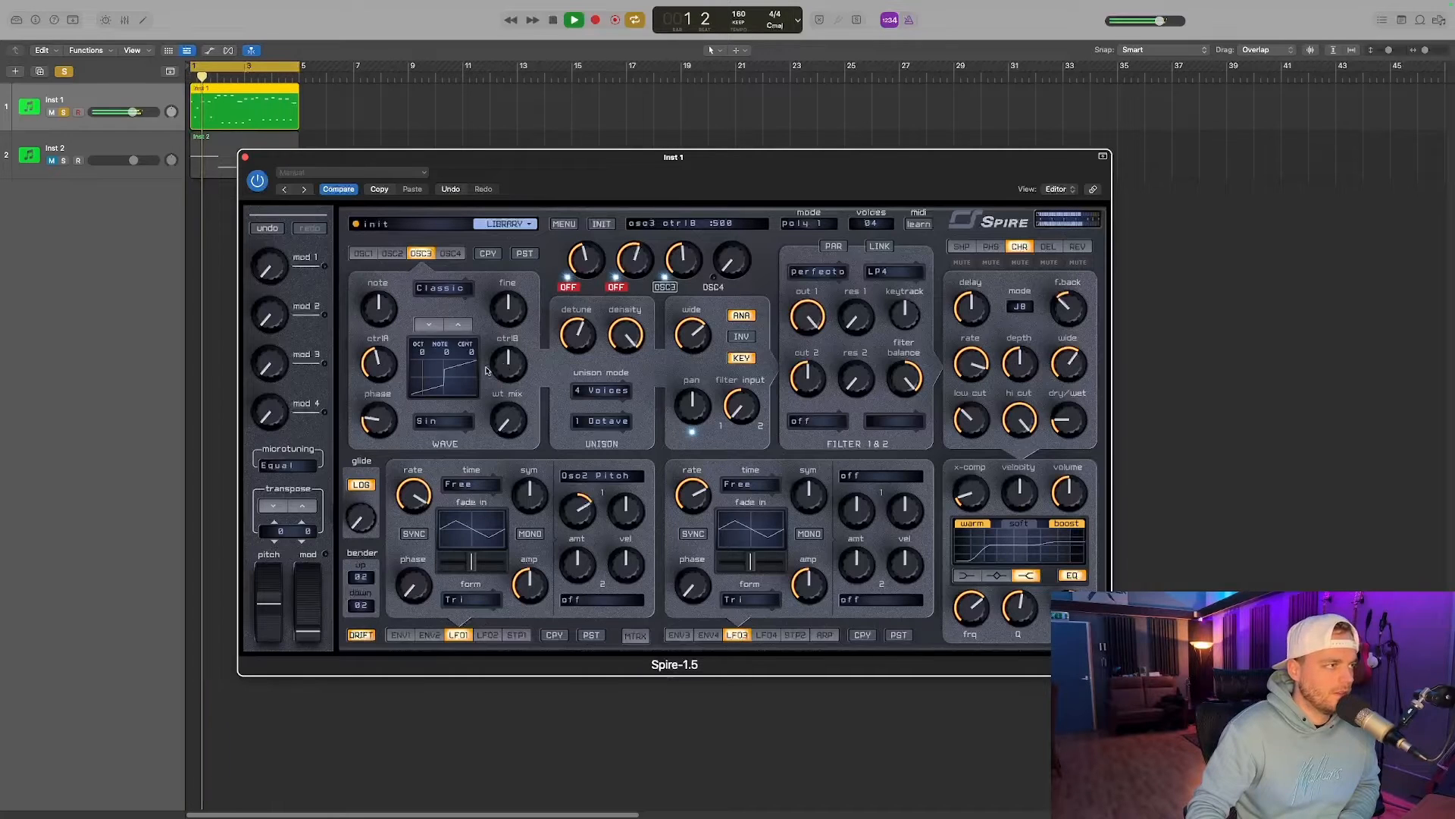
{"action": "left_click_drag", "start_coordinate": [385, 364], "coordinate": [394, 373]}
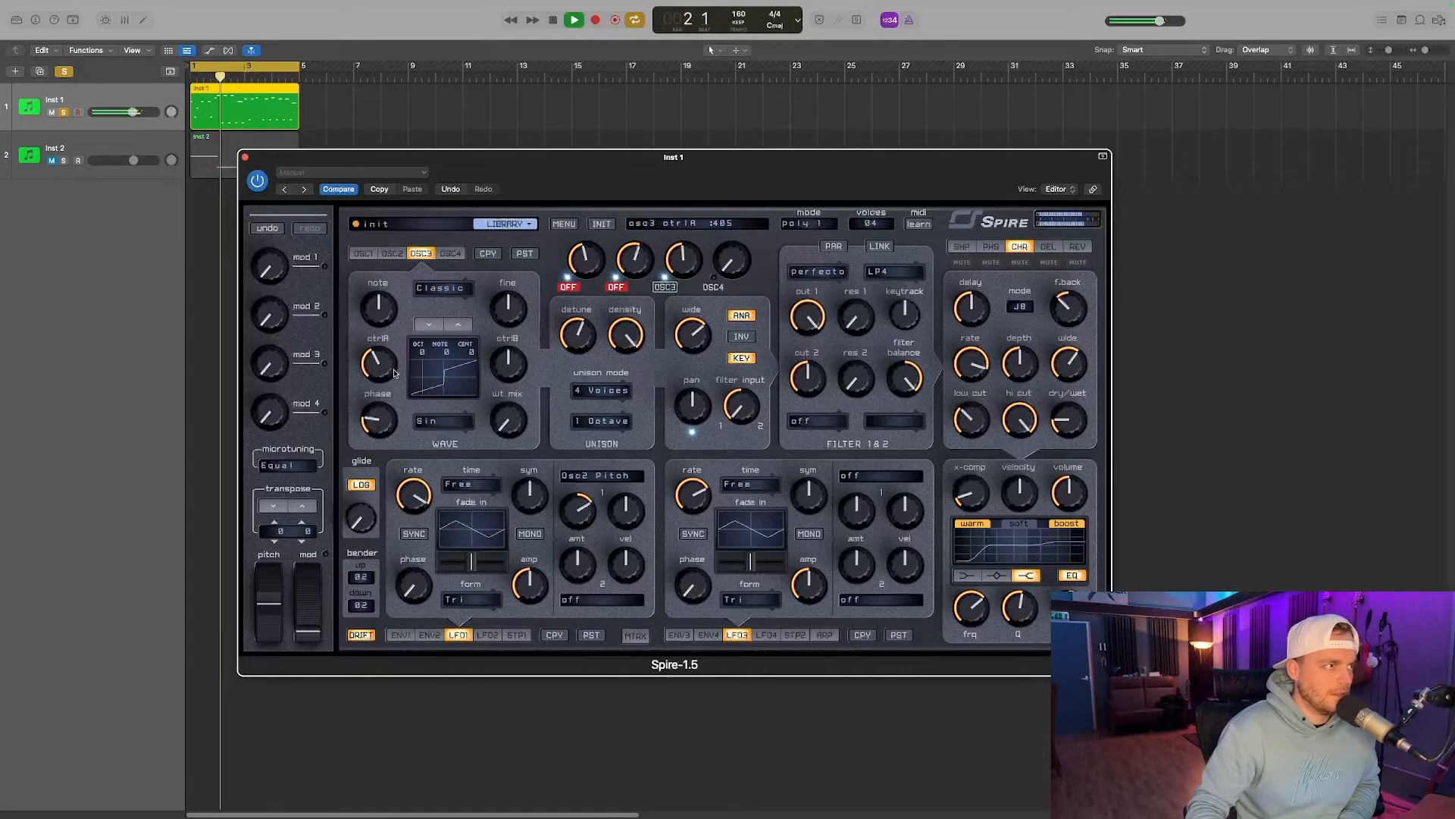
{"action": "left_click", "coordinate": [458, 325]}
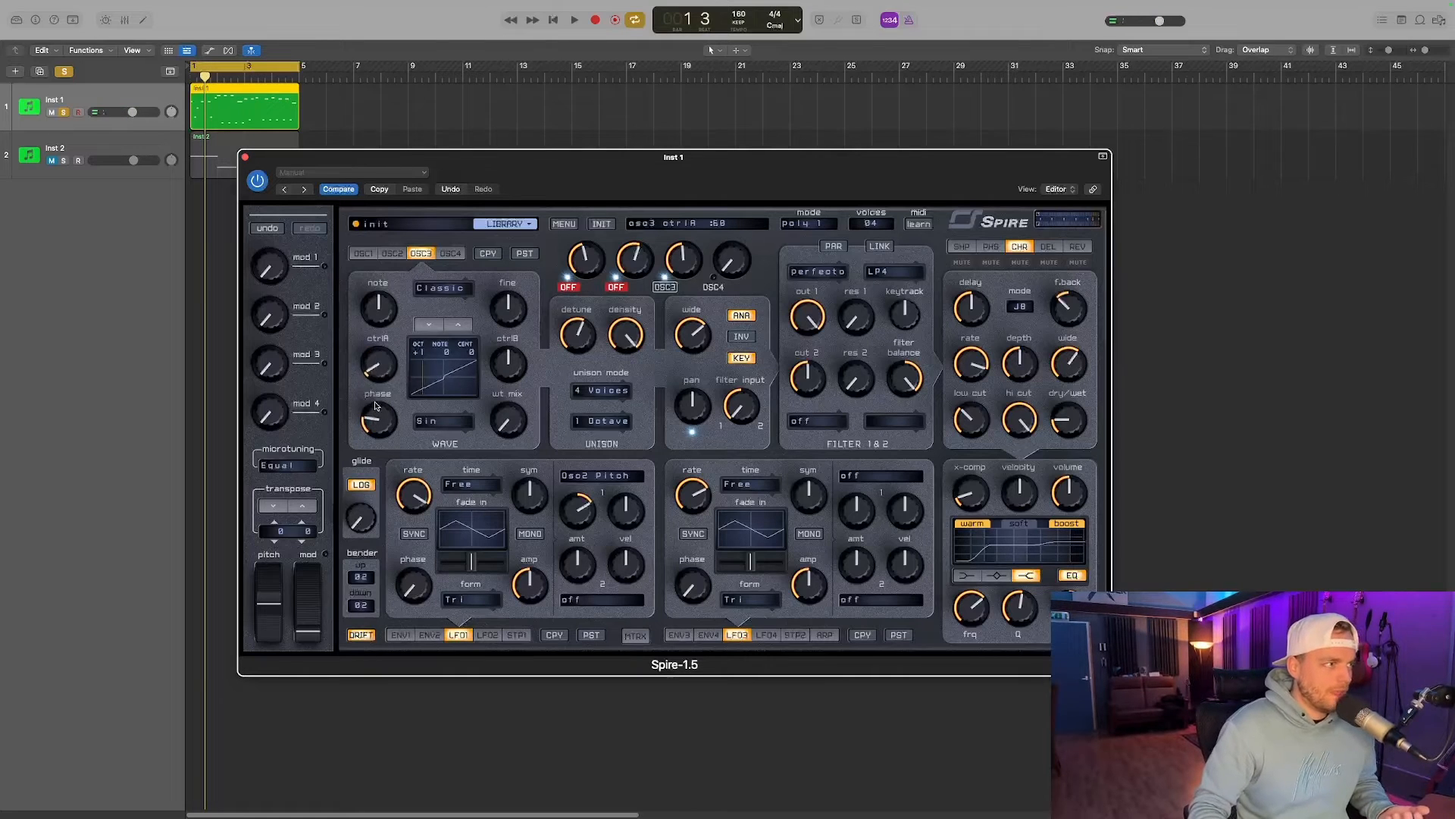
{"action": "scroll", "coordinate": [378, 368], "scroll_direction": "up", "scroll_amount": 2}
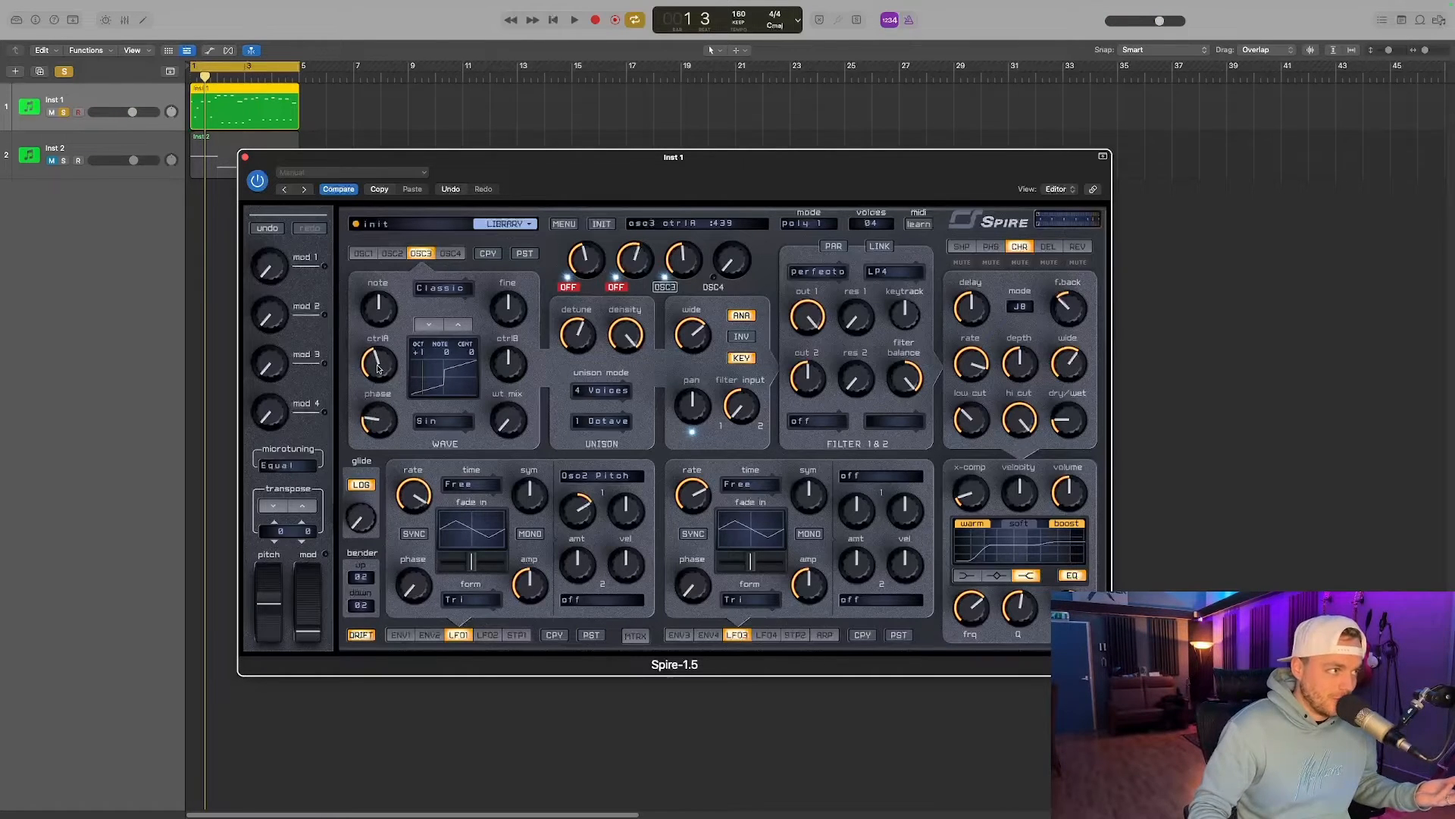
Try the SawPWM waveform on oscillator 3 with control A turned down.
{"action": "left_click", "coordinate": [451, 295]}
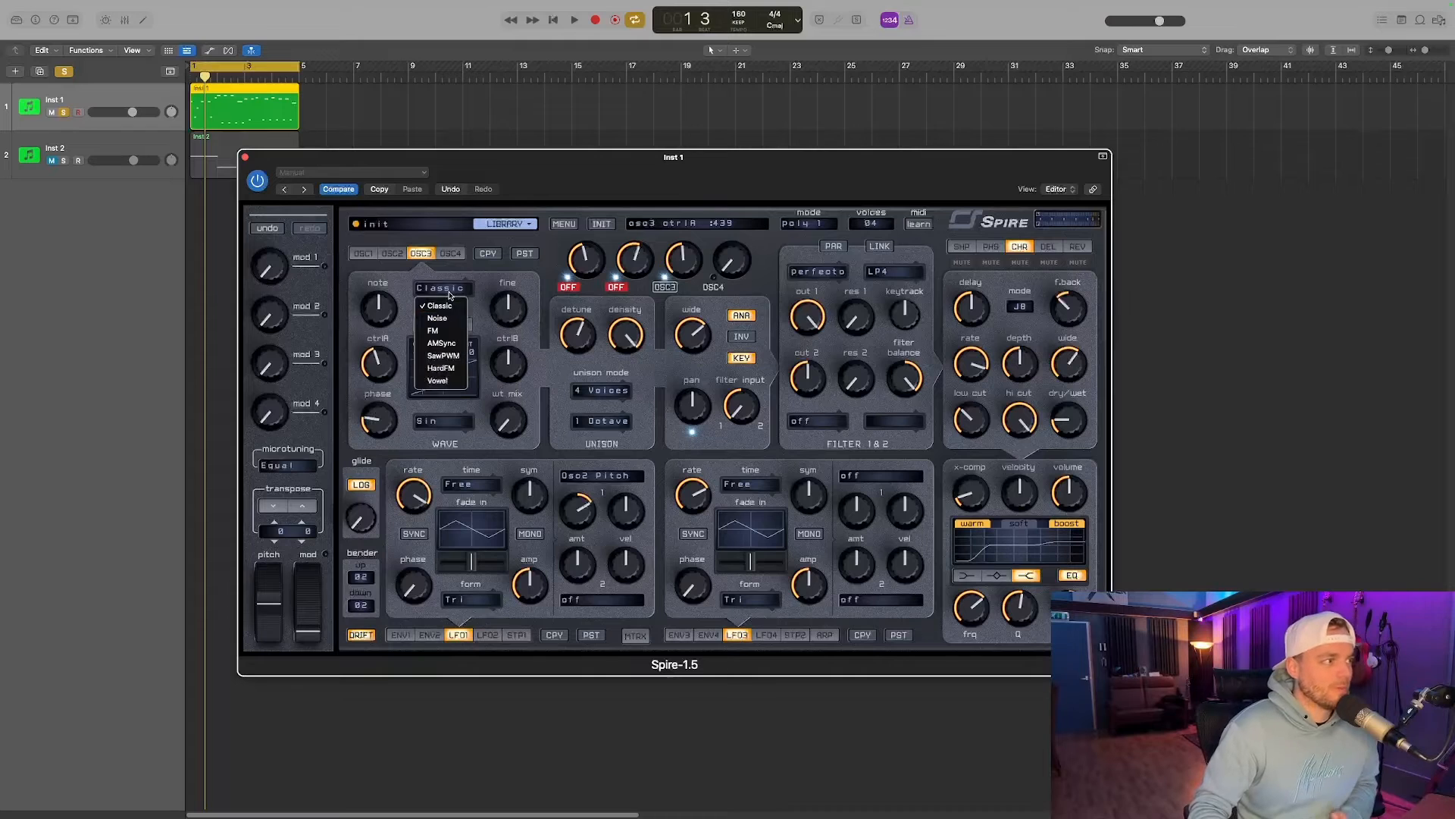
{"action": "left_click", "coordinate": [450, 355]}
{"action": "scroll", "coordinate": [379, 365], "scroll_direction": "up", "scroll_amount": 1}
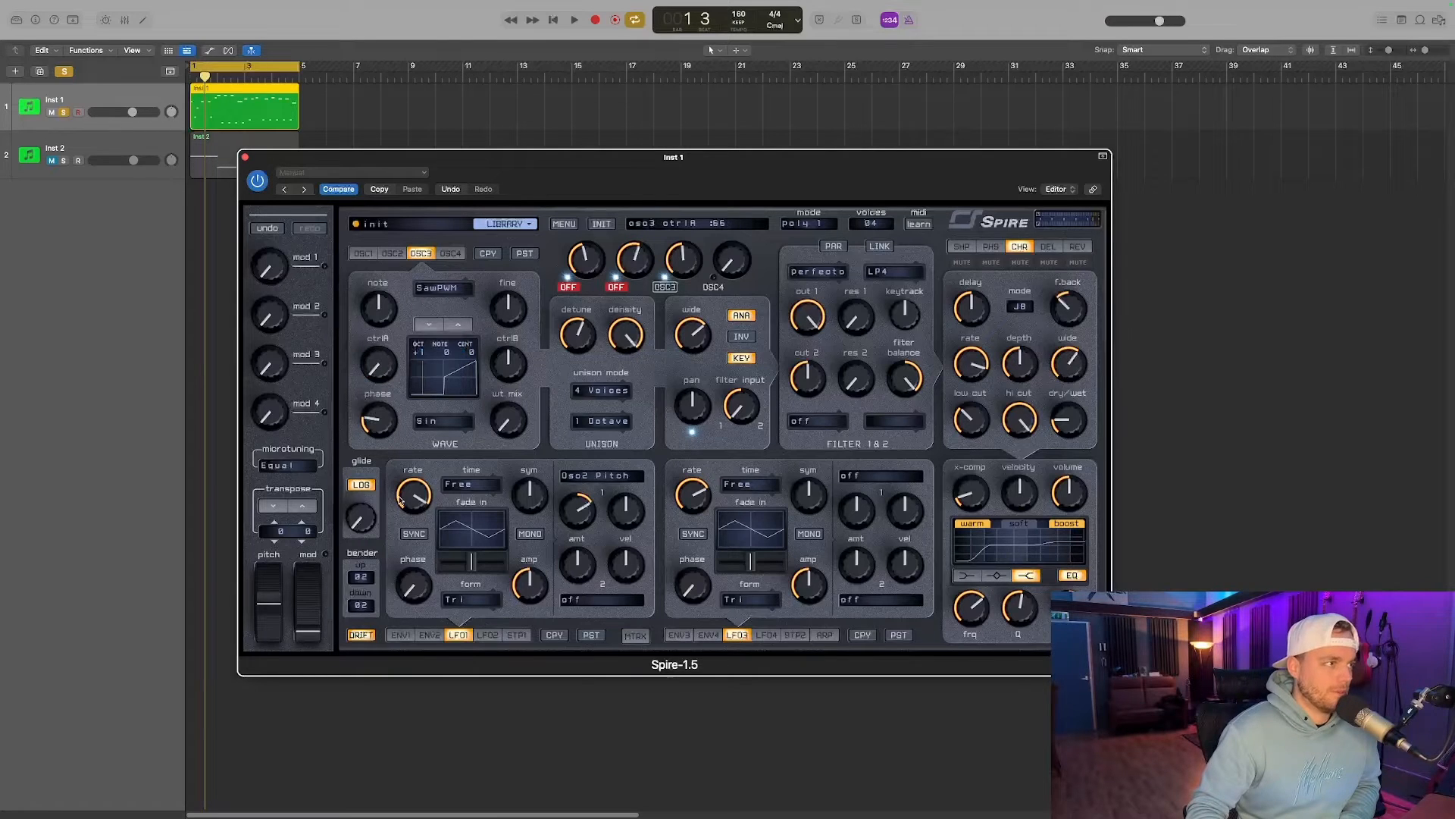
Try the HardFM waveform on oscillator 3 and audition the part.
{"action": "left_click", "coordinate": [443, 288]}
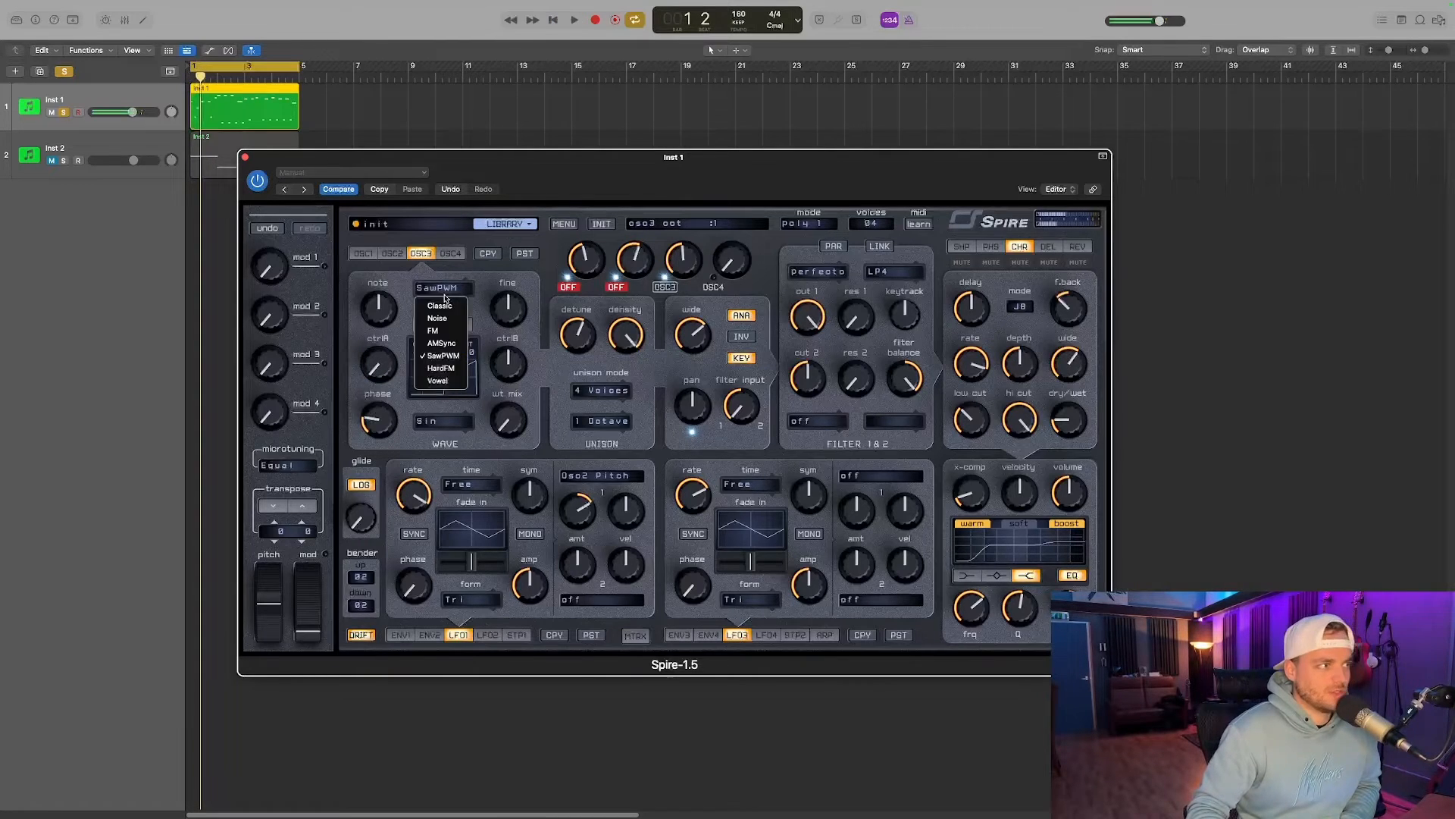
{"action": "left_click", "coordinate": [442, 371]}
{"action": "key", "text": "space"}
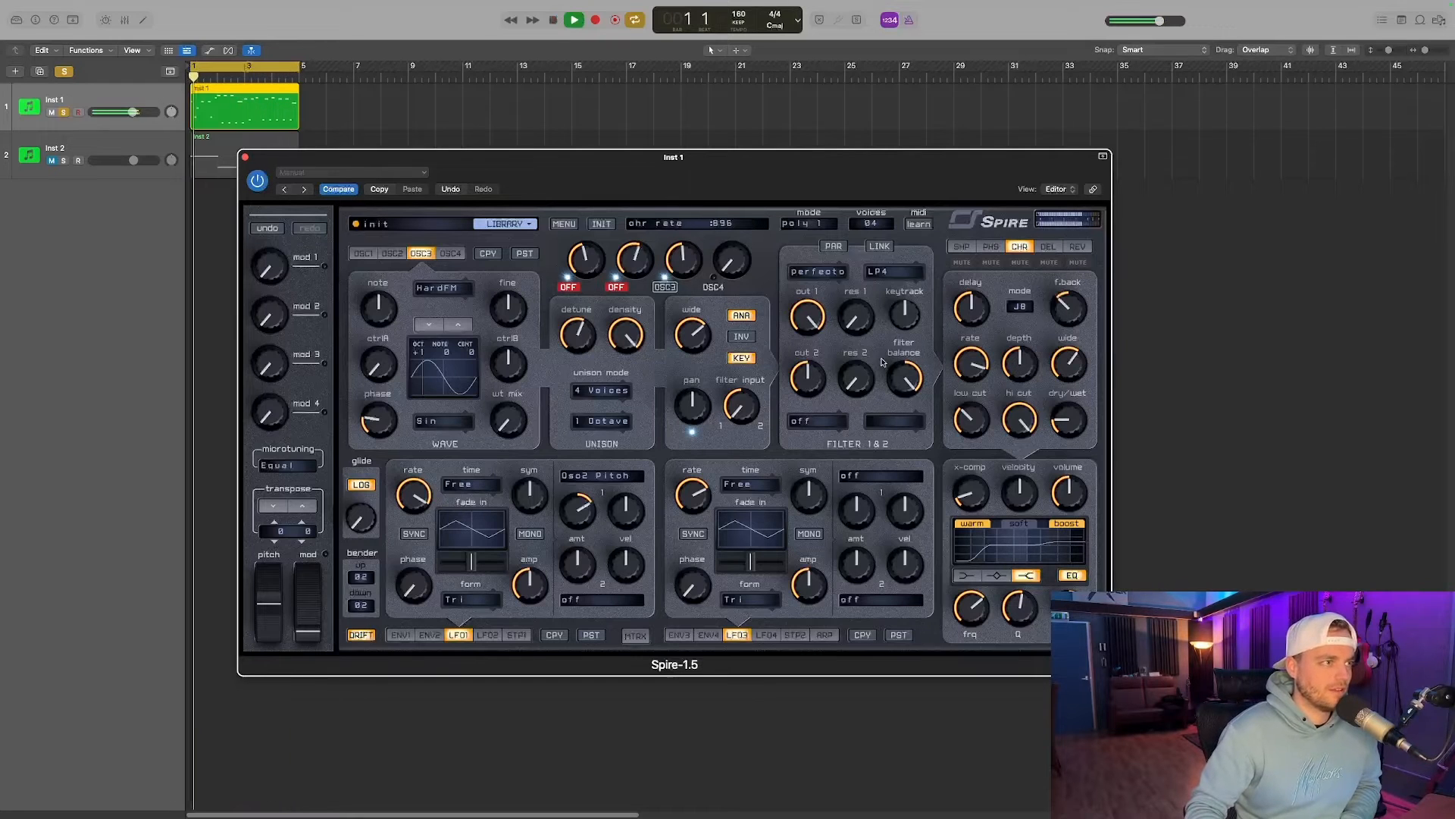
{"action": "key", "text": "space"}
Set oscillator 3 to the Classic waveform, turn oscillators 1 and 2 back on and lower oscillator 3's mix level to about 418.
{"action": "left_click", "coordinate": [436, 289]}
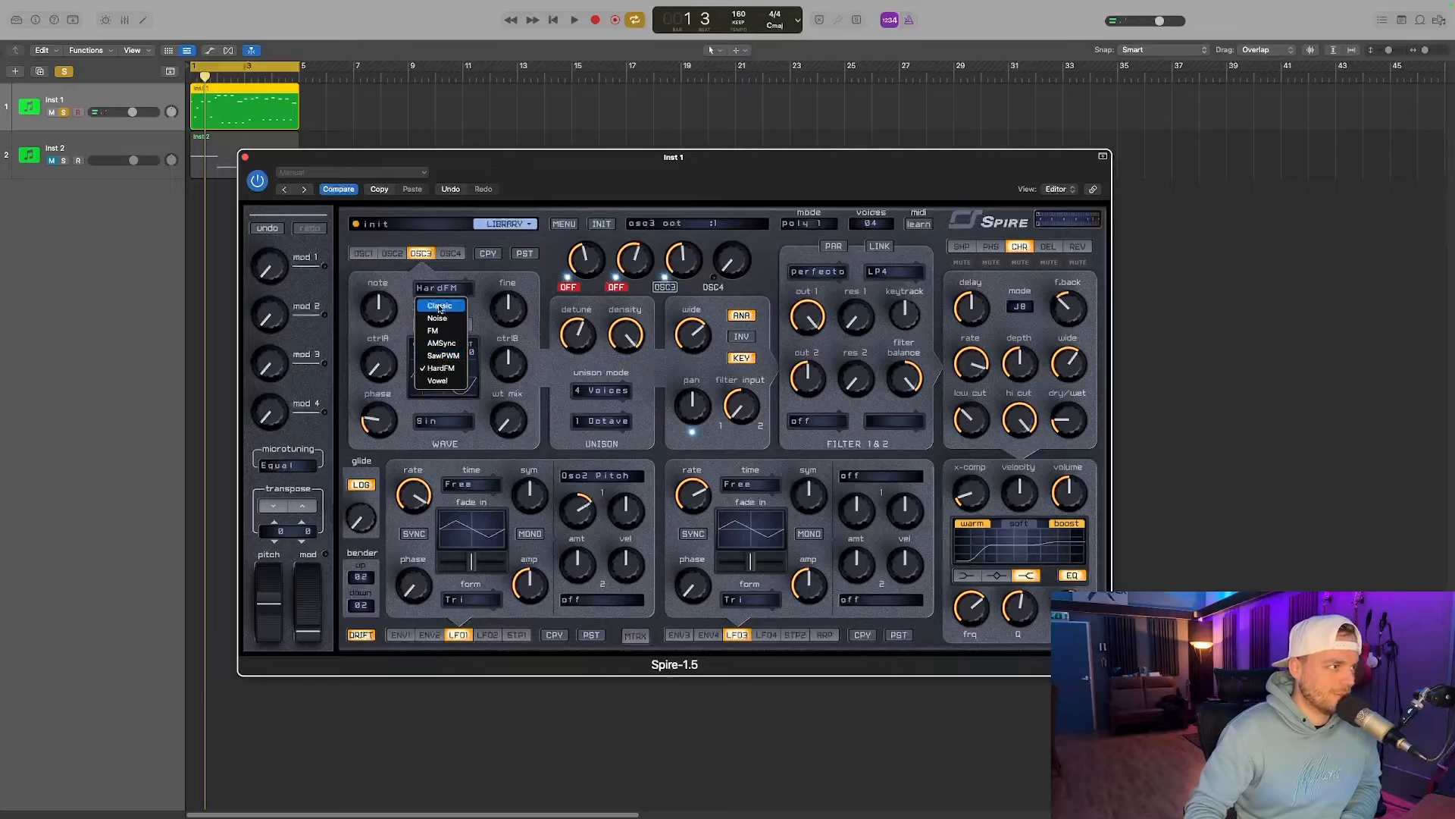
{"action": "left_click", "coordinate": [440, 306]}
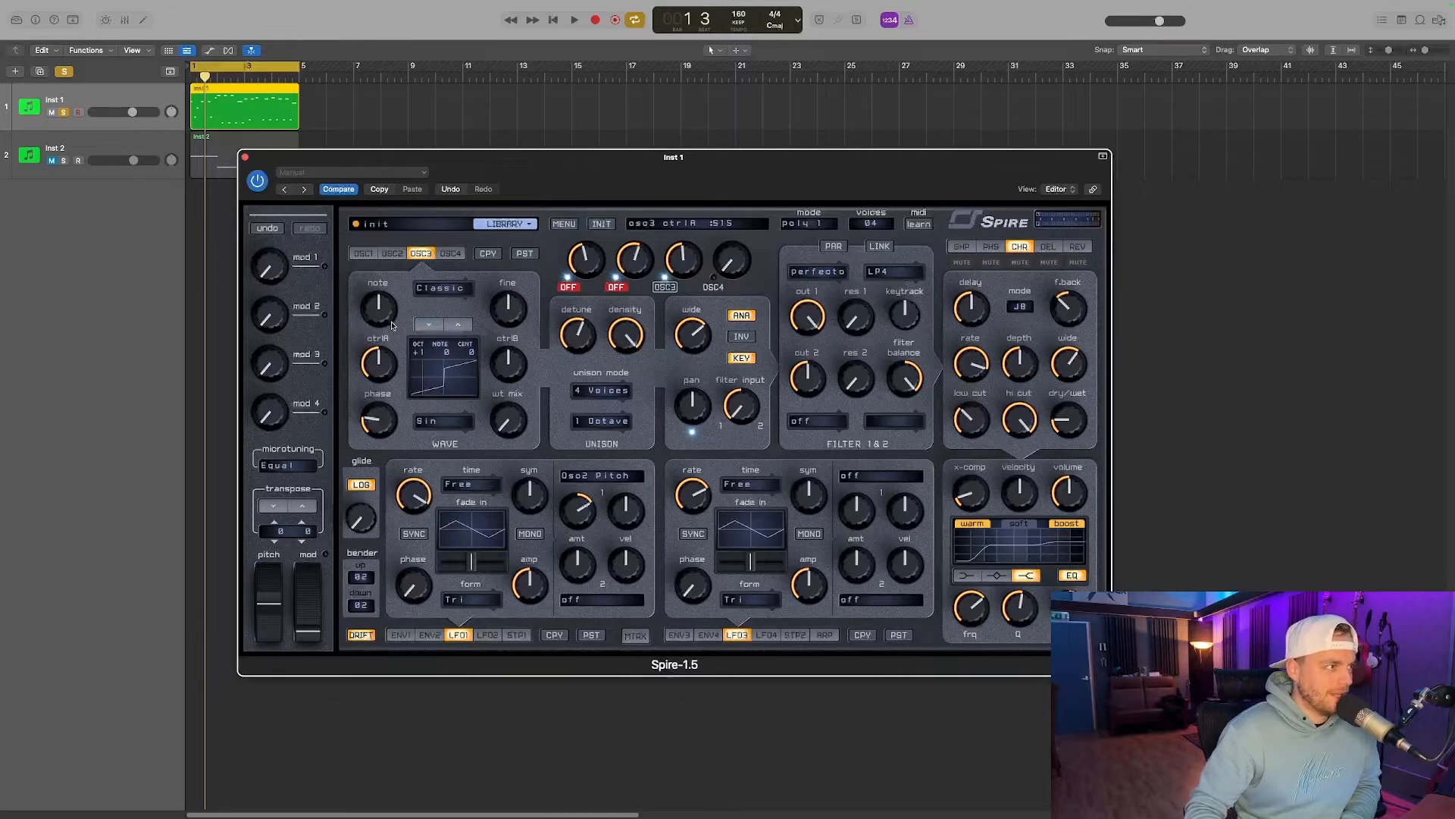
{"action": "left_click", "coordinate": [568, 287]}
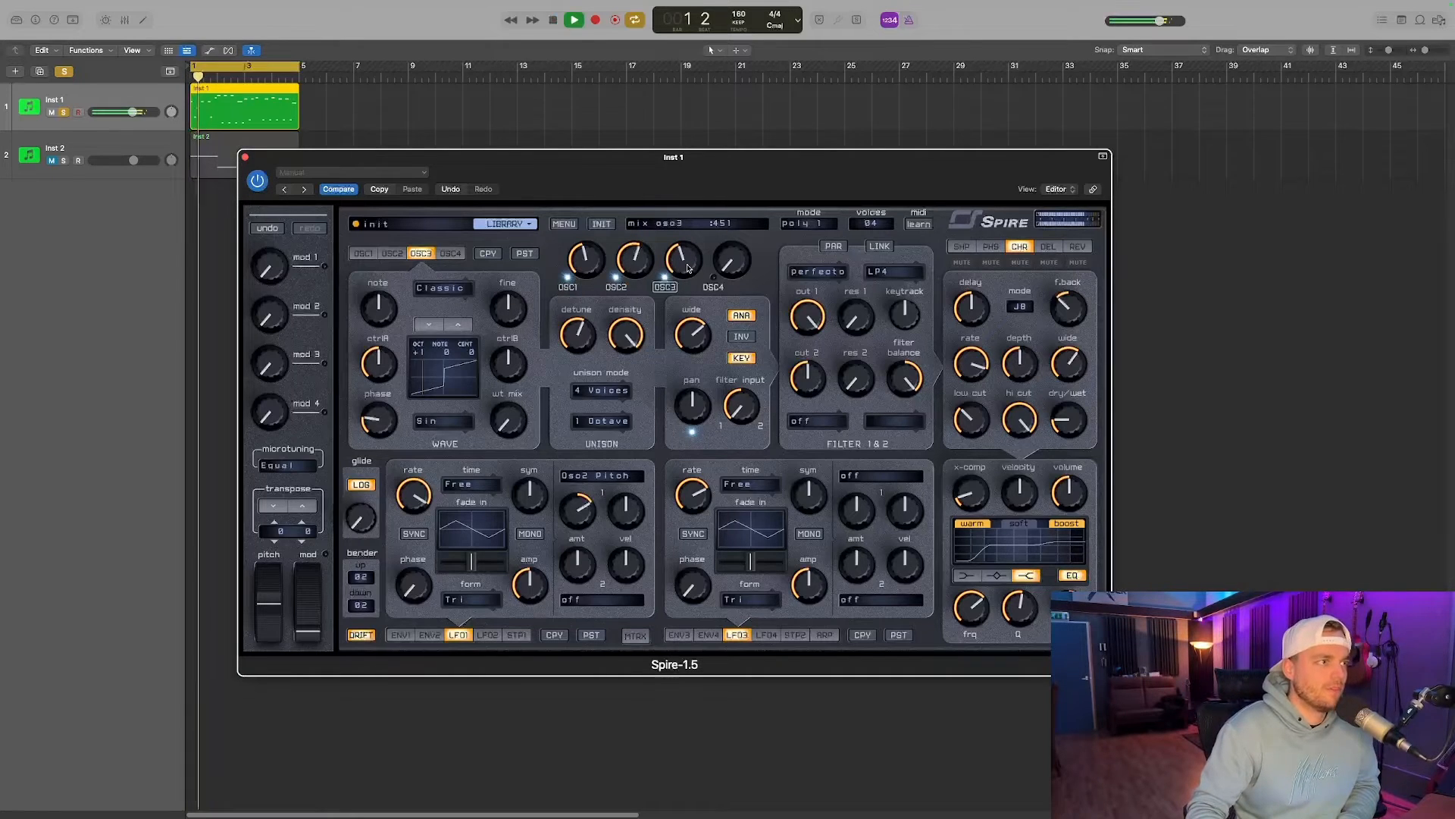
{"action": "left_click_drag", "start_coordinate": [687, 269], "coordinate": [687, 271]}
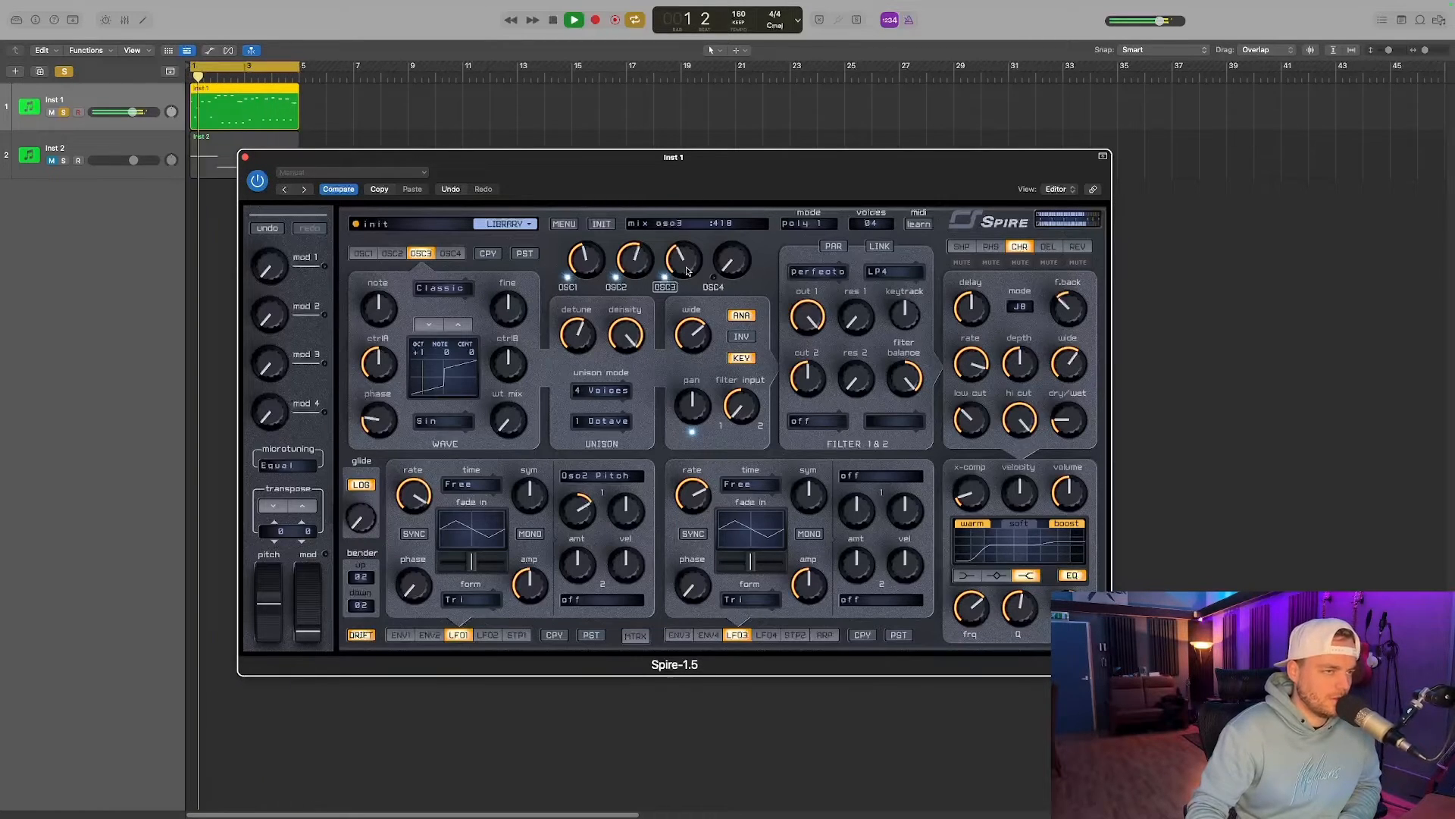
{"action": "key", "text": "space"}
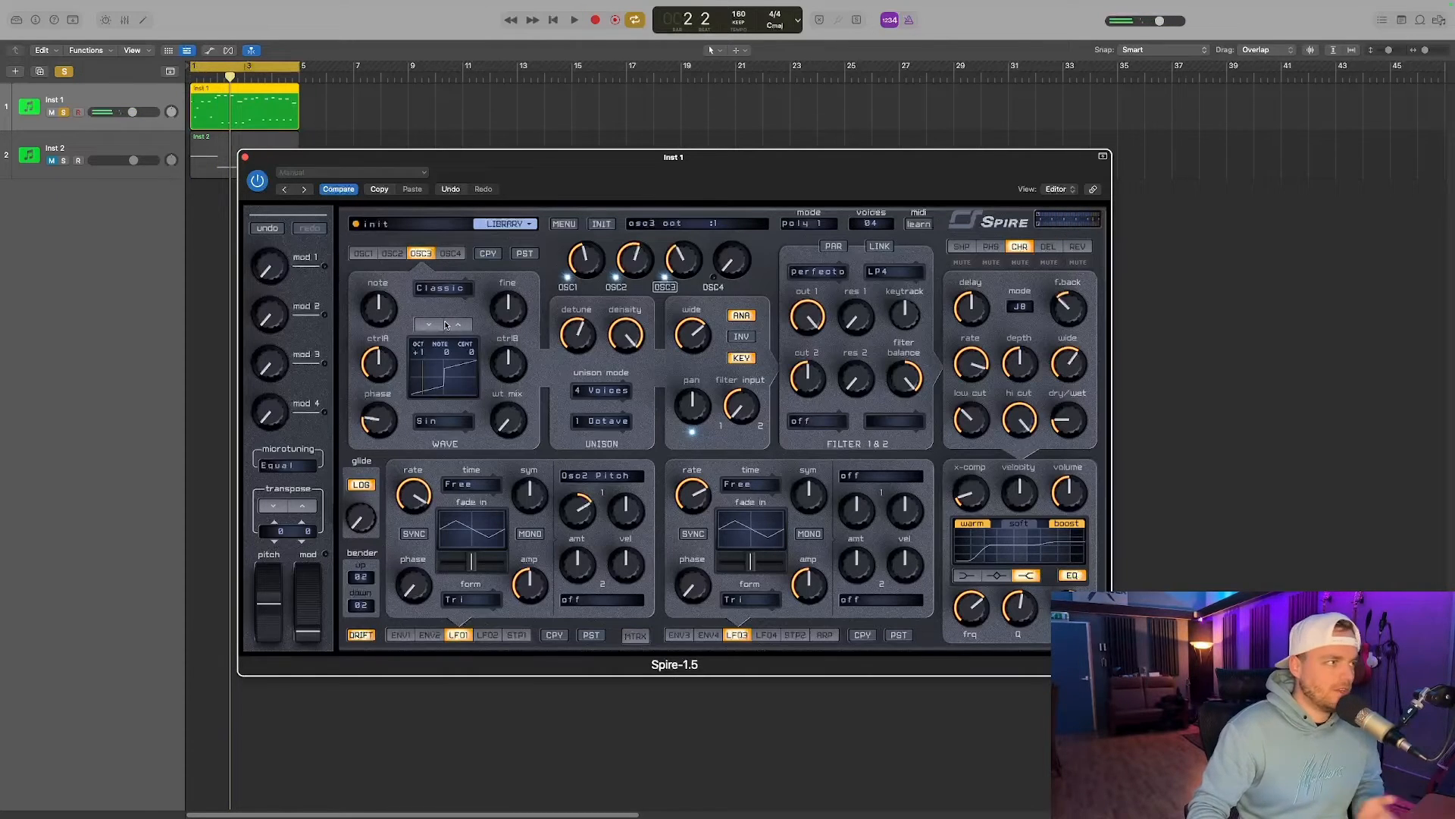
Try oscillators 1 and 3 one octave lower during playback and return both to +1 octave.
{"action": "left_click", "coordinate": [363, 253]}
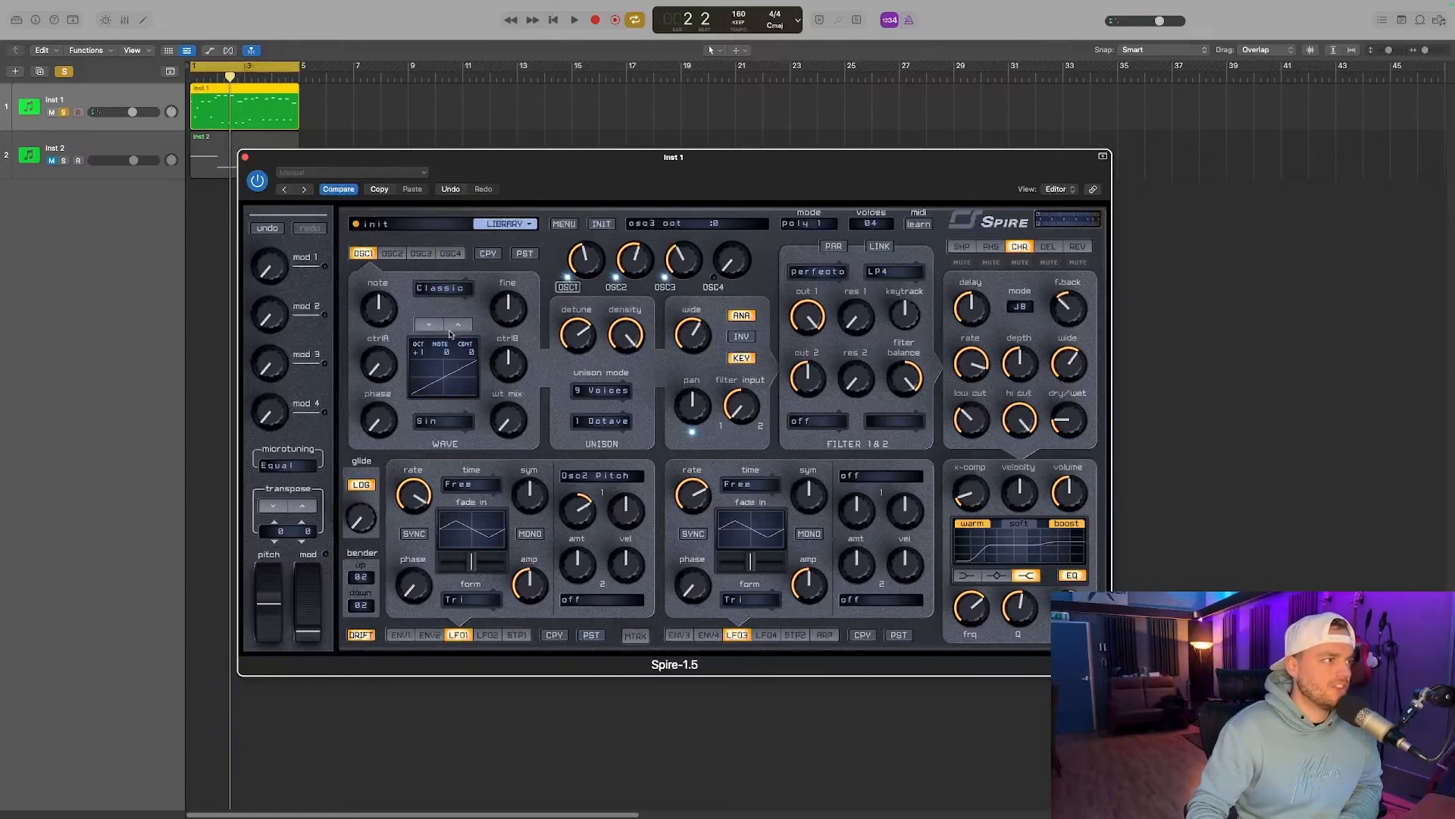
{"action": "key", "text": "space"}
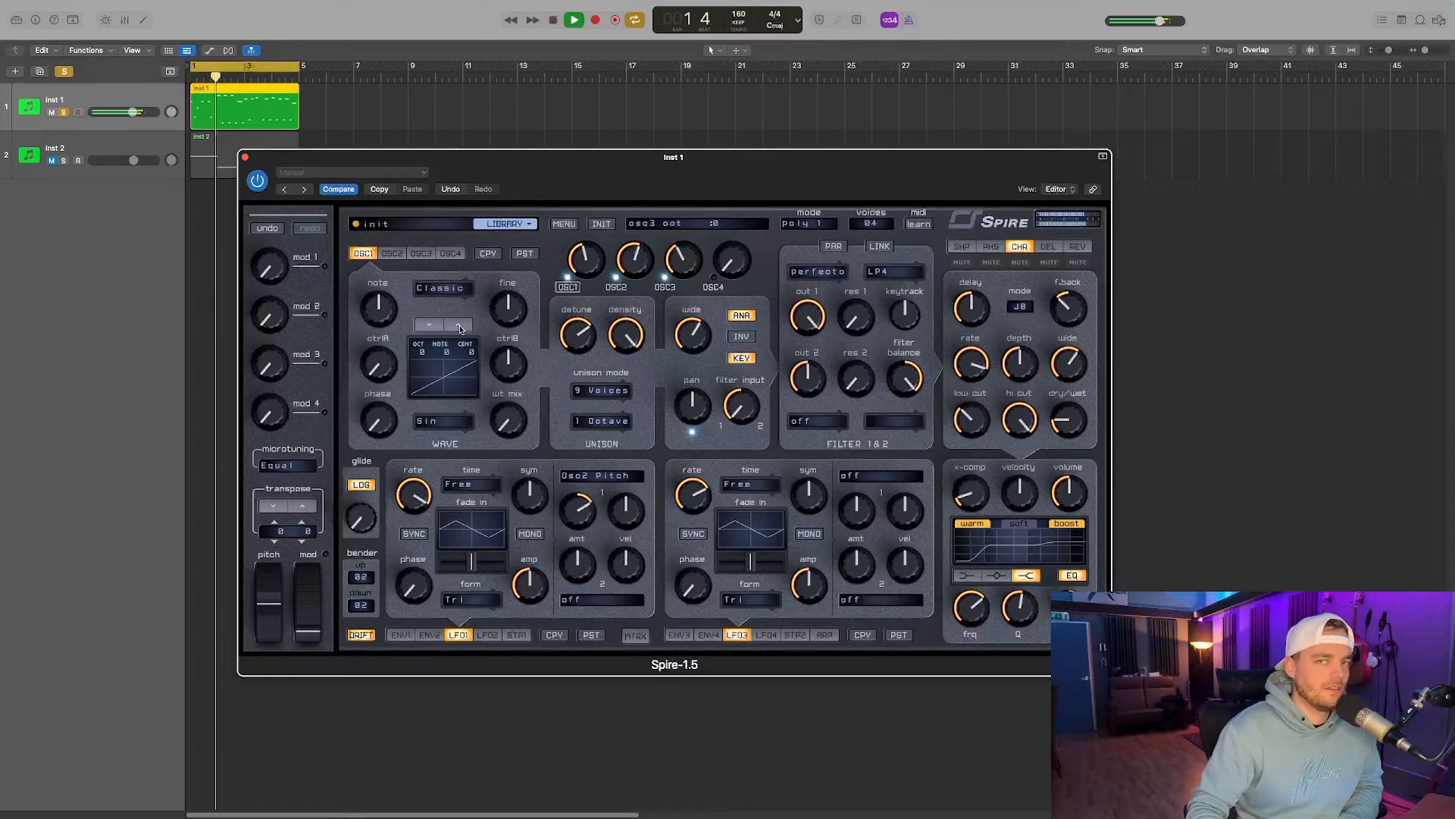
{"action": "key", "text": "space"}
{"action": "left_click", "coordinate": [460, 327]}
{"action": "left_click", "coordinate": [421, 254]}
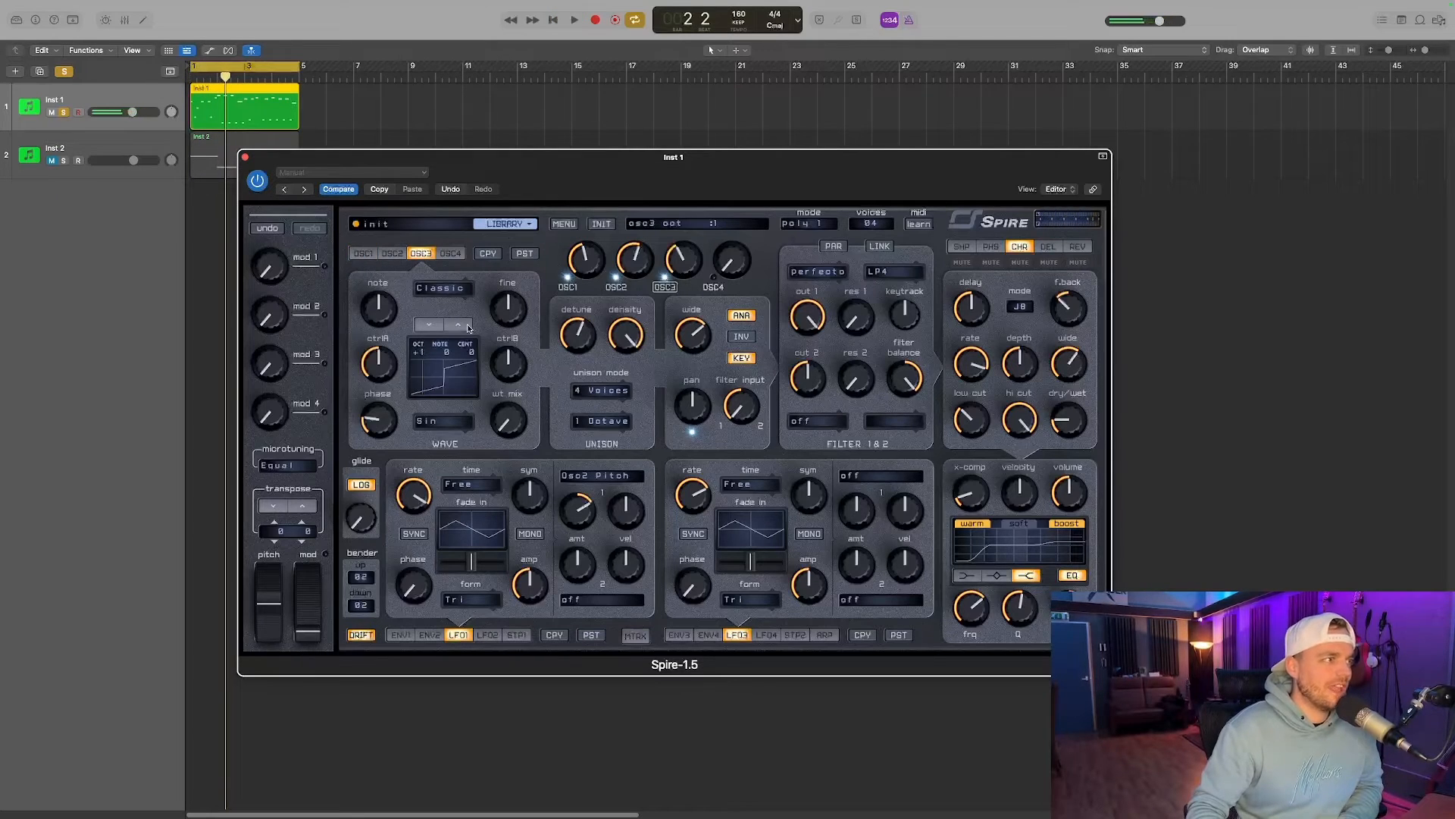
Duplicate the Inst 1 track with its settings, copy its region to the new track and mute that track.
{"action": "left_click", "coordinate": [246, 157]}
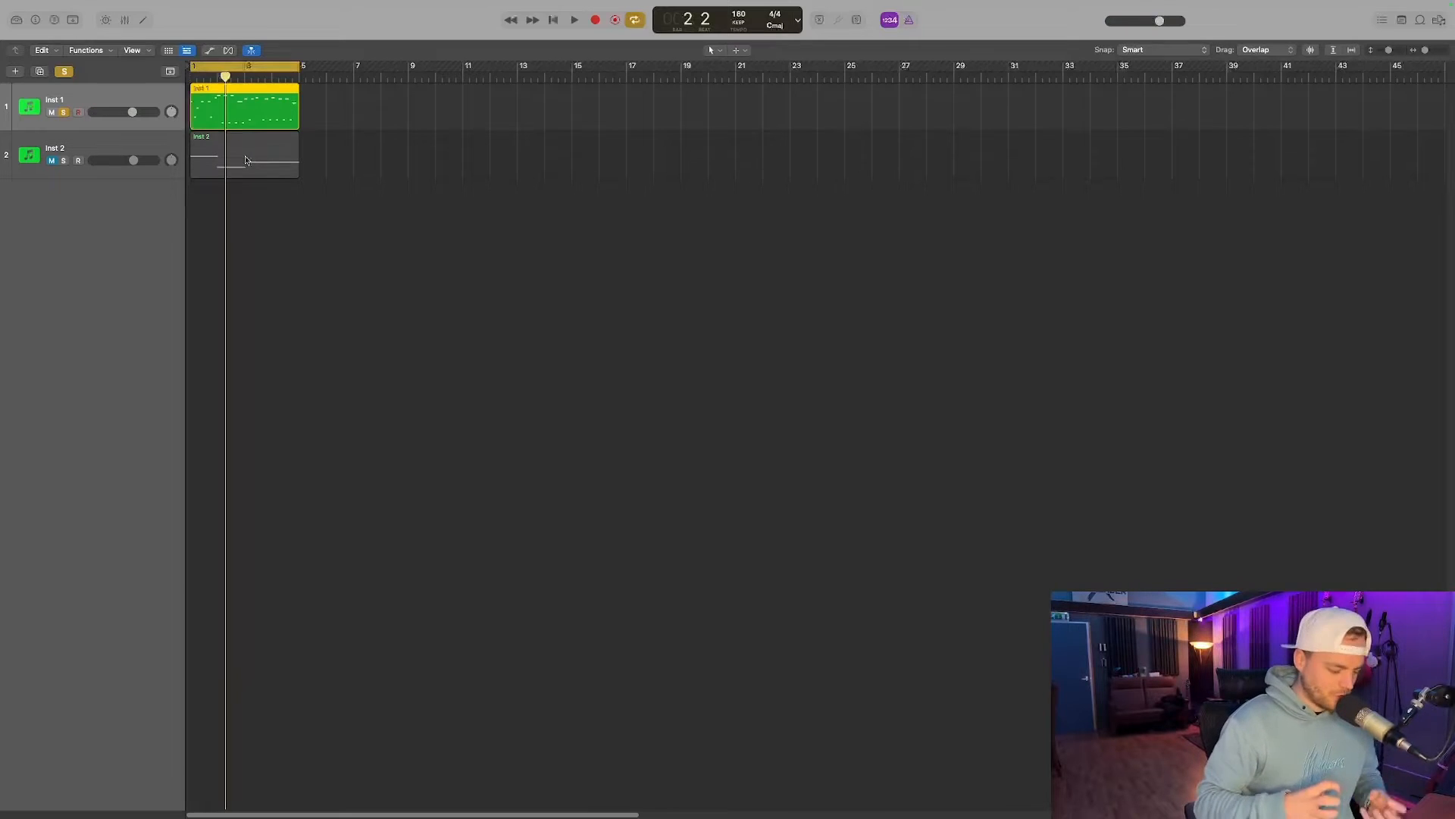
{"action": "key", "text": "super+d"}
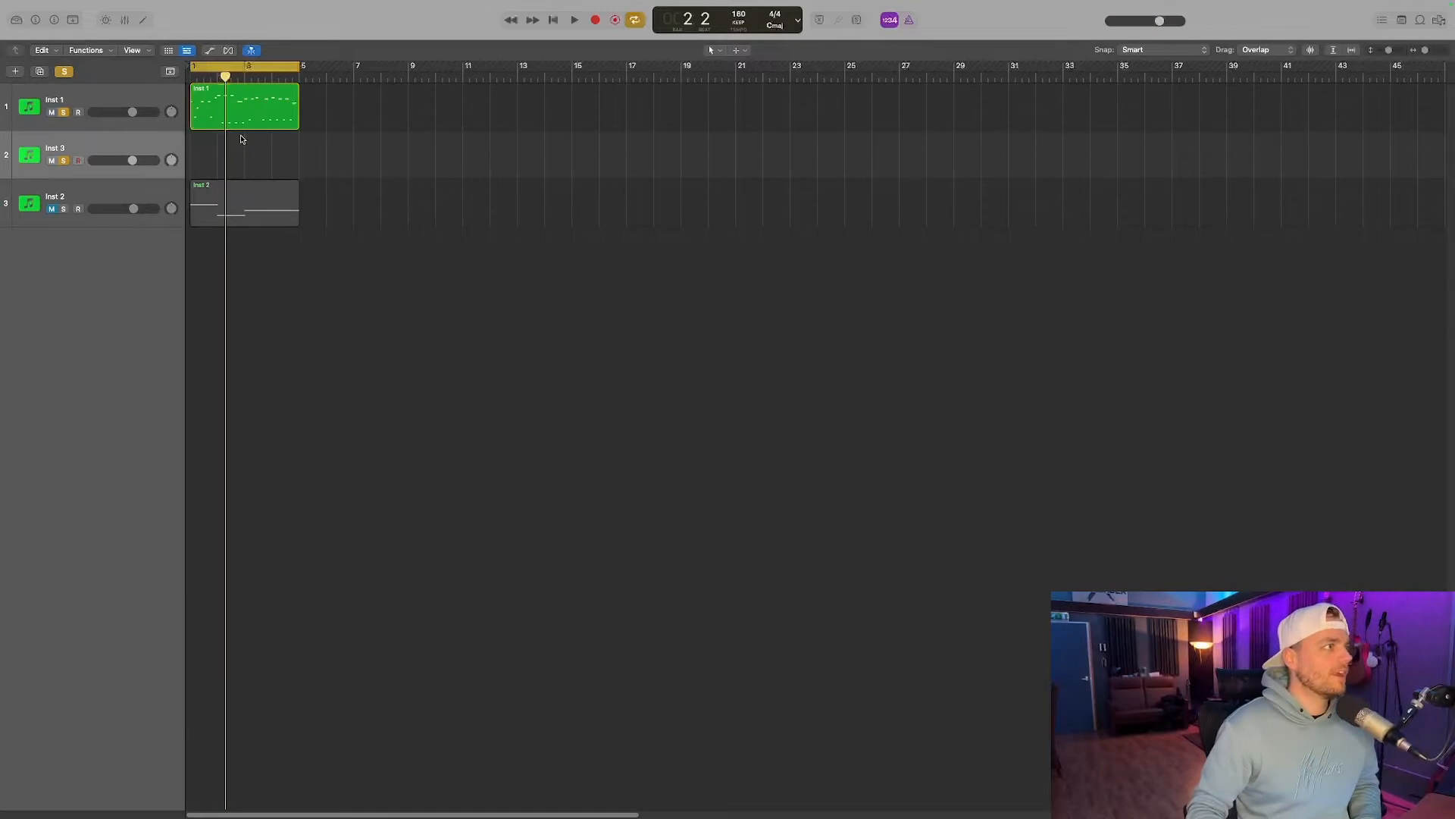
{"action": "left_click", "coordinate": [64, 112], "text": "alt"}
Reopen Spire on Inst 1, reset the patch to init and raise oscillator 1 by one octave.
{"action": "key", "text": "i"}
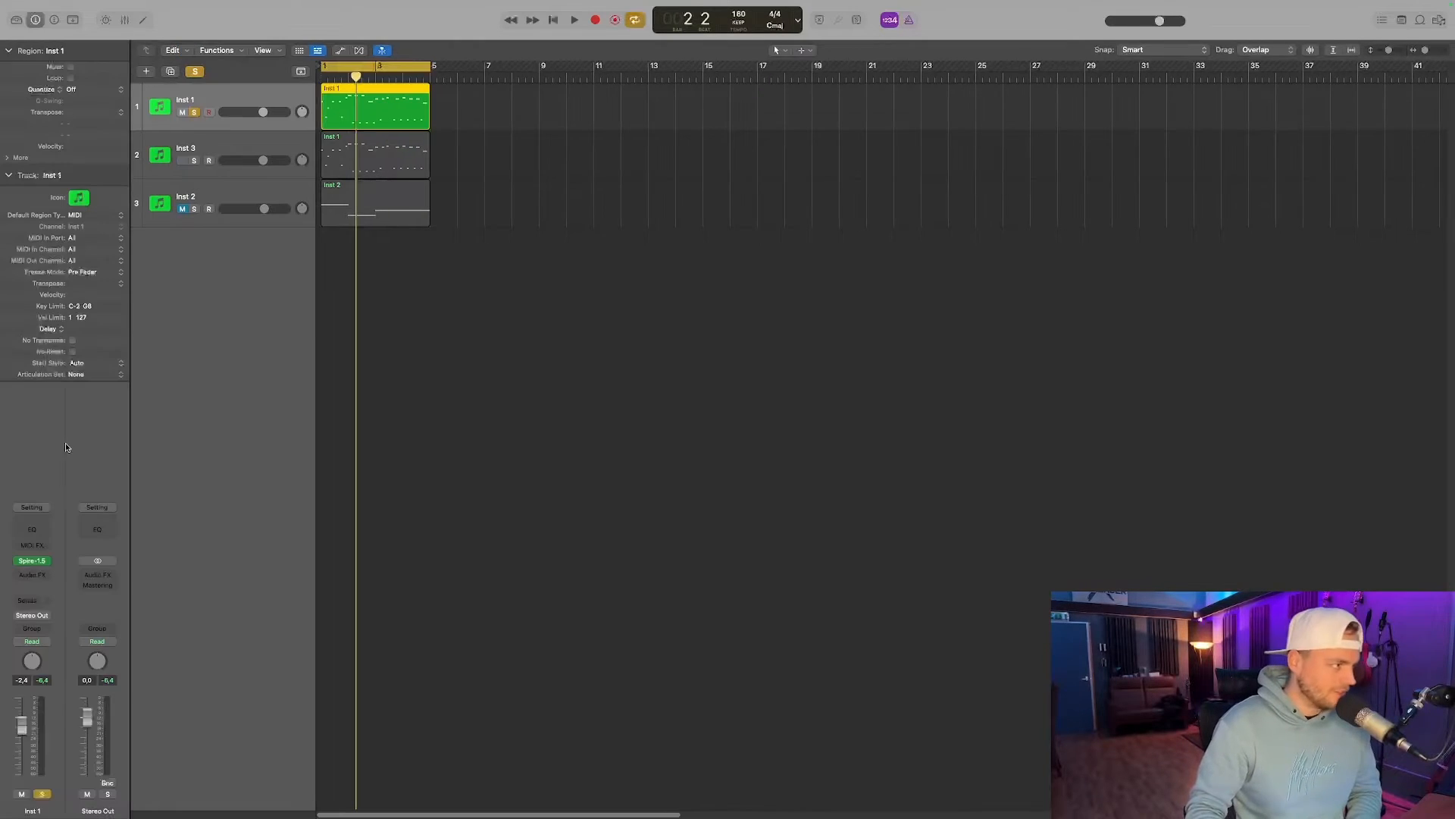
{"action": "left_click", "coordinate": [33, 564]}
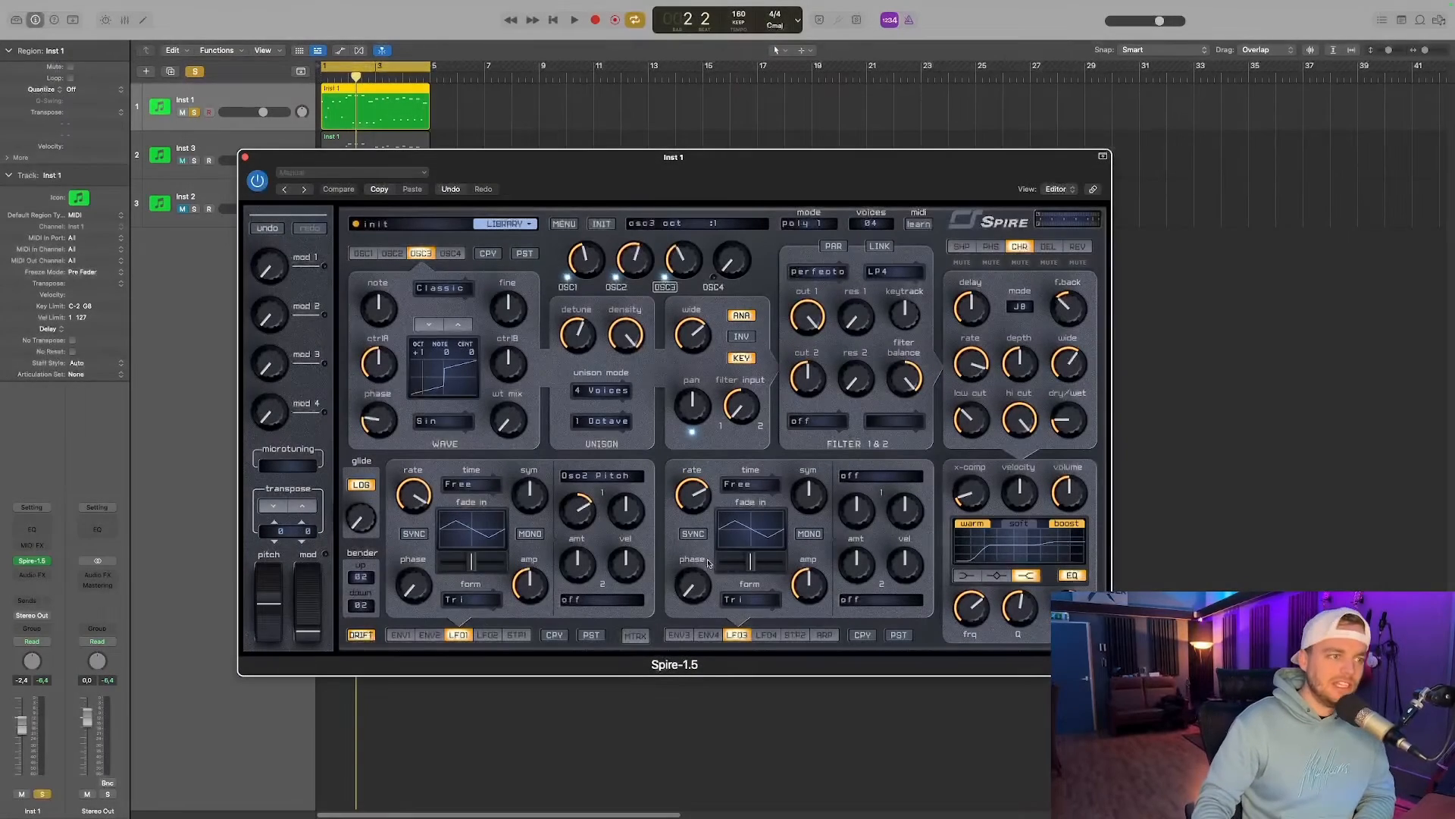
{"action": "left_click", "coordinate": [1160, 480]}
{"action": "key", "text": "i"}
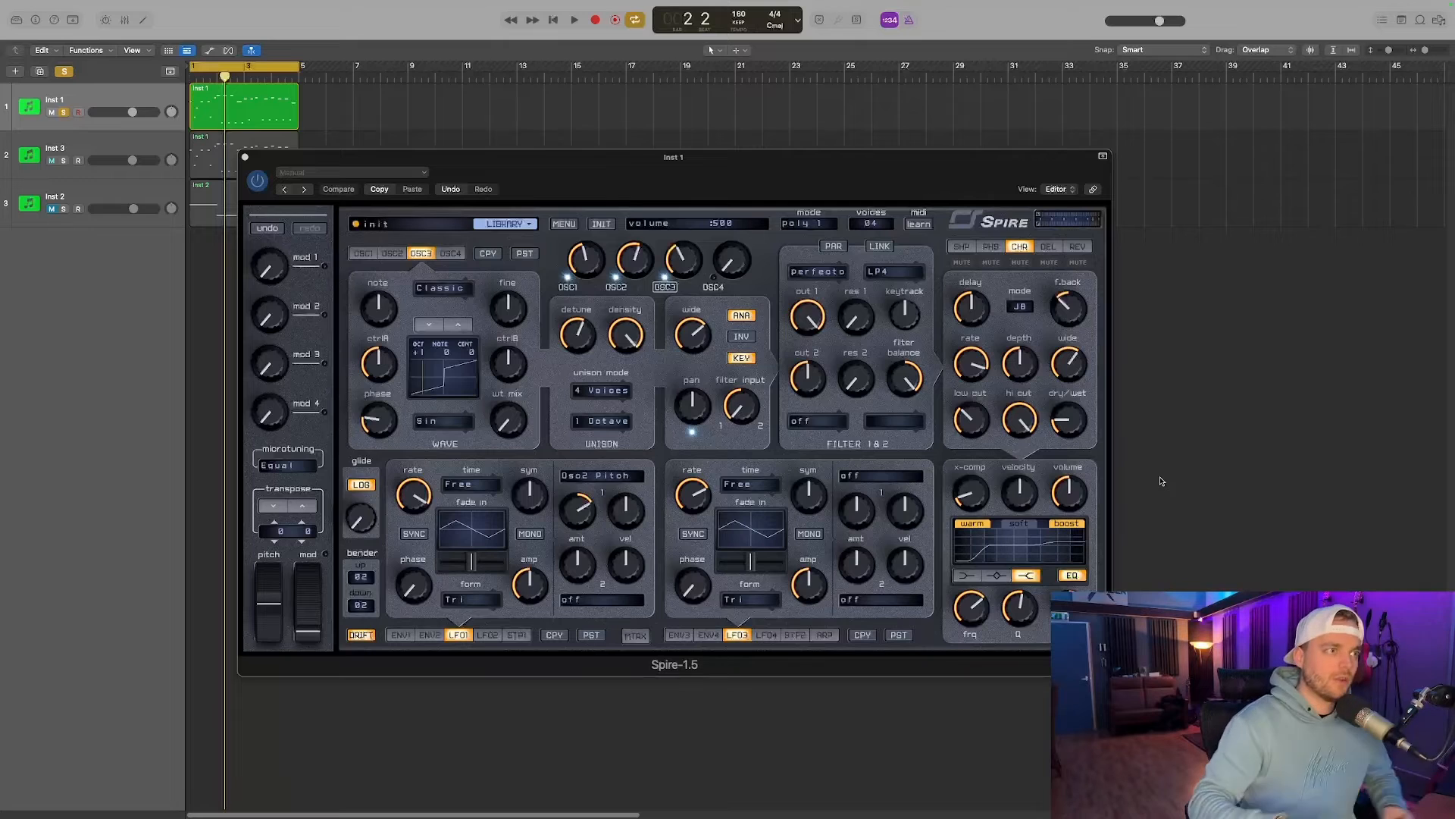
{"action": "left_click", "coordinate": [602, 225]}
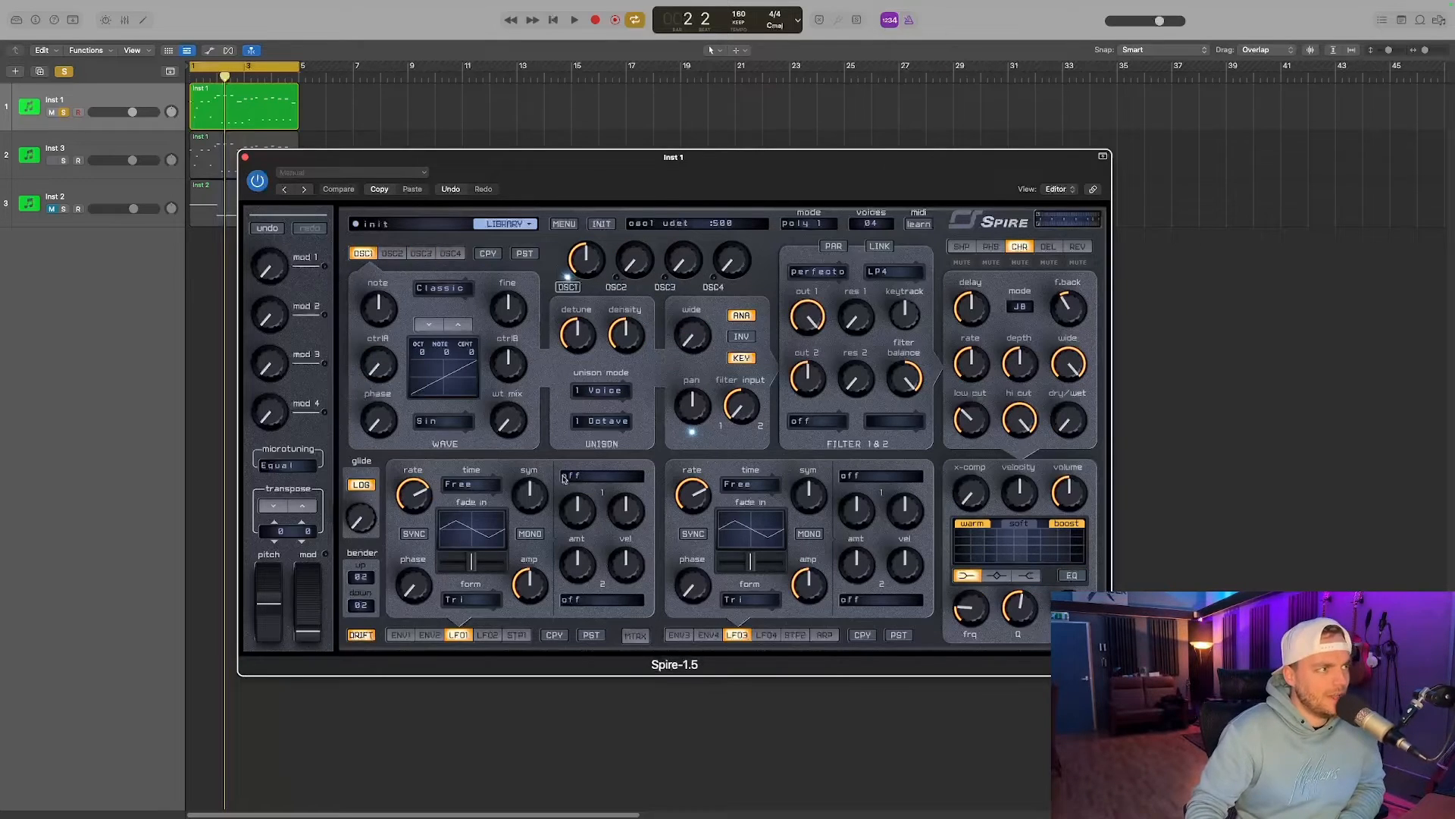
{"action": "left_click", "coordinate": [457, 325]}
Lower filter 1's cutoff and raise its resonance to about 547 during playback.
{"action": "key", "text": "space"}
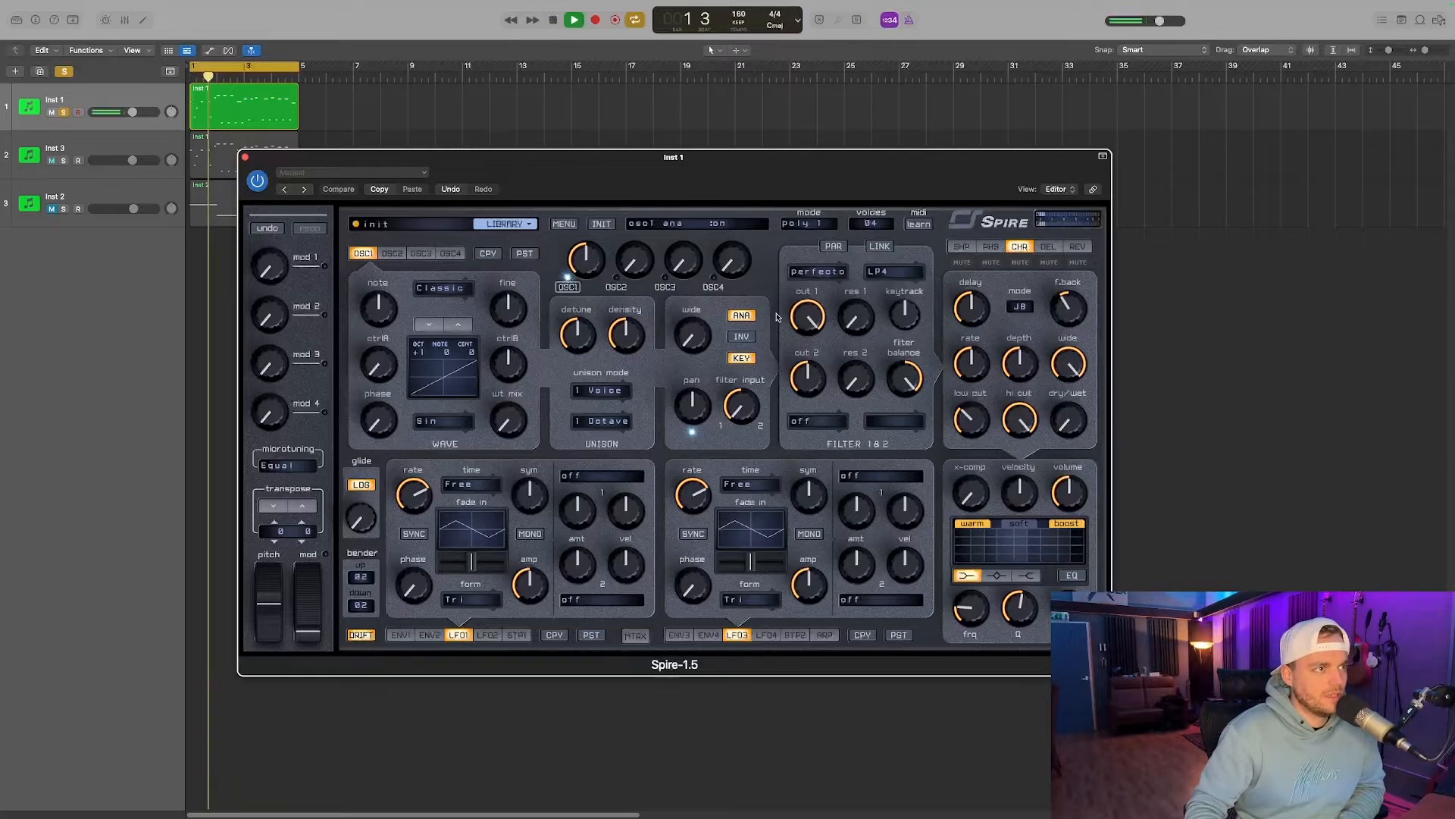
{"action": "left_click_drag", "start_coordinate": [810, 319], "coordinate": [816, 362]}
{"action": "key", "text": "space"}
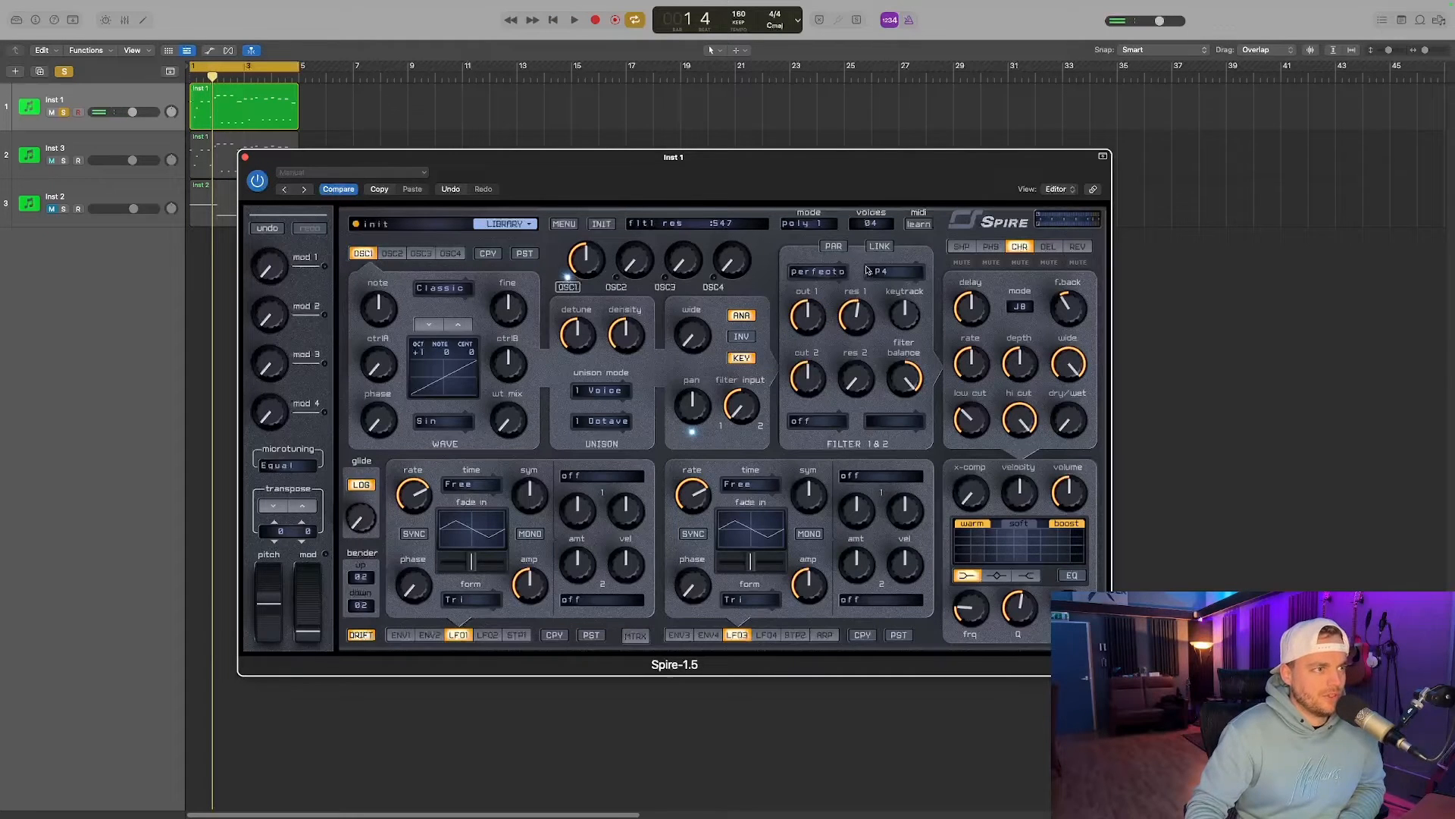
Try envelope 3 modulation on filter 1's cutoff, reset its amount and set the cutoff to about 508.
{"action": "key", "text": "space"}
{"action": "left_click", "coordinate": [679, 634]}
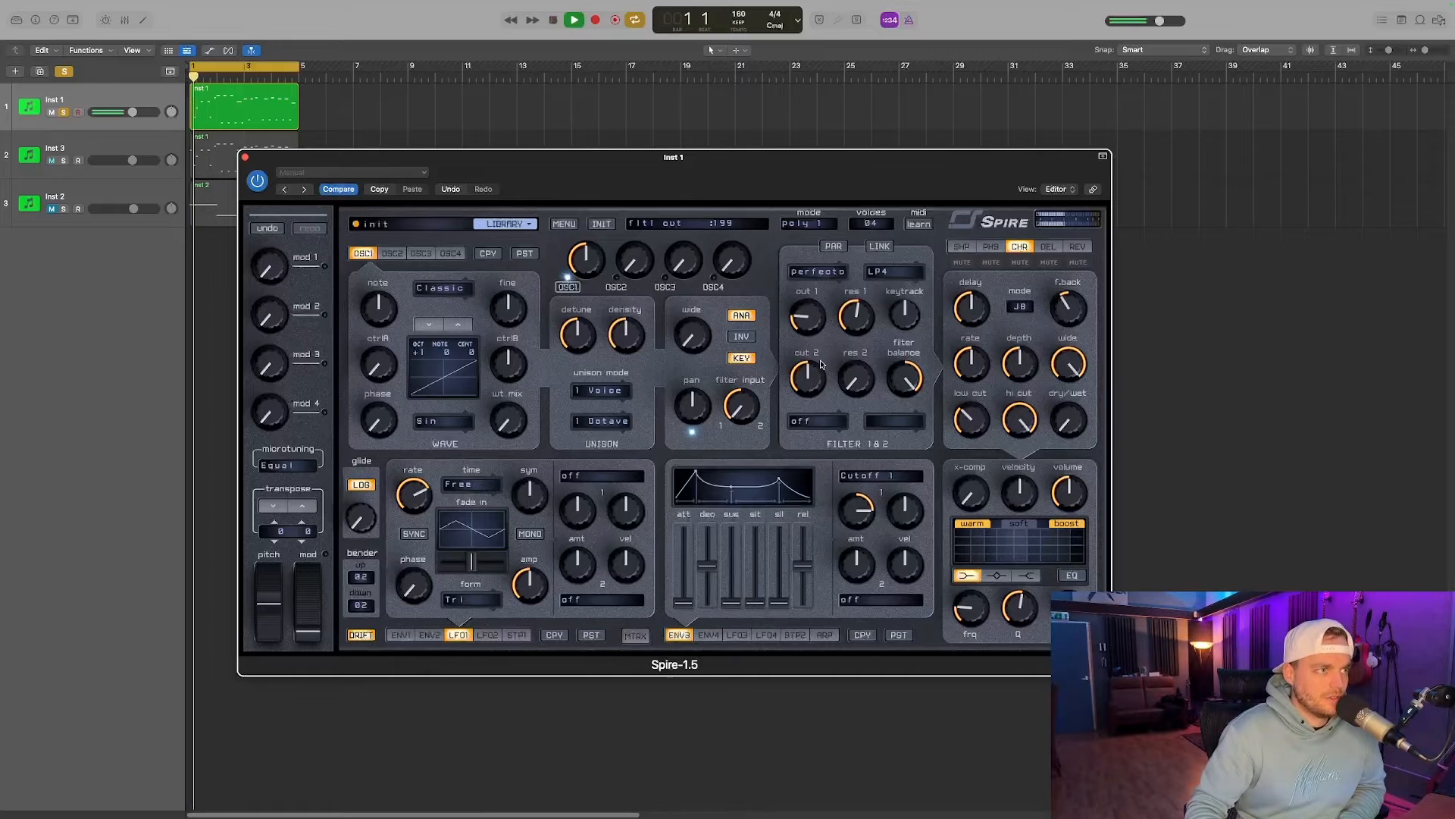
{"action": "left_click", "coordinate": [861, 500]}
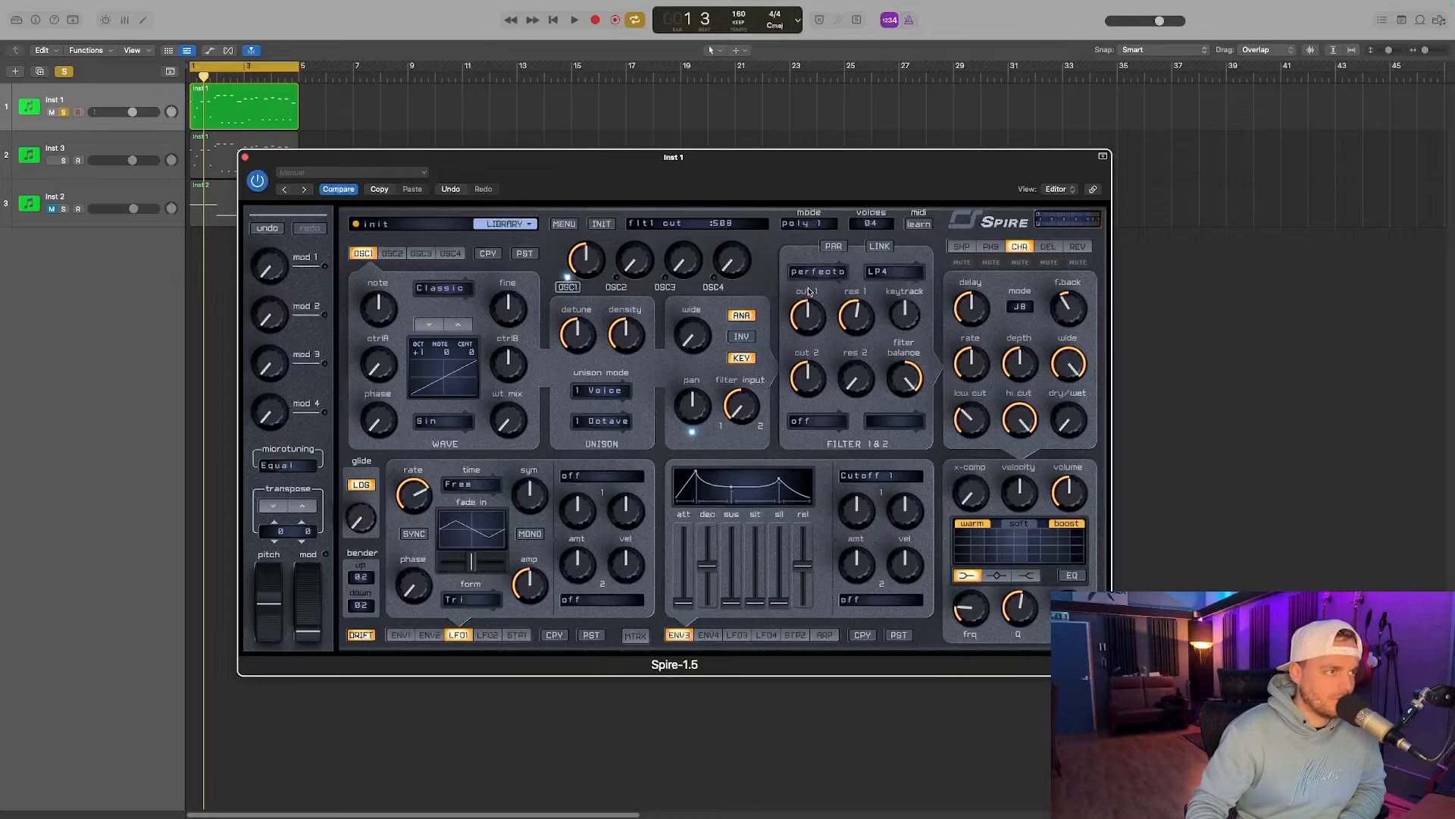
Assign LFO 3 to all oscillators' pitch with a faster rate and an amount of about 557.
{"action": "left_click", "coordinate": [749, 639]}
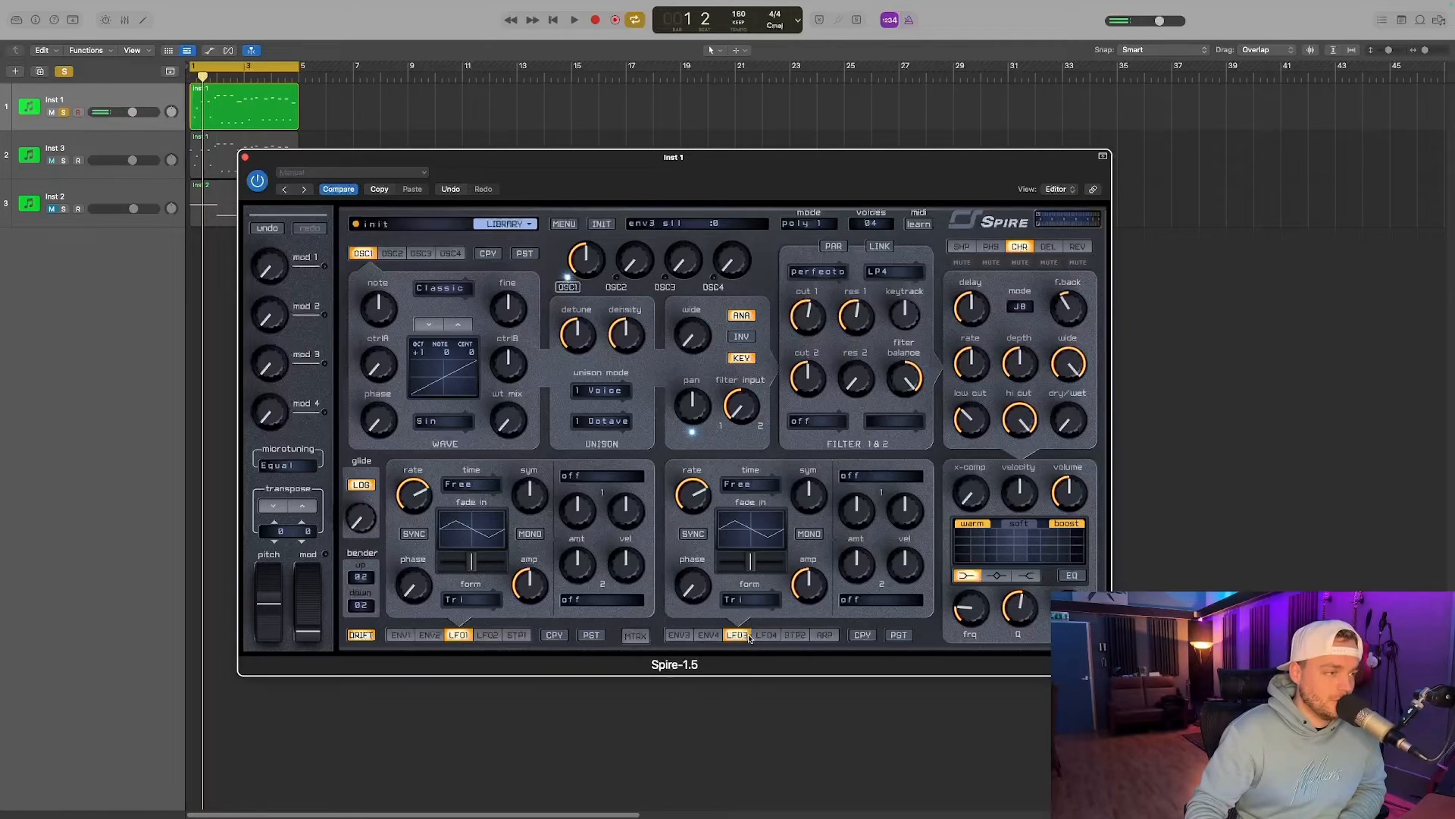
{"action": "left_click", "coordinate": [864, 476]}
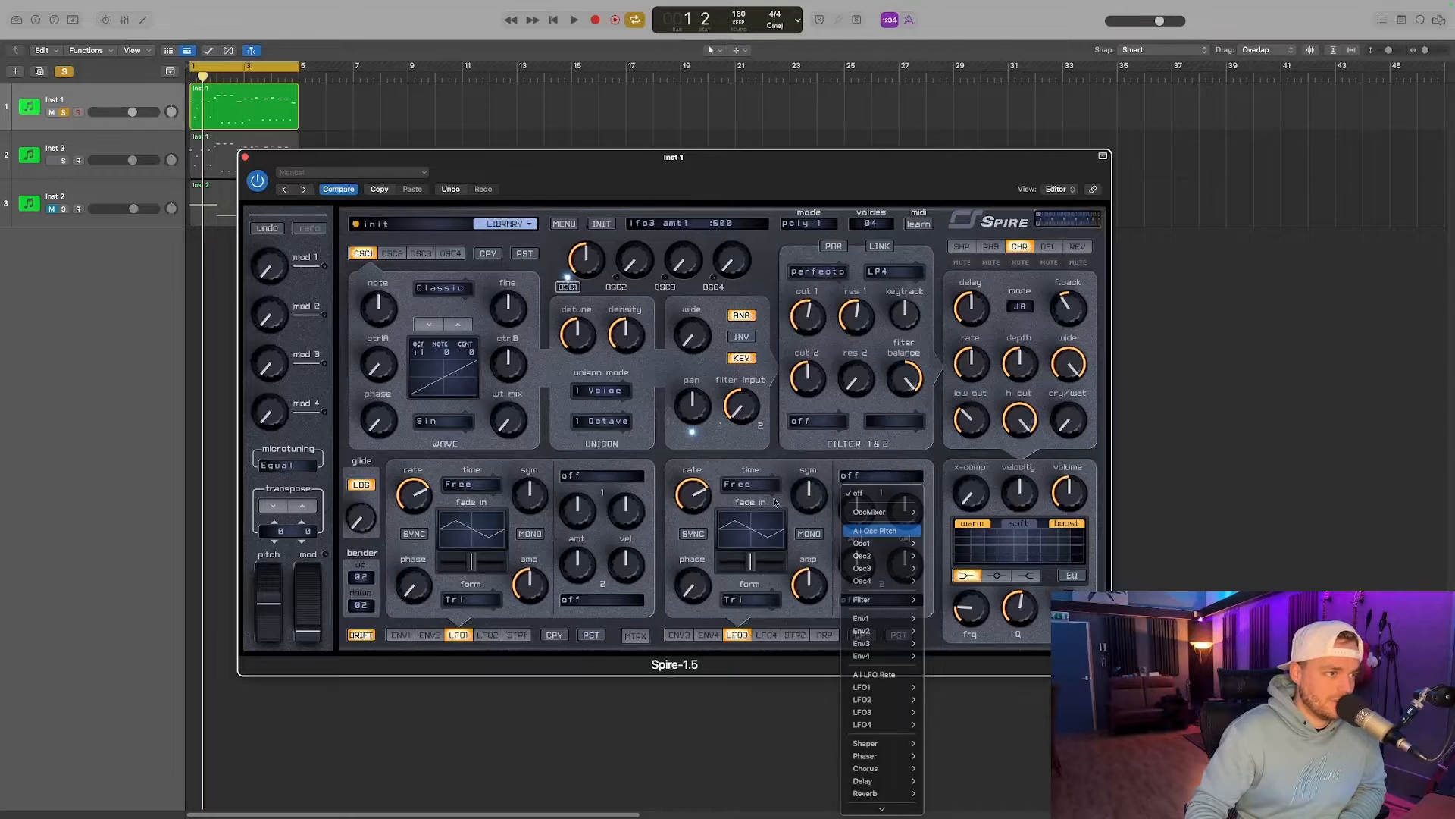
{"action": "left_click", "coordinate": [872, 532]}
{"action": "key", "text": "space"}
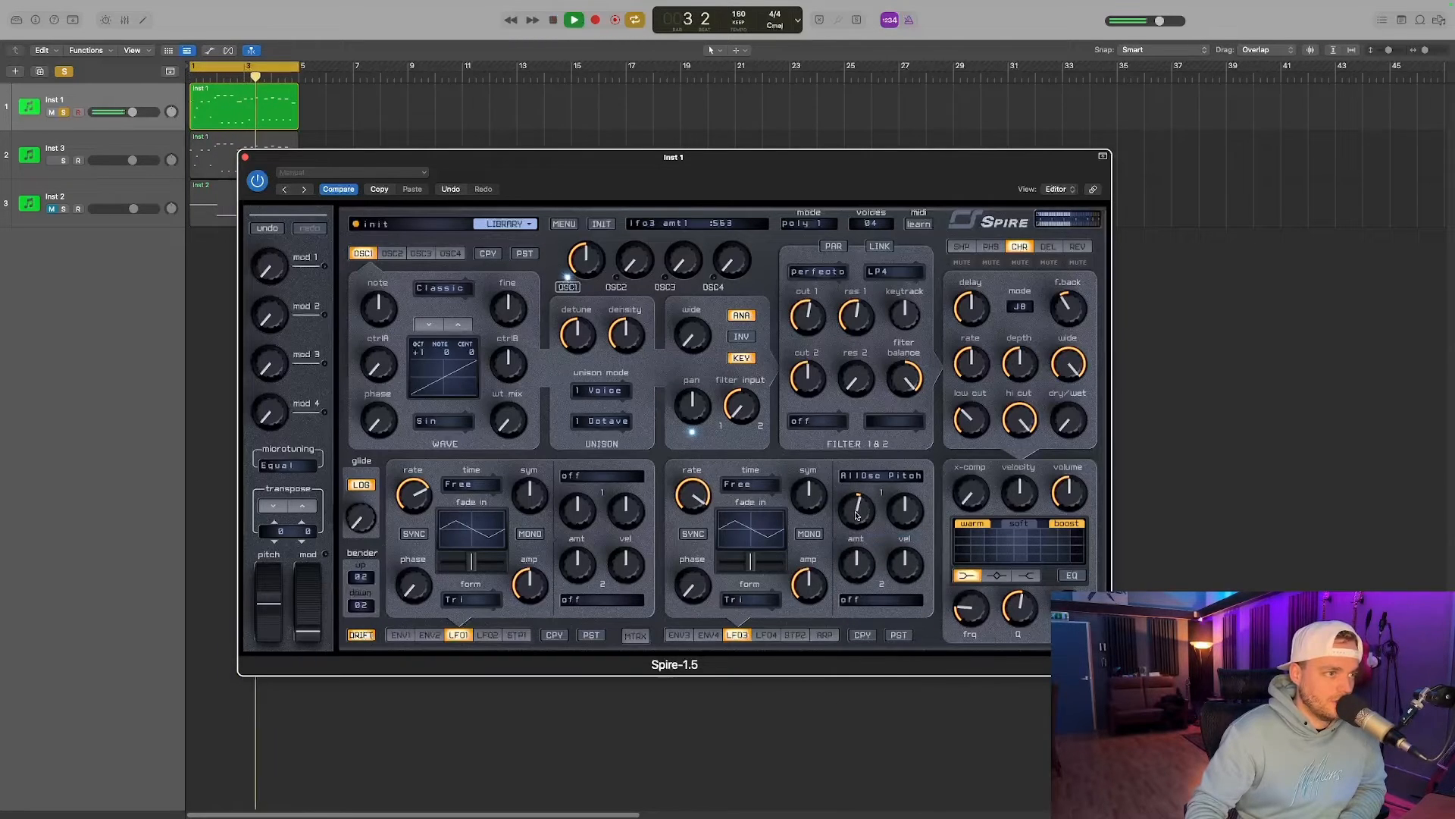
{"action": "key", "text": "space"}
Assign LFO 3's second target to Cutoff 1 and raise its amount slightly during playback.
{"action": "left_click", "coordinate": [865, 600]}
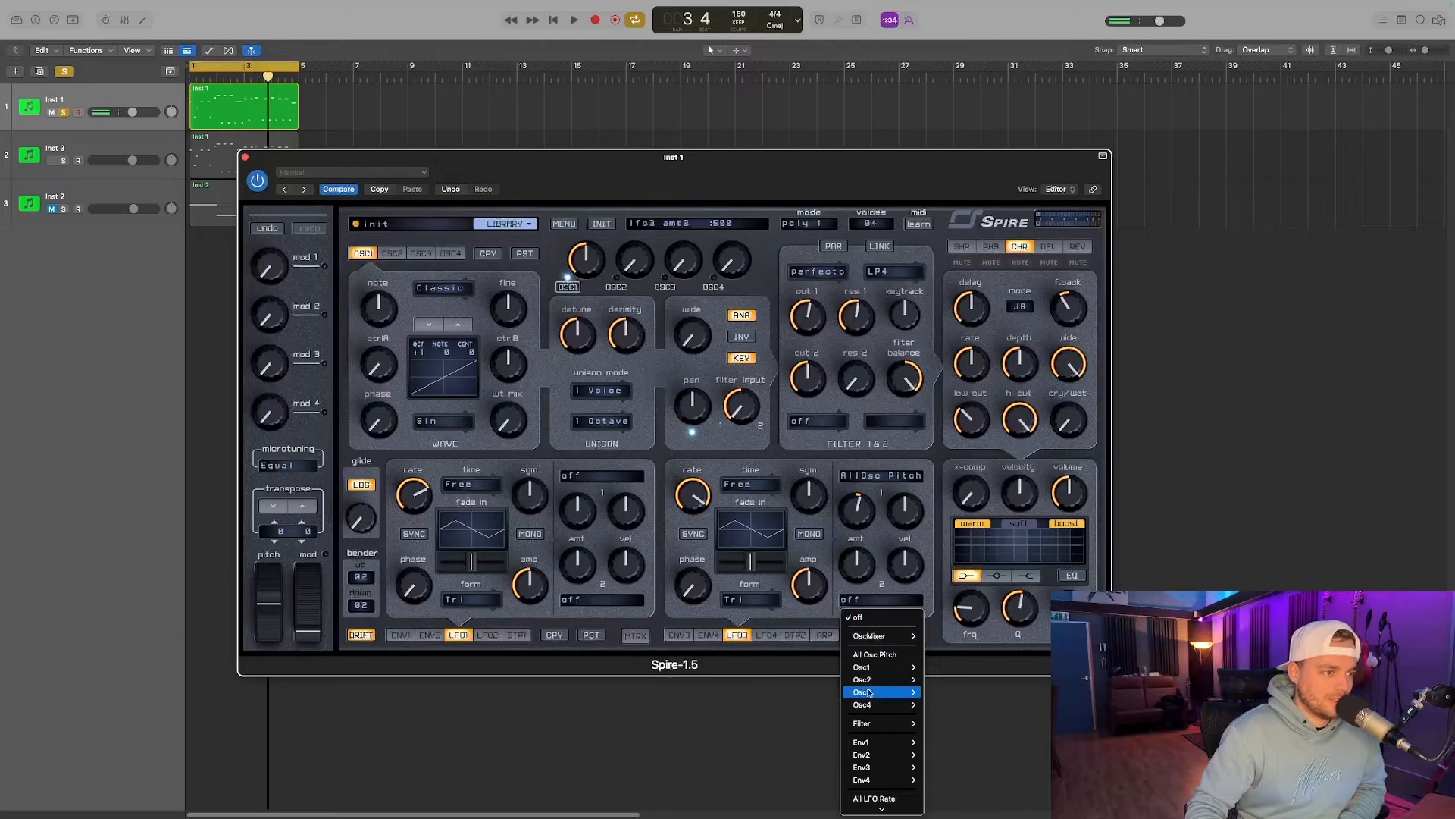
{"action": "mouse_move", "coordinate": [876, 723]}
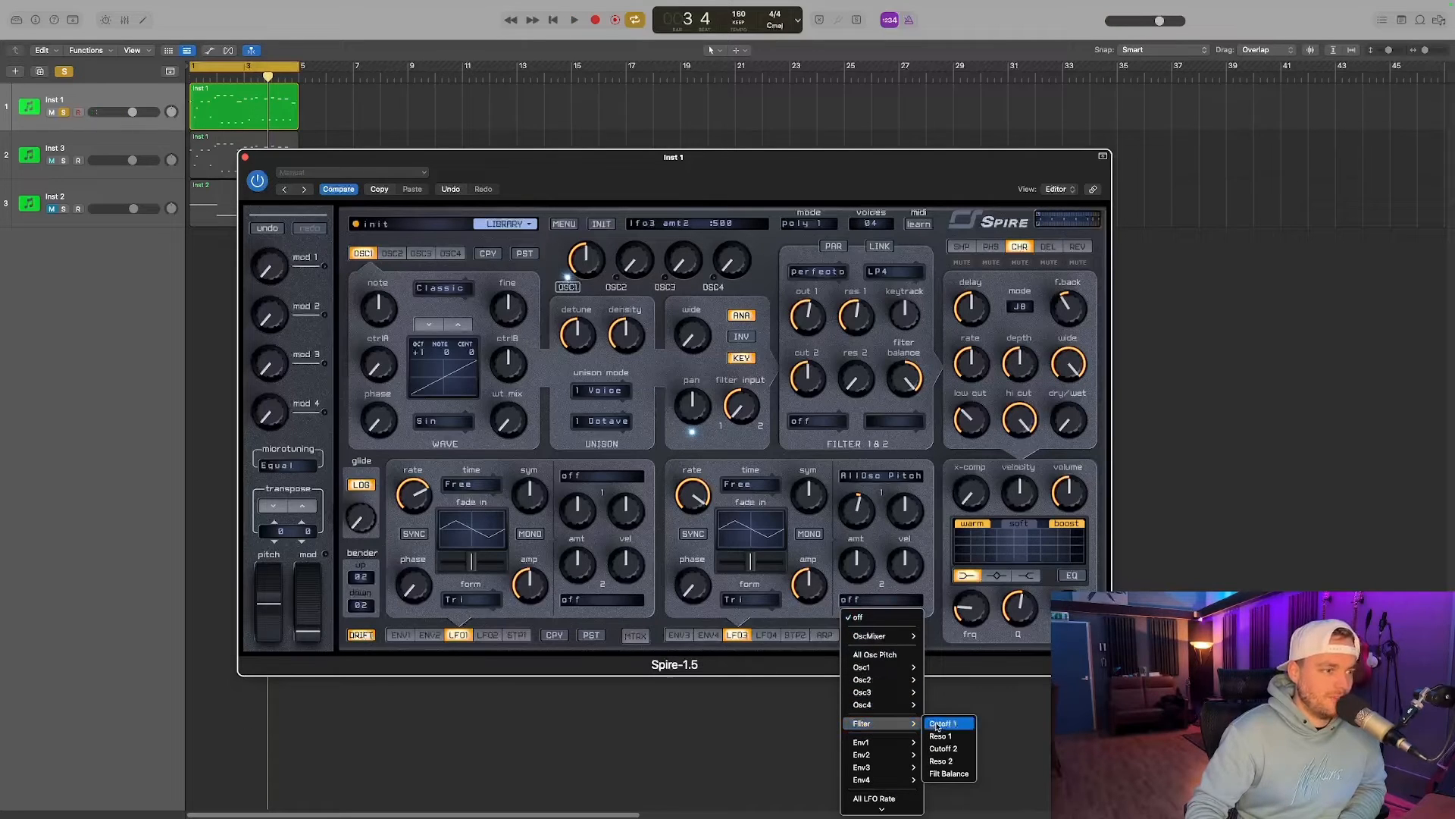
{"action": "left_click", "coordinate": [939, 724]}
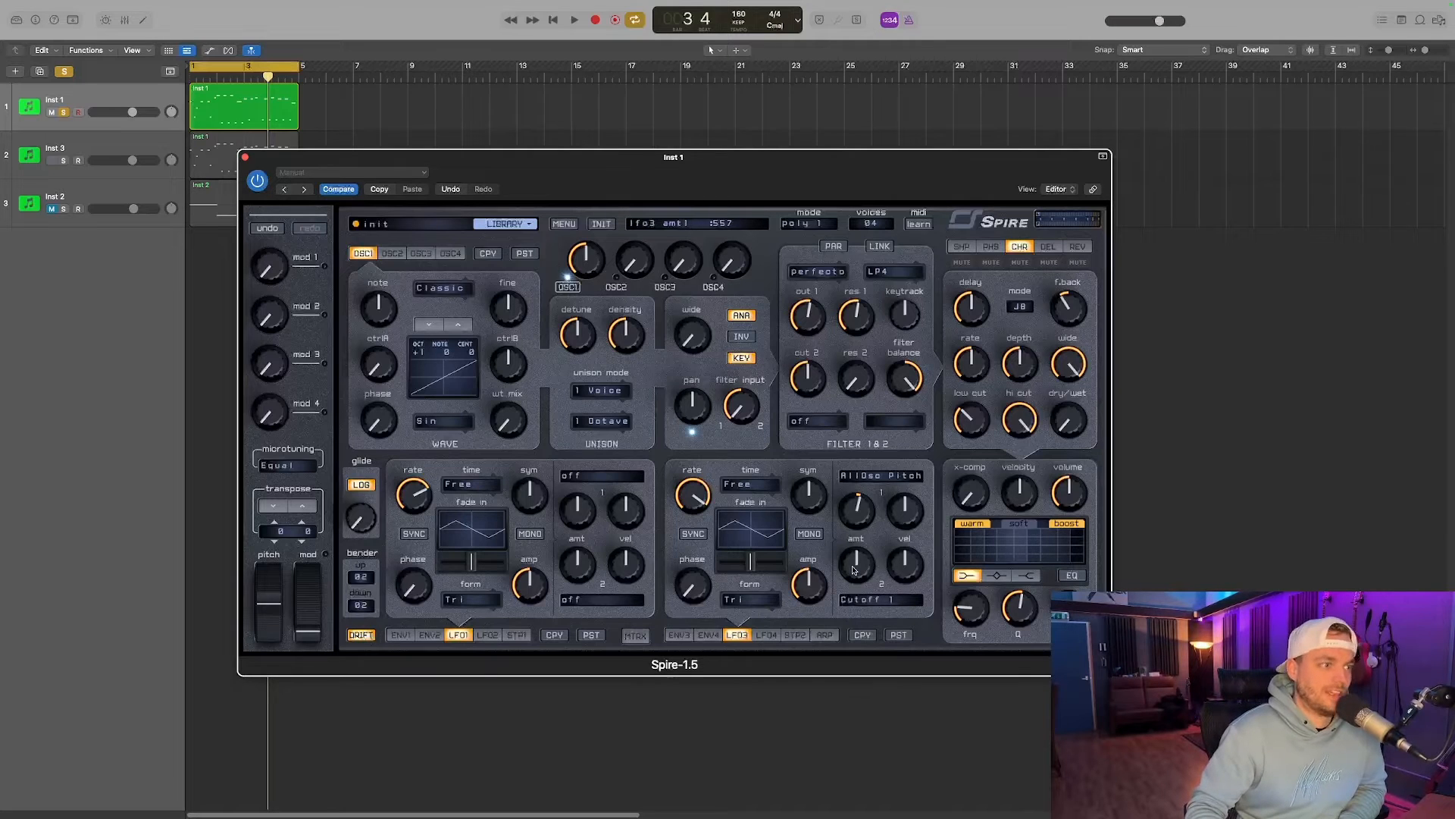
{"action": "key", "text": "space"}
{"action": "left_click_drag", "start_coordinate": [852, 570], "coordinate": [853, 547]}
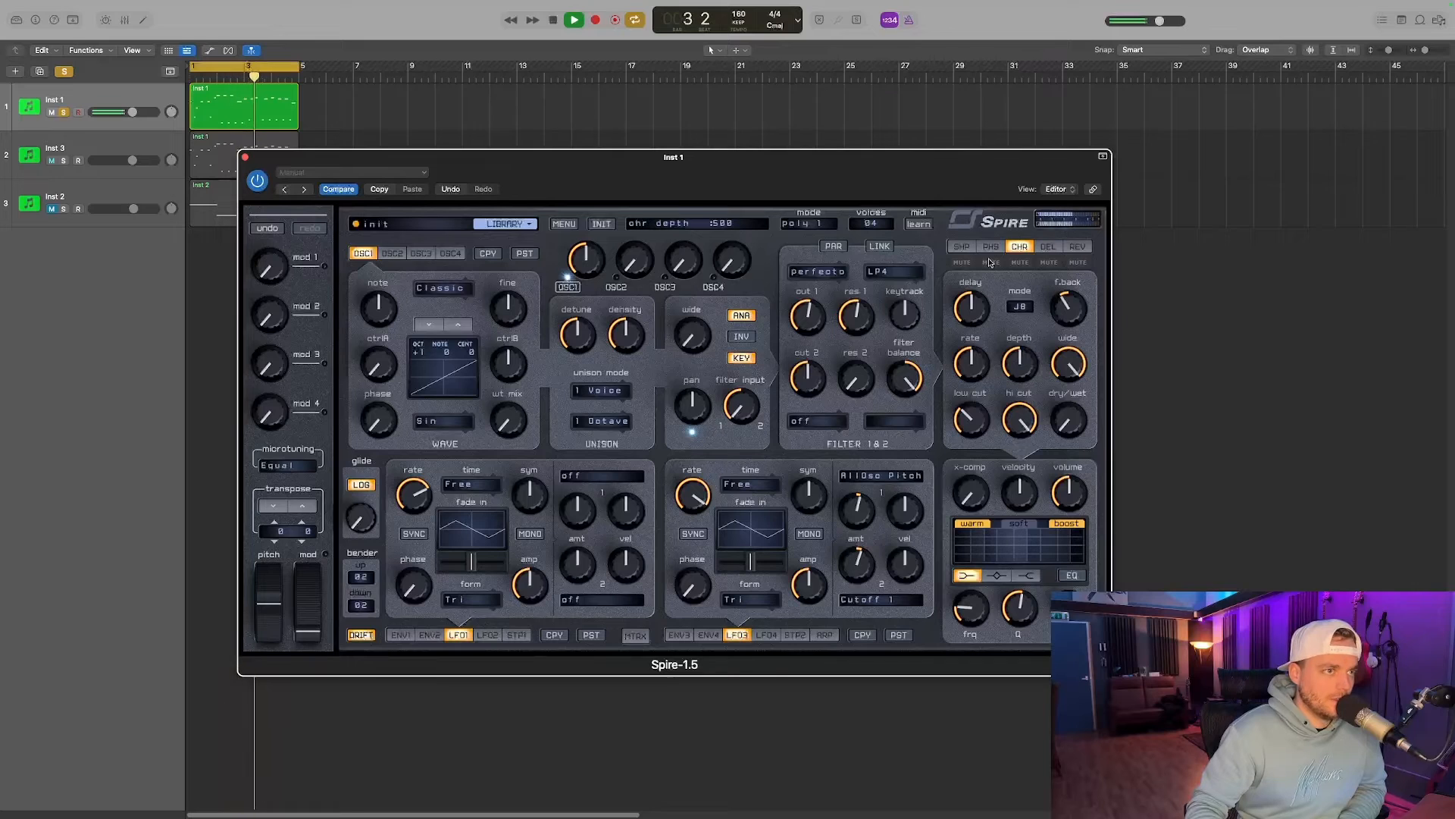
{"action": "key", "text": "space"}
Add a moderate amount of plate 1 reverb and turn the warm shaper's drive up to 1000.
{"action": "left_click", "coordinate": [1077, 246]}
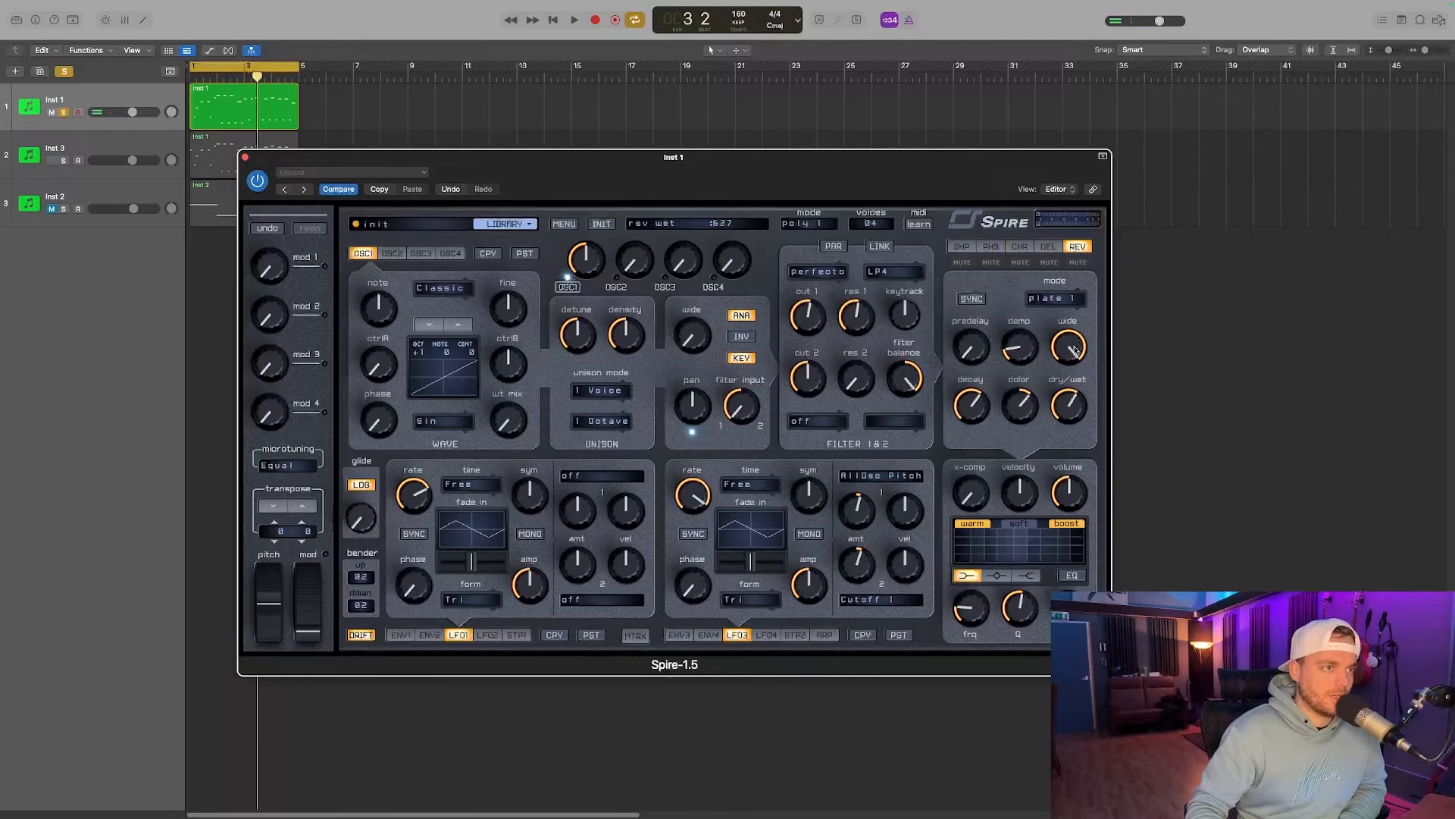
{"action": "key", "text": "space"}
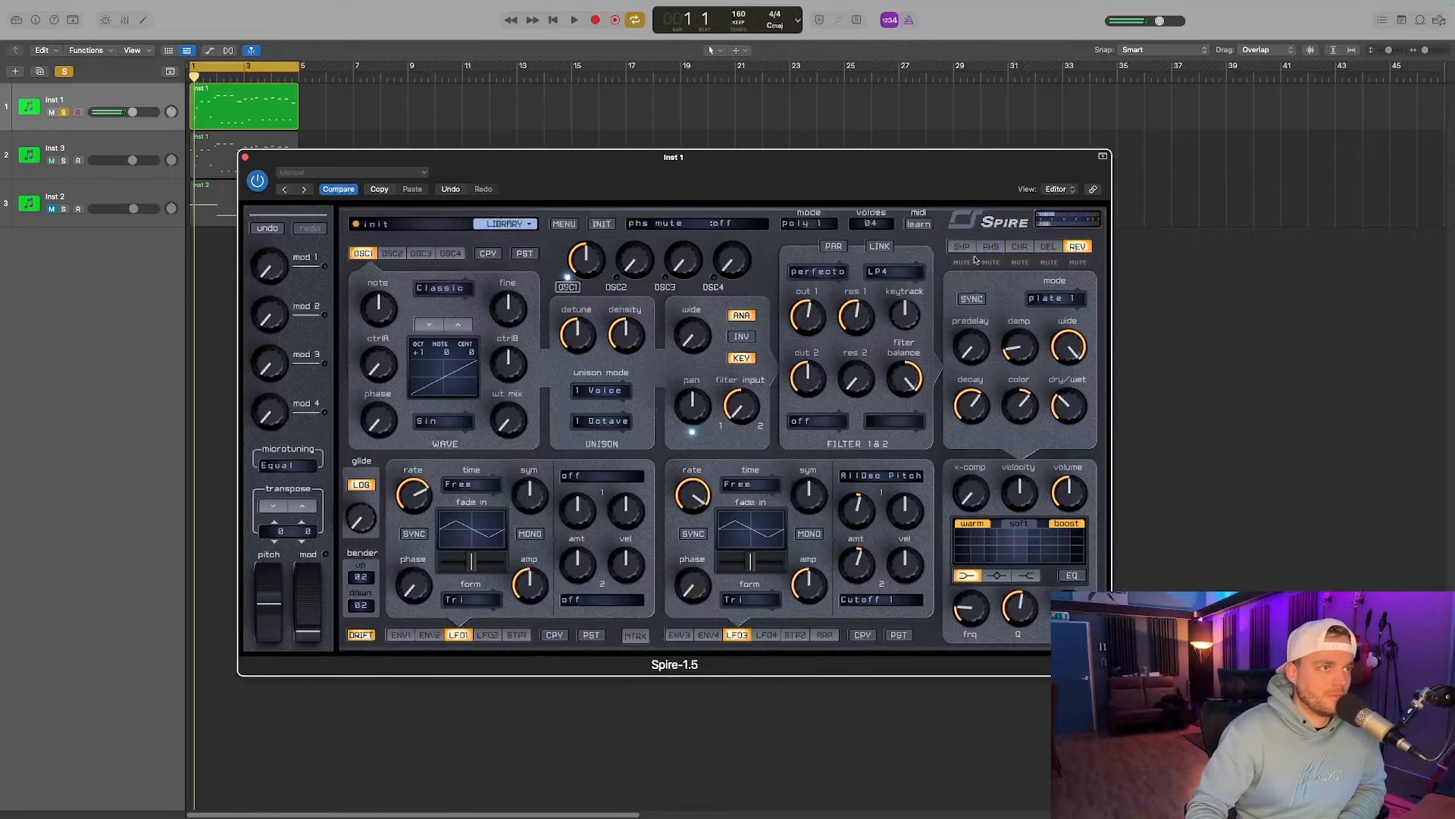
{"action": "left_click", "coordinate": [963, 247]}
{"action": "key", "text": "space"}
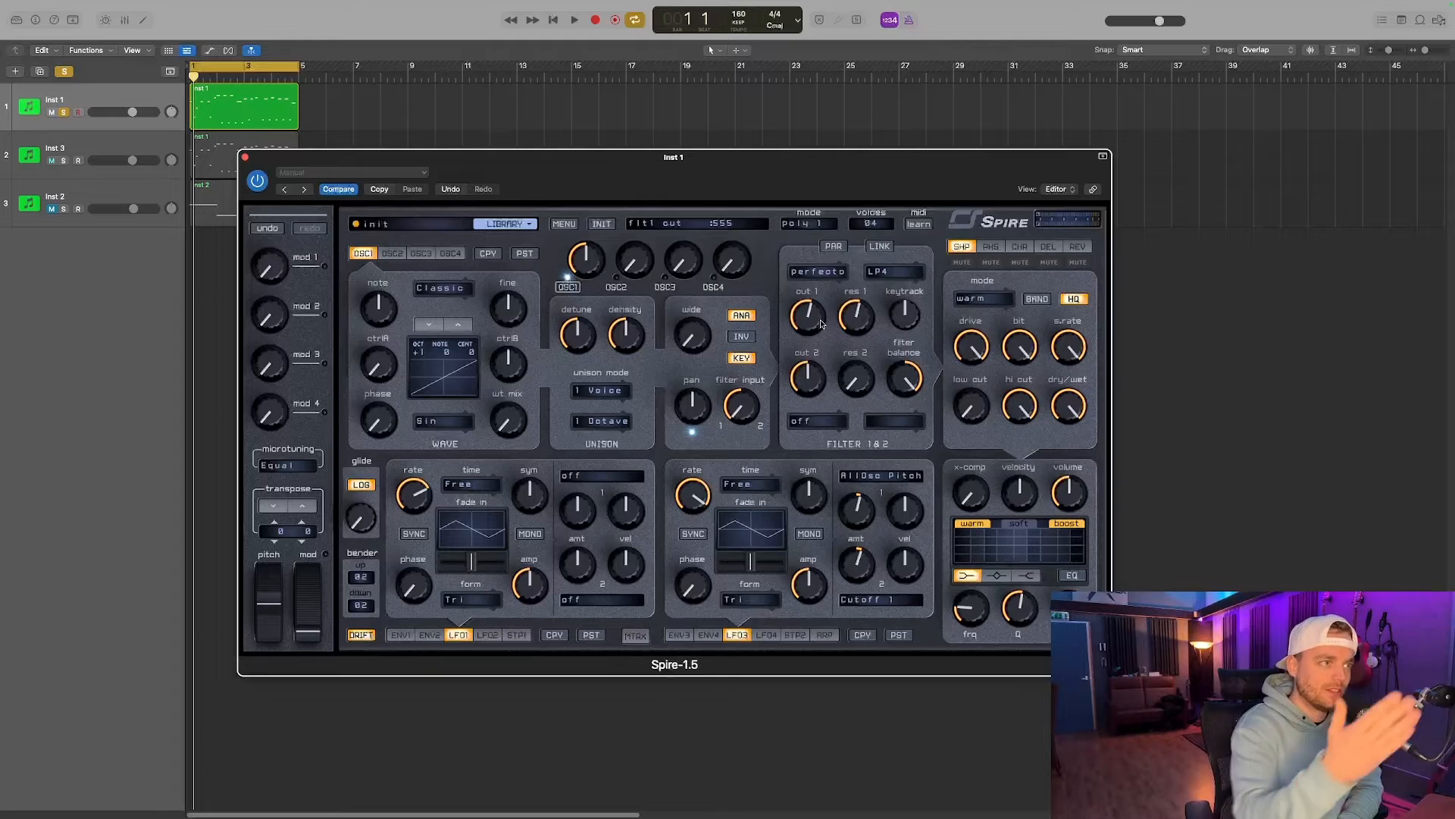
Raise filter 1's cutoff to about 629 and increase its resonance during playback.
{"action": "key", "text": "space"}
{"action": "left_click_drag", "start_coordinate": [821, 324], "coordinate": [820, 306]}
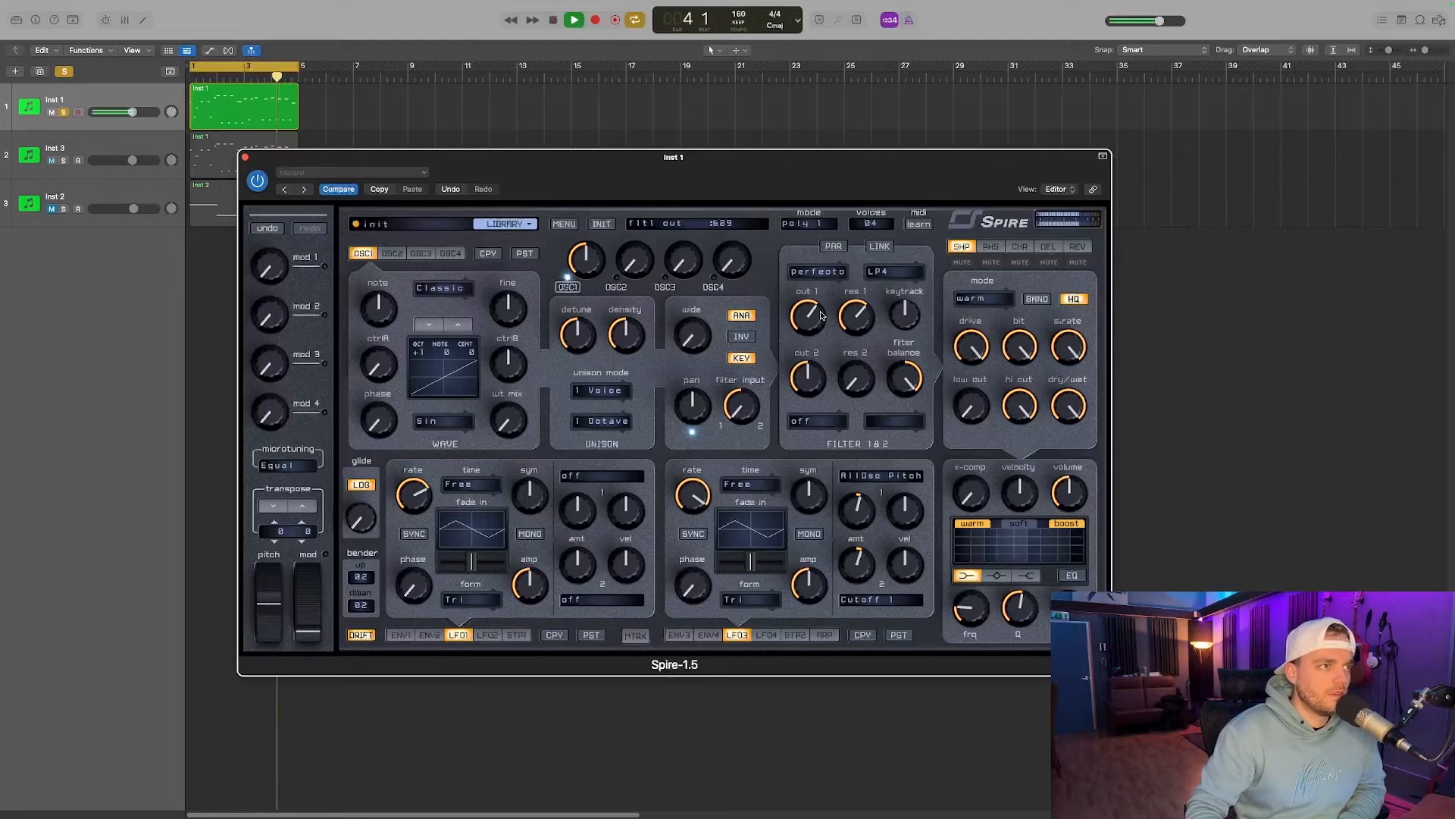
{"action": "left_click_drag", "start_coordinate": [821, 321], "coordinate": [821, 314]}
Assign LFO 4 to Cutoff 1 with a slow rate and an amount of about 690.
{"action": "left_click", "coordinate": [766, 635]}
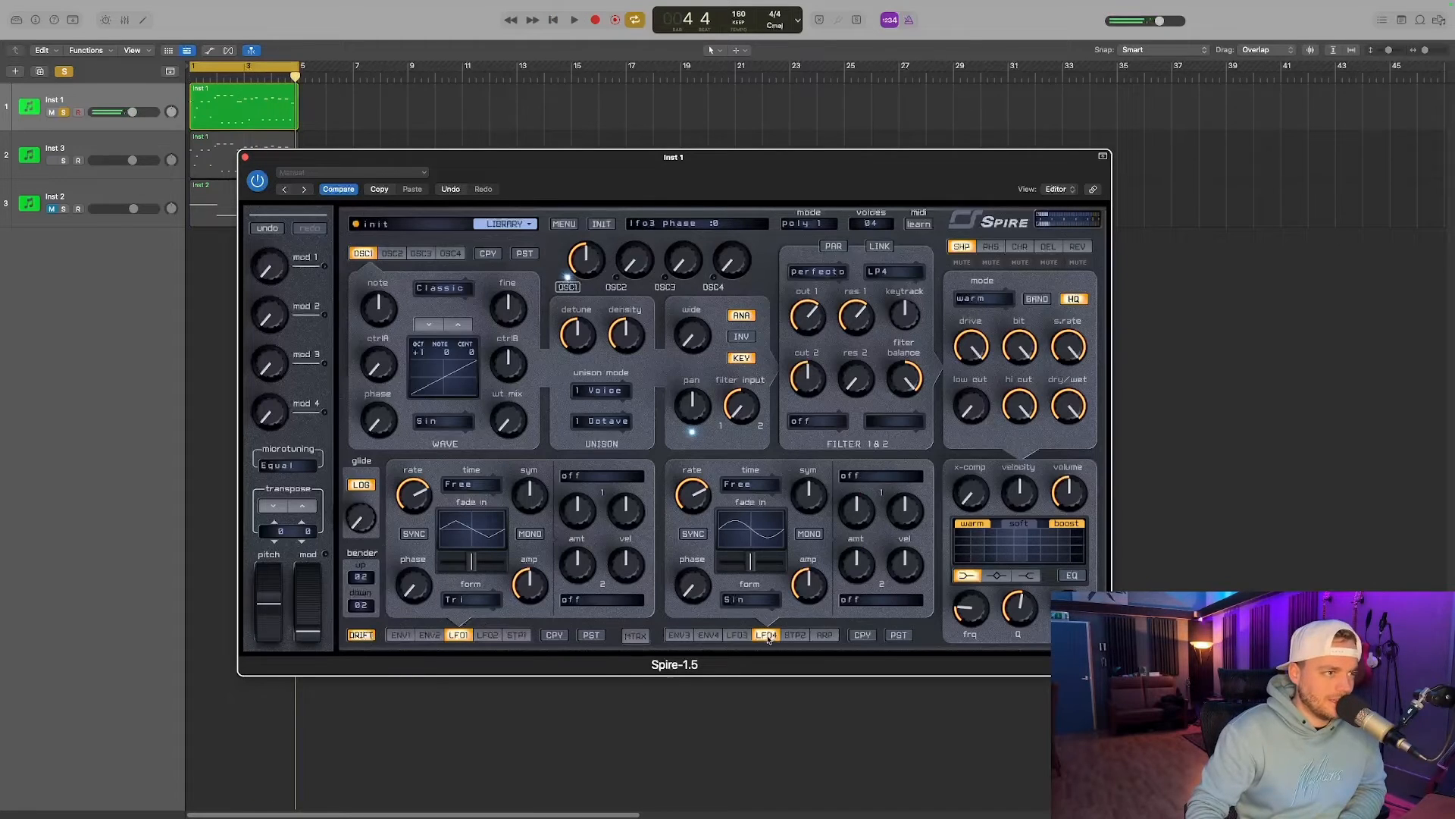
{"action": "left_click", "coordinate": [859, 477]}
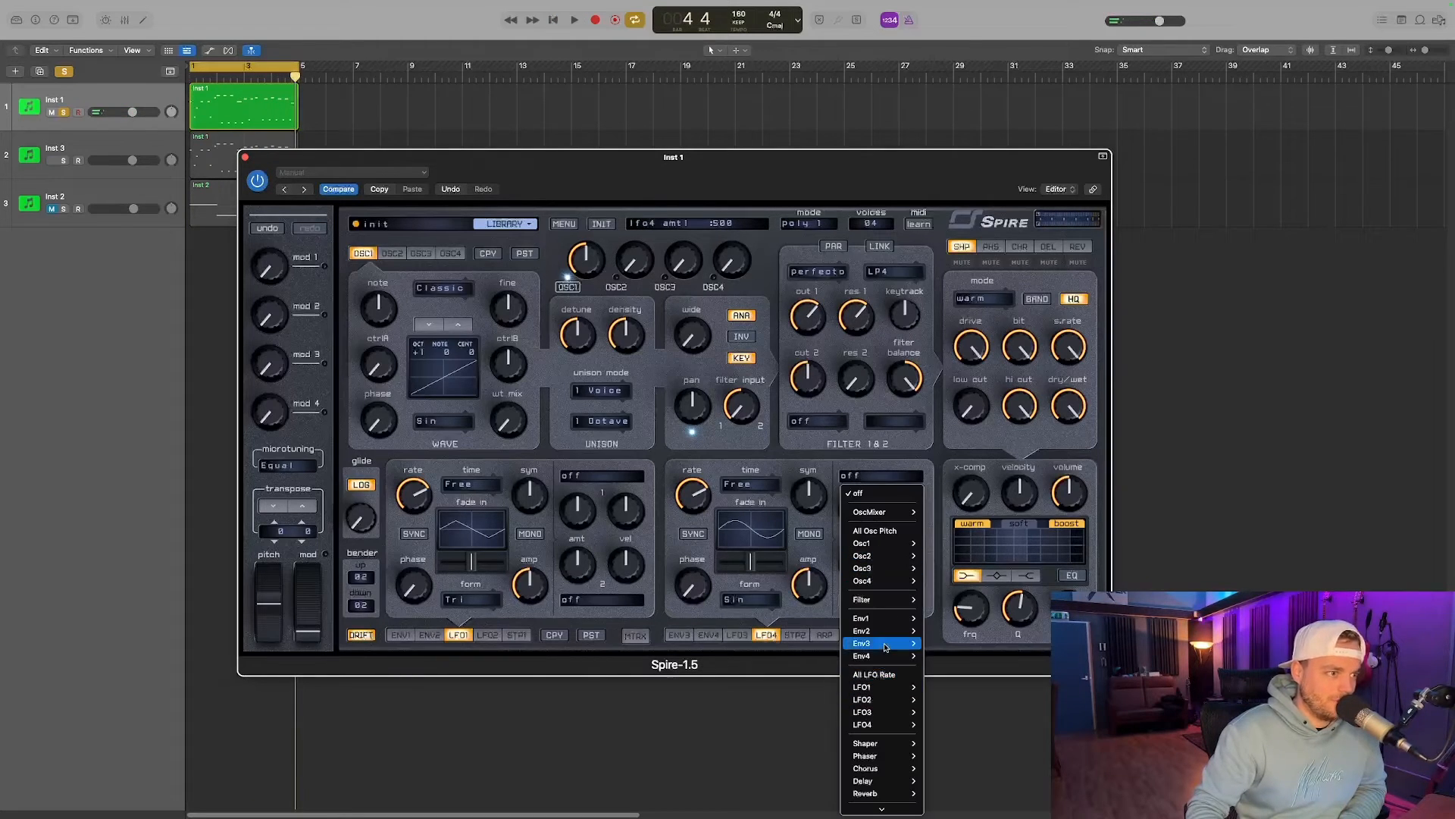
{"action": "left_click", "coordinate": [942, 600]}
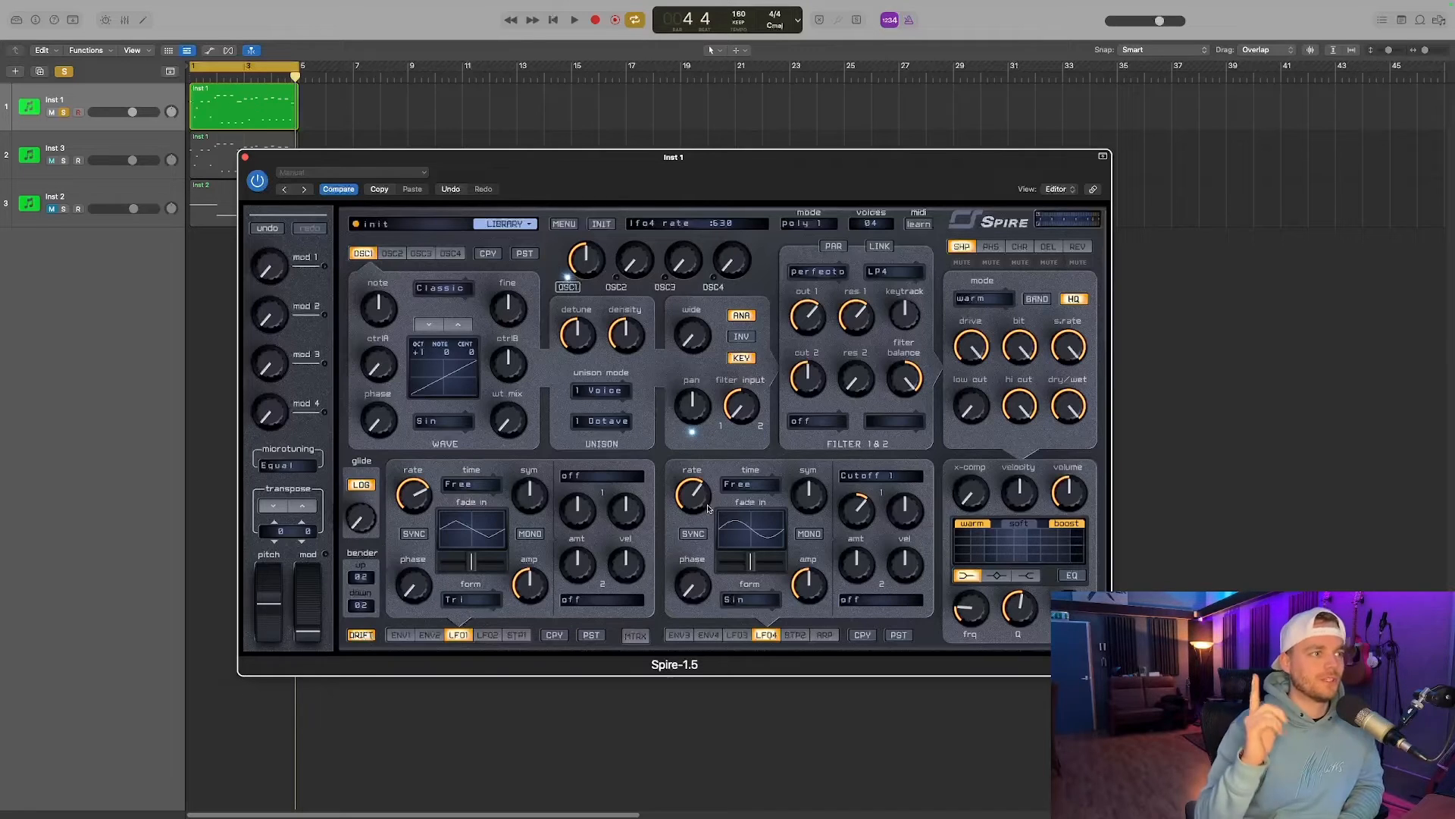
{"action": "key", "text": "space"}
{"action": "left_click_drag", "start_coordinate": [700, 501], "coordinate": [701, 536]}
{"action": "left_click_drag", "start_coordinate": [859, 511], "coordinate": [859, 506]}
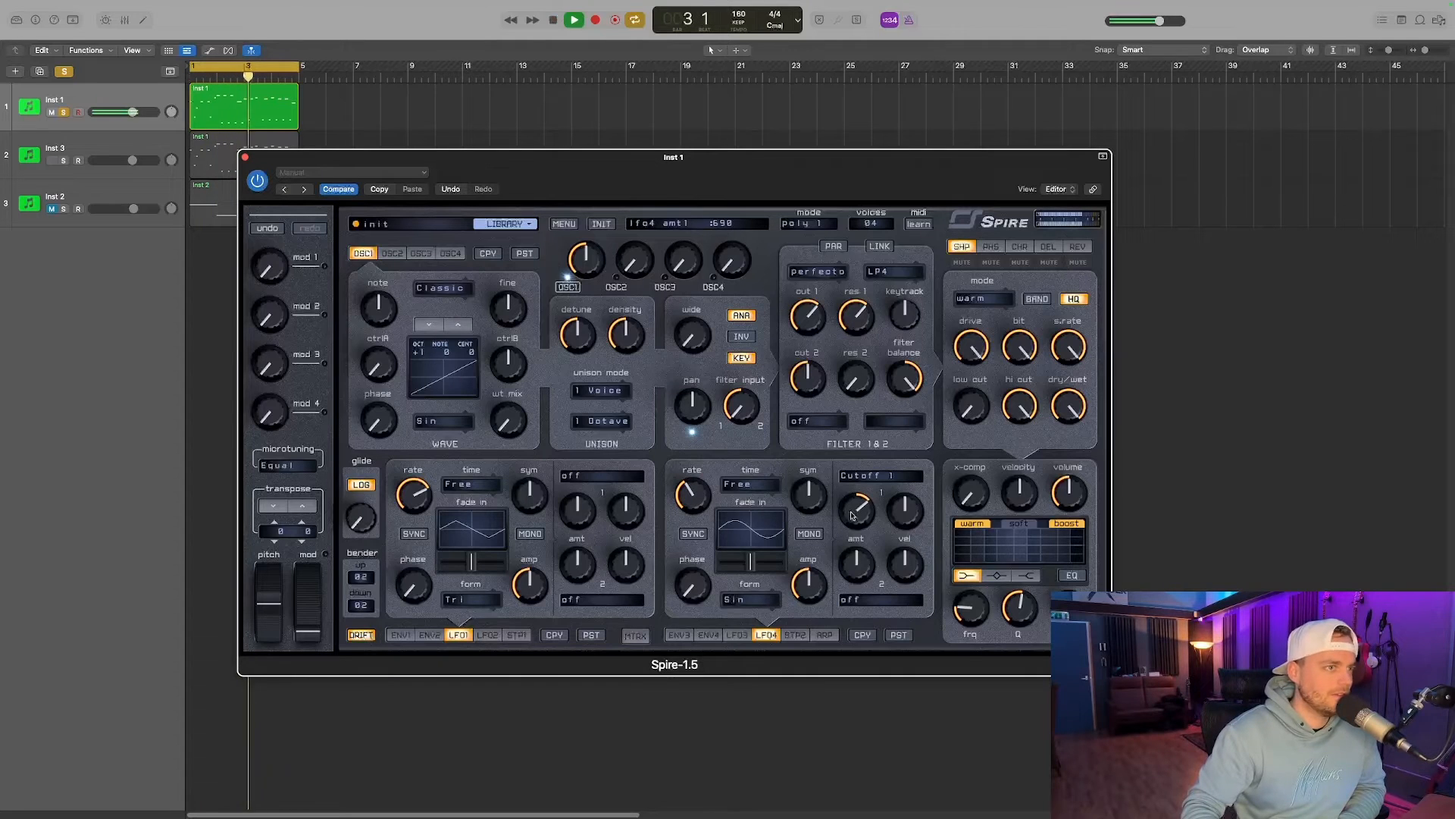
{"action": "key", "text": "space"}
Audition the shaper's hard mode during playback and switch it to clip.
{"action": "left_click", "coordinate": [981, 298]}
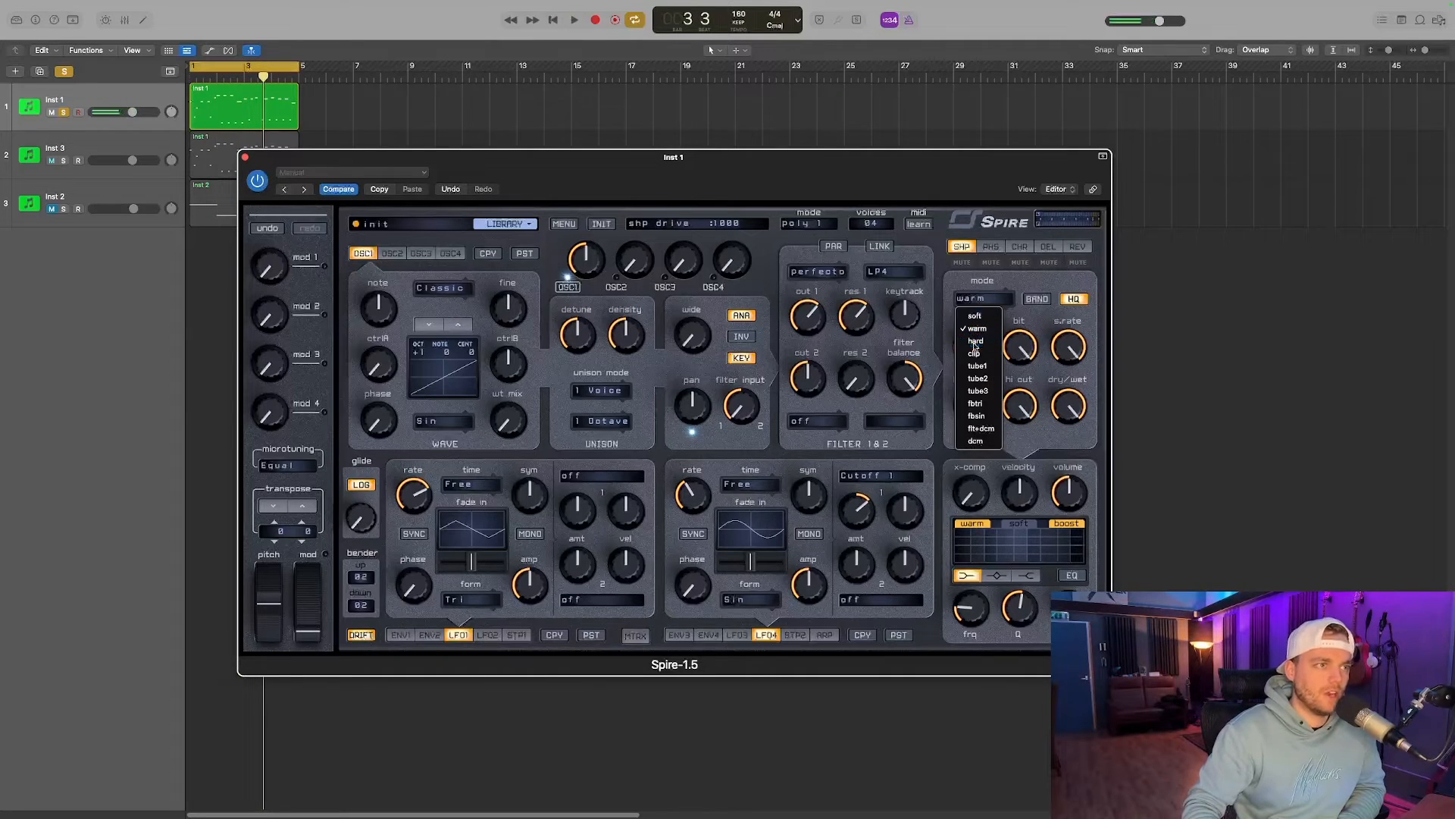
{"action": "left_click", "coordinate": [975, 341]}
{"action": "key", "text": "space"}
{"action": "left_click", "coordinate": [980, 299]}
{"action": "left_click", "coordinate": [979, 354]}
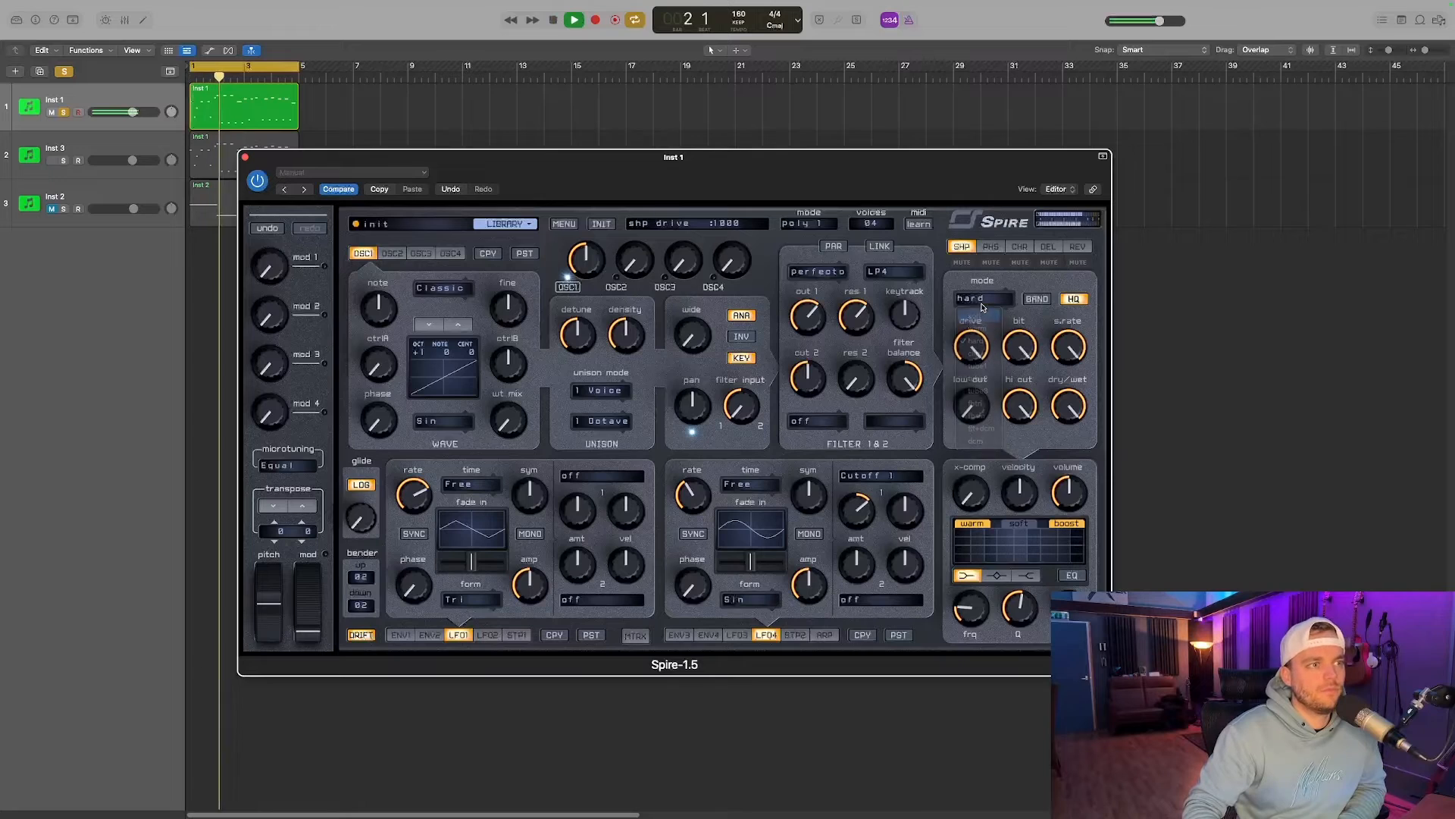
Audition the shaper's tube mode, return it to hard, and raise filter 1's resonance and cutoff slightly during playback.
{"action": "left_click", "coordinate": [983, 299]}
{"action": "left_click", "coordinate": [978, 379]}
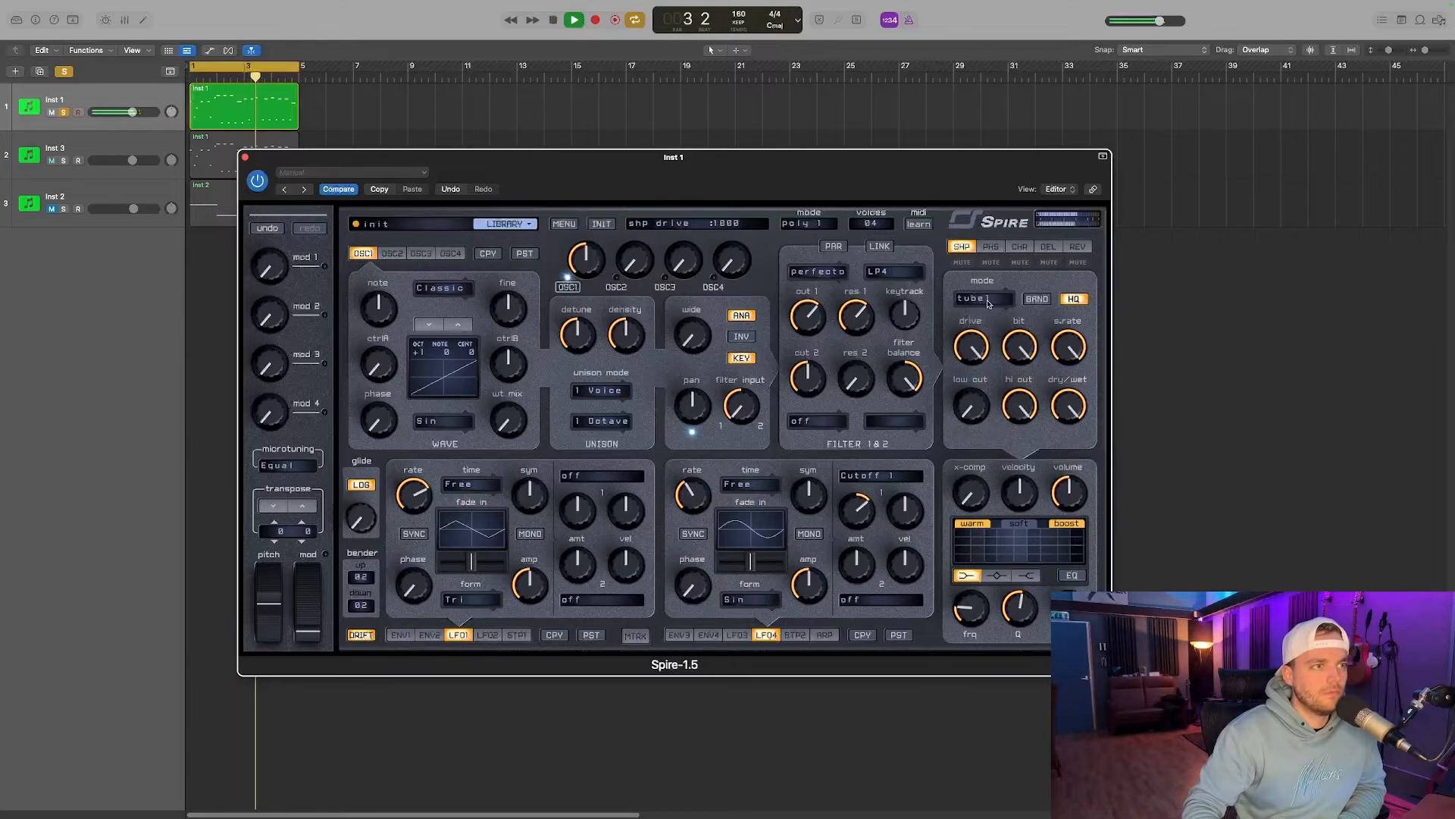
{"action": "left_click", "coordinate": [983, 298]}
{"action": "left_click", "coordinate": [979, 342]}
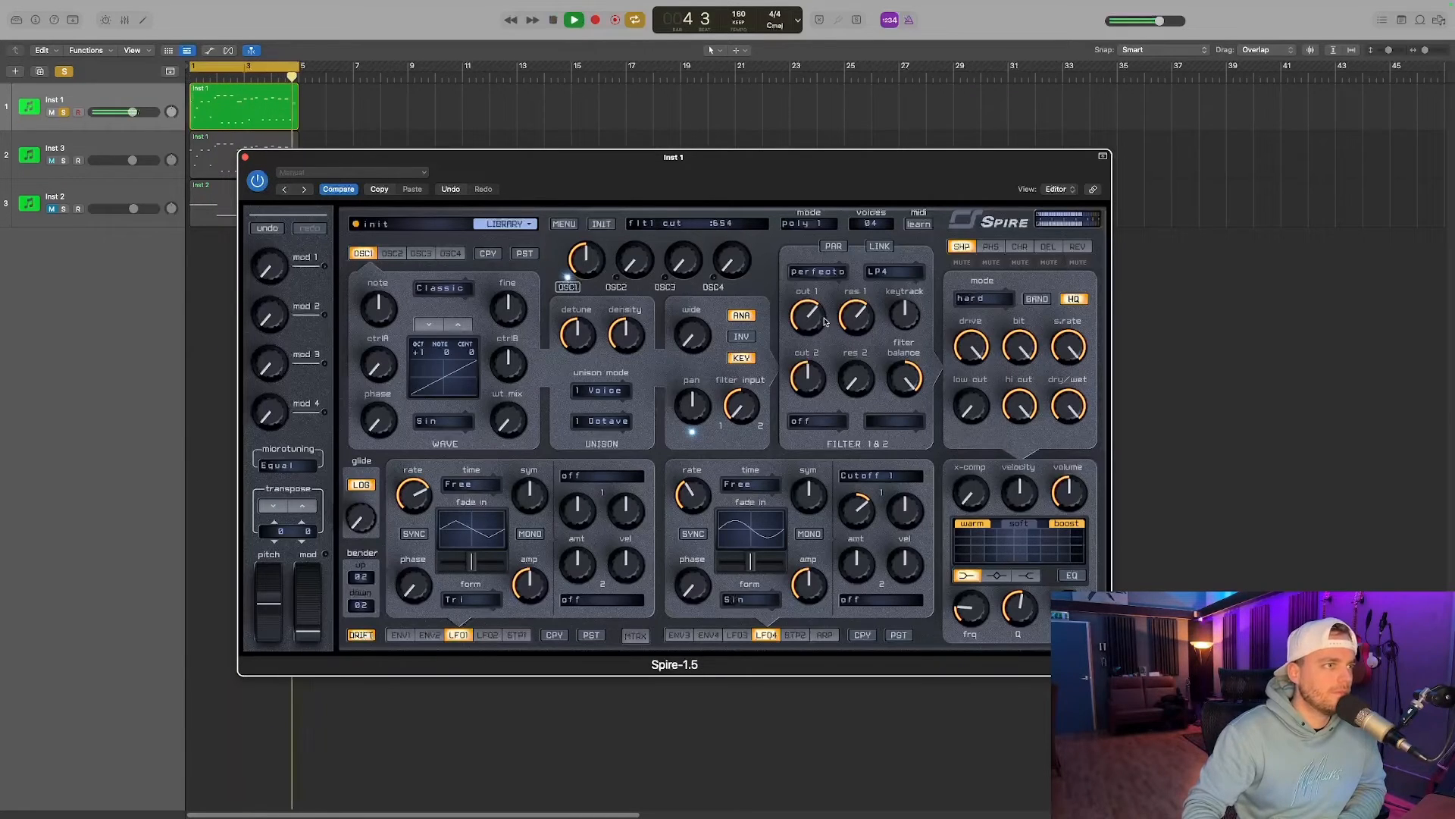
{"action": "left_click_drag", "start_coordinate": [857, 320], "coordinate": [808, 314]}
{"action": "key", "text": "space"}
Bring in oscillator 2 with 3 unison voices, full width and increased density.
{"action": "left_click", "coordinate": [403, 255]}
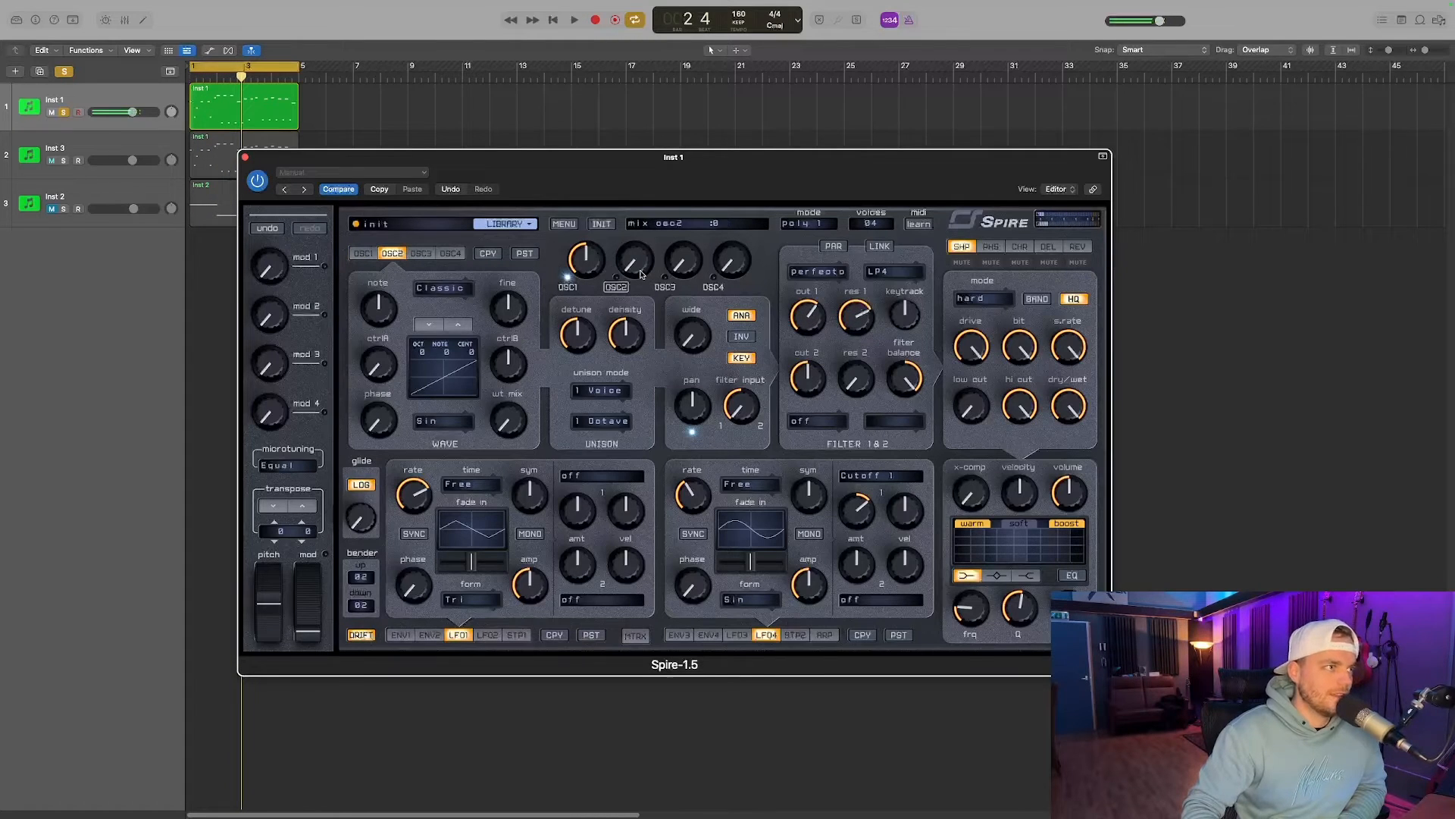
{"action": "left_click", "coordinate": [599, 389]}
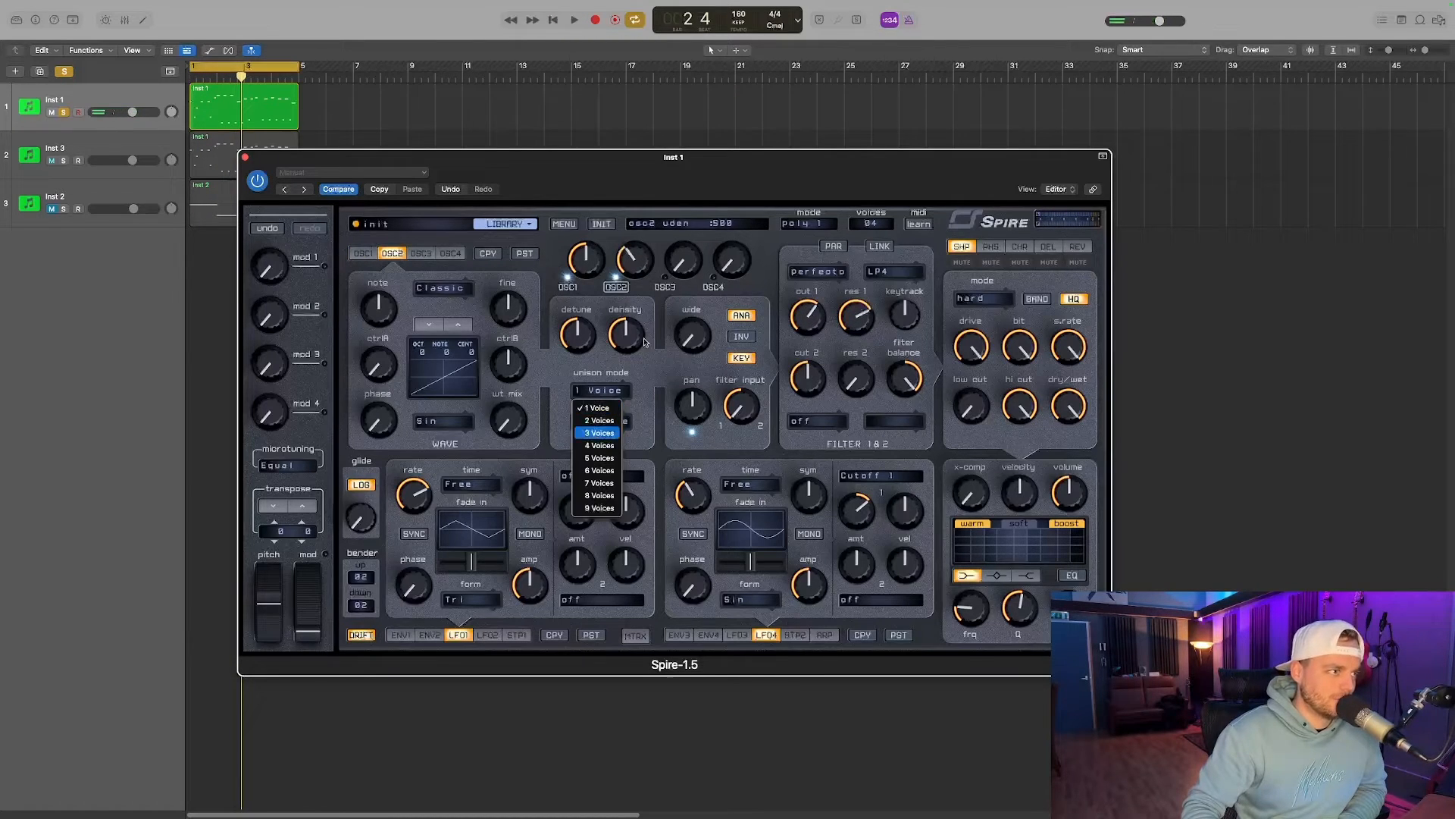
{"action": "left_click_drag", "start_coordinate": [640, 330], "coordinate": [635, 315]}
{"action": "key", "text": "space"}
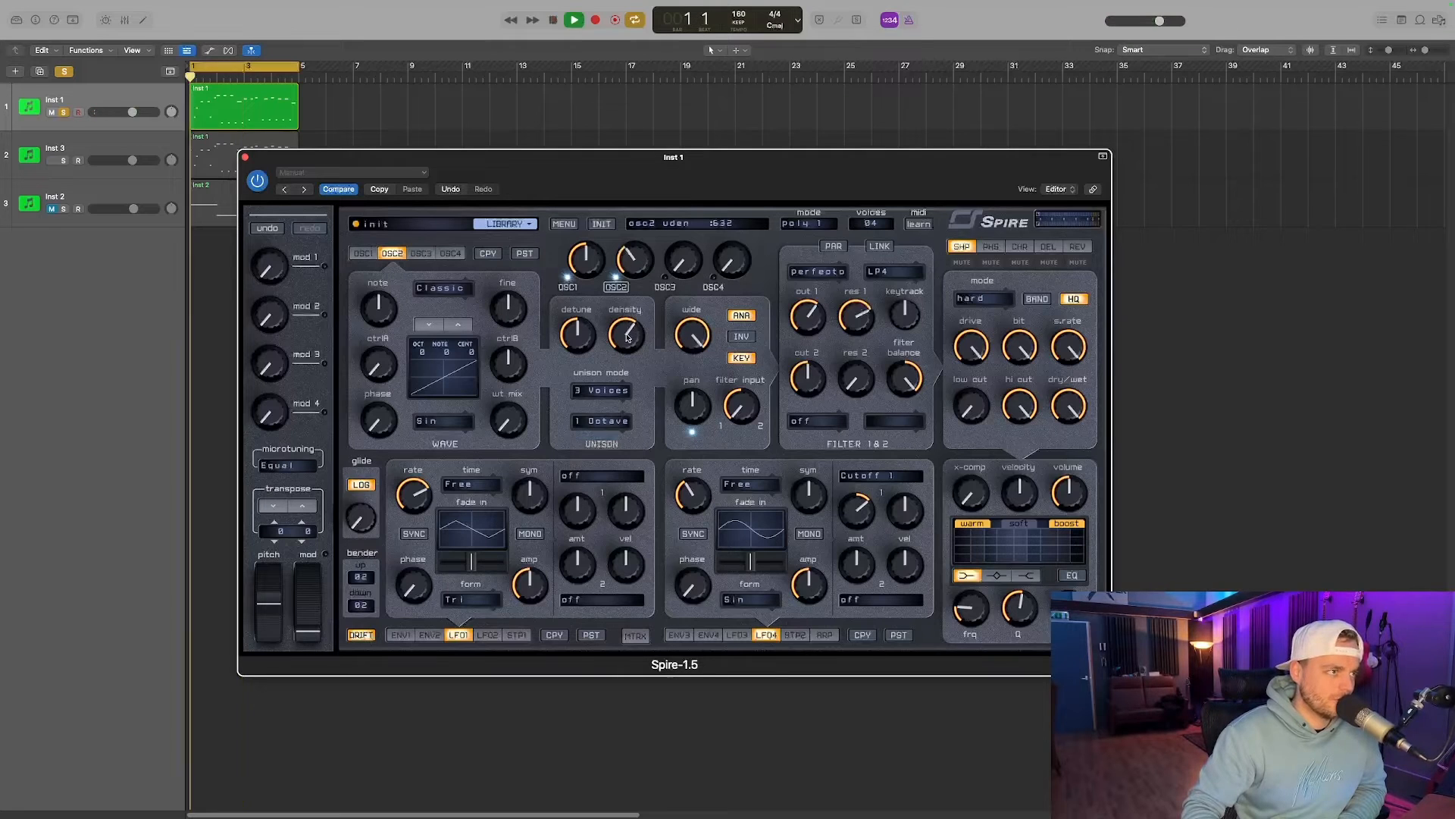
Raise oscillator 2's ctrlA to about 664 and audition the oscillator an octave higher during playback.
{"action": "left_click", "coordinate": [459, 324]}
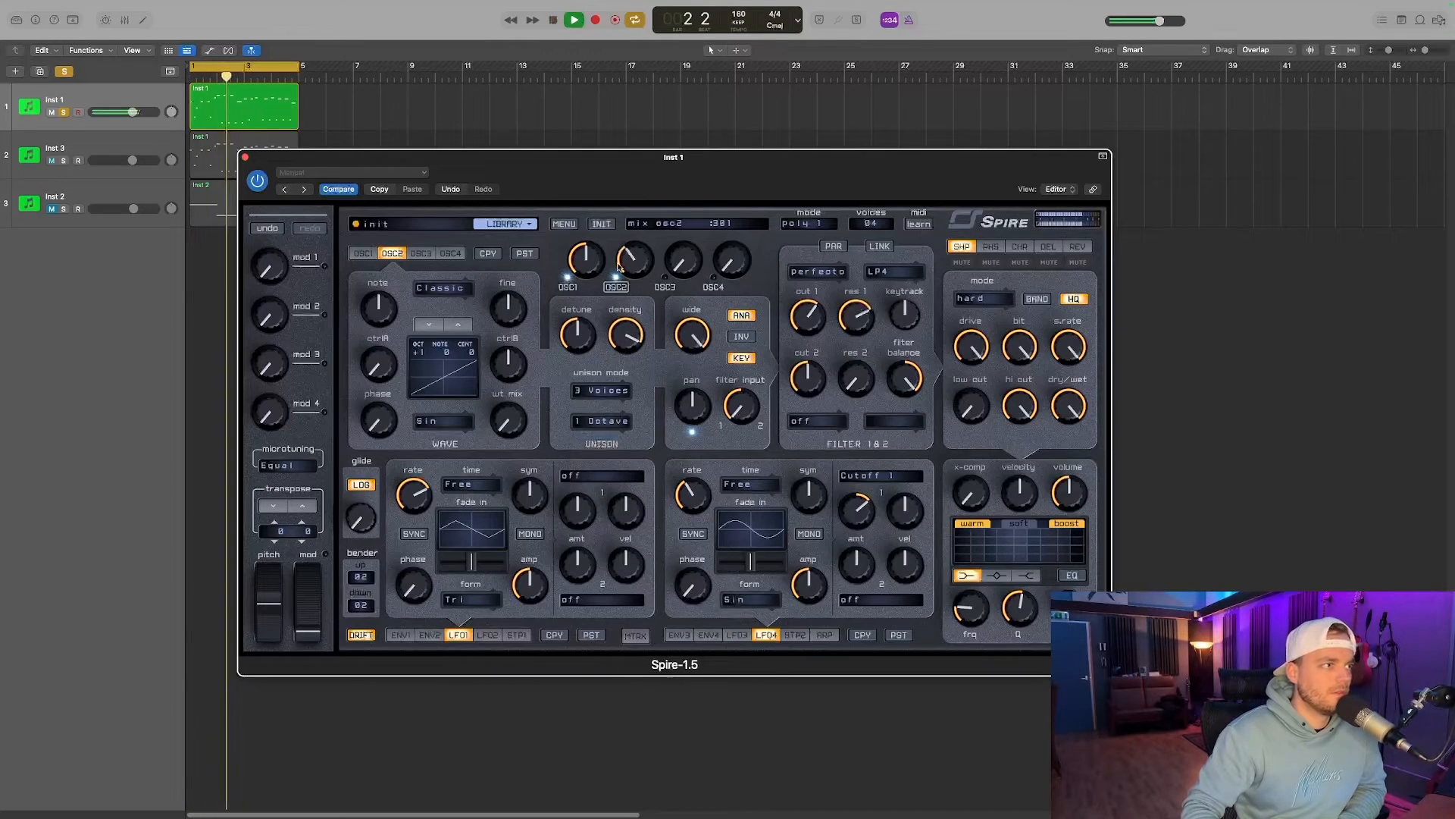
{"action": "left_click", "coordinate": [584, 394]}
{"action": "left_click_drag", "start_coordinate": [377, 356], "coordinate": [377, 306]}
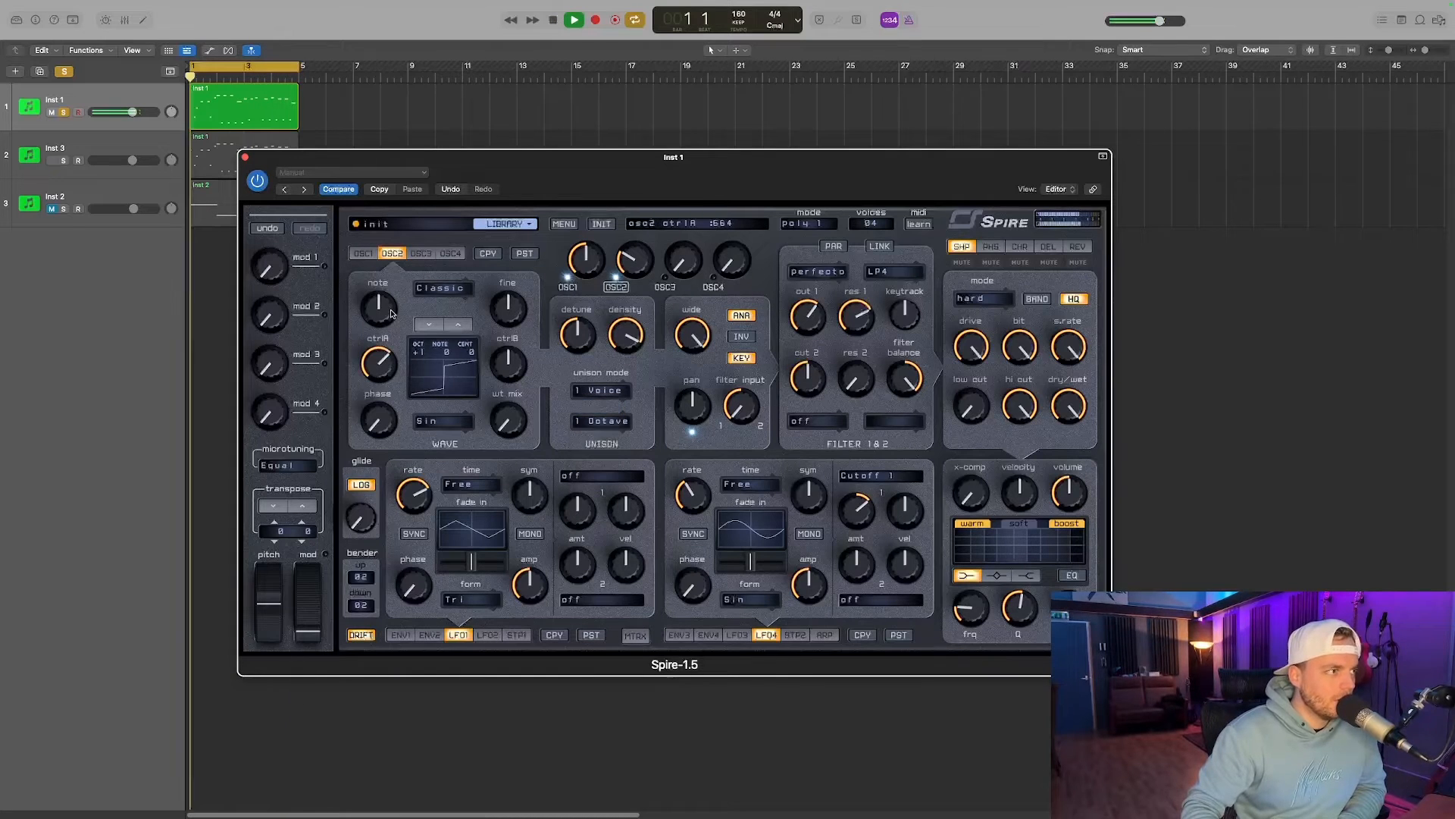
{"action": "left_click", "coordinate": [458, 324]}
{"action": "left_click", "coordinate": [428, 324]}
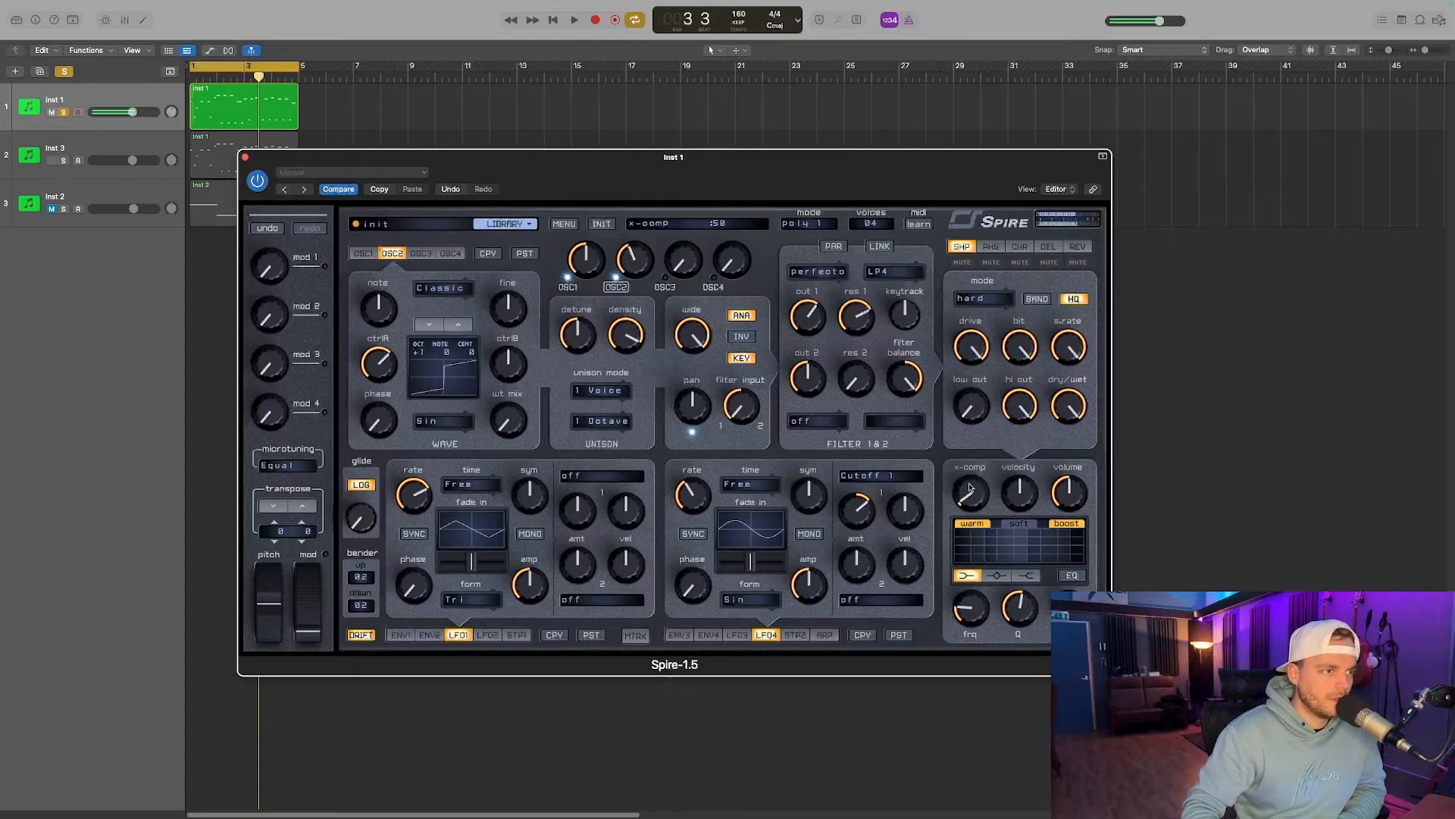
Add a little x-comp and turn on the EQ, shaping its high and low bands.
{"action": "key", "text": "space"}
{"action": "left_click_drag", "start_coordinate": [970, 488], "coordinate": [970, 482]}
{"action": "key", "text": "space"}
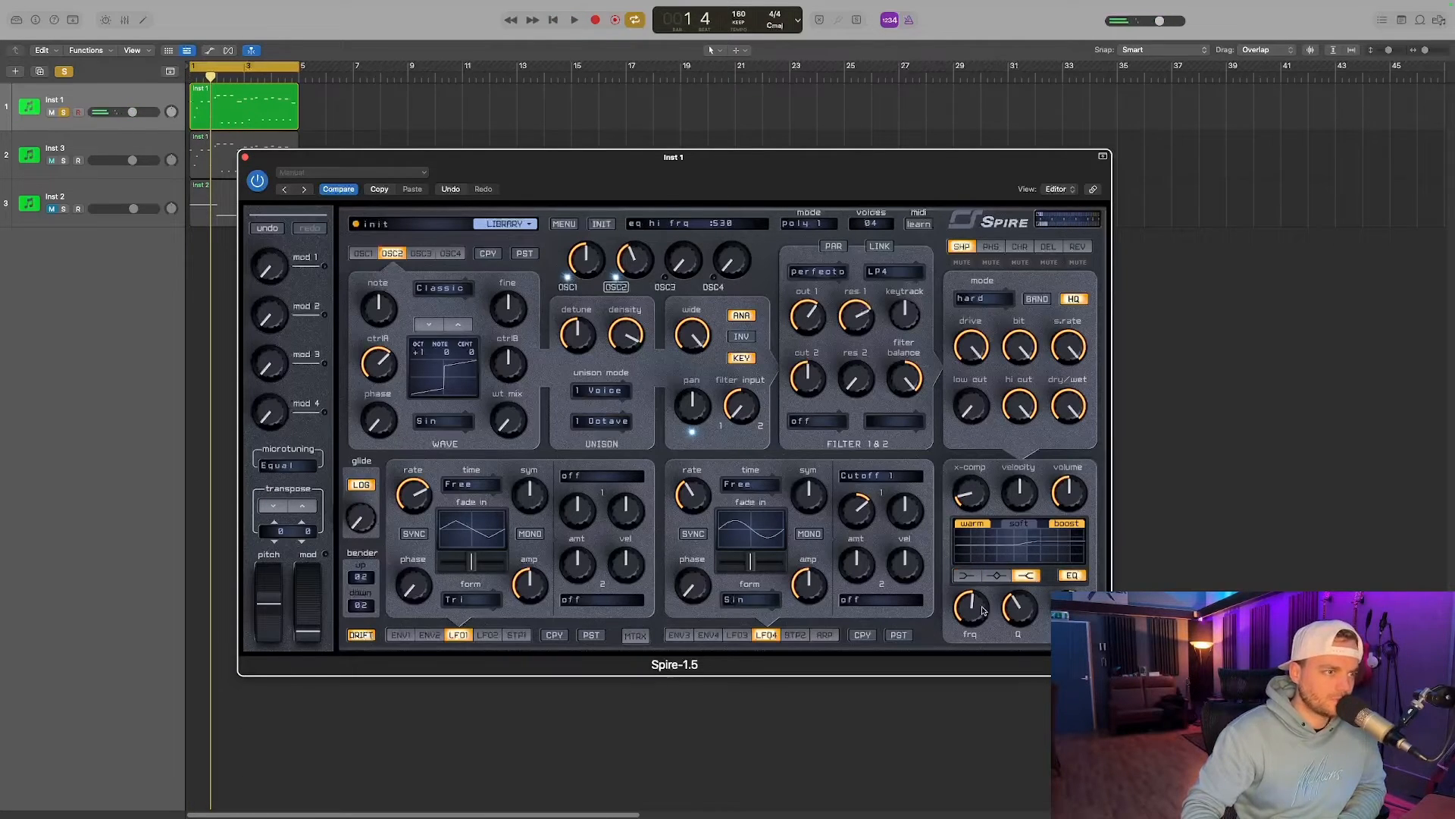
{"action": "key", "text": "space"}
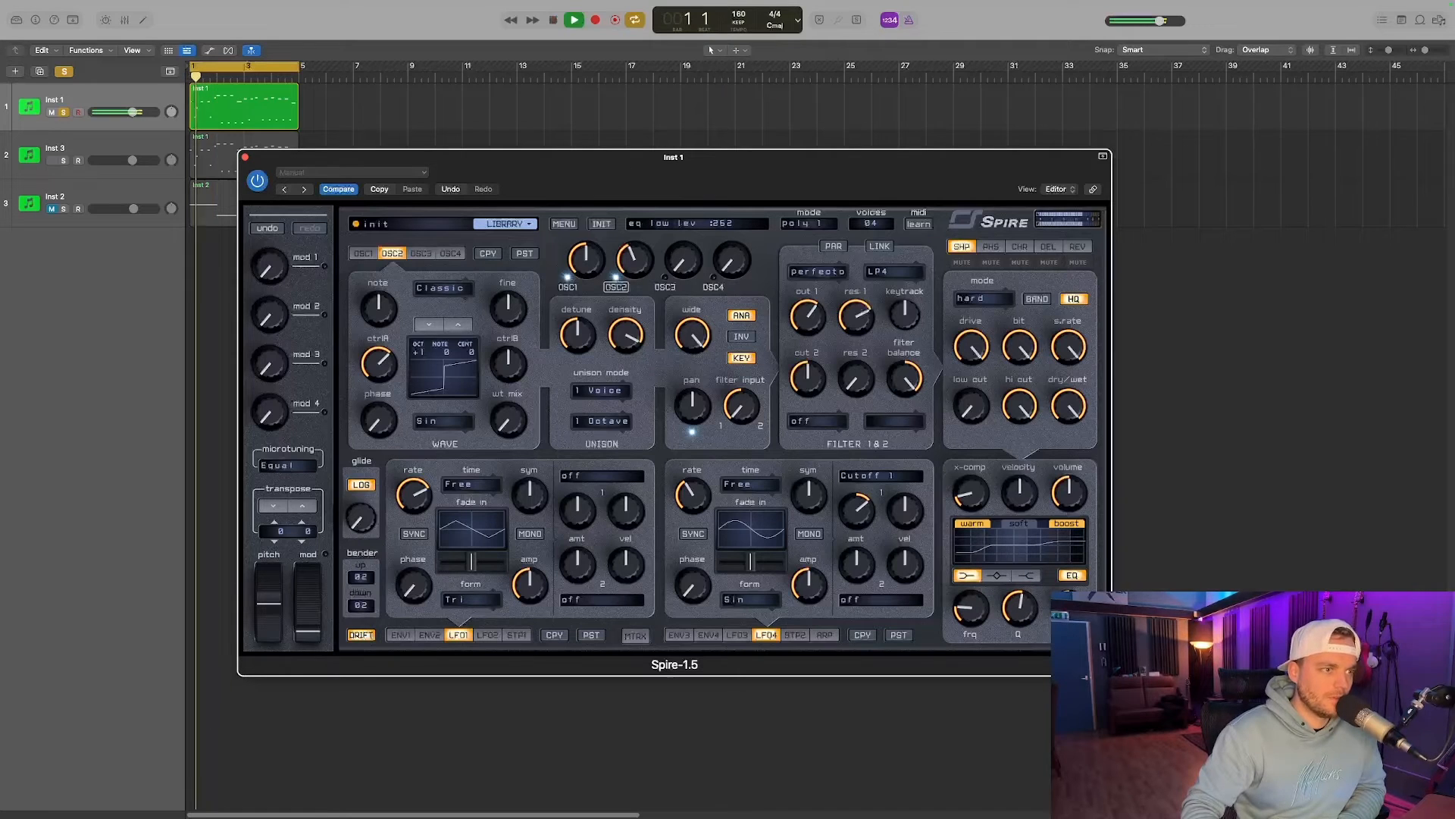
Lower filter 1's cutoff to about 546 and bring oscillator 1's octave down to 0.
{"action": "left_click_drag", "start_coordinate": [811, 315], "coordinate": [812, 327]}
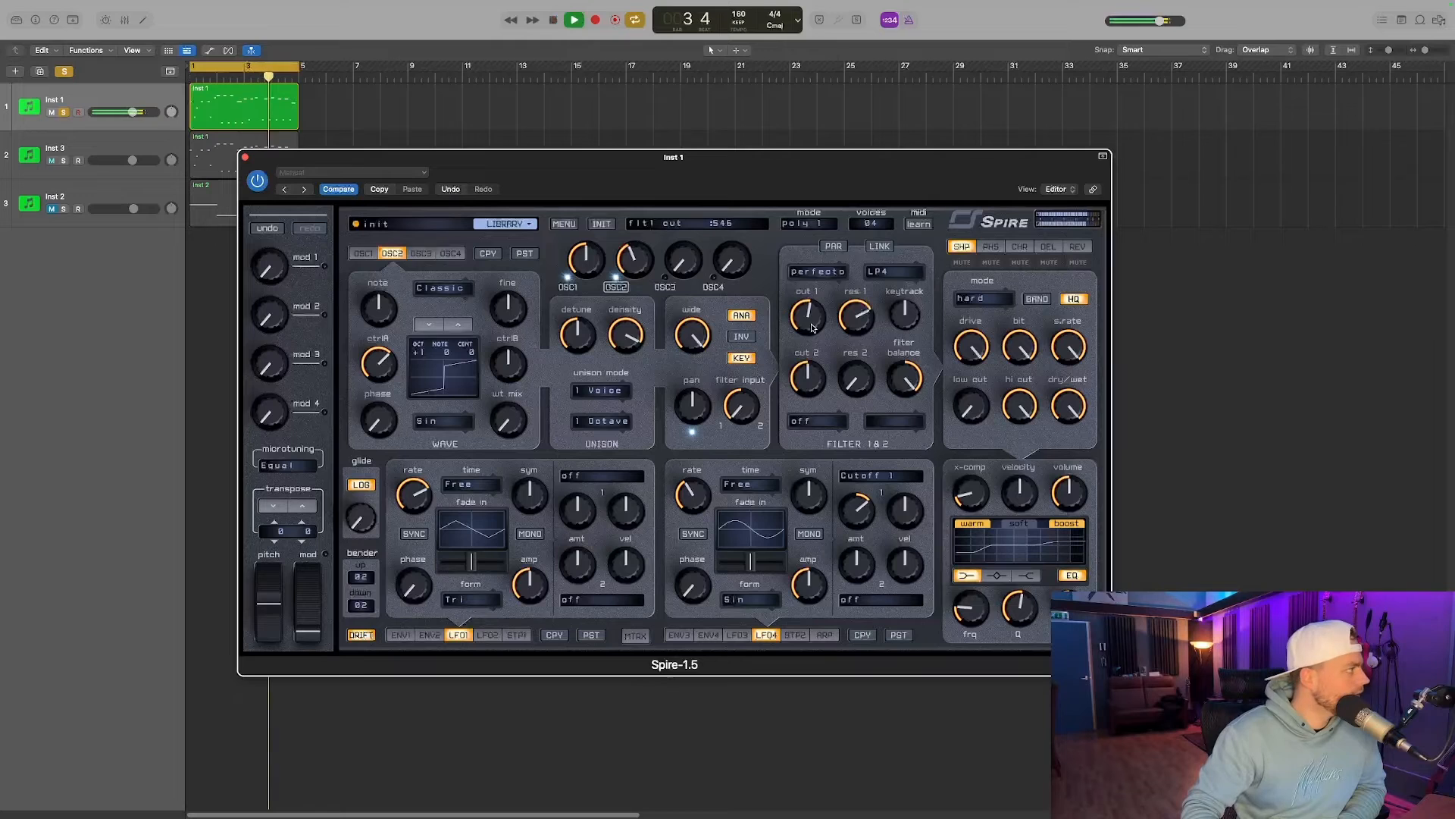
{"action": "left_click", "coordinate": [366, 256]}
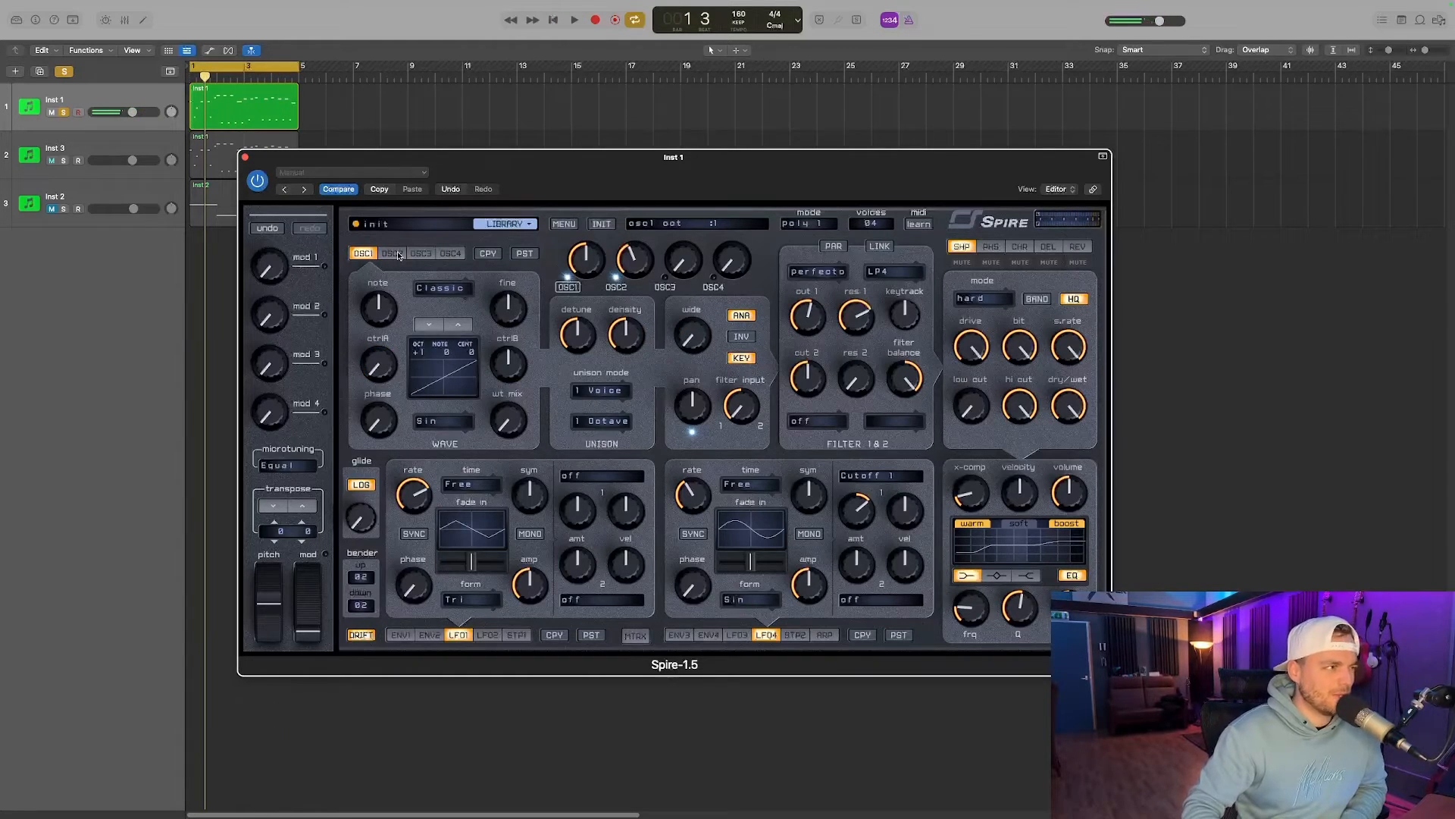
{"action": "key", "text": "space"}
{"action": "left_click", "coordinate": [429, 327]}
{"action": "left_click", "coordinate": [429, 326]}
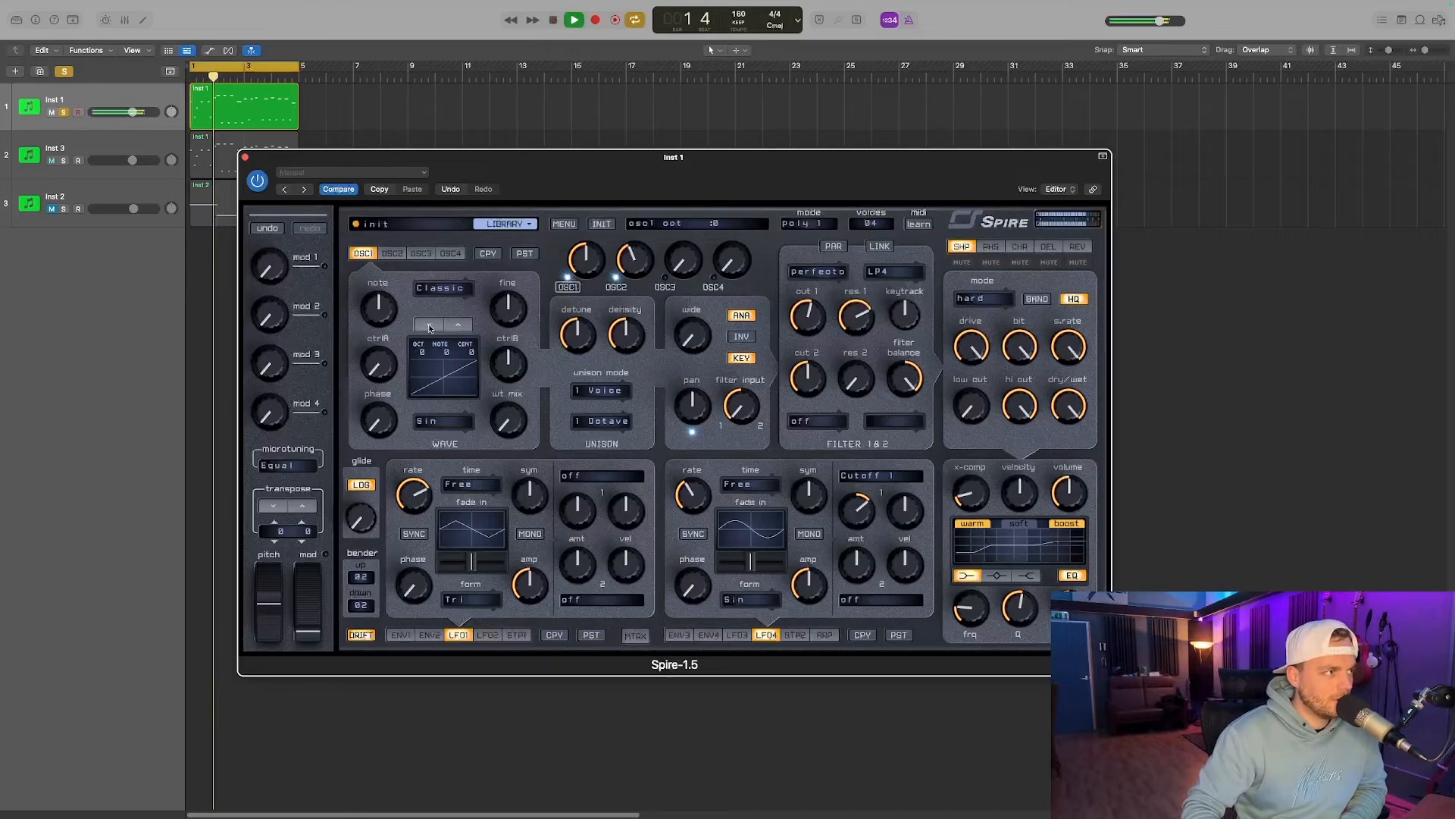
{"action": "left_click", "coordinate": [429, 327]}
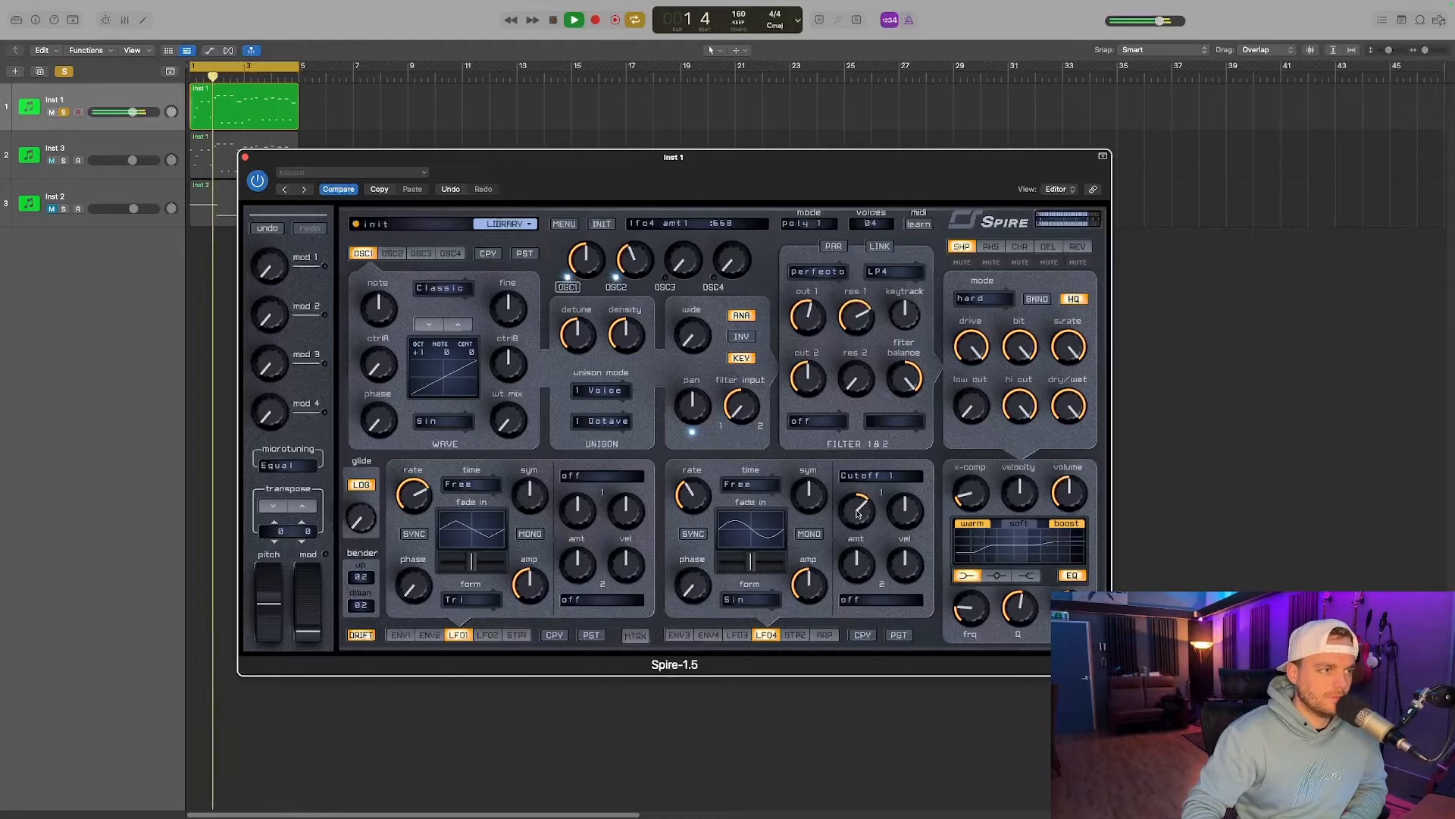
Readjust LFO 4's amount on Cutoff 1 during playback and change LFO 3's form to S&H.
{"action": "left_click_drag", "start_coordinate": [858, 513], "coordinate": [858, 519]}
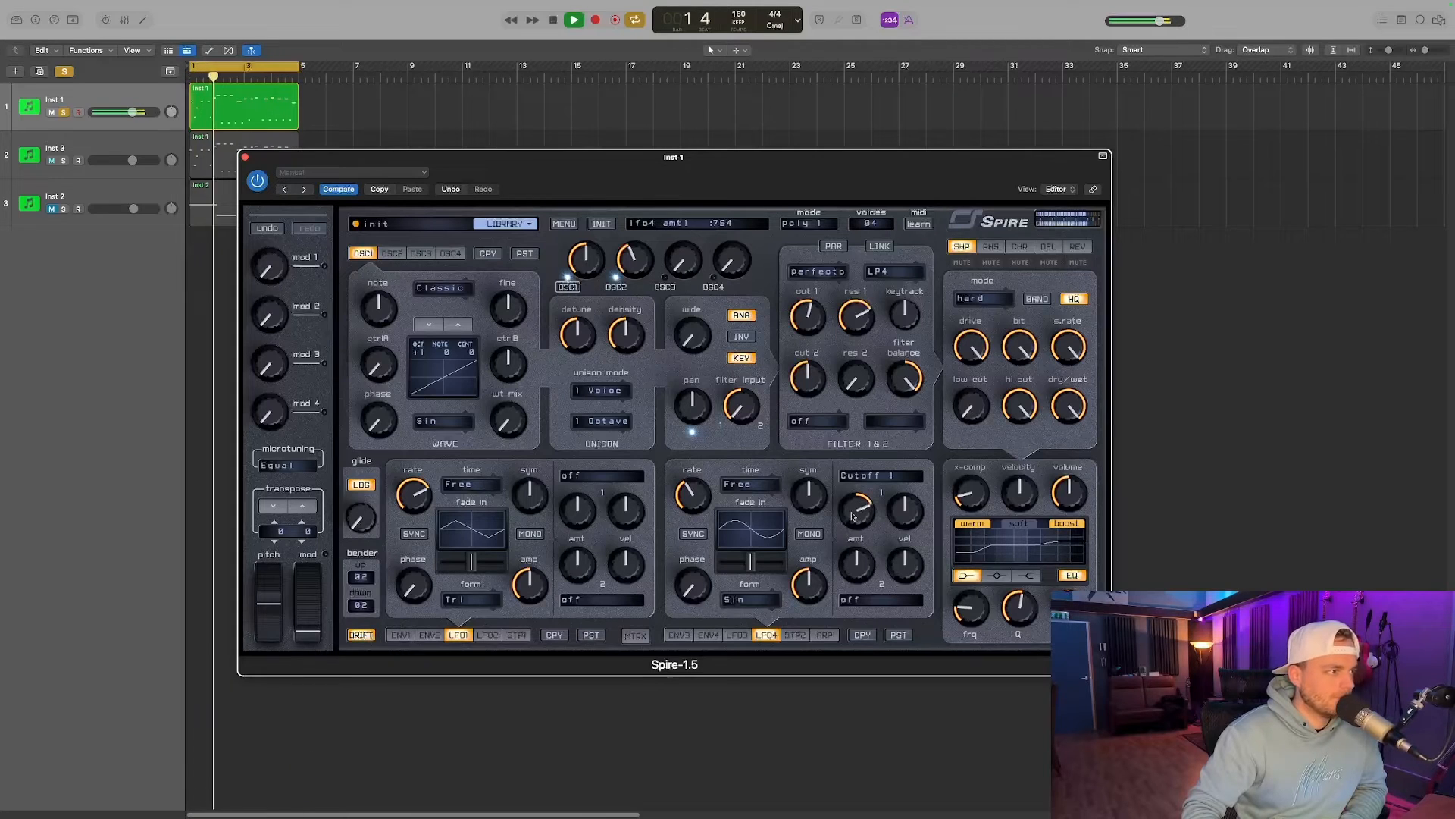
{"action": "left_click_drag", "start_coordinate": [855, 529], "coordinate": [856, 525]}
{"action": "left_click", "coordinate": [678, 636]}
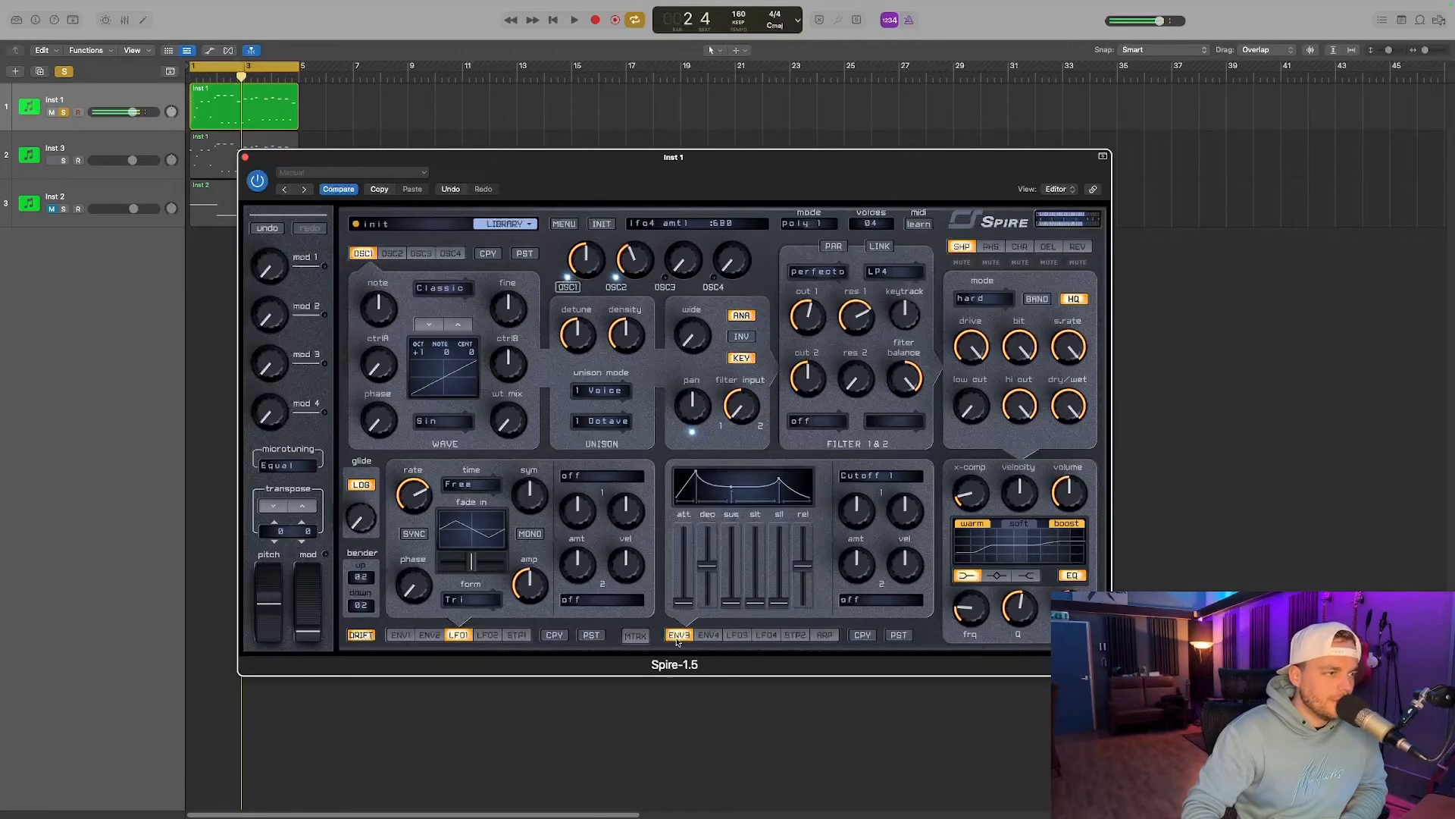
{"action": "left_click", "coordinate": [709, 635]}
{"action": "left_click", "coordinate": [737, 635]}
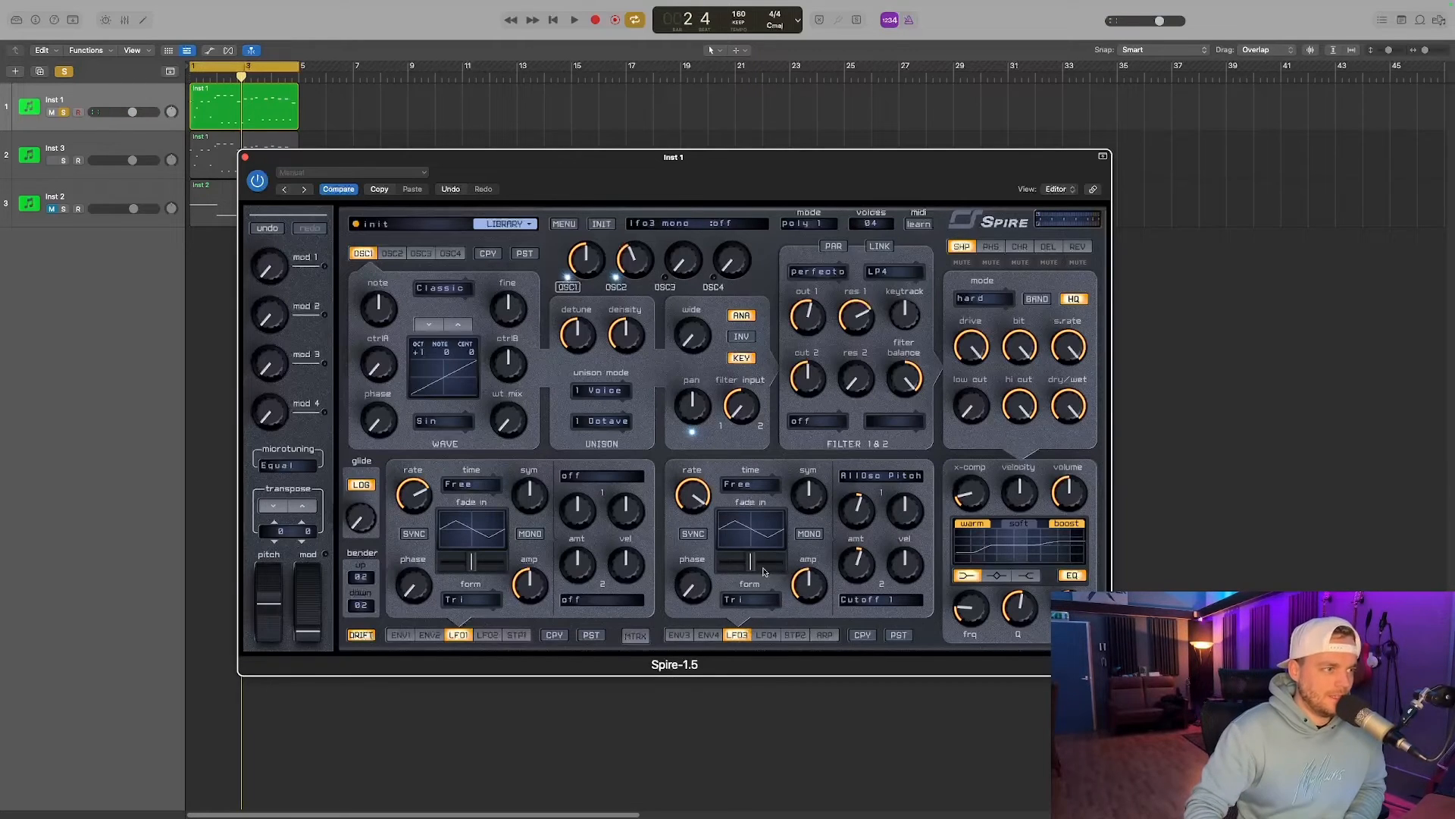
{"action": "left_click", "coordinate": [747, 603]}
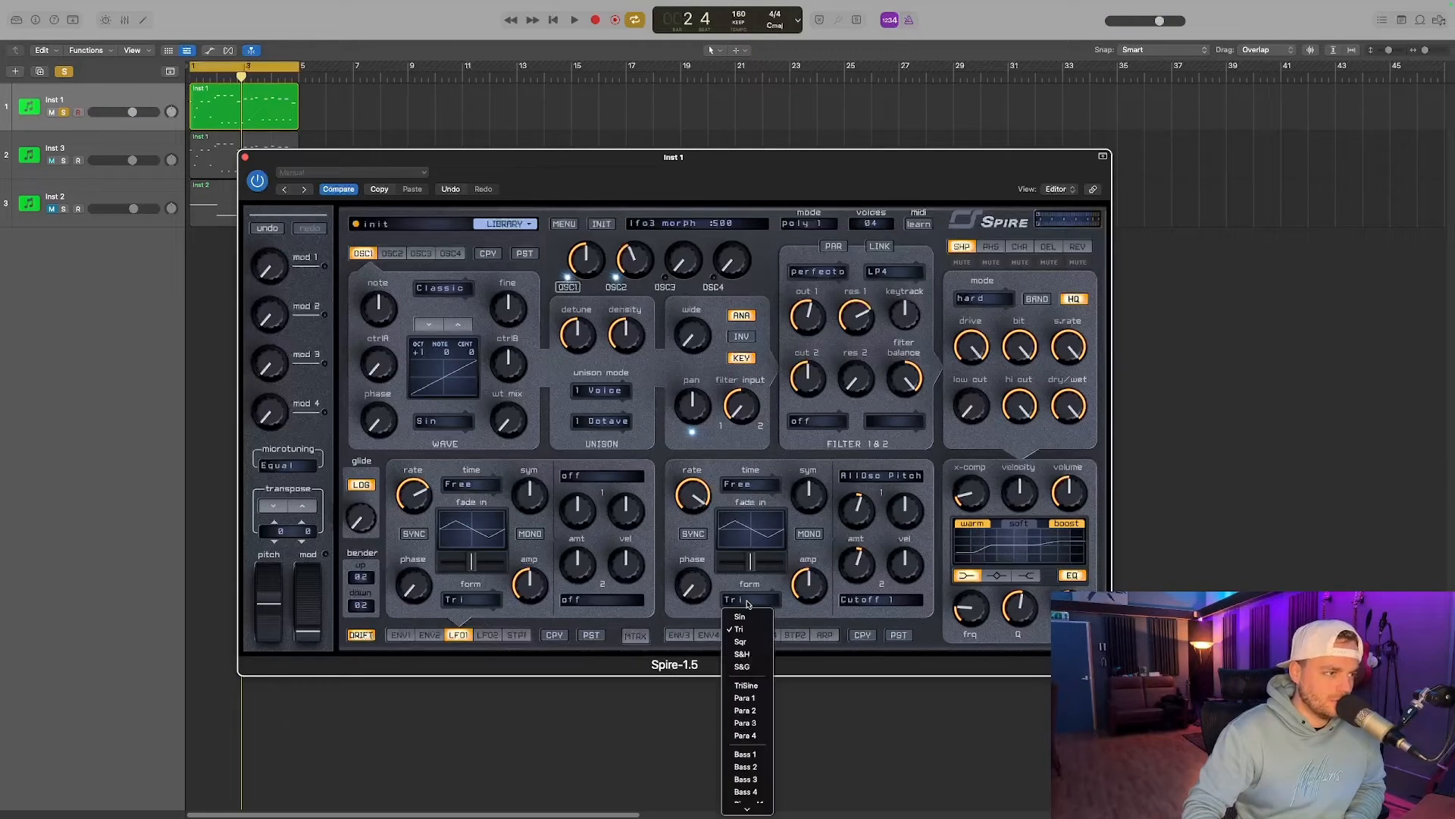
{"action": "left_click", "coordinate": [749, 654]}
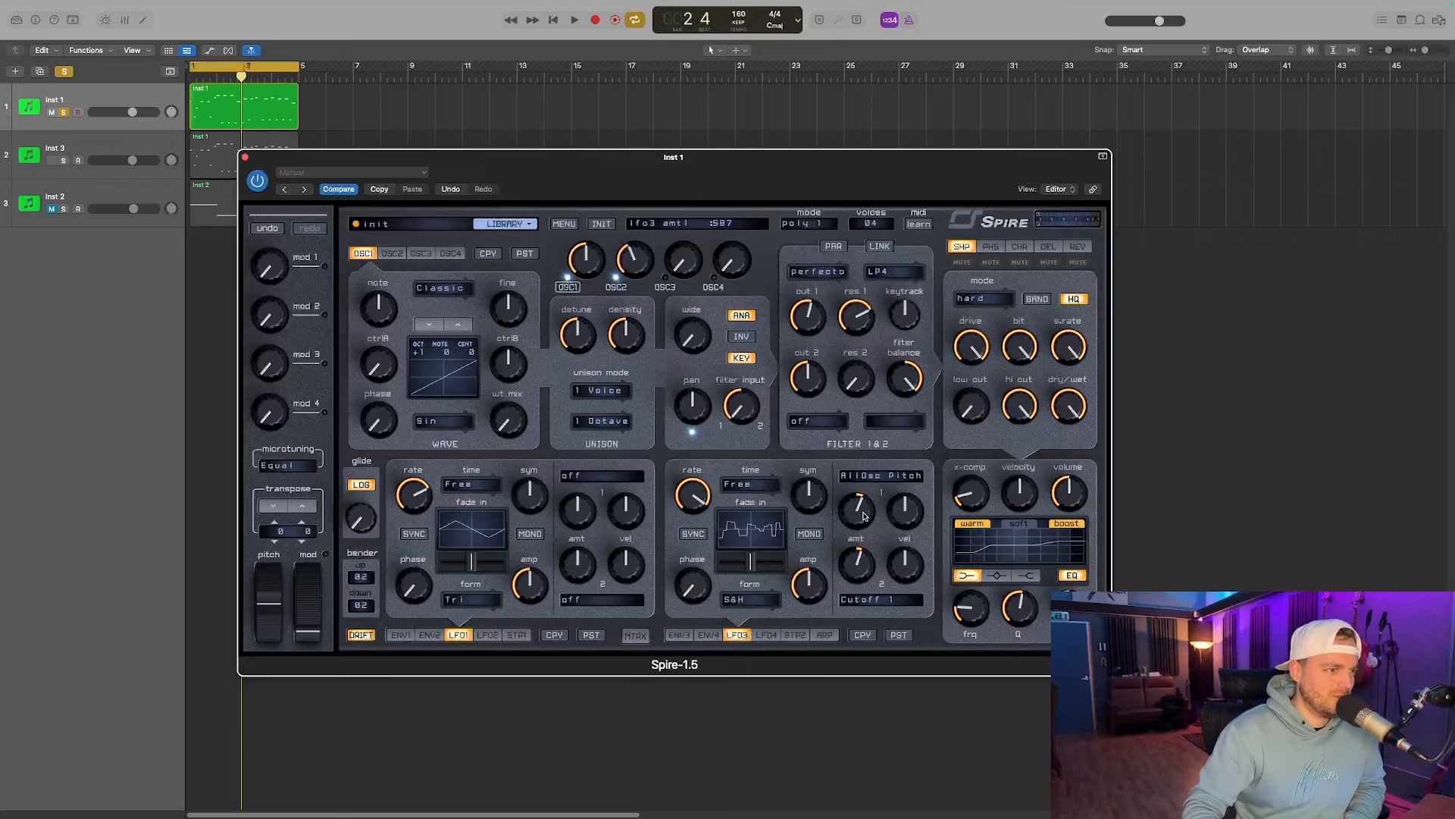
Set LFO 3's Cutoff 1 amount to about 546 and try the S&G form during playback.
{"action": "key", "text": "space"}
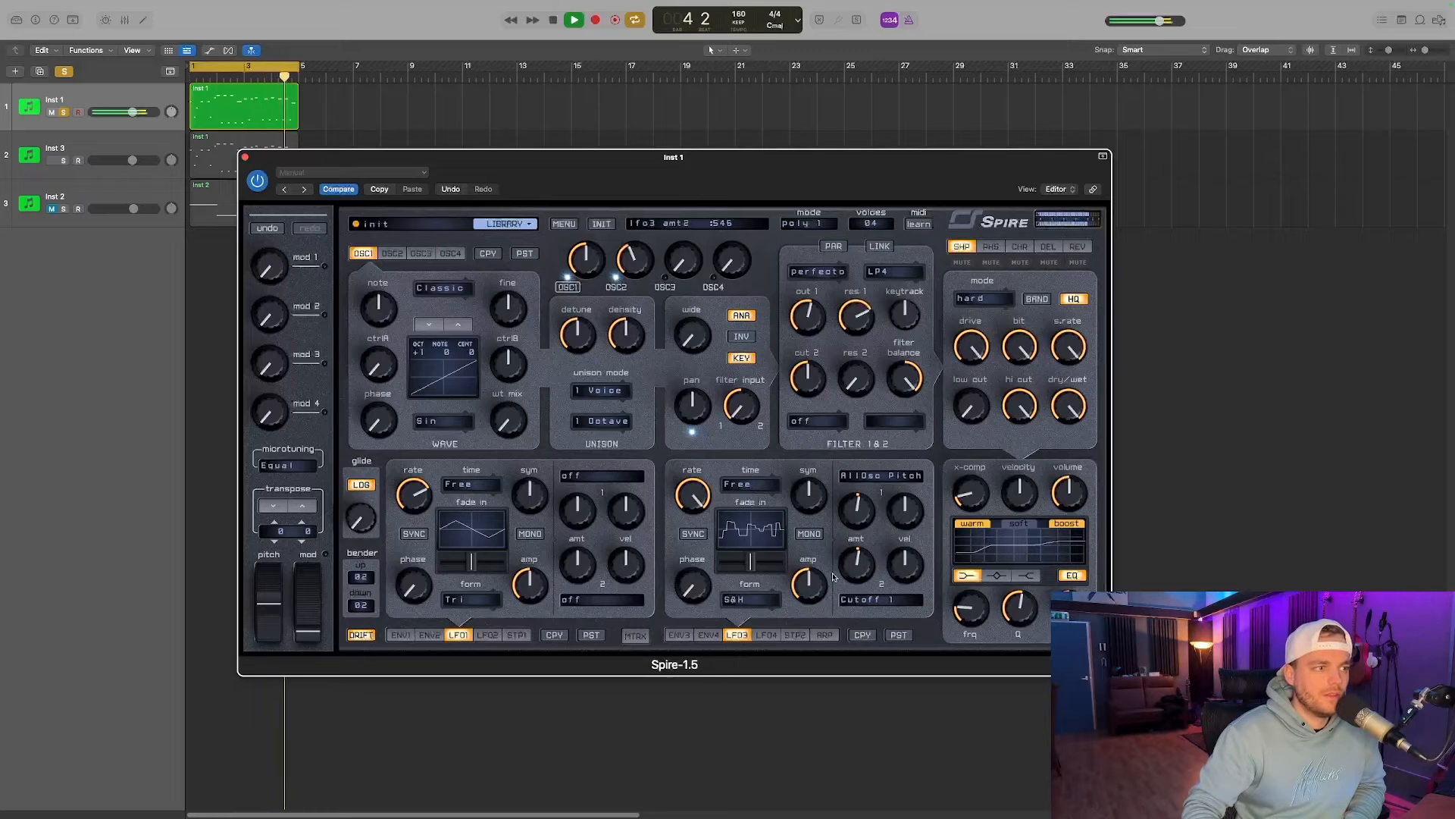
{"action": "left_click", "coordinate": [746, 600]}
{"action": "left_click", "coordinate": [789, 578]}
{"action": "key", "text": "space"}
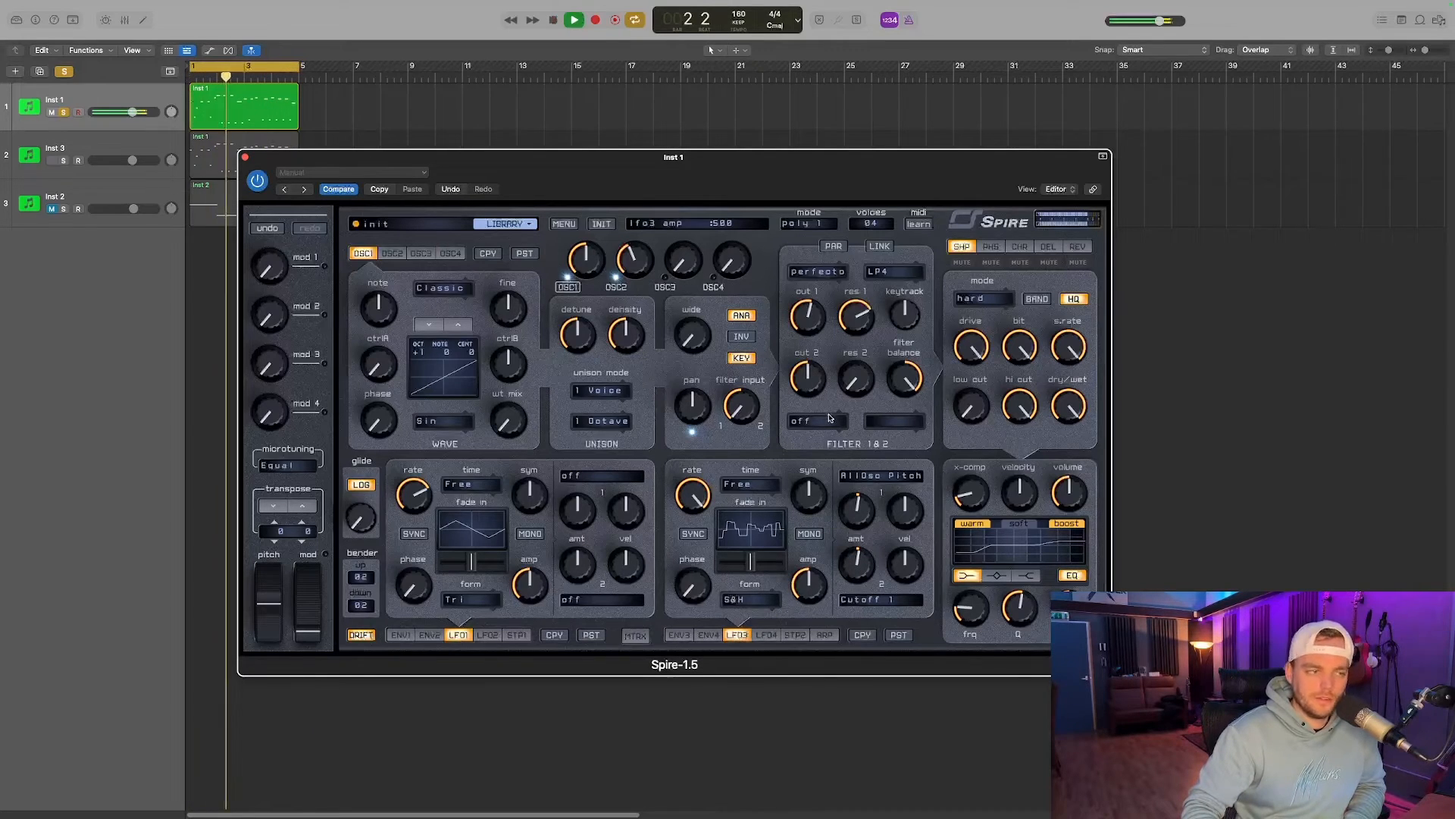
{"action": "key", "text": "space"}
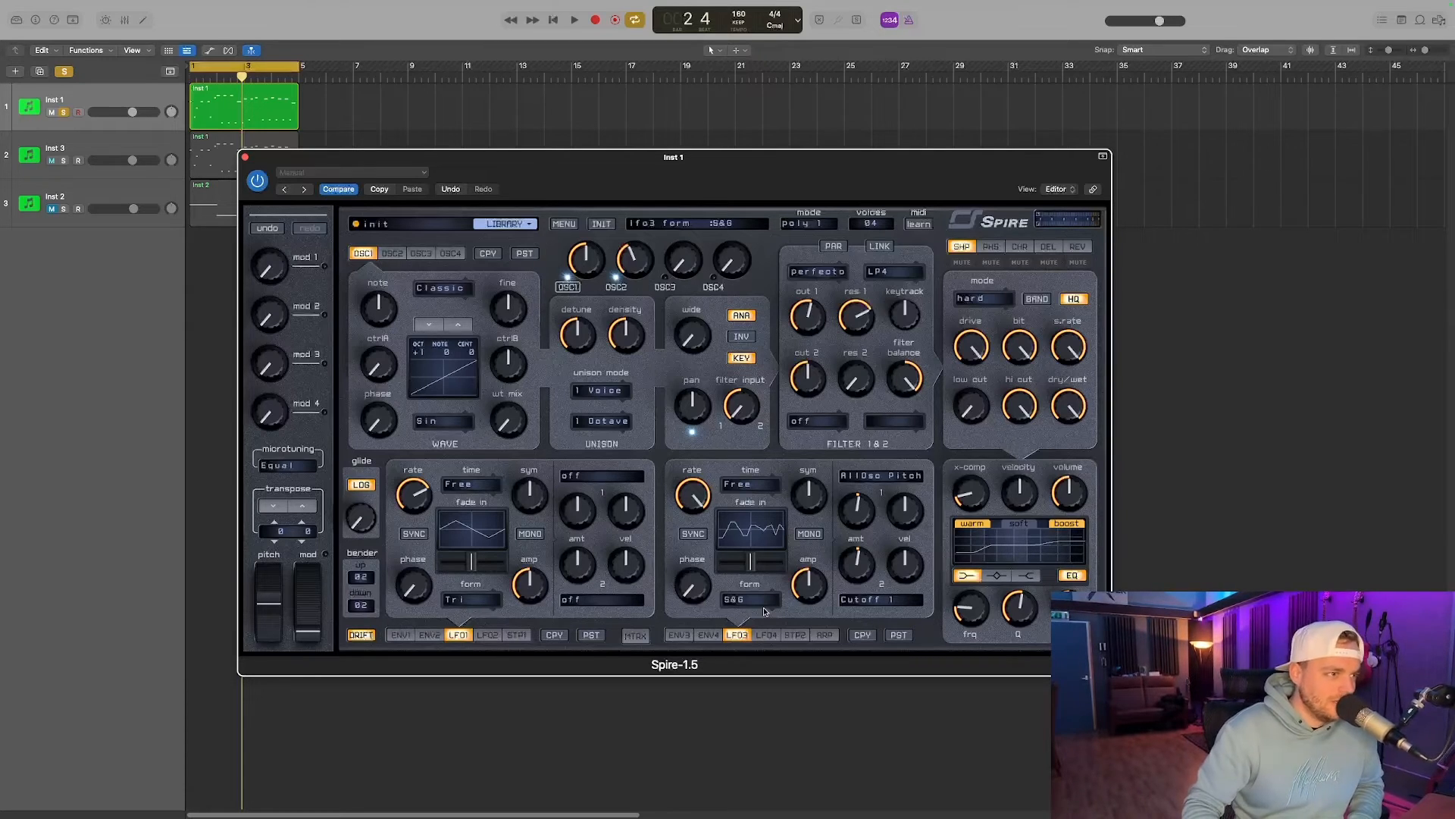
{"action": "key", "text": "space"}
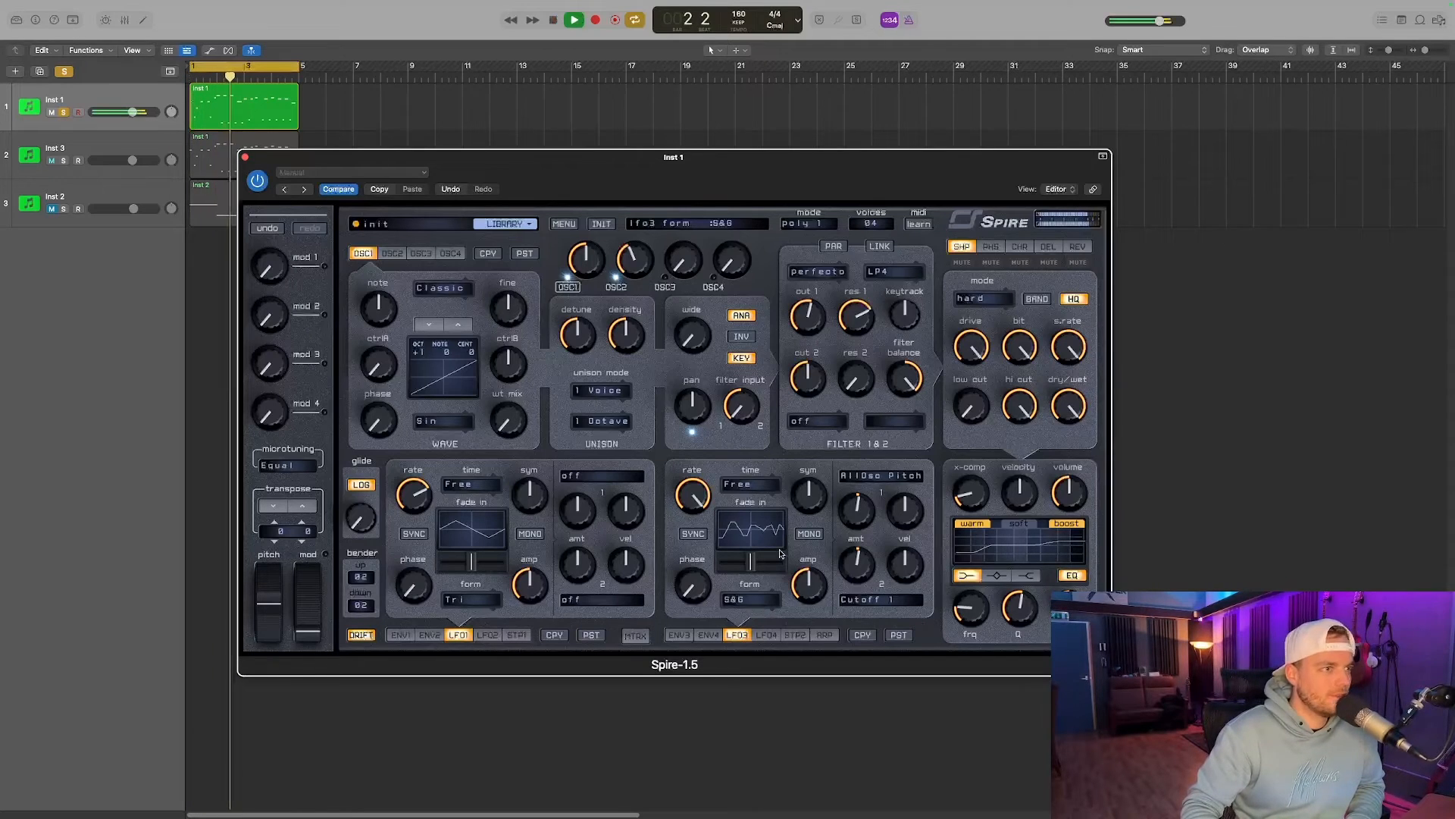
Switch LFO 3's form to Sin and slow its rate slightly during playback.
{"action": "left_click", "coordinate": [742, 599]}
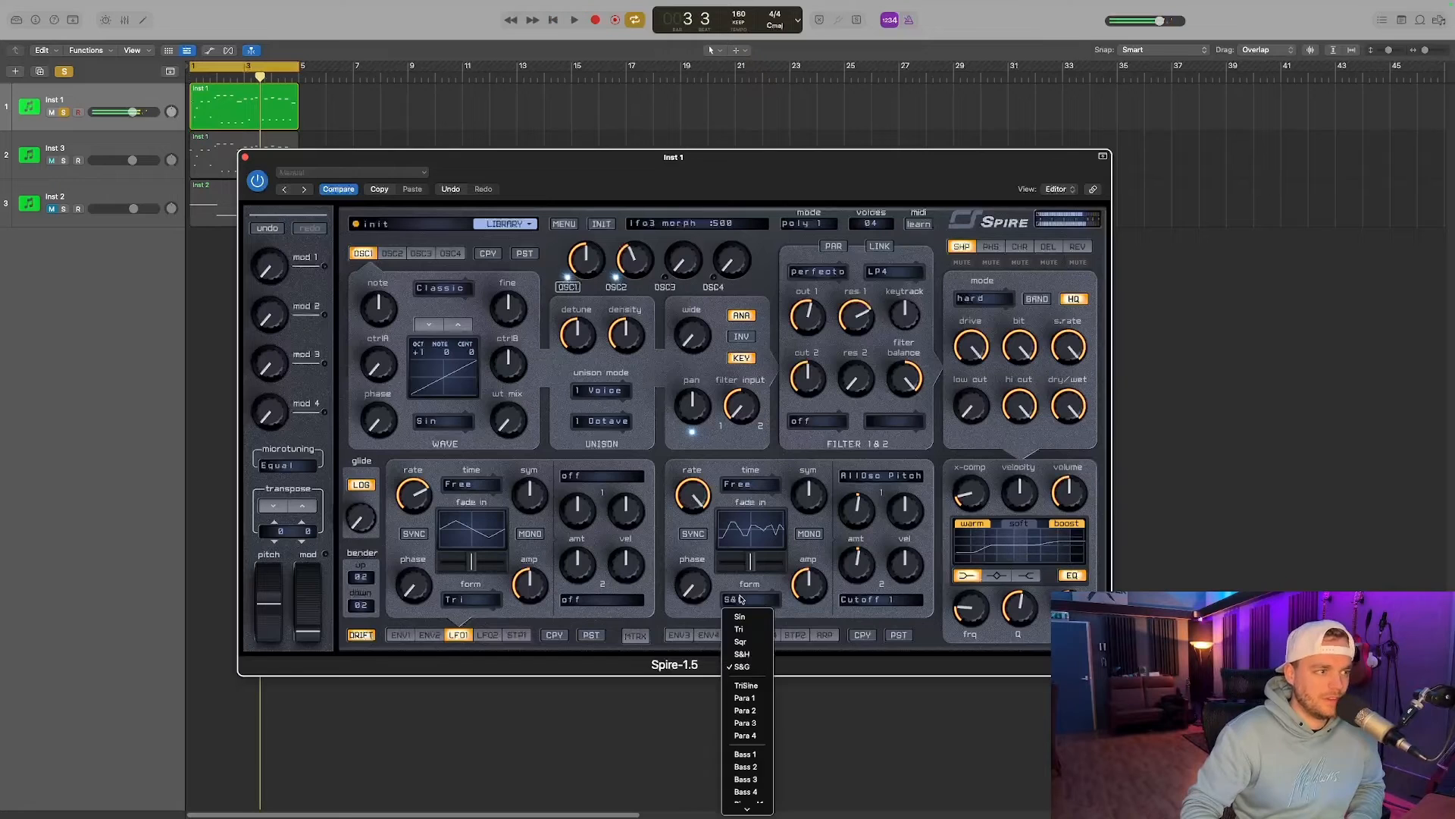
{"action": "left_click", "coordinate": [467, 191]}
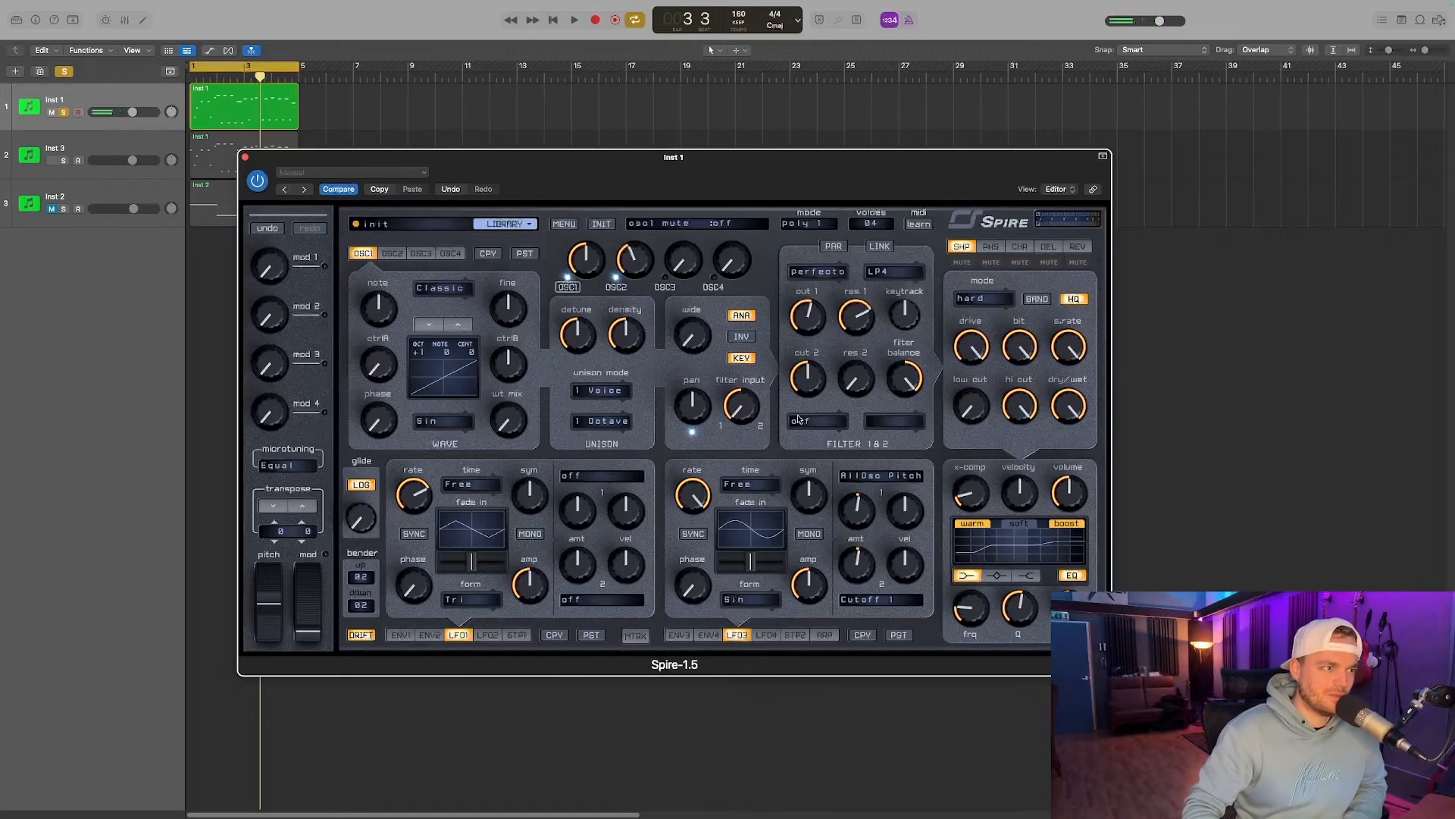
{"action": "key", "text": "space"}
{"action": "left_click_drag", "start_coordinate": [699, 486], "coordinate": [701, 494]}
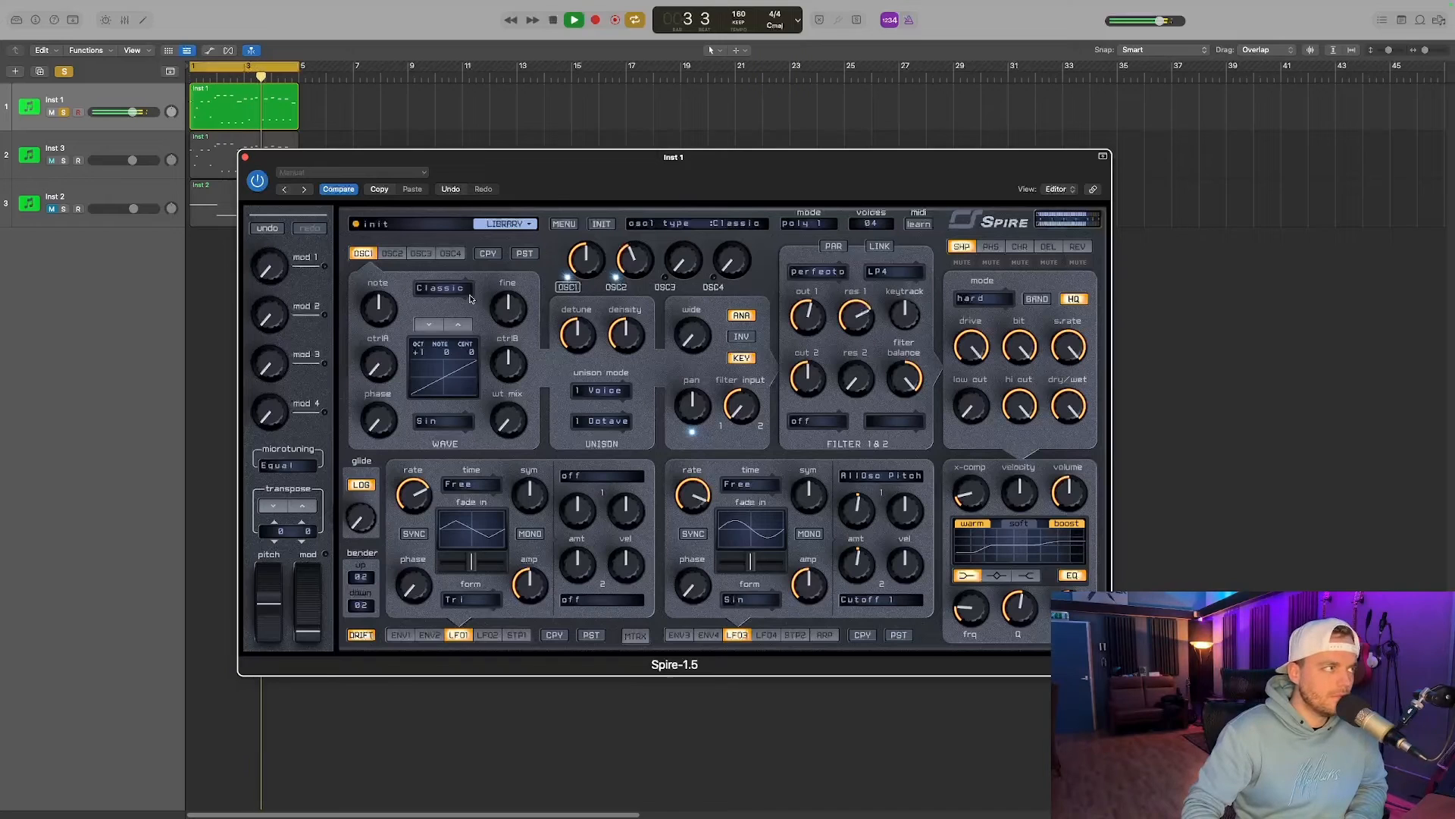
Solo Inst 3 and Inst 2 alongside Inst 1, play them together, and lower the Inst 3 and Inst 2 volumes slightly.
{"action": "left_click", "coordinate": [66, 162]}
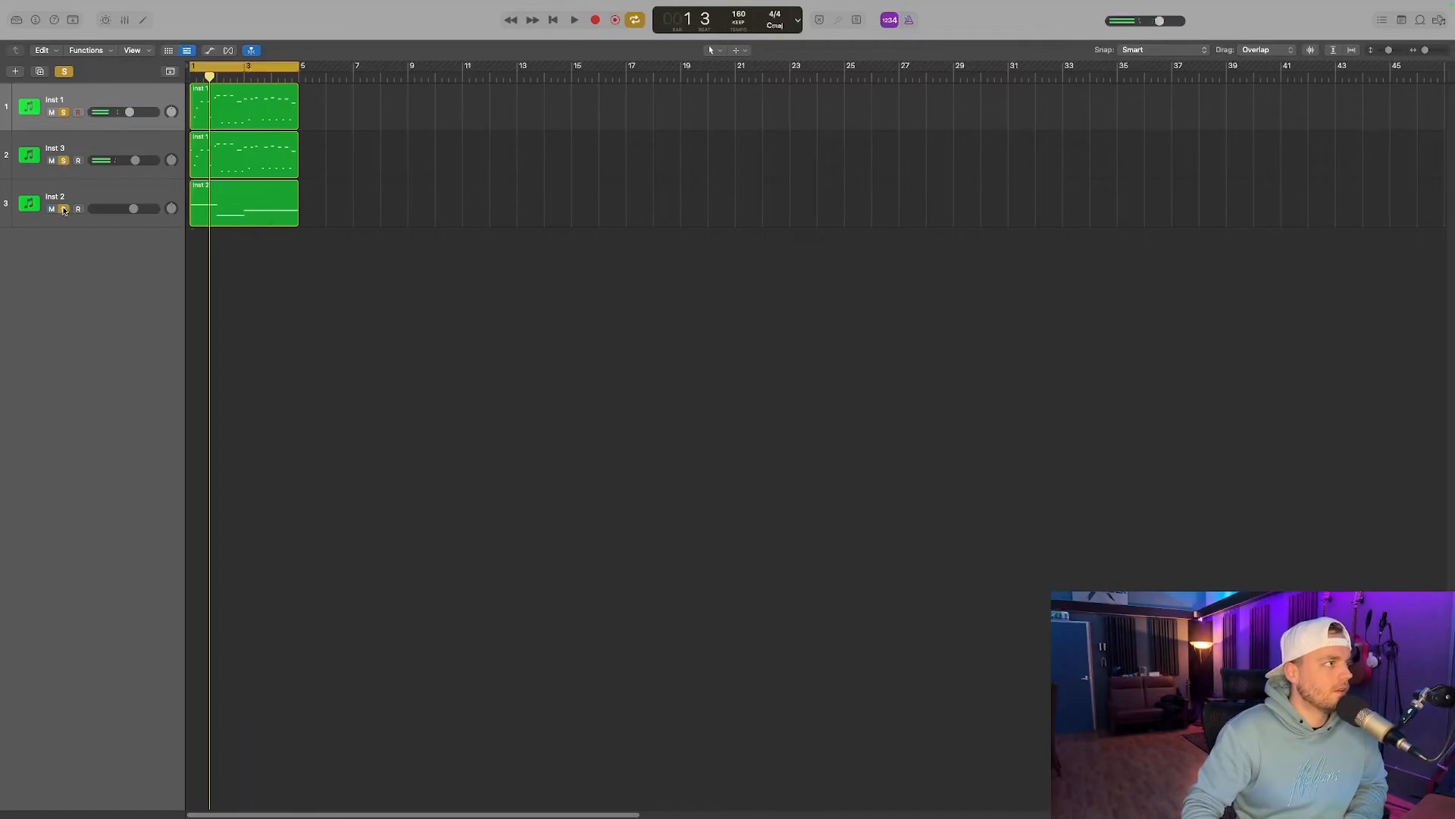
{"action": "key", "text": "space"}
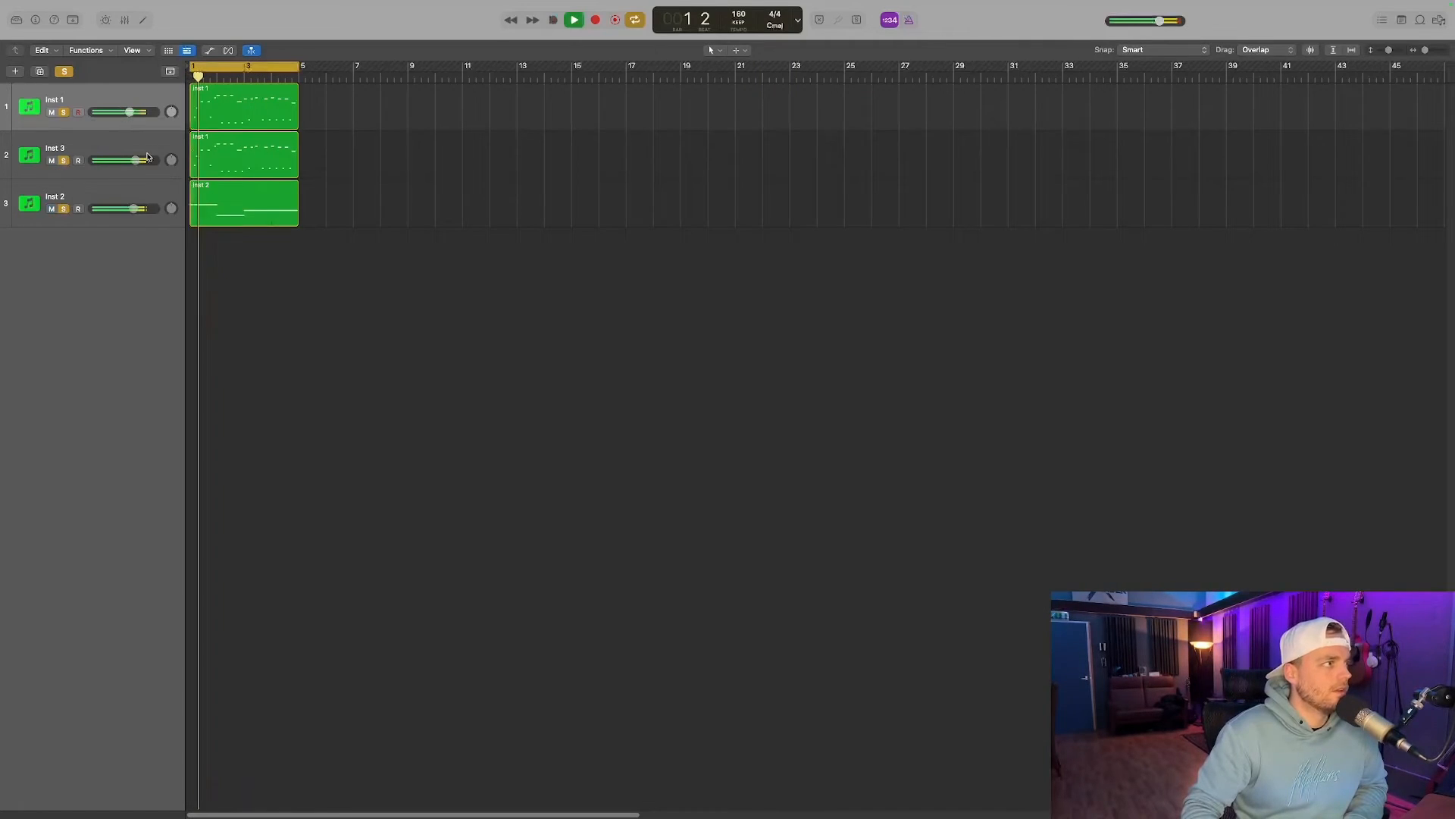
{"action": "left_click_drag", "start_coordinate": [137, 160], "coordinate": [115, 210]}
Duplicate the Inst 3 track without its region and show the new track's channel strip in the inspector.
{"action": "left_click", "coordinate": [101, 147]}
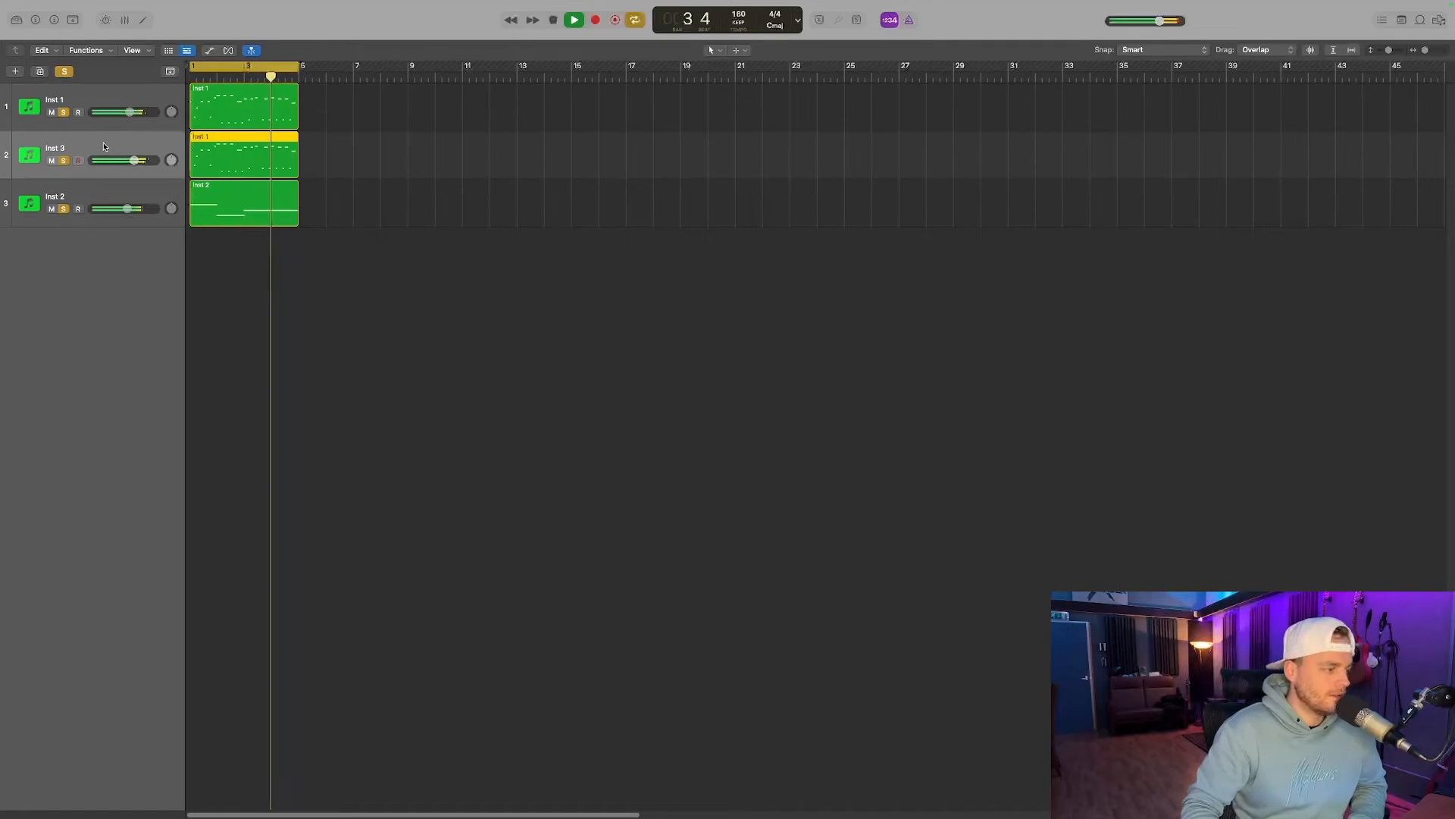
{"action": "key", "text": "super+d"}
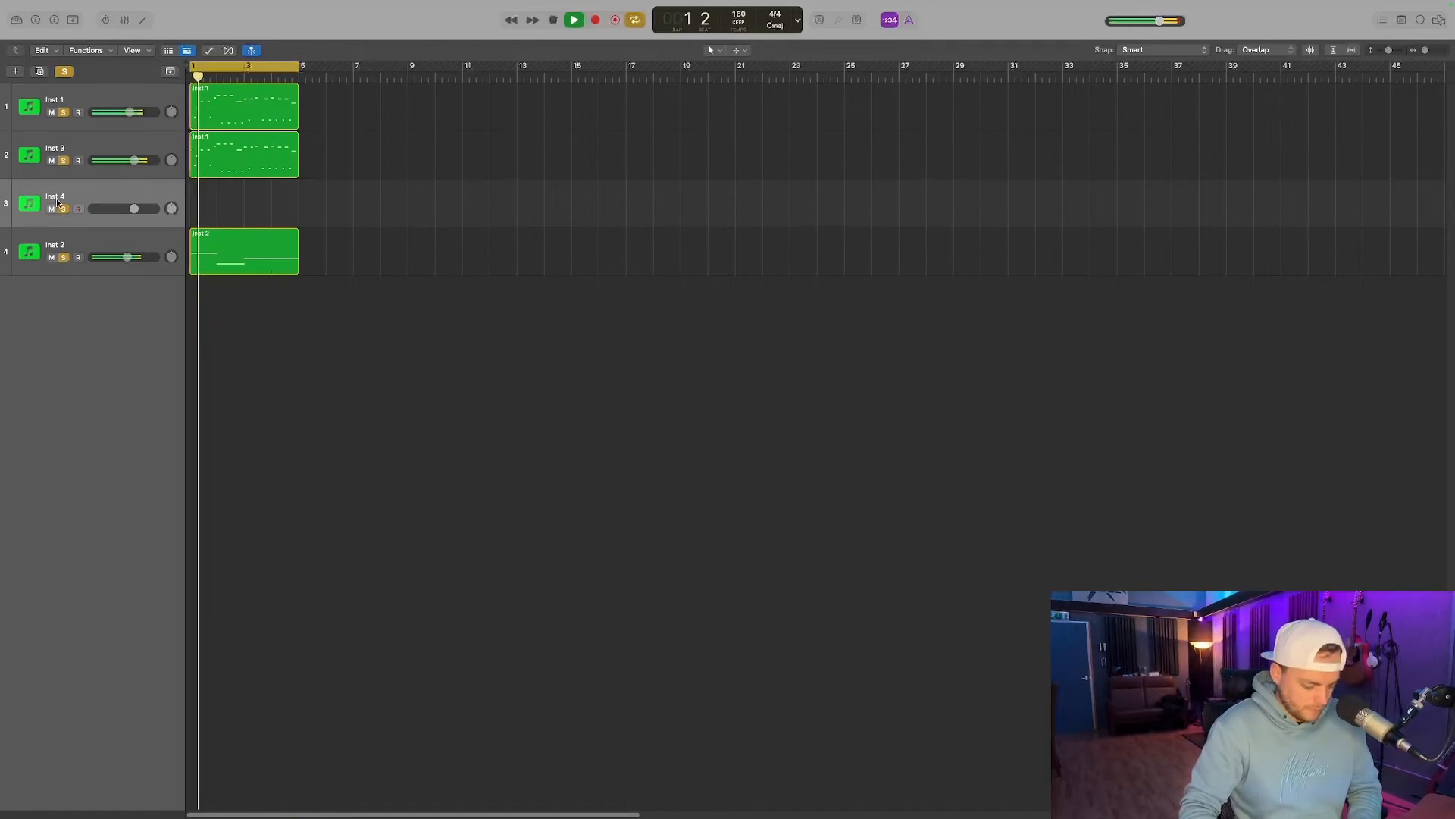
{"action": "key", "text": "i"}
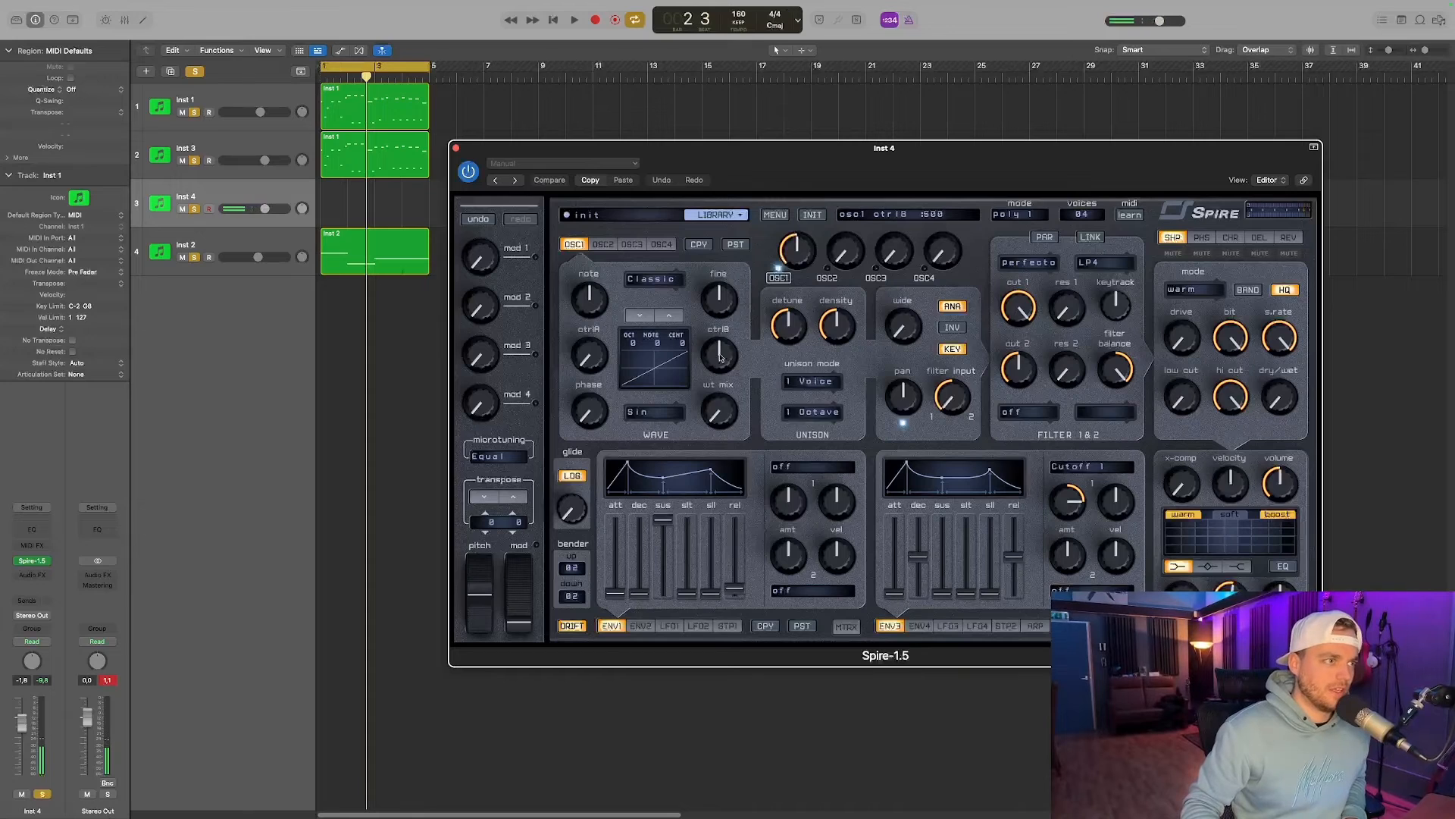
Set Inst 4's oscillator 1 to 7 voices with more density and width, and record a four-bar chord part.
{"action": "left_click", "coordinate": [803, 383]}
{"action": "left_click", "coordinate": [812, 473]}
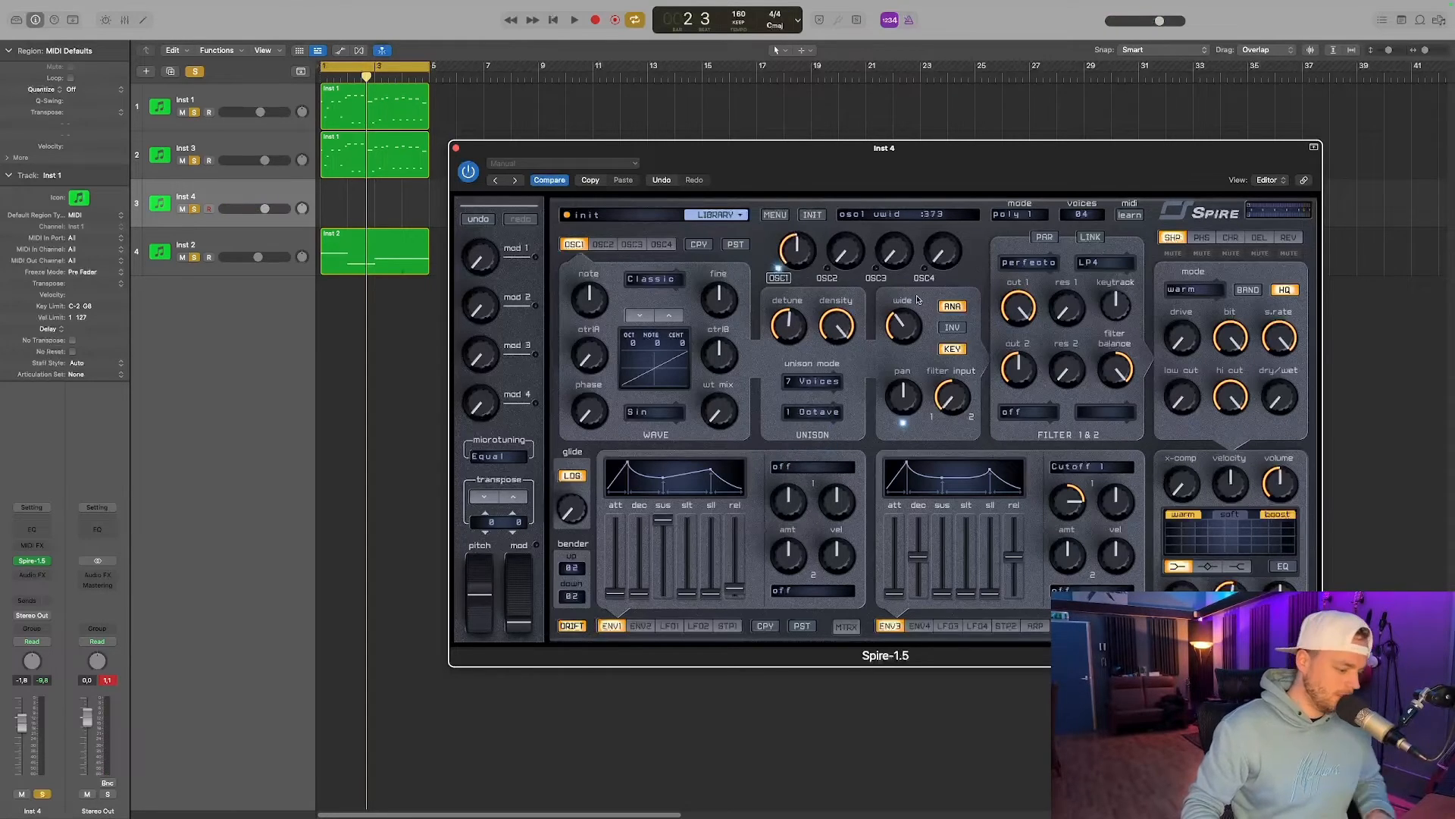
{"action": "key", "text": "r"}
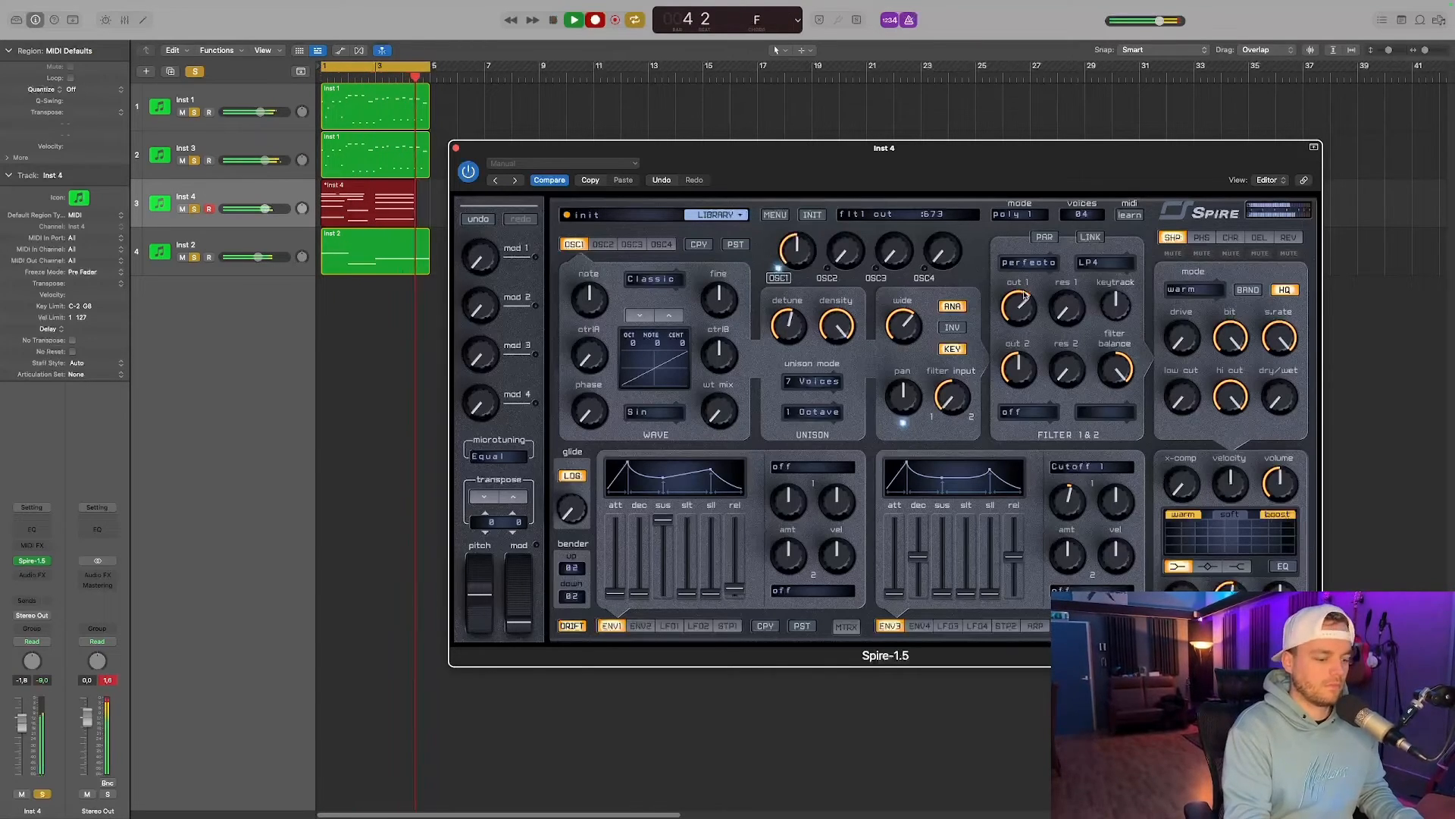
{"action": "key", "text": "space"}
Add a soloed Inst 5 track with a copy of the Inst 4 chord region and open its Spire sound library.
{"action": "key", "text": "e"}
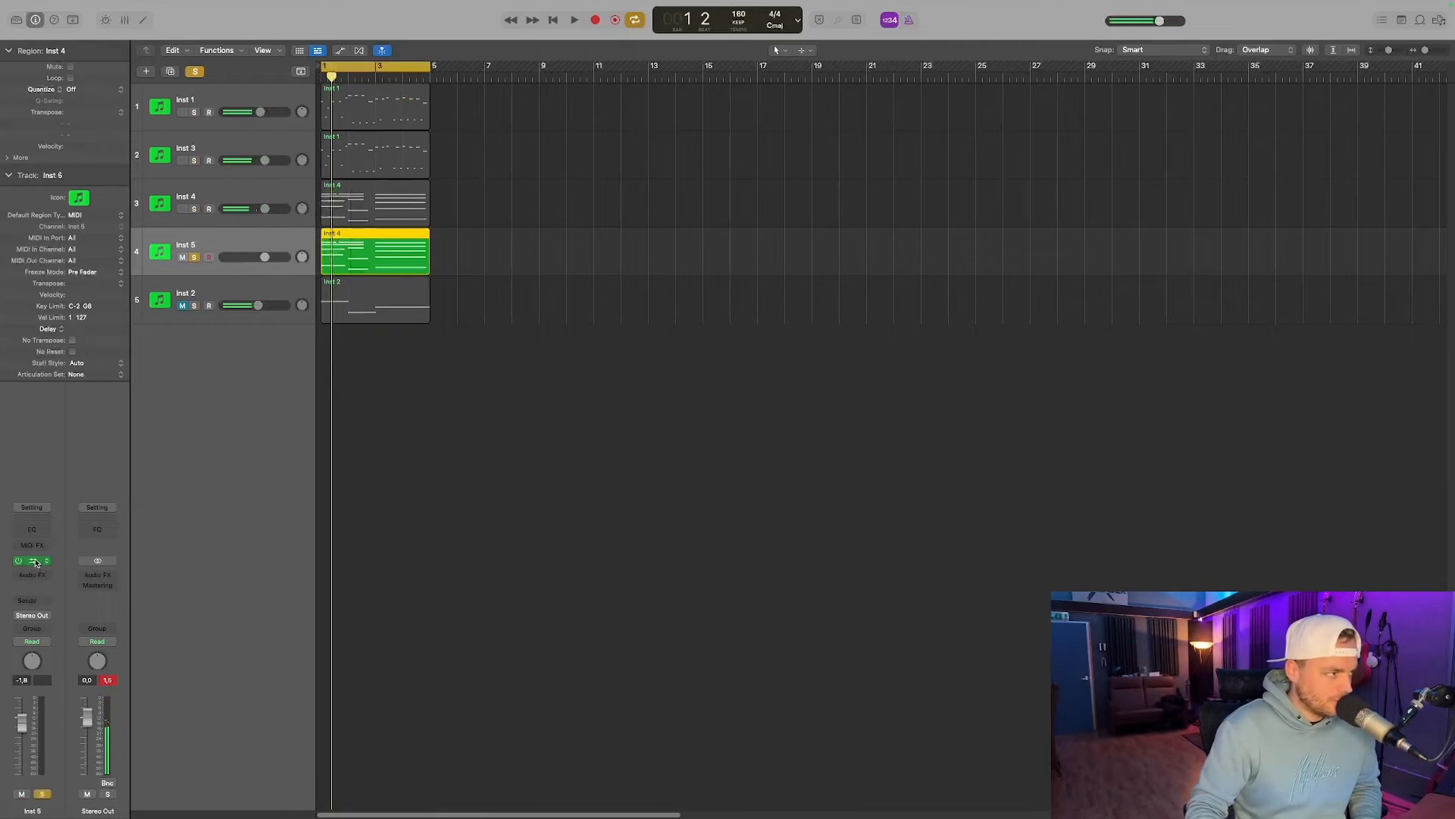
{"action": "left_click", "coordinate": [34, 561]}
{"action": "left_click_drag", "start_coordinate": [862, 152], "coordinate": [730, 152]}
{"action": "left_click", "coordinate": [490, 209]}
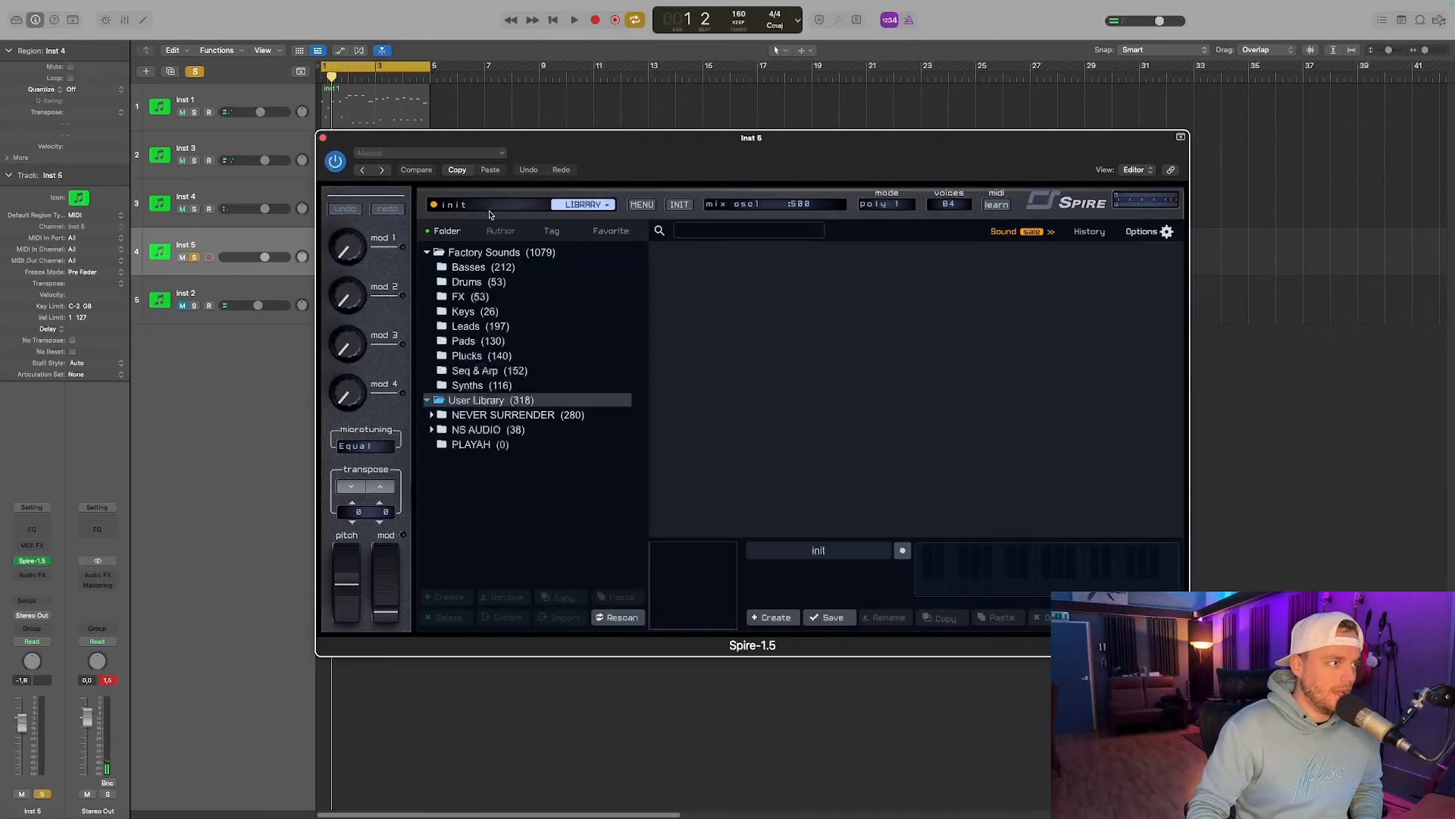
Load the NS_AUDIO_SPIRE_LEADS_14 preset on Inst 5 from the NS AUDIO SPIRE LEADS folder in the user library.
{"action": "left_click", "coordinate": [431, 430]}
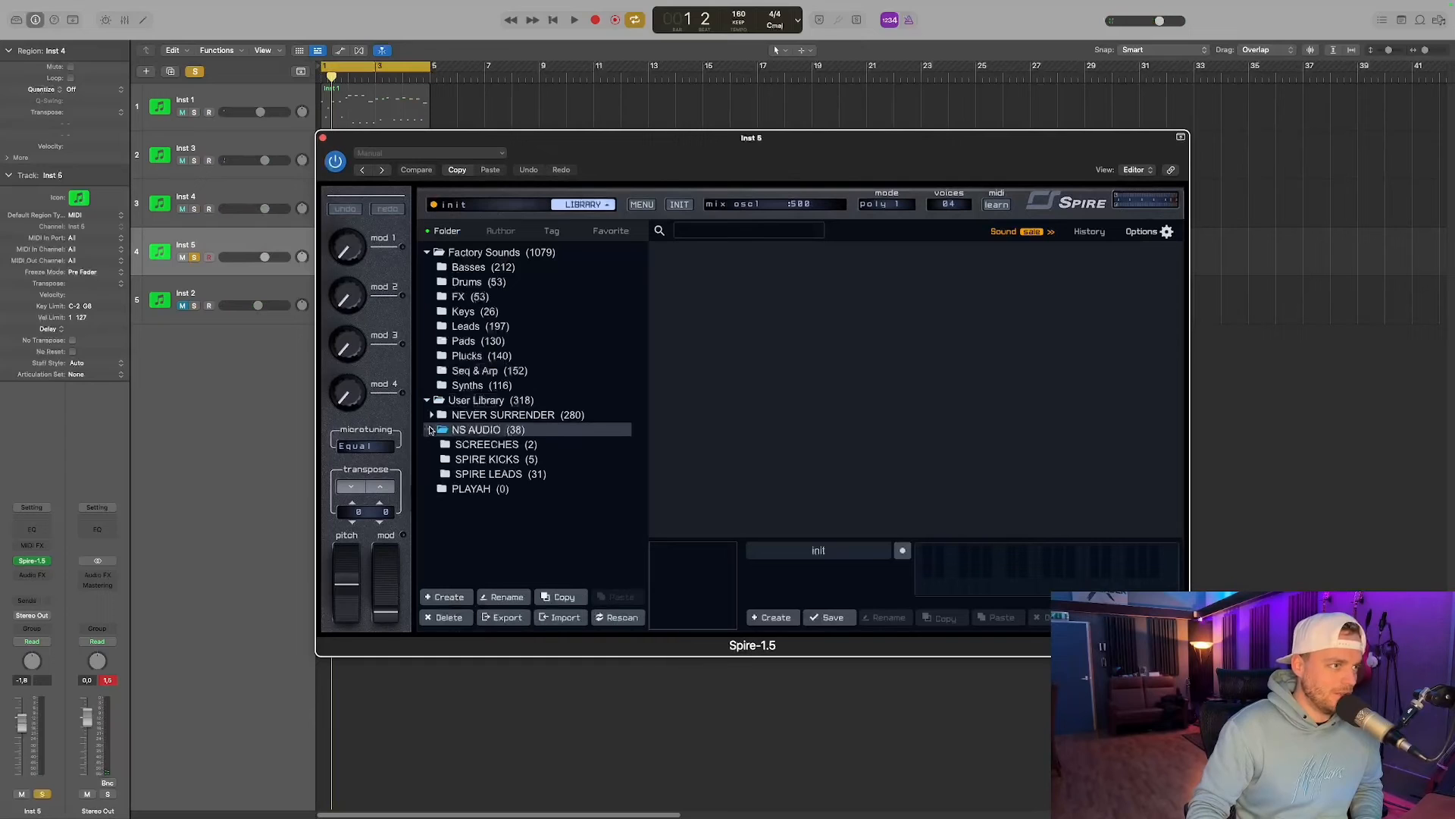
{"action": "left_click", "coordinate": [489, 475]}
{"action": "left_click", "coordinate": [752, 326]}
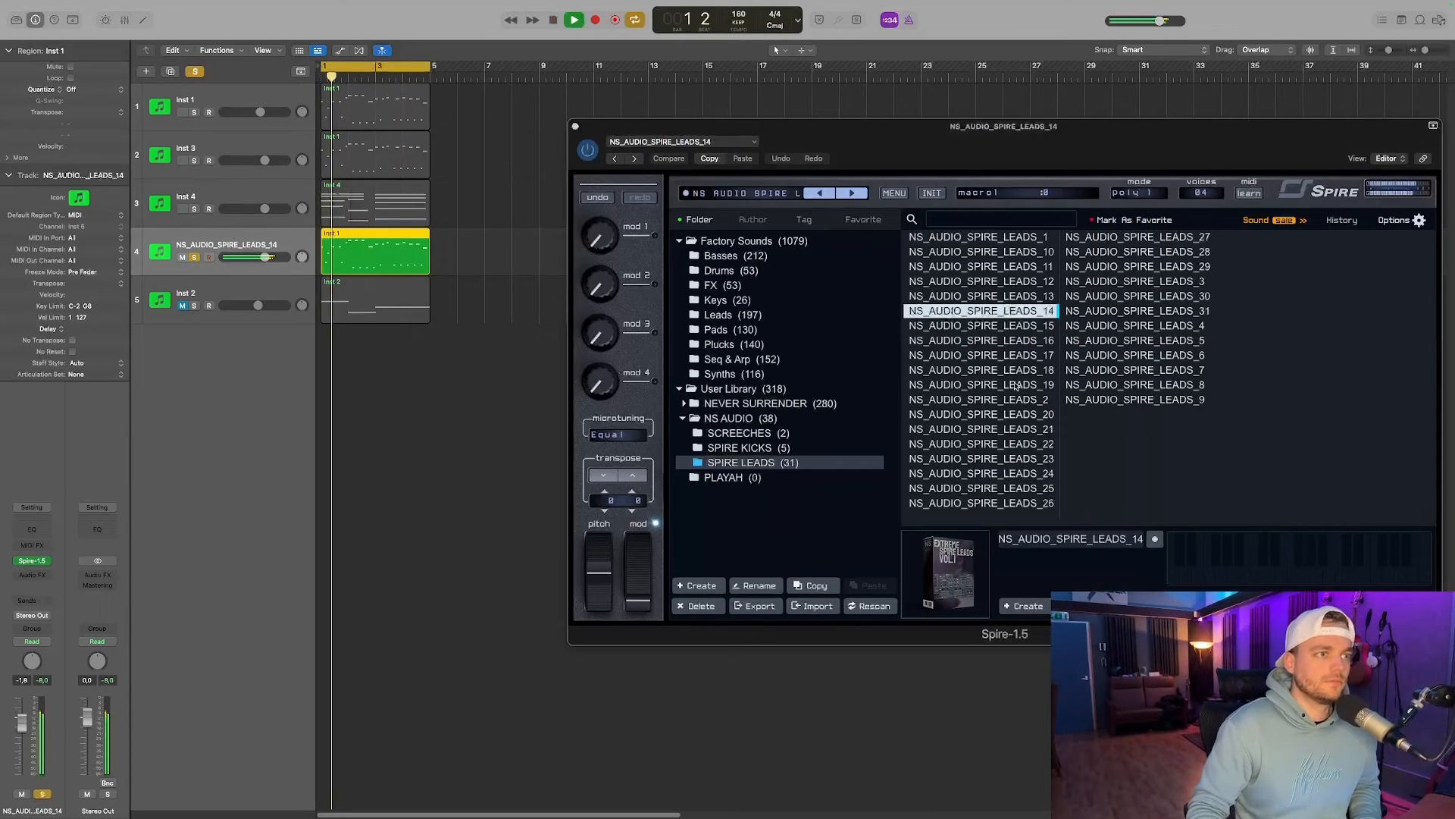
Audition NS_AUDIO_SPIRE_LEADS presets 19 and 28 onwards while the copied Inst 1 melody region plays.
{"action": "left_click", "coordinate": [1015, 385]}
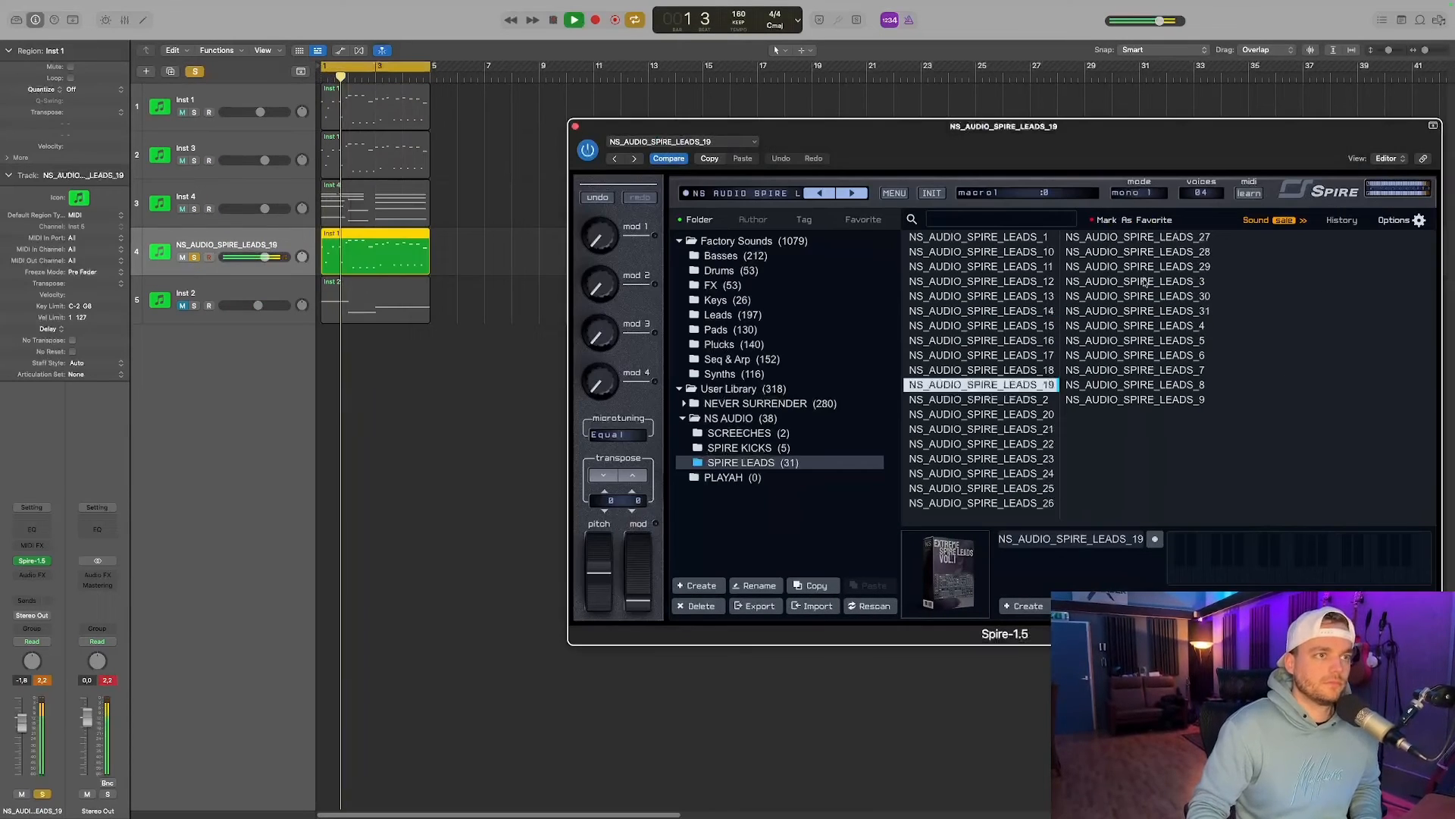
{"action": "left_click", "coordinate": [1174, 256]}
{"action": "left_click", "coordinate": [861, 194]}
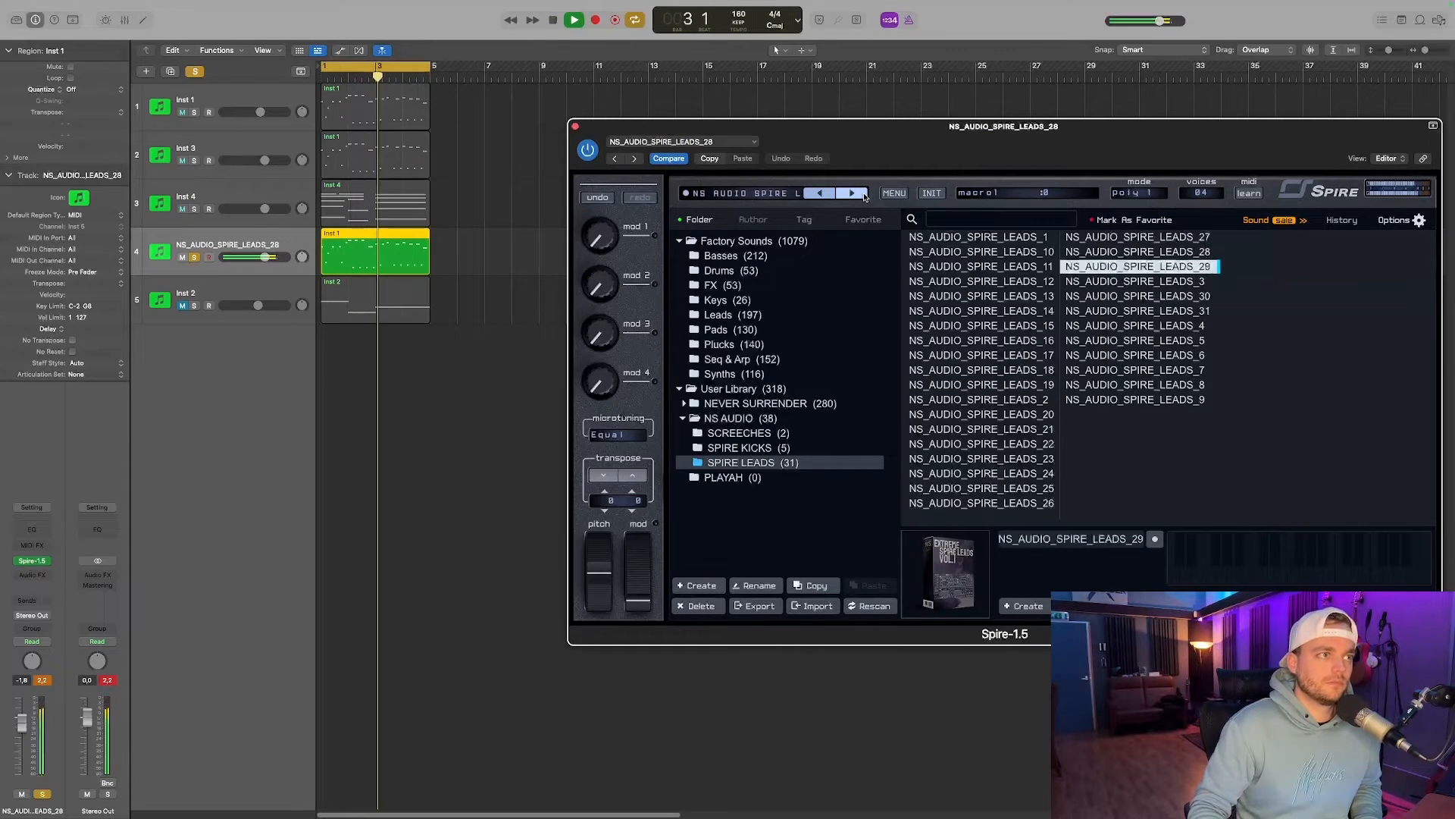
{"action": "left_click", "coordinate": [863, 196]}
{"action": "left_click", "coordinate": [863, 195]}
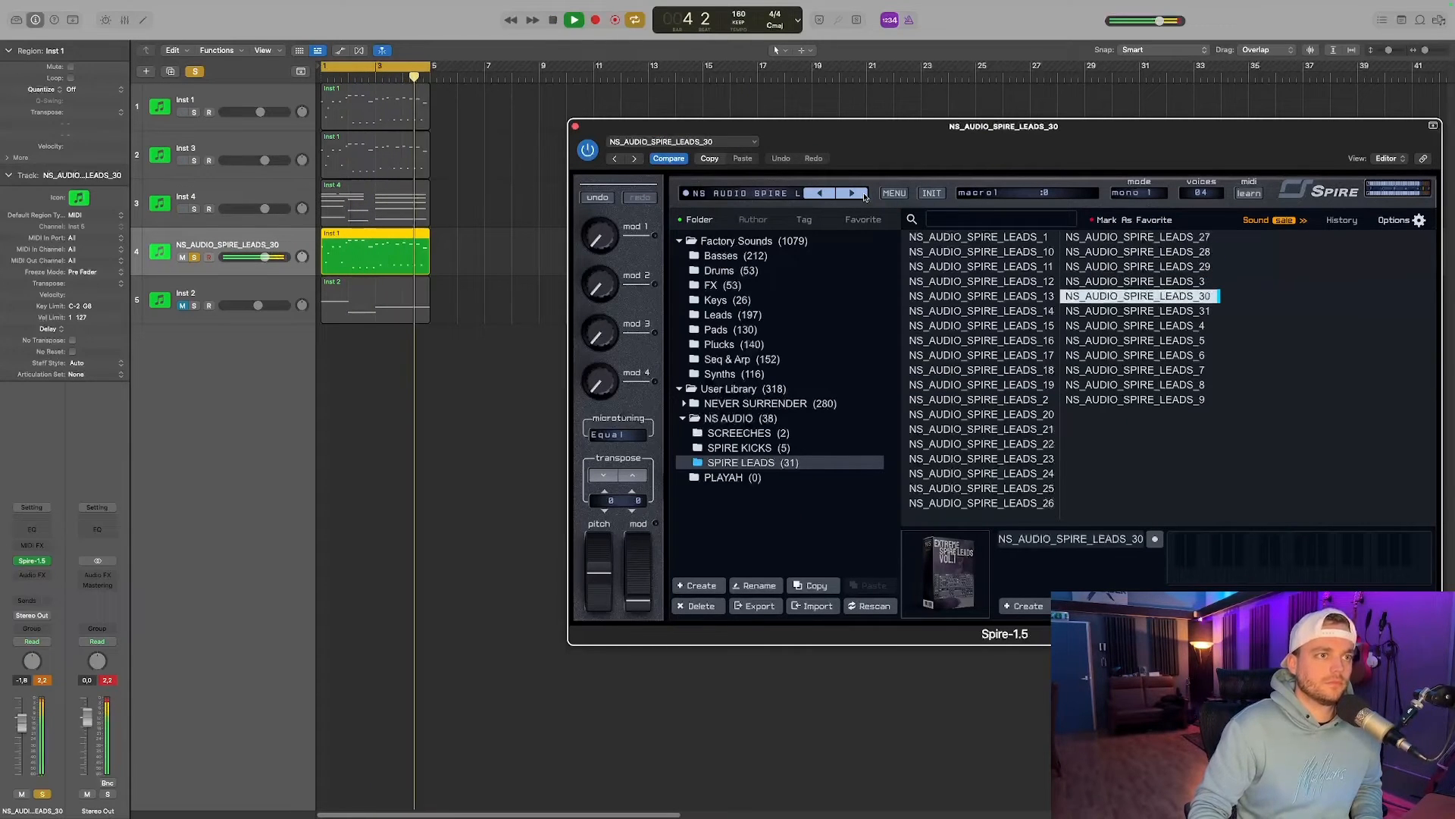
{"action": "left_click", "coordinate": [863, 195]}
{"action": "left_click", "coordinate": [863, 195]}
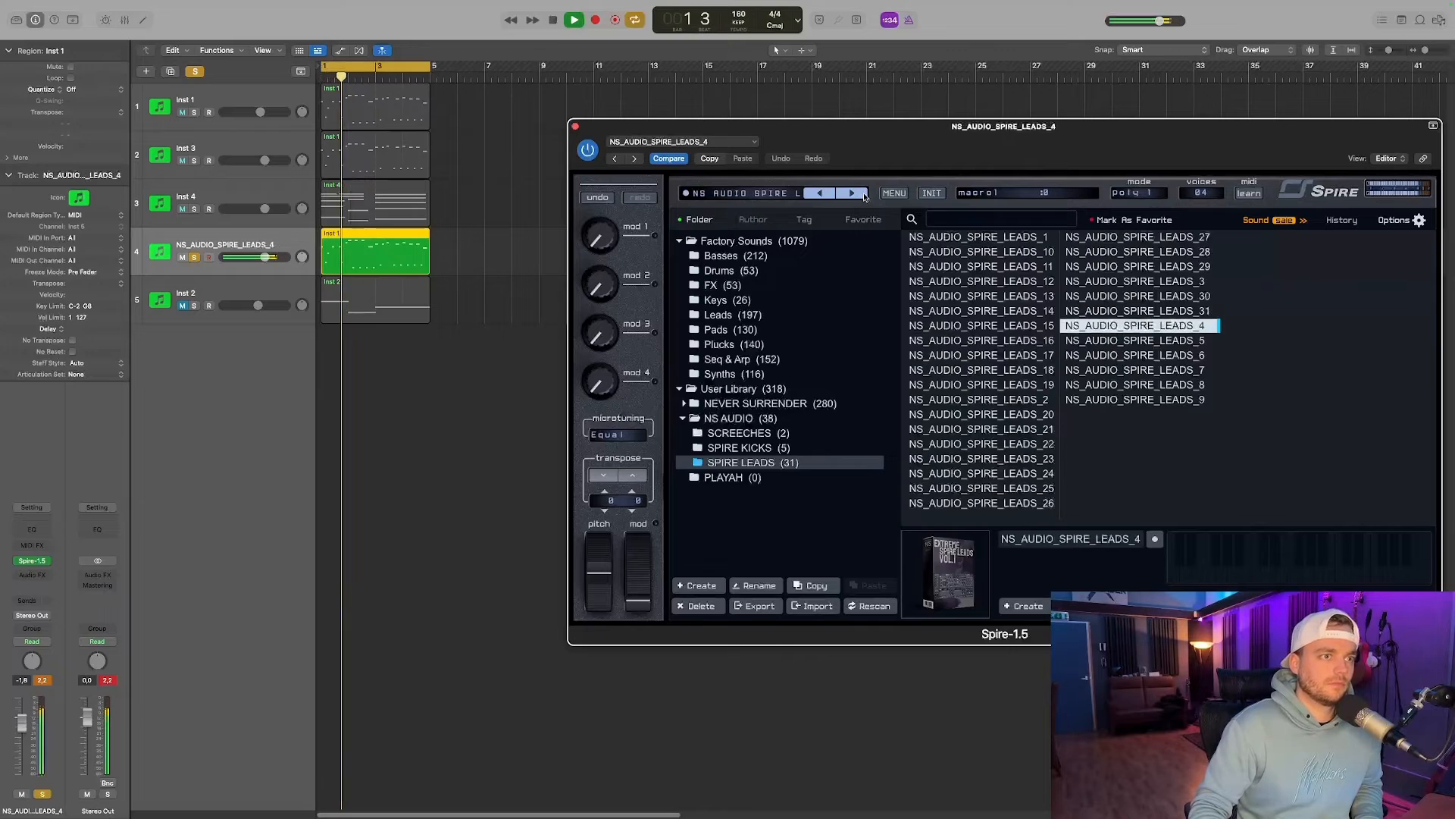
{"action": "left_click", "coordinate": [864, 195]}
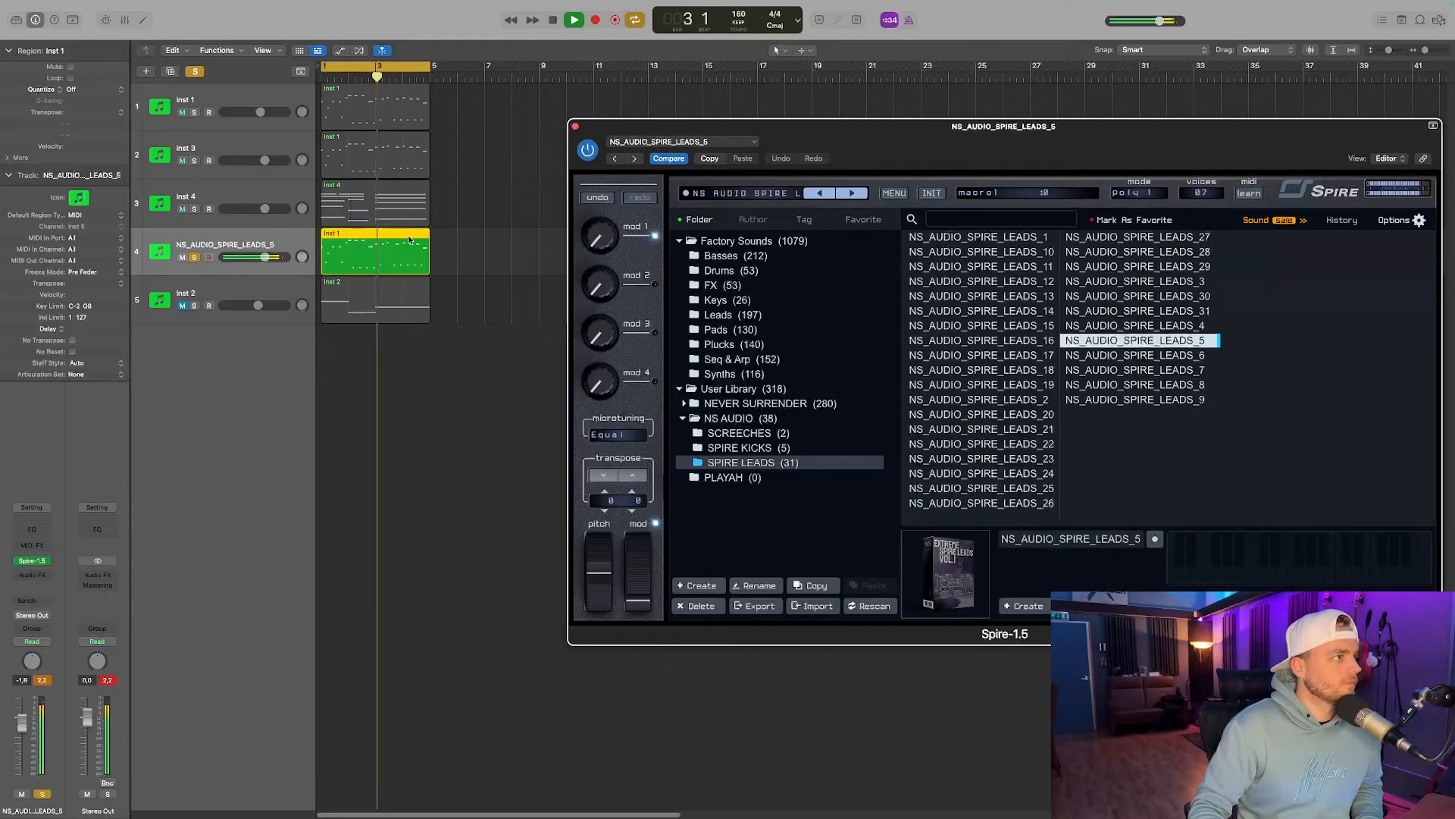
{"action": "left_click", "coordinate": [853, 195]}
{"action": "left_click", "coordinate": [852, 195]}
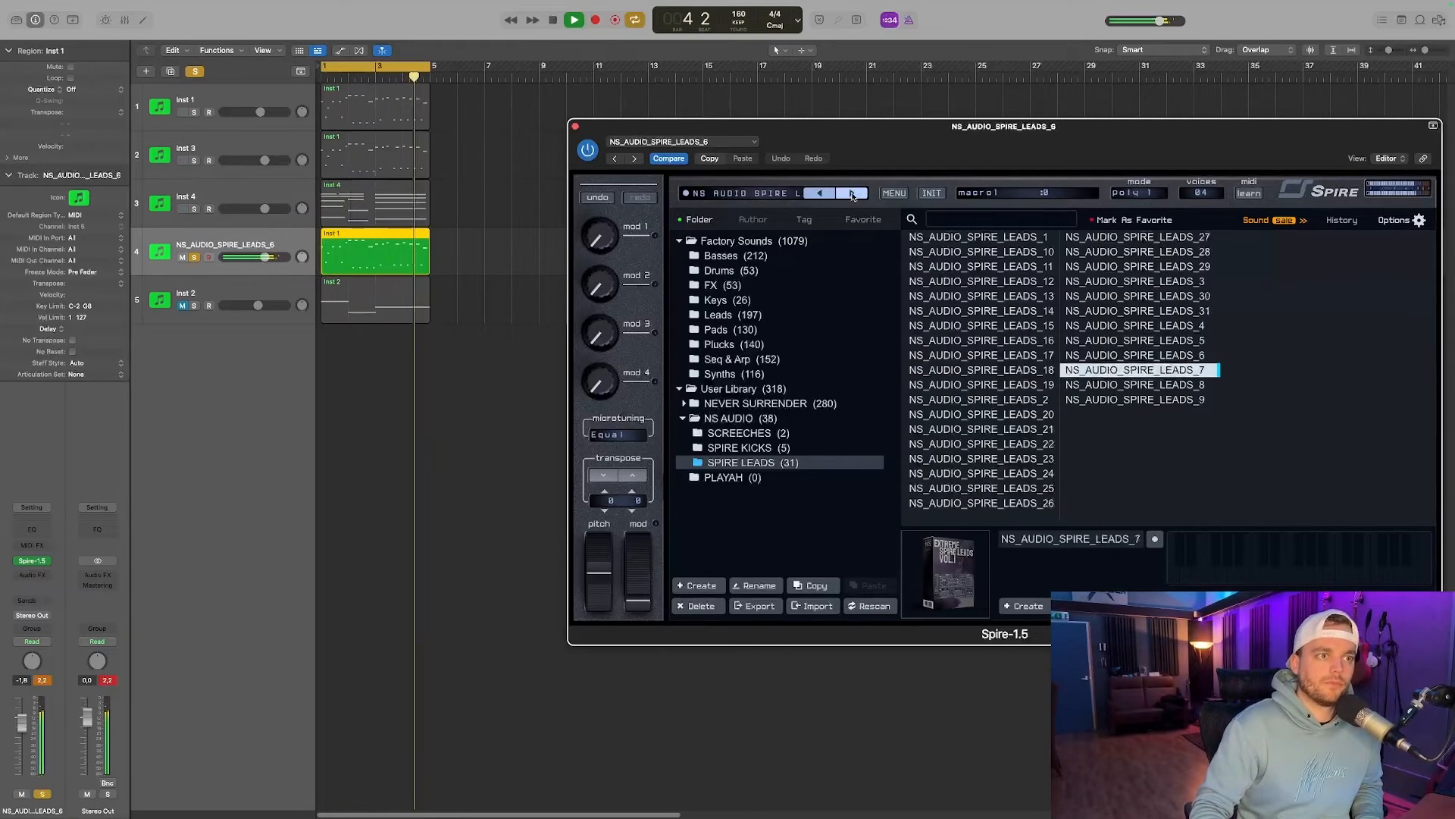
{"action": "left_click", "coordinate": [852, 195]}
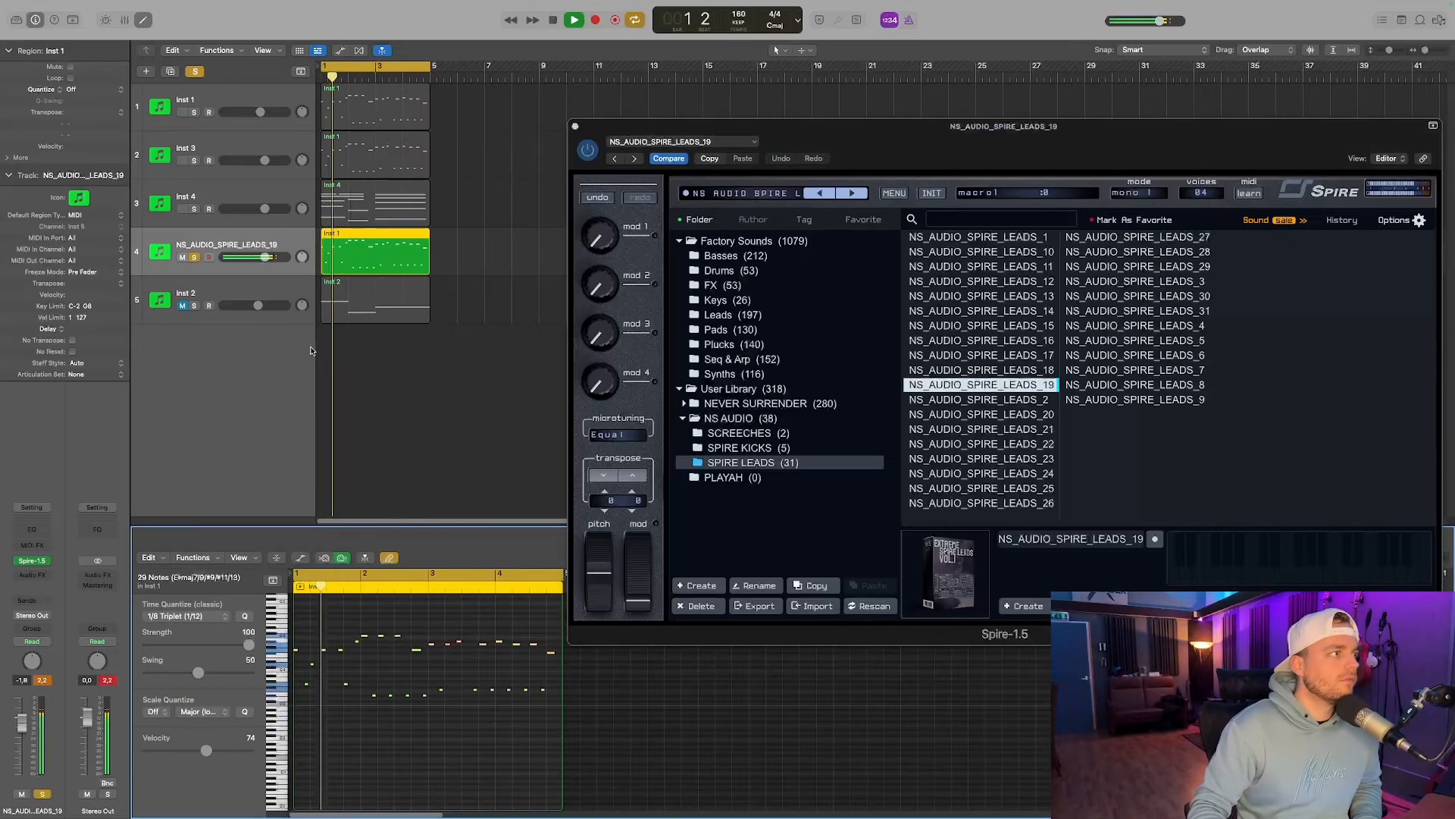
Audition lead presets 2 and 20 to 25, load NS_AUDIO_SPIRE_LEADS_26 and stop playback.
{"action": "left_click", "coordinate": [1040, 401]}
{"action": "left_click", "coordinate": [1040, 417]}
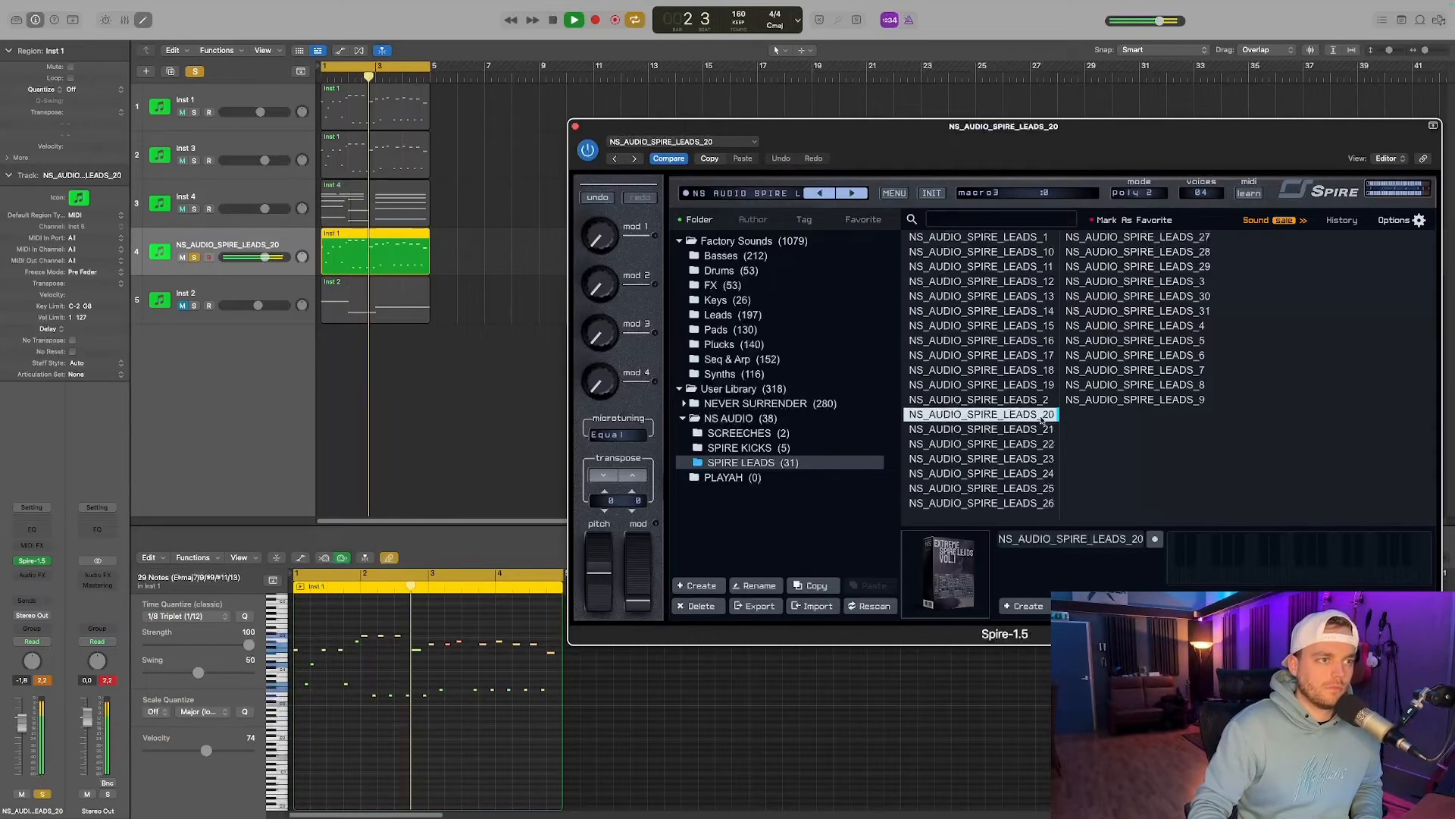
{"action": "left_click", "coordinate": [1040, 429]}
{"action": "left_click", "coordinate": [1041, 444]}
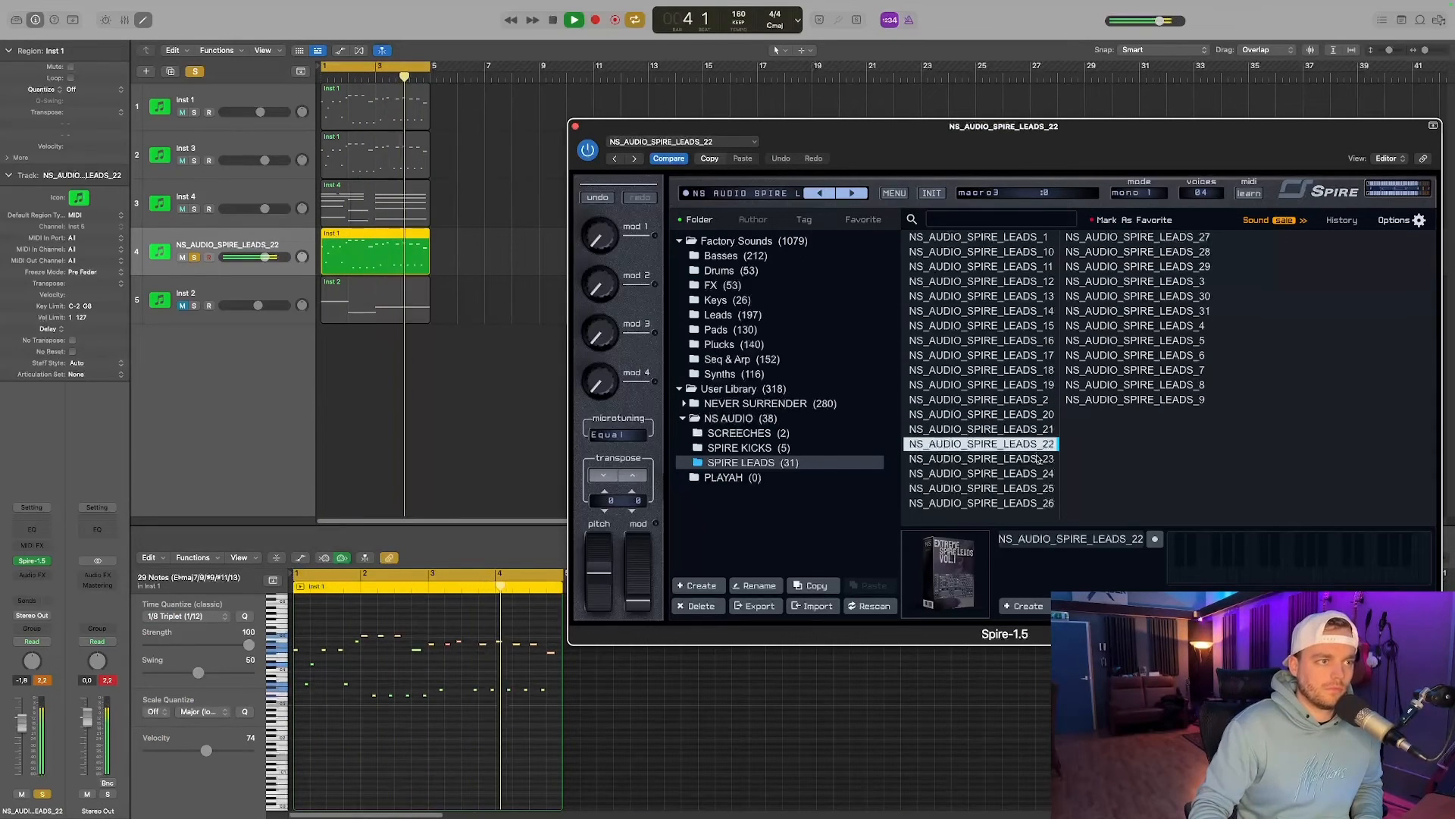
{"action": "left_click", "coordinate": [1037, 460]}
{"action": "left_click", "coordinate": [1034, 474]}
{"action": "left_click", "coordinate": [1031, 489]}
{"action": "left_click", "coordinate": [1027, 502]}
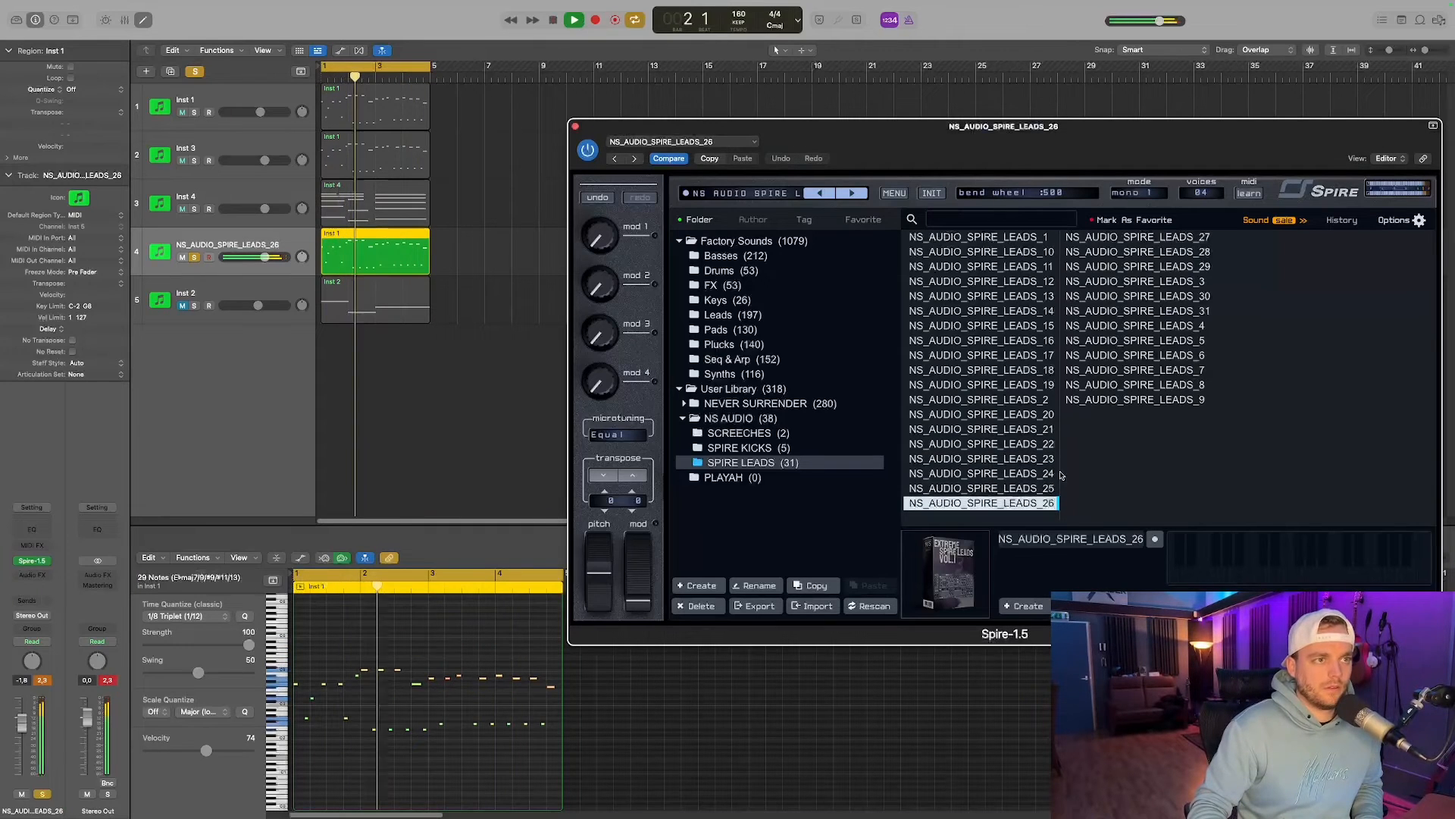
{"action": "key", "text": "space"}
Move the NS_AUDIO_SPIRE_LEADS_26 track above Inst 4 and solo it together with Inst 1 and Inst 3.
{"action": "left_click_drag", "start_coordinate": [190, 238], "coordinate": [187, 216]}
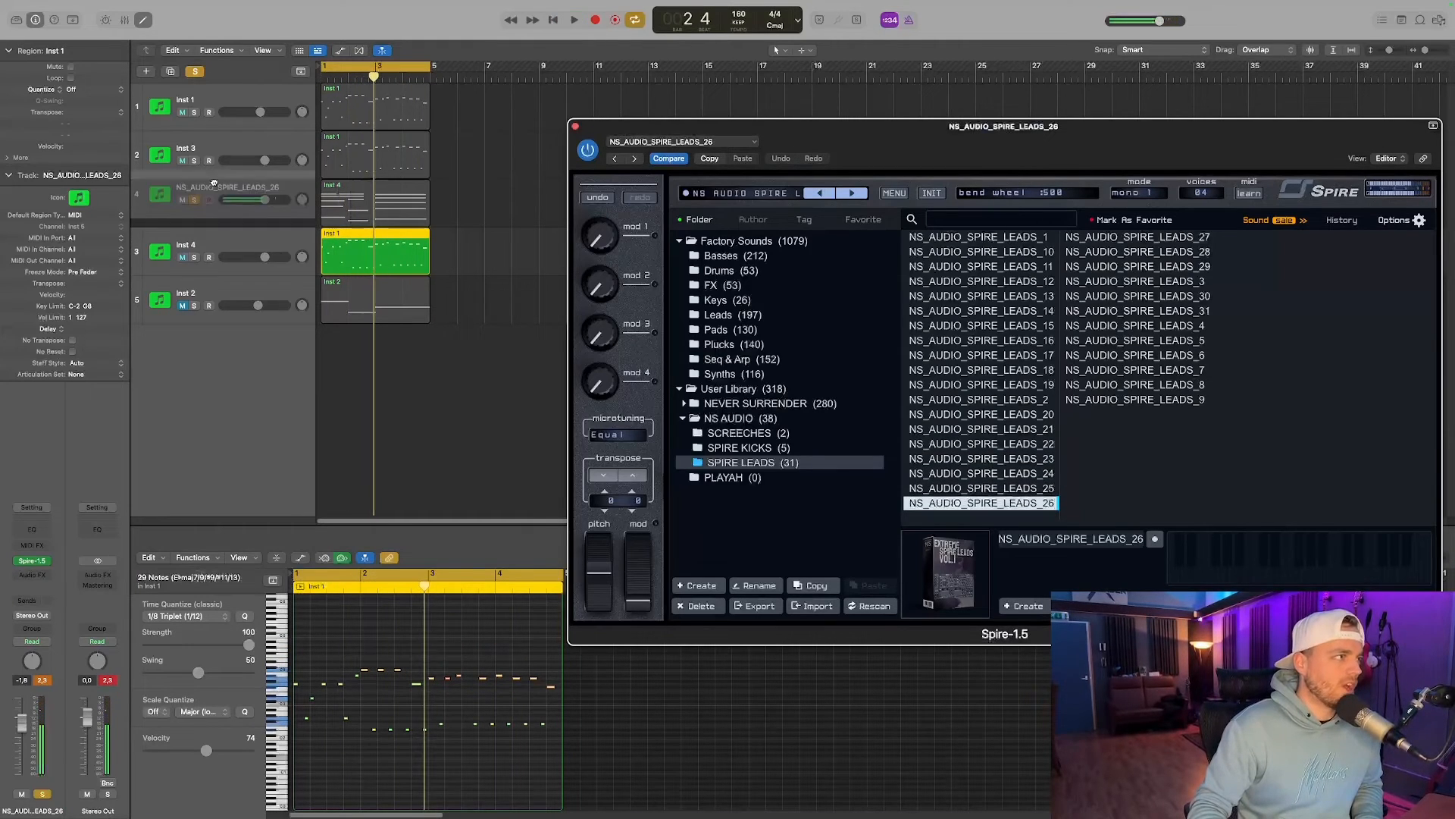
{"action": "left_click", "coordinate": [195, 209]}
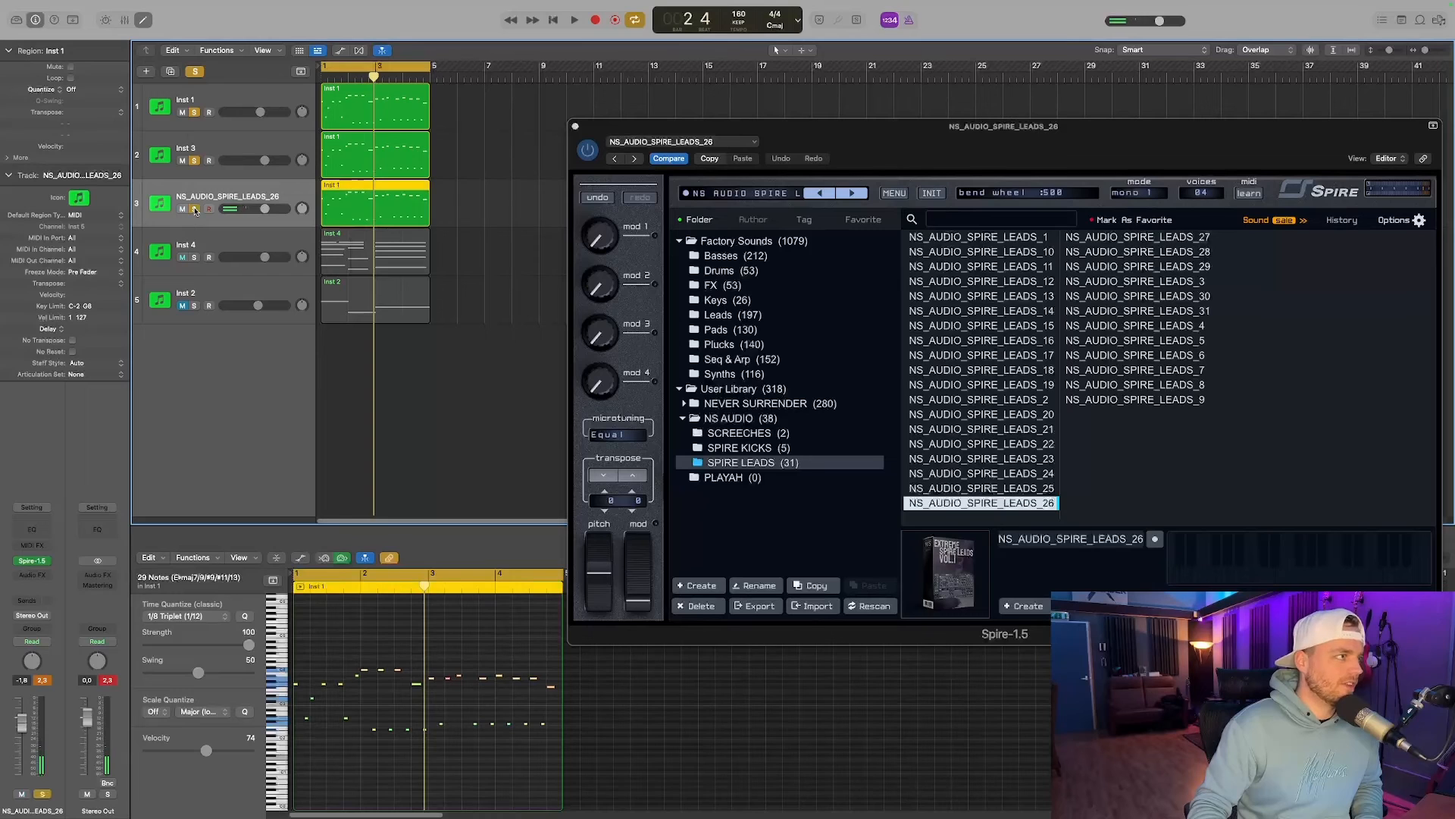
Return from the preset library to the lead patch's synth controls and show its reverb settings.
{"action": "left_click", "coordinate": [761, 201]}
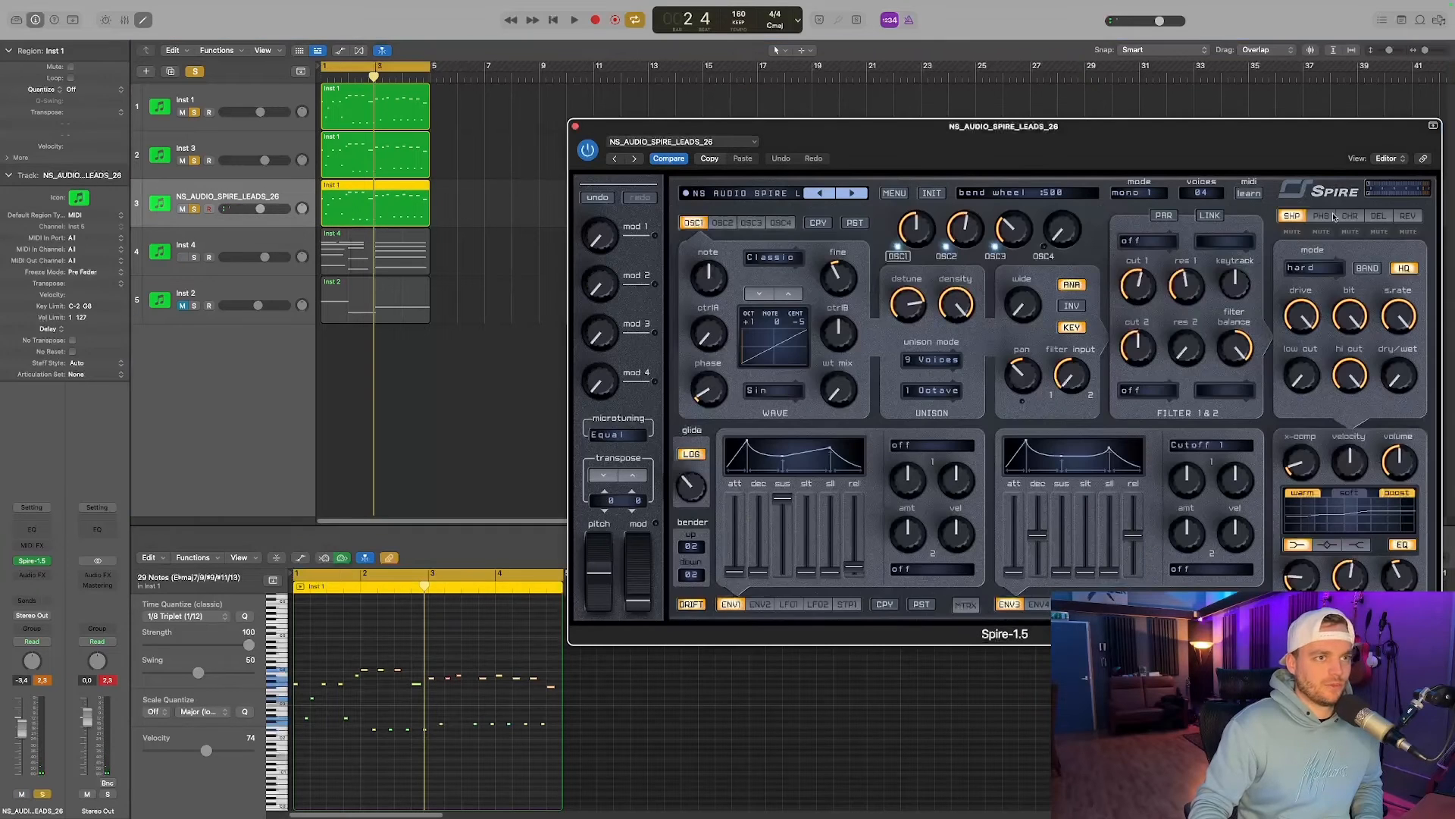
{"action": "left_click", "coordinate": [1413, 220]}
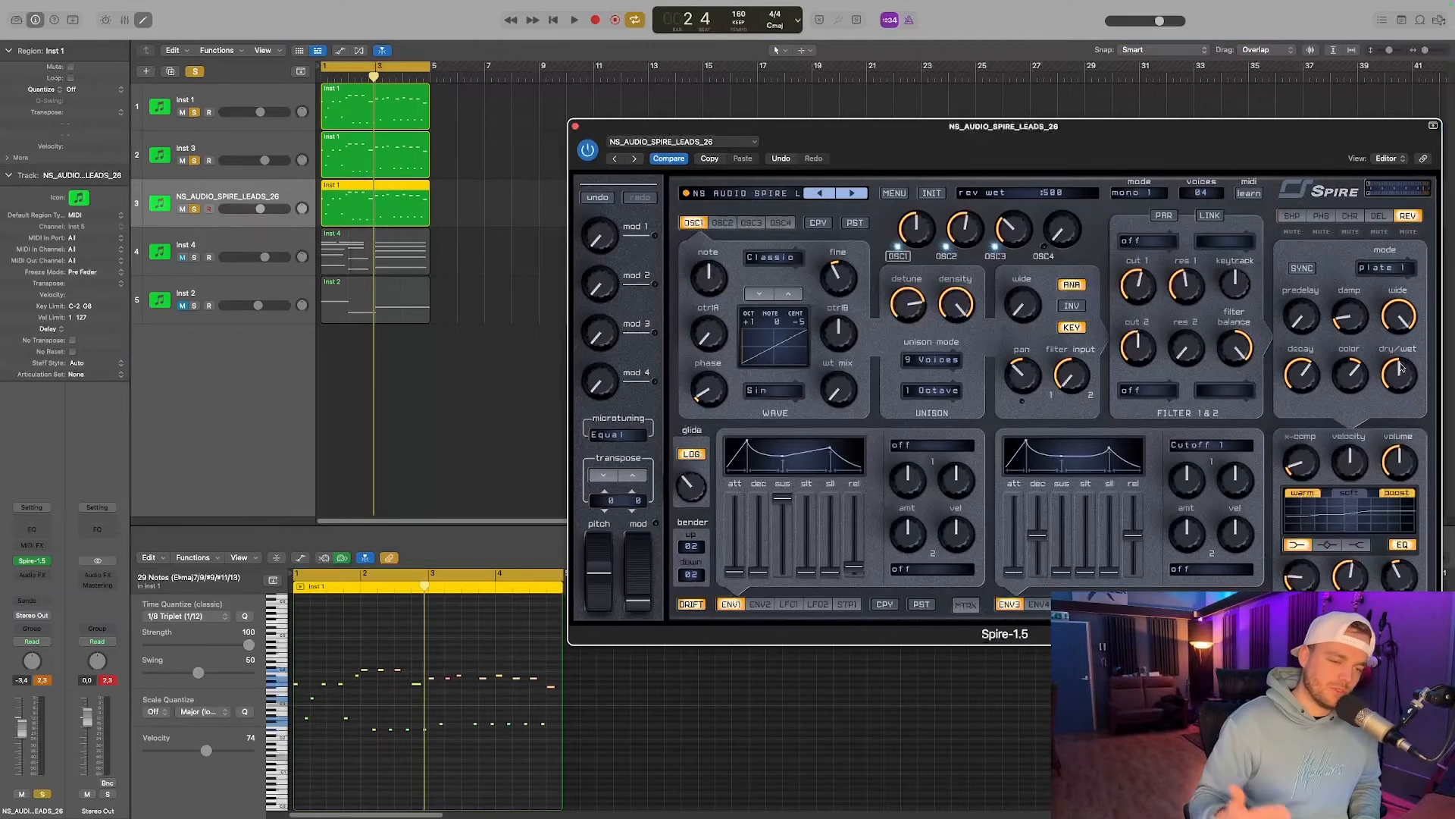
Lower the NS_AUDIO_SPIRE_LEADS_26 track's volume to -5.8 dB during playback and add Inst 4 and Inst 2 to the soloed tracks.
{"action": "key", "text": "space"}
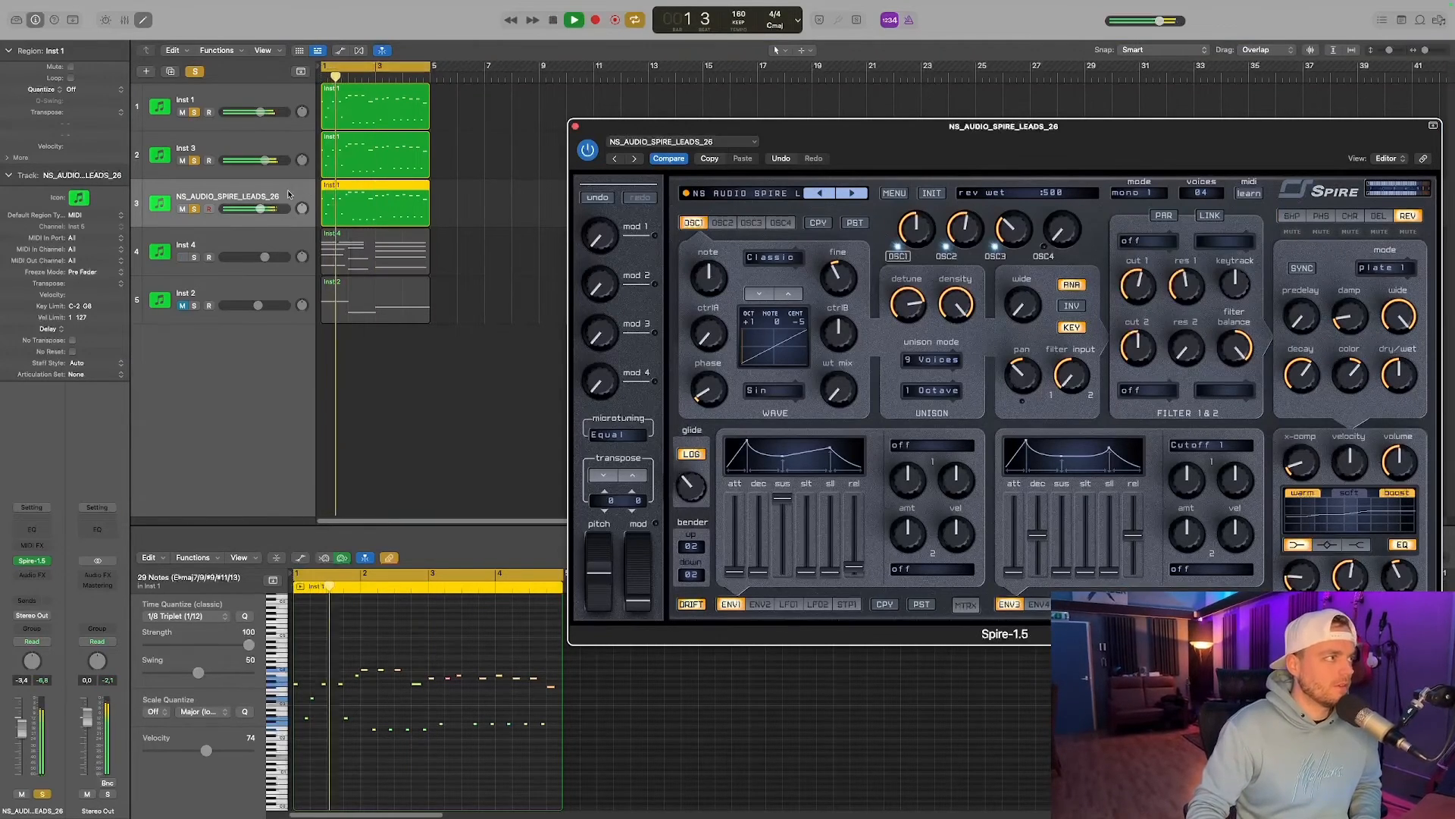
{"action": "left_click_drag", "start_coordinate": [264, 209], "coordinate": [239, 215]}
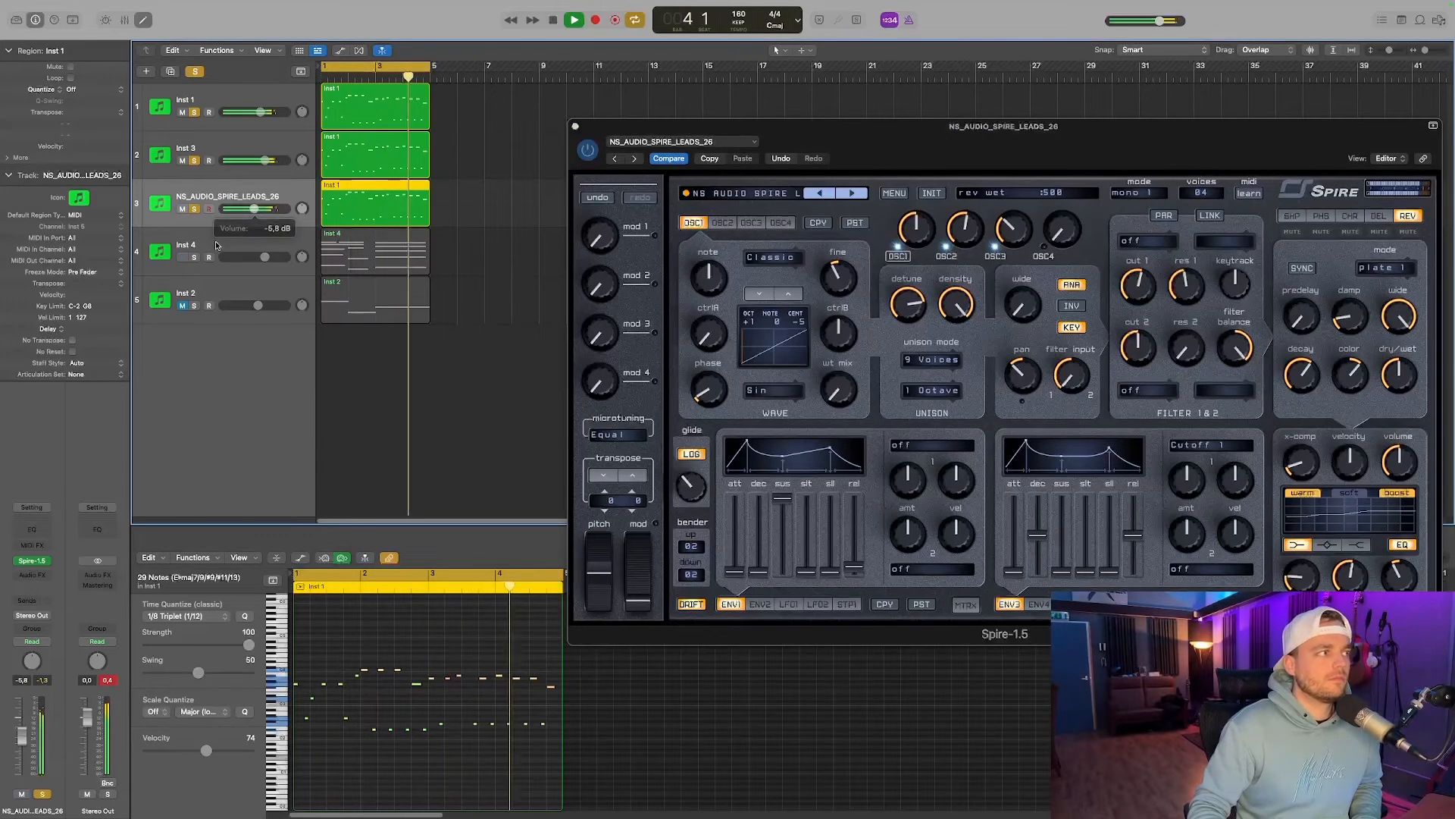
{"action": "left_click", "coordinate": [195, 258]}
{"action": "left_click", "coordinate": [195, 306]}
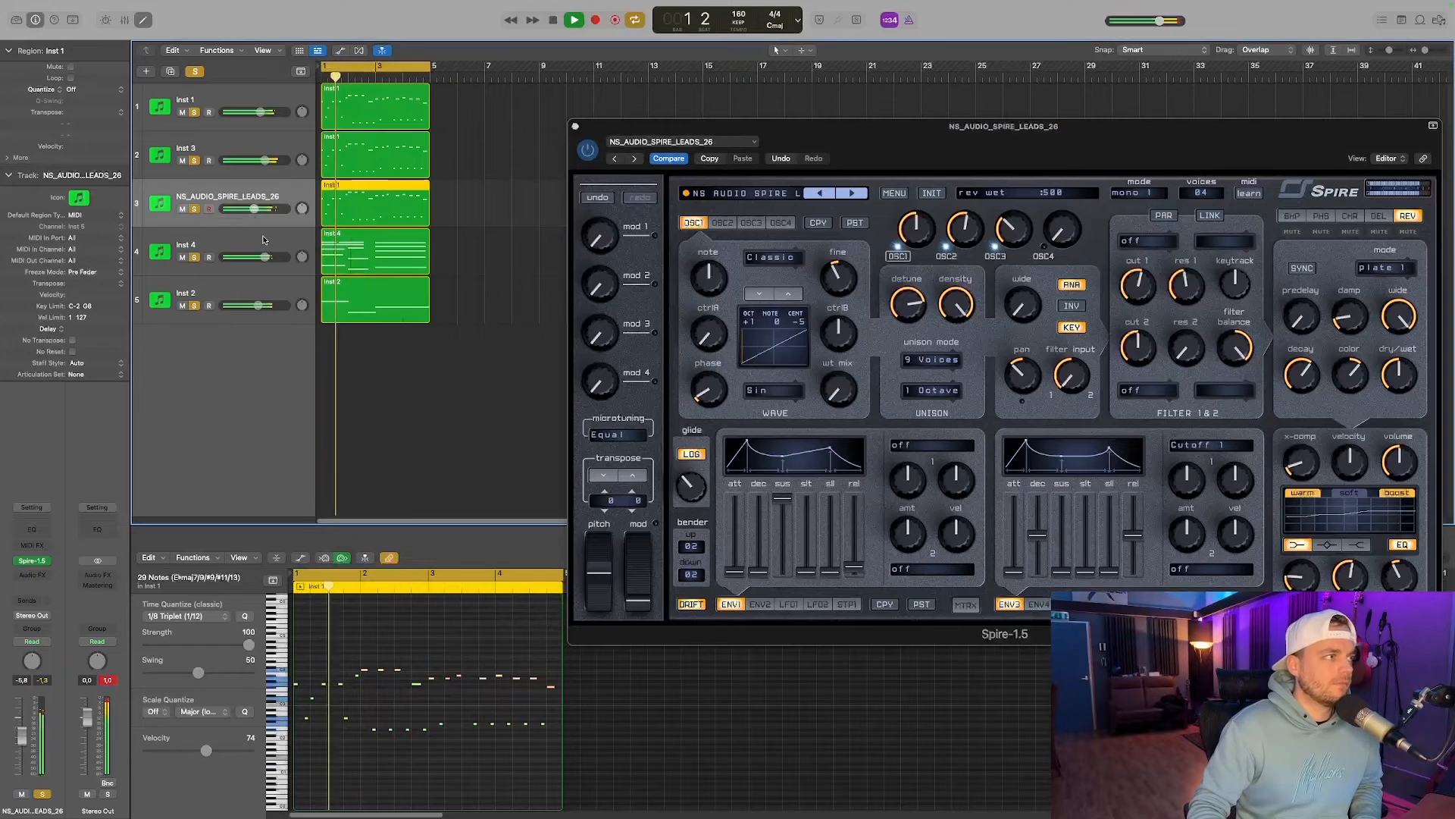
Duplicate the Inst 4 track, give the new track a copy of the chord region, and solo it alone.
{"action": "left_click", "coordinate": [228, 246]}
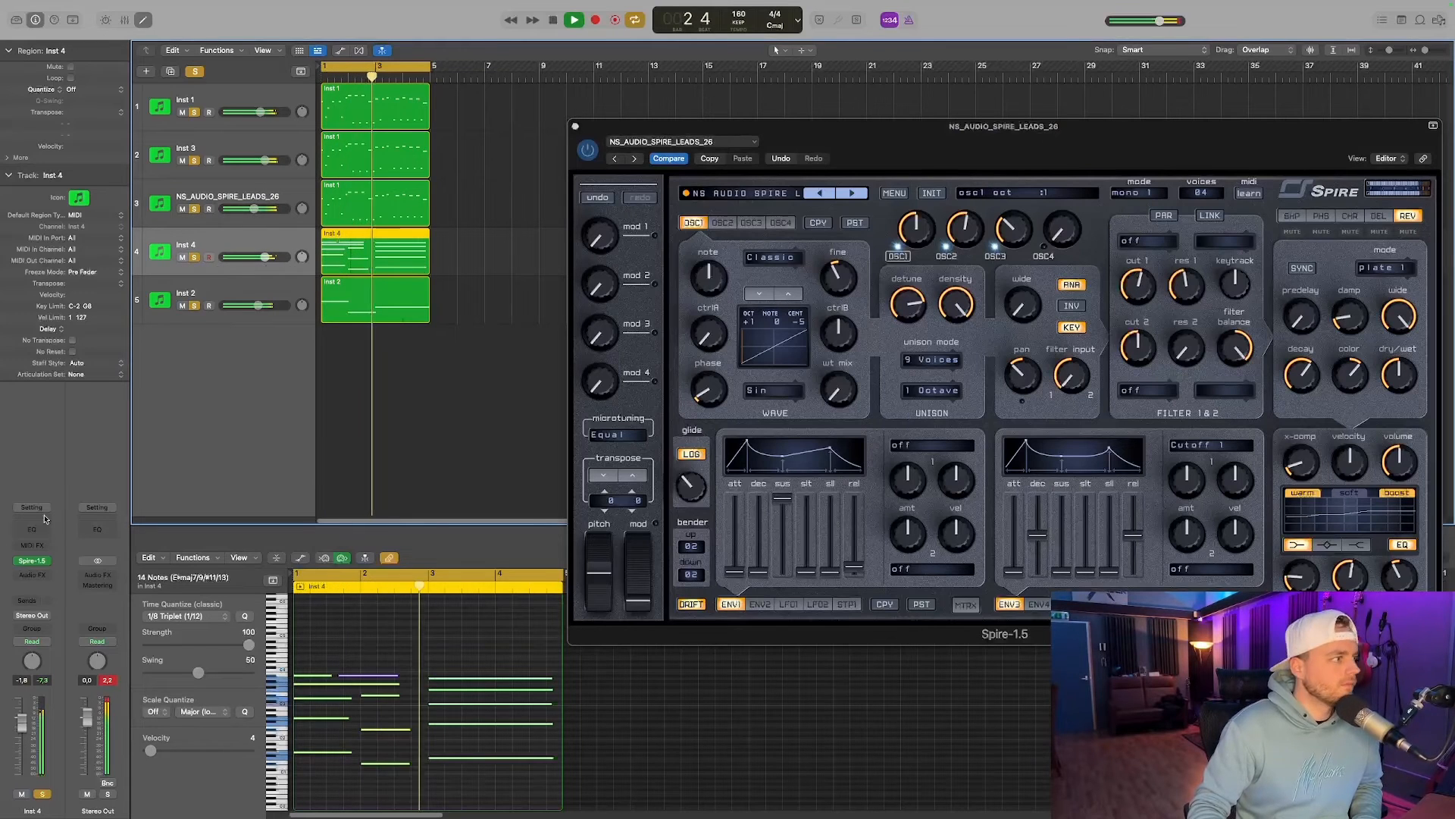
{"action": "left_click", "coordinate": [597, 154]}
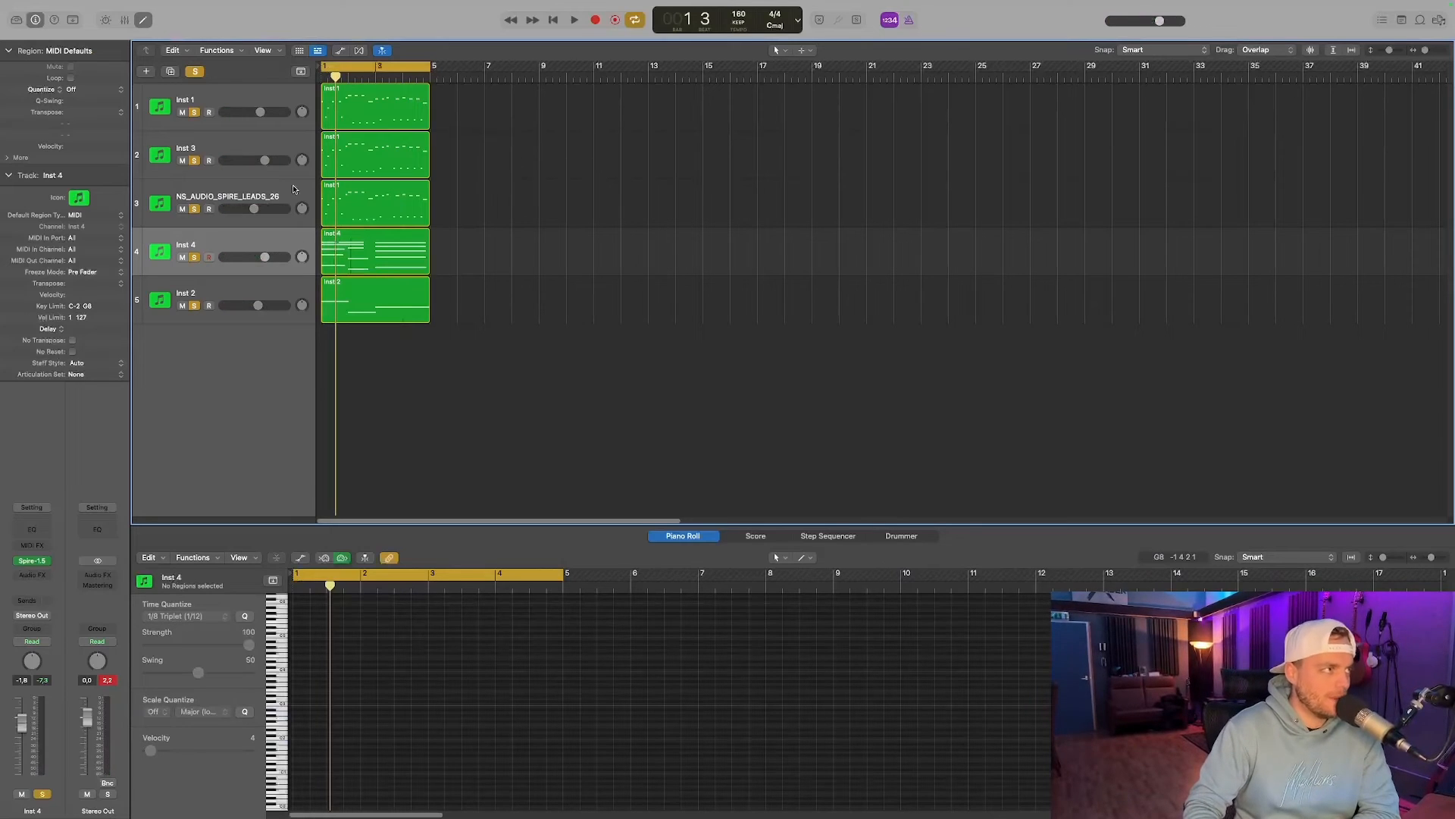
{"action": "key", "text": "super+d"}
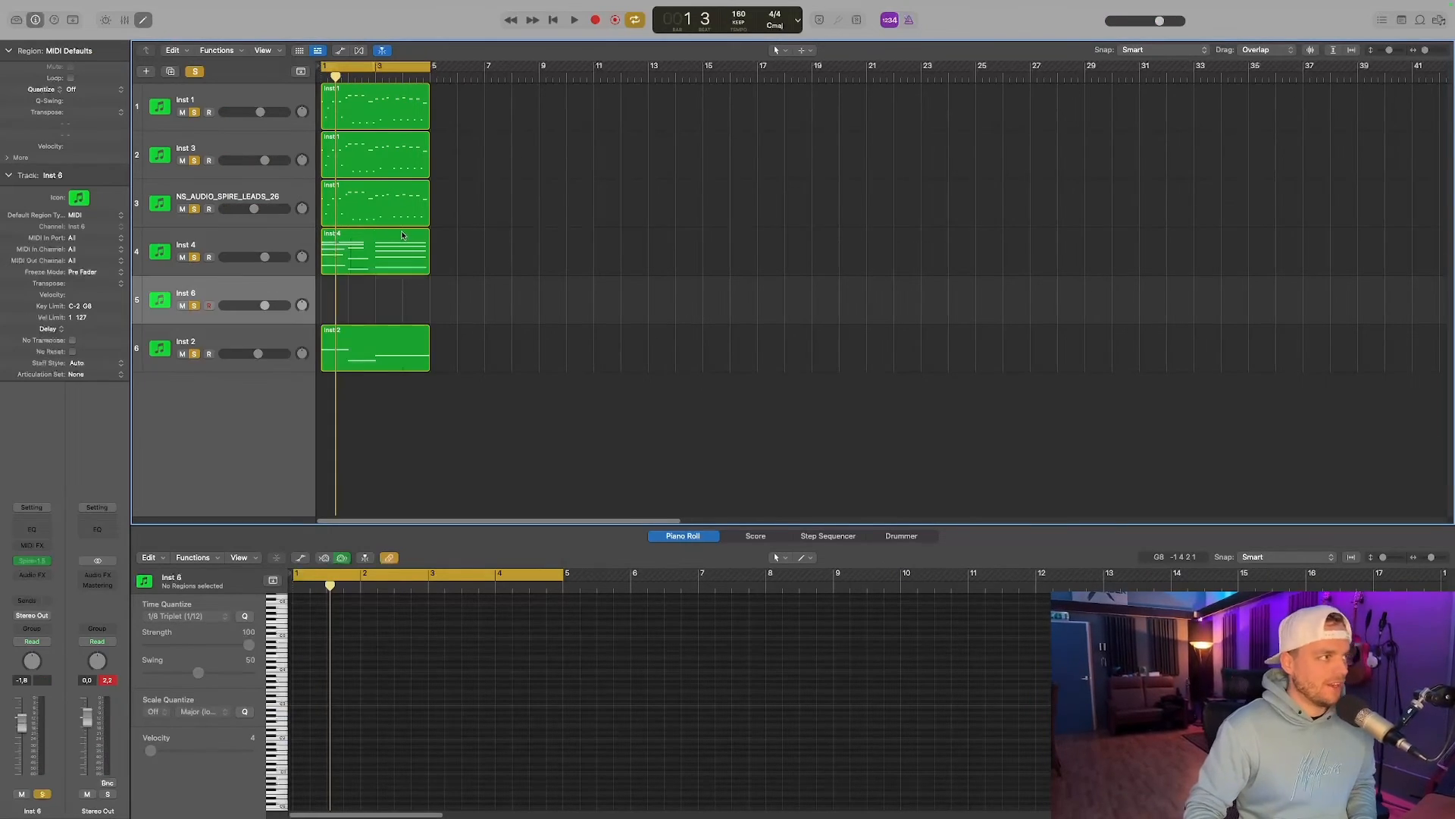
{"action": "left_click", "coordinate": [197, 305]}
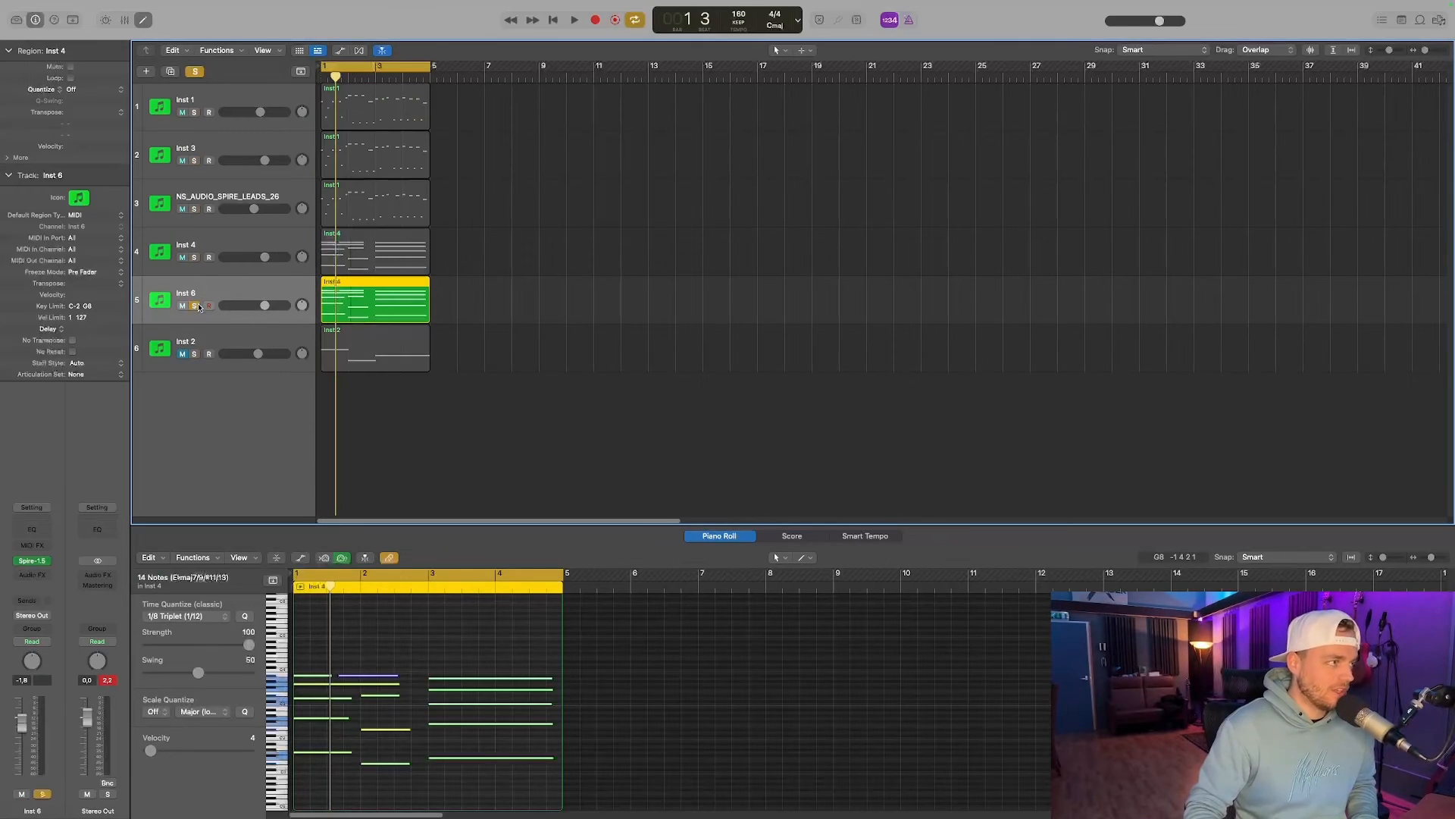
Open Spire on the soloed Inst 6 track and load PD Doppler from the factory Pads library.
{"action": "left_click", "coordinate": [34, 561]}
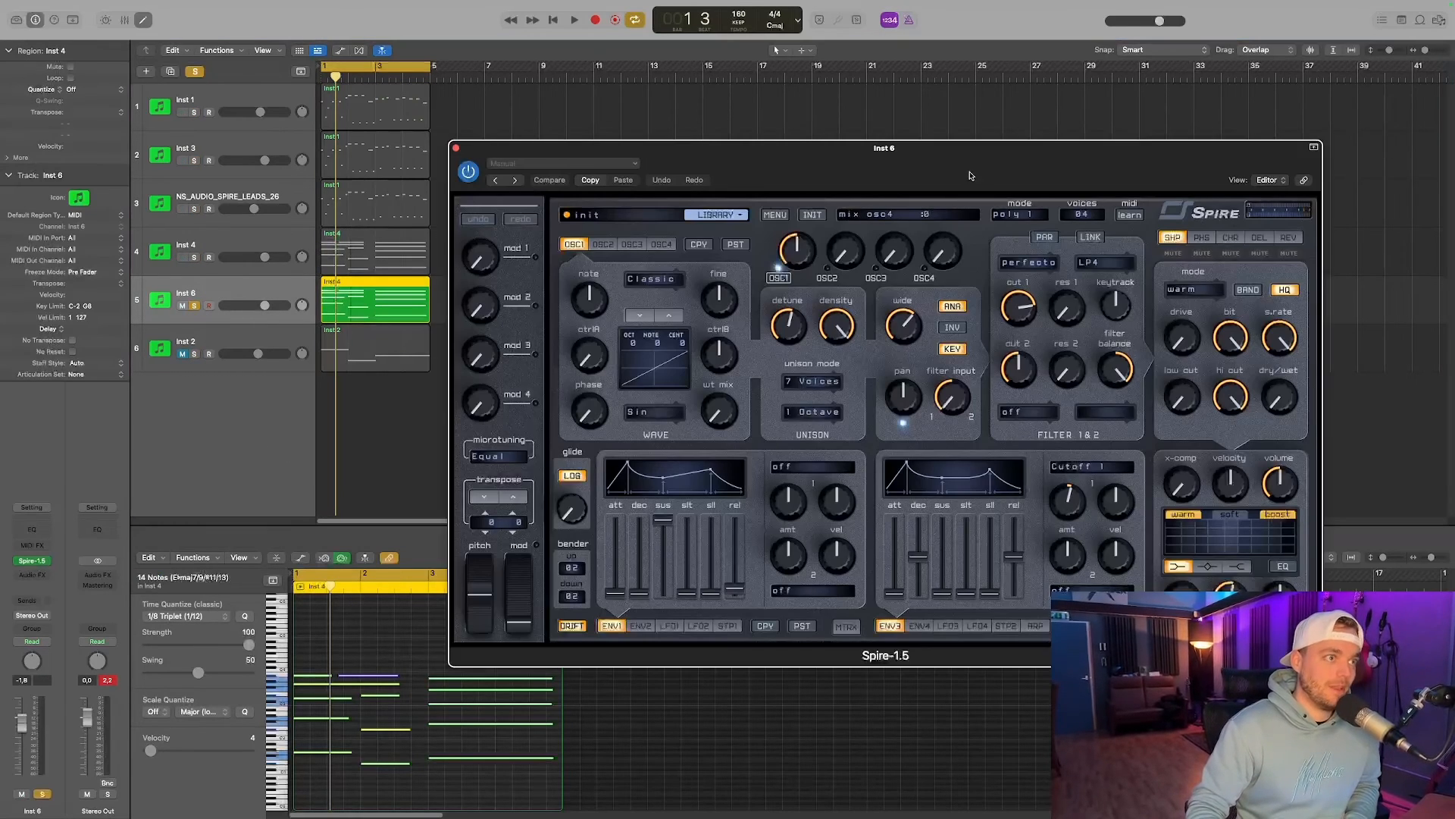
{"action": "left_click_drag", "start_coordinate": [970, 175], "coordinate": [879, 148]}
{"action": "left_click", "coordinate": [497, 190]}
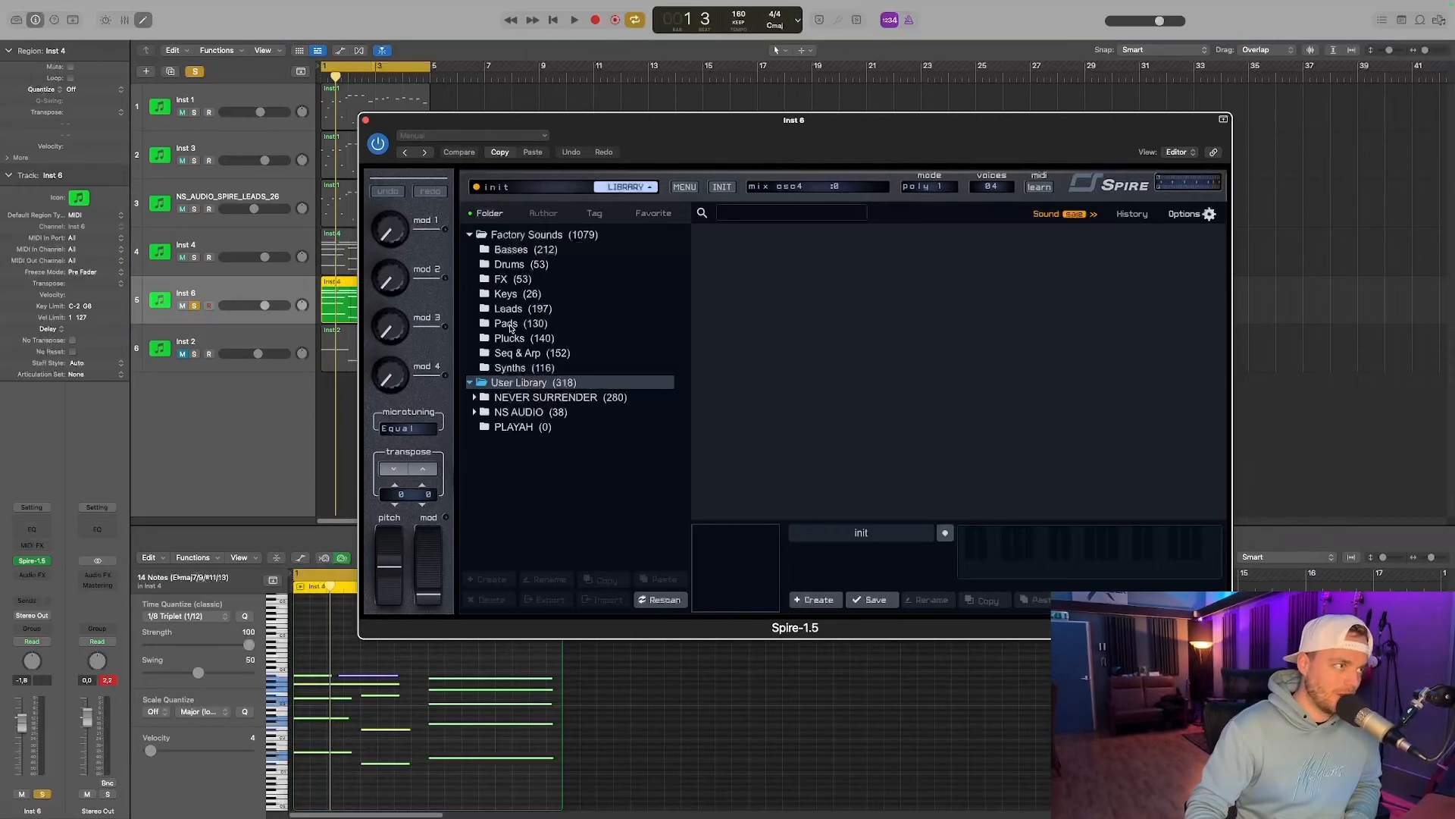
{"action": "left_click", "coordinate": [506, 325]}
{"action": "left_click", "coordinate": [978, 320]}
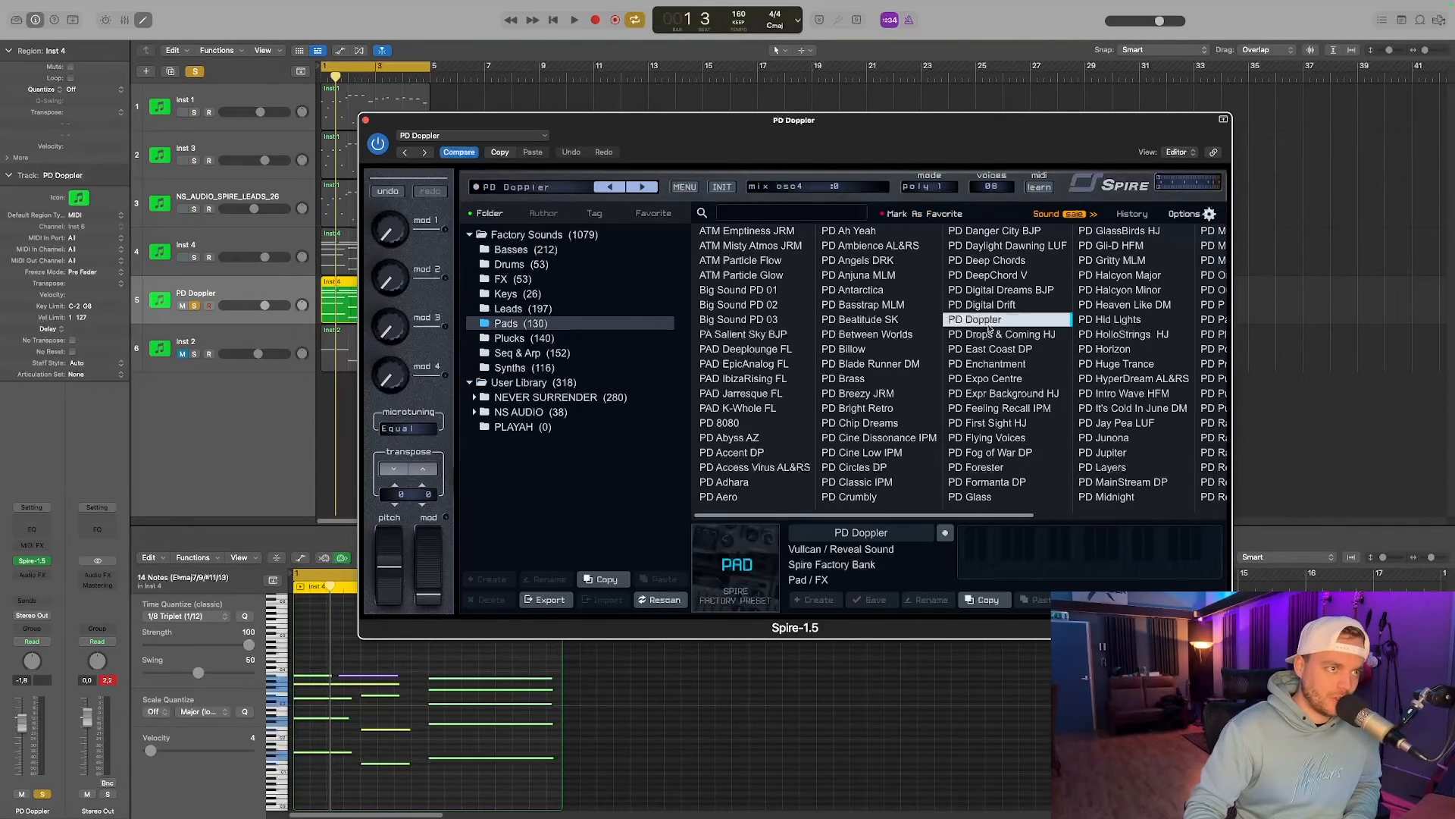
Audition the PD Huge Trance pad on the chords and load PD HyperDream AL&RS instead.
{"action": "key", "text": "space"}
{"action": "left_click", "coordinate": [1099, 366]}
{"action": "key", "text": "space"}
{"action": "key", "text": "space"}
{"action": "left_click", "coordinate": [1107, 381]}
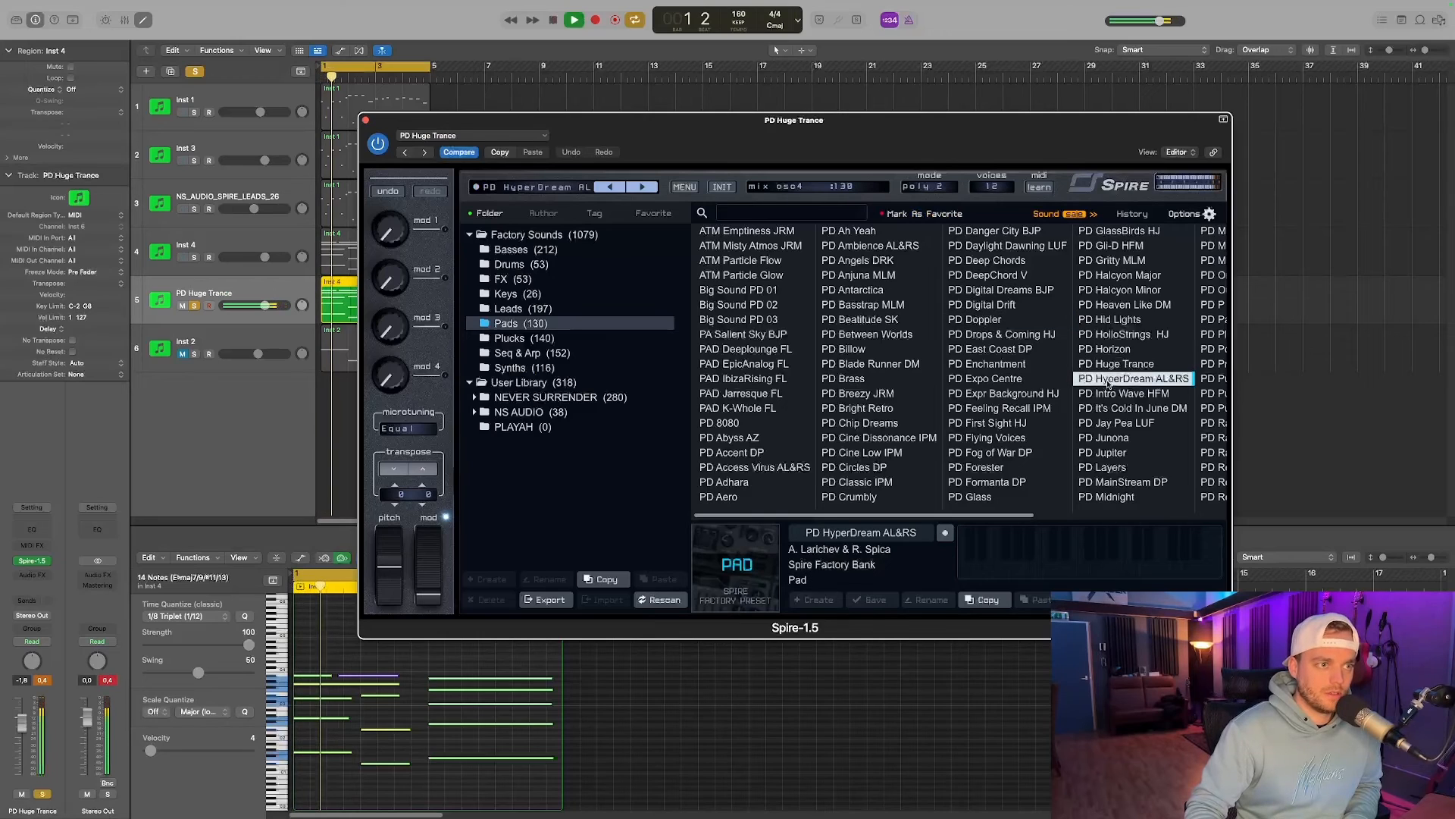
{"action": "key", "text": "space"}
{"action": "key", "text": "space"}
Assign LFO4 of the PD HyperDream AL&RS patch to modulate filter Cutoff 1 with a positive amount, and play the pad.
{"action": "left_click", "coordinate": [528, 190]}
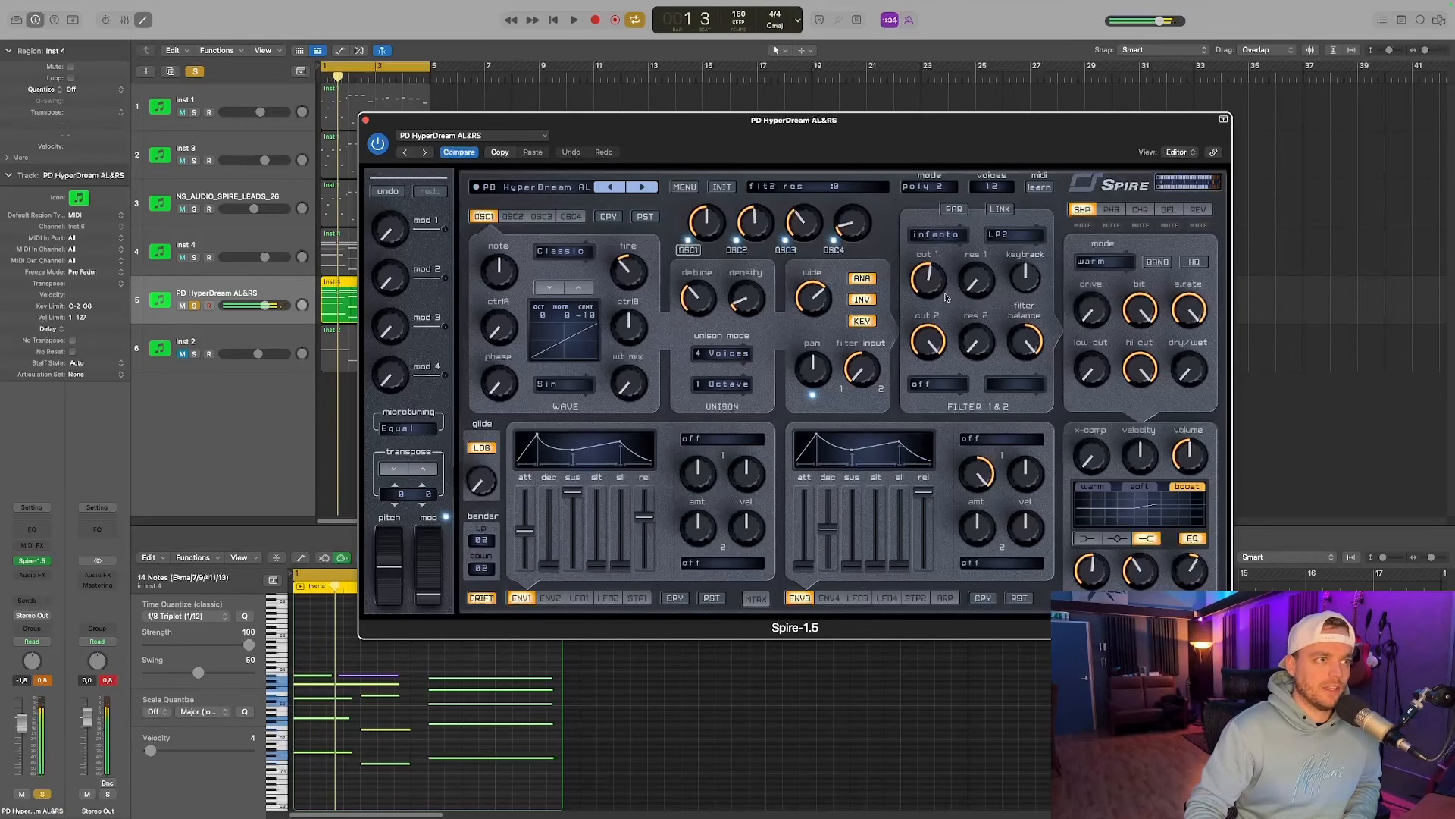
{"action": "left_click", "coordinate": [859, 598]}
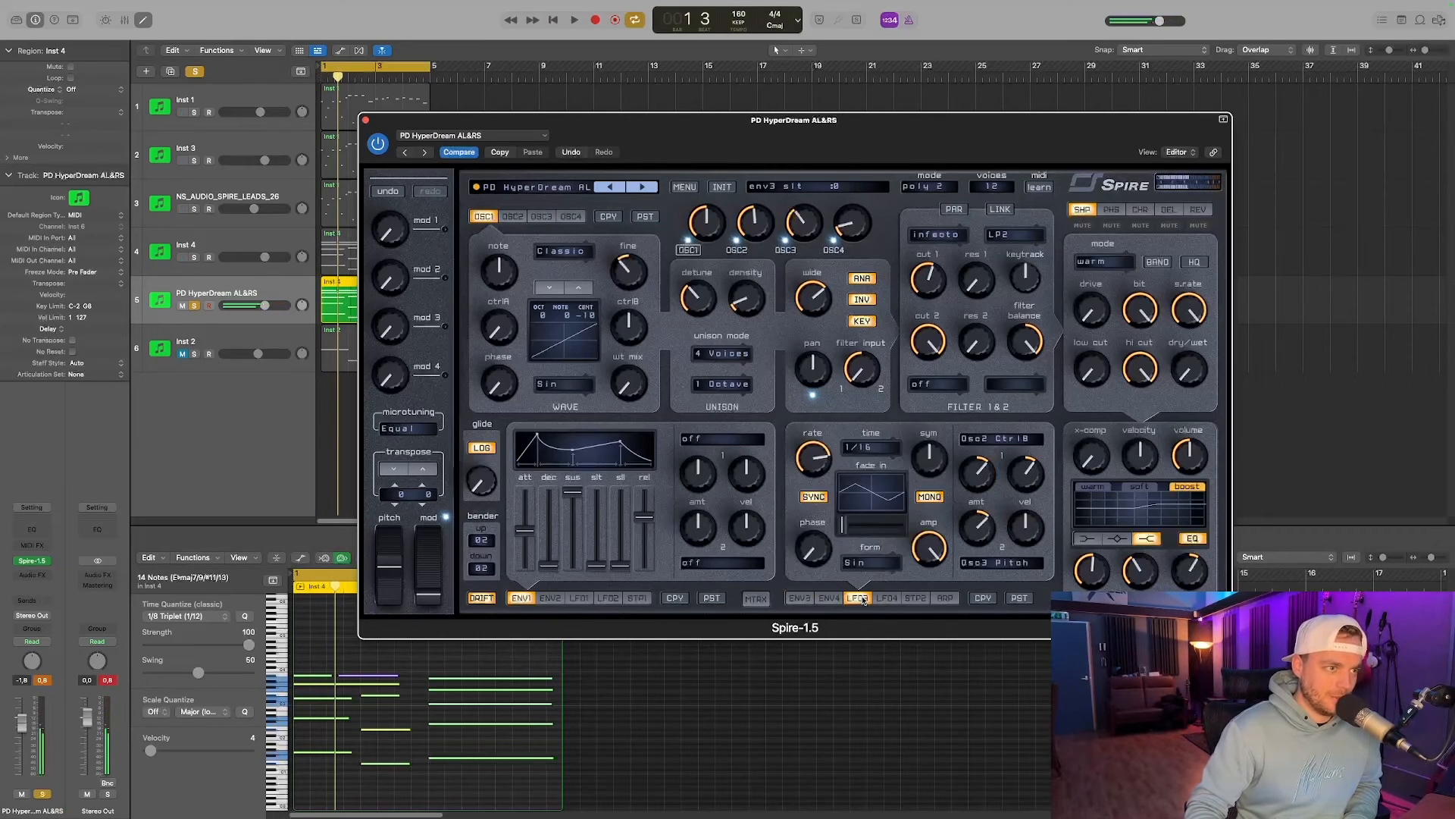
{"action": "left_click", "coordinate": [1003, 439]}
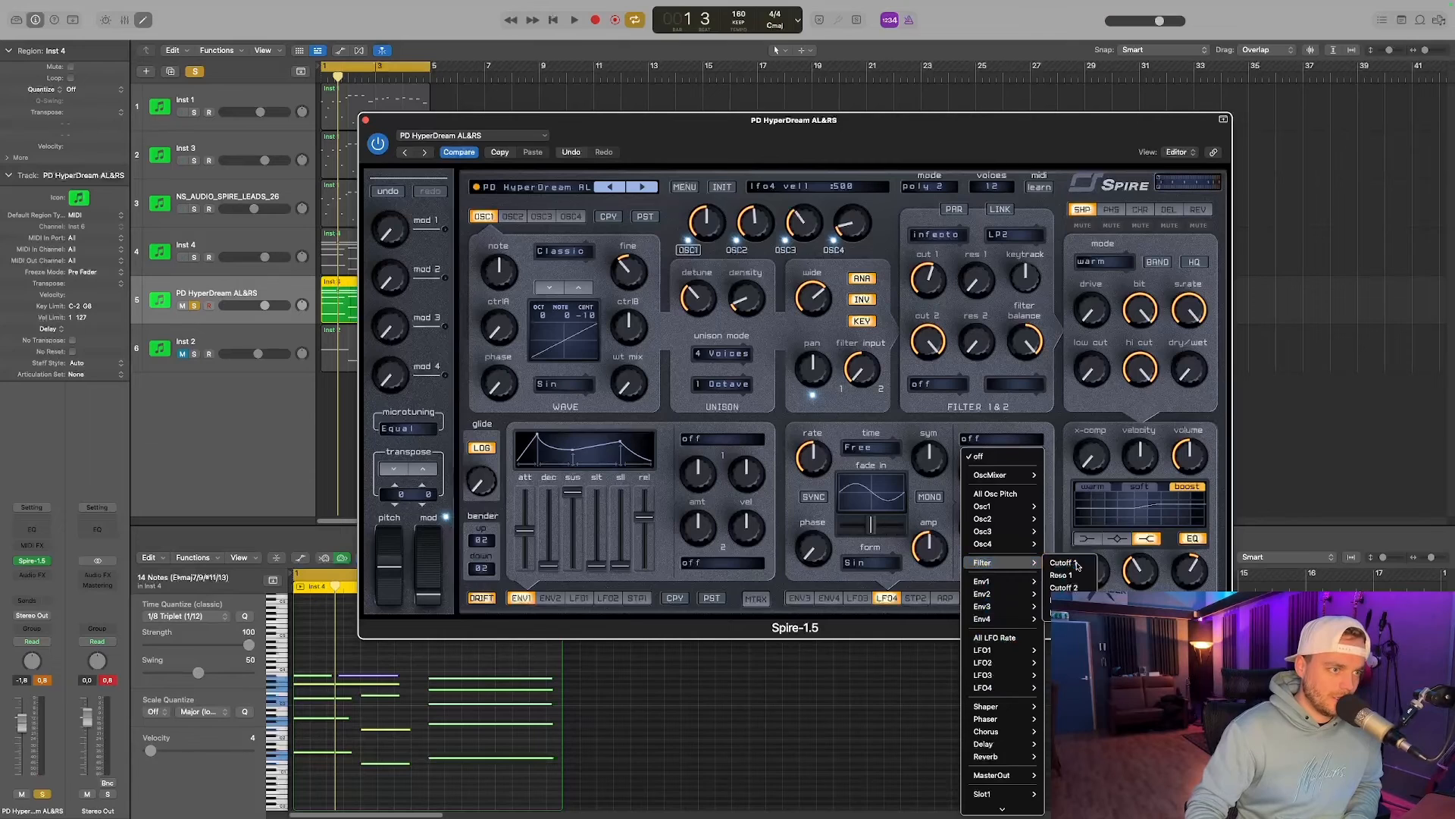
{"action": "left_click", "coordinate": [1063, 563]}
{"action": "key", "text": "space"}
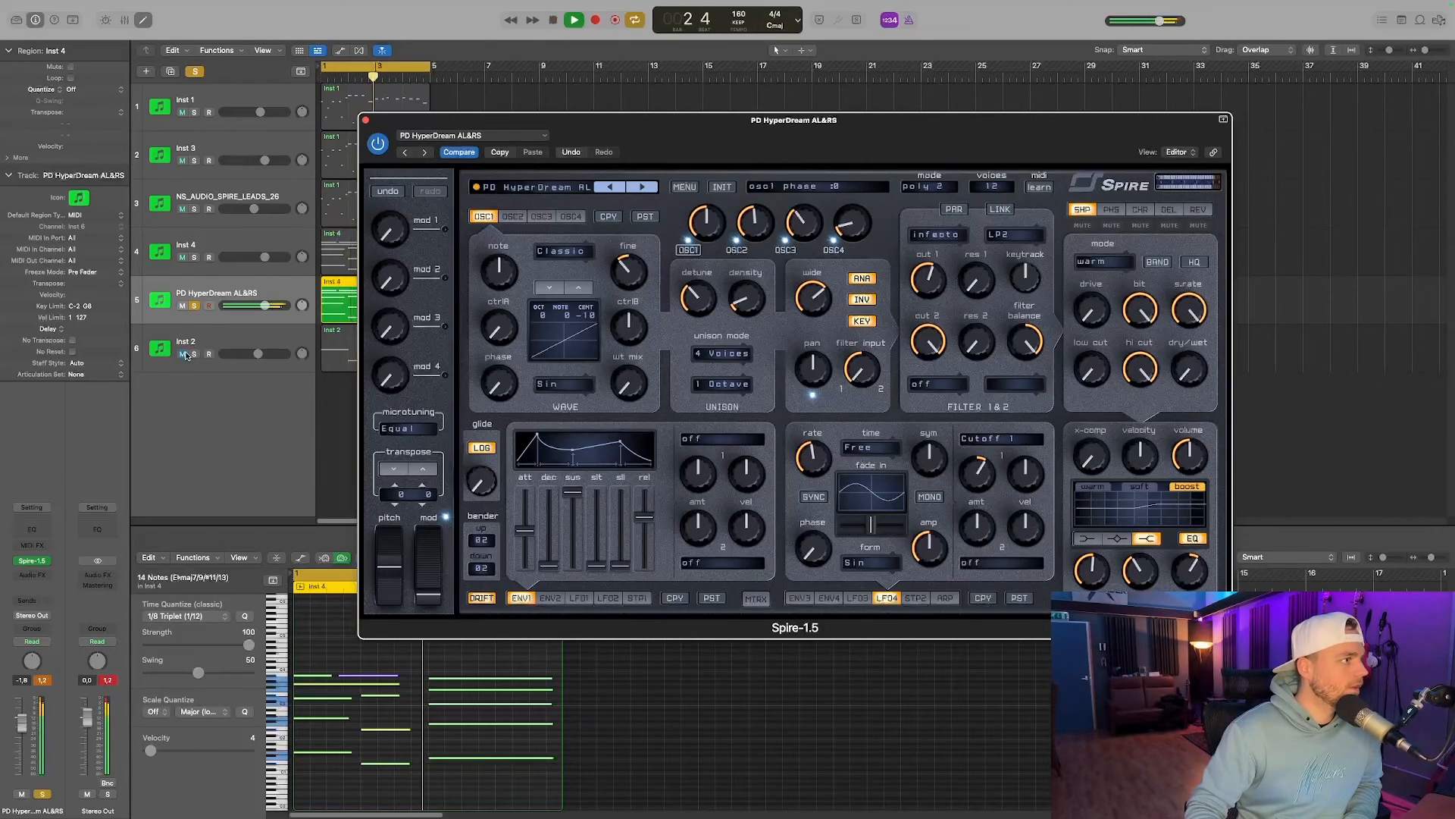
Unsolo the pad track, lower its volume slightly in the full mix, and solo Inst 4.
{"action": "left_click", "coordinate": [195, 306]}
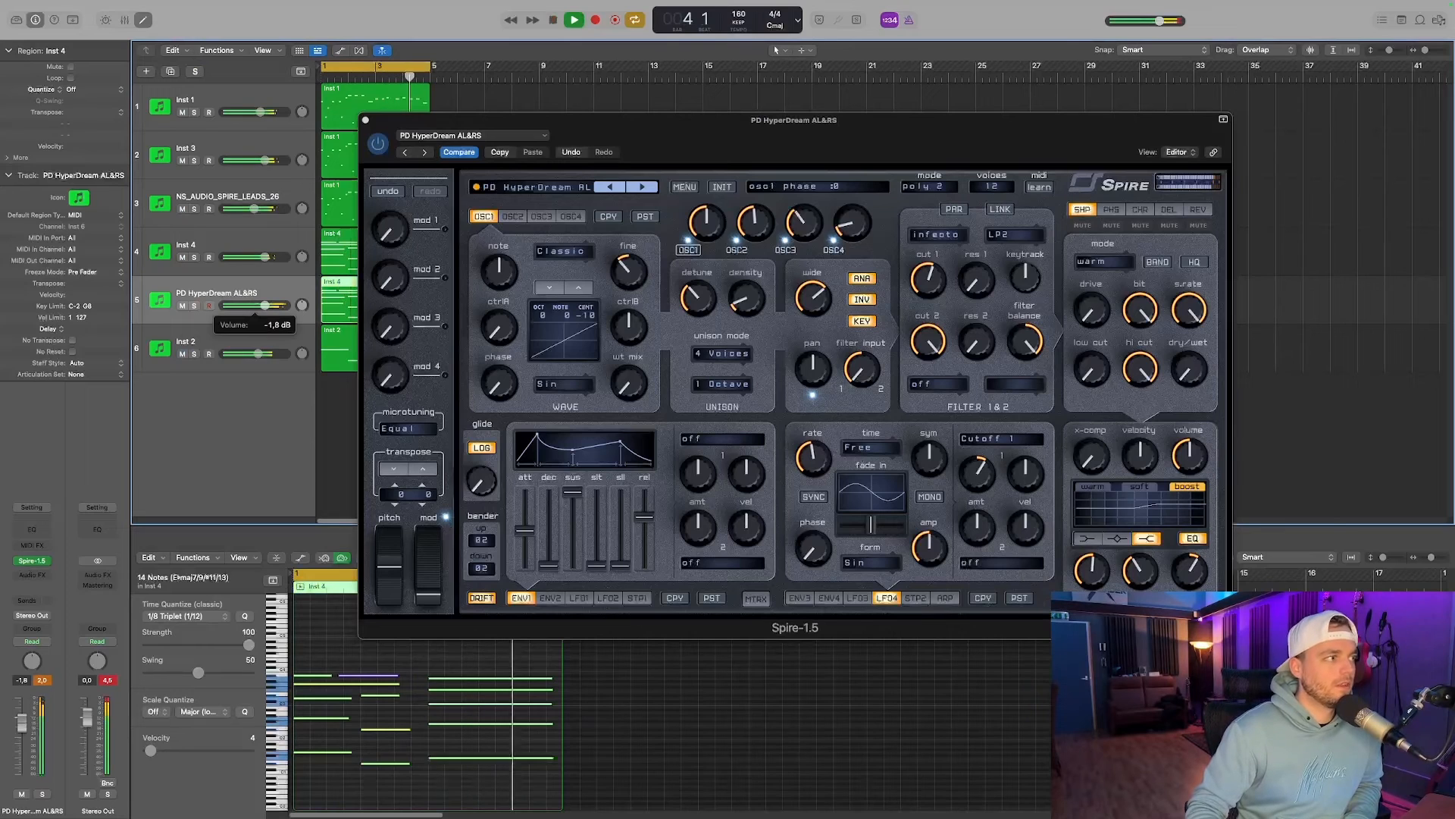
{"action": "left_click", "coordinate": [195, 244]}
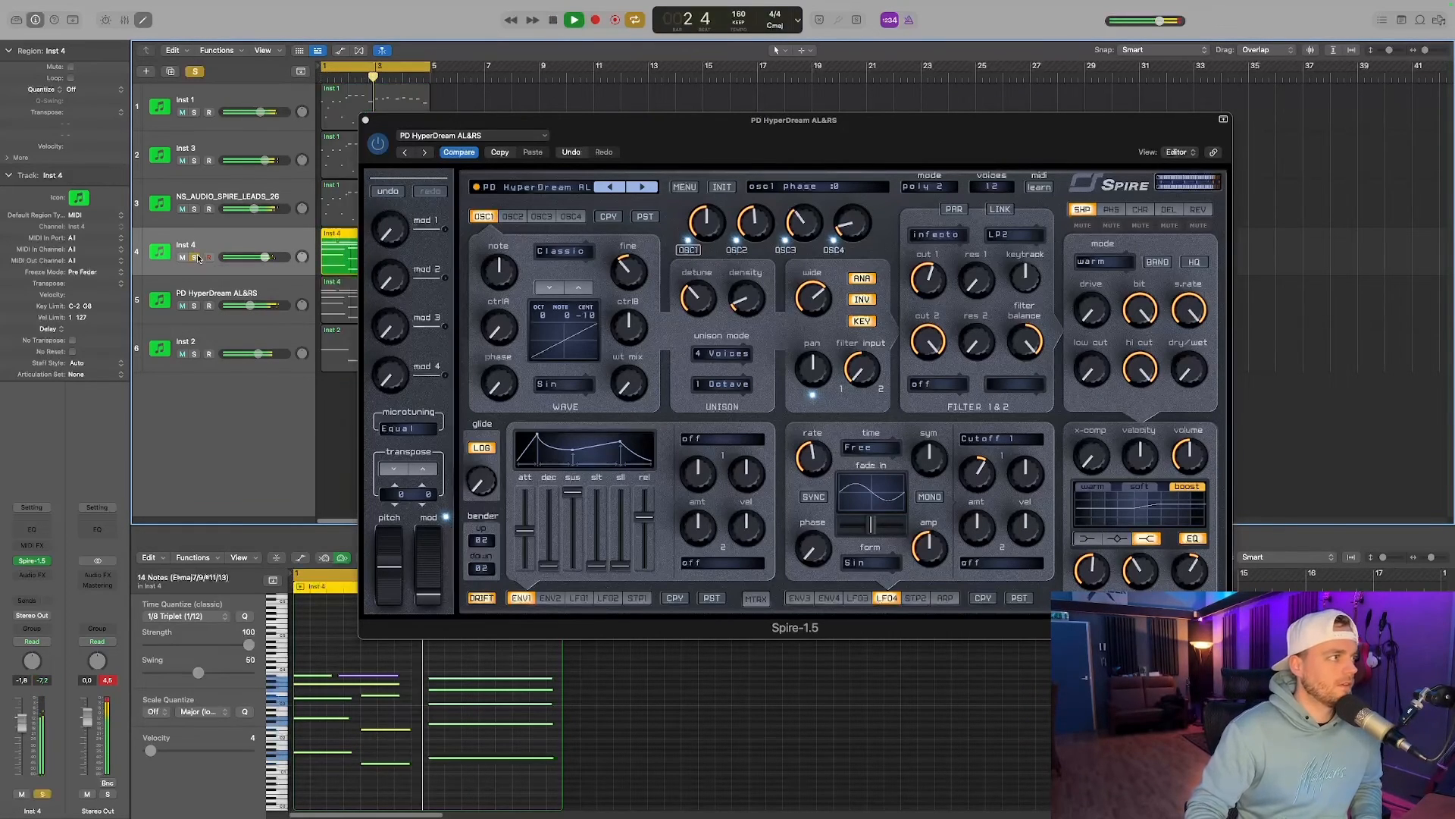